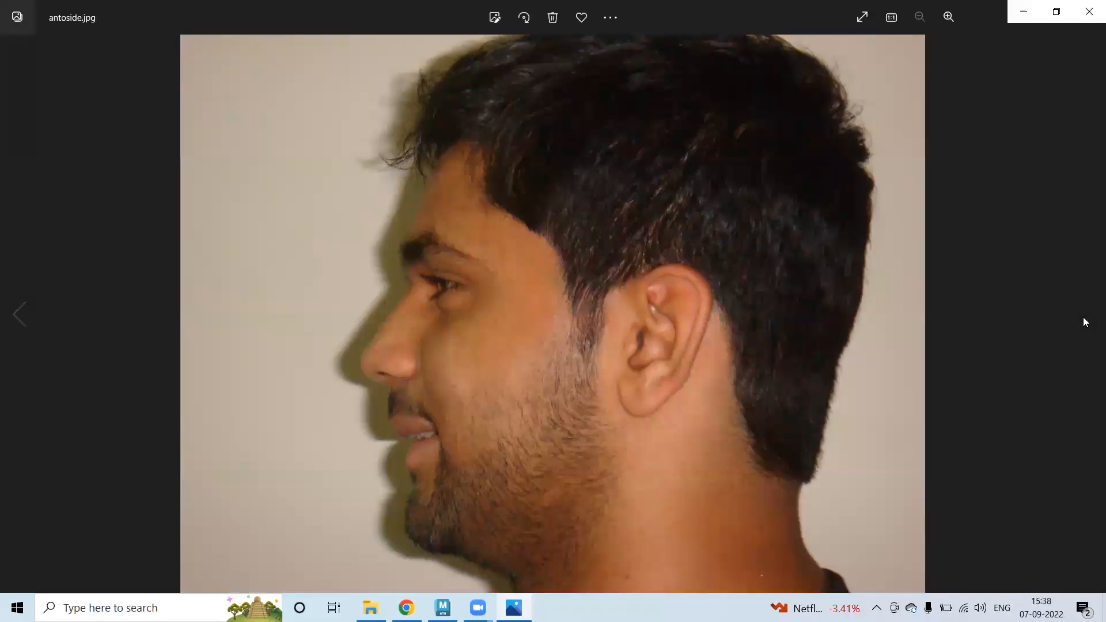
# Compare the antofront.jpg and antoside.jpg face photos, then close the photo viewer.
pyautogui.click(20, 314)
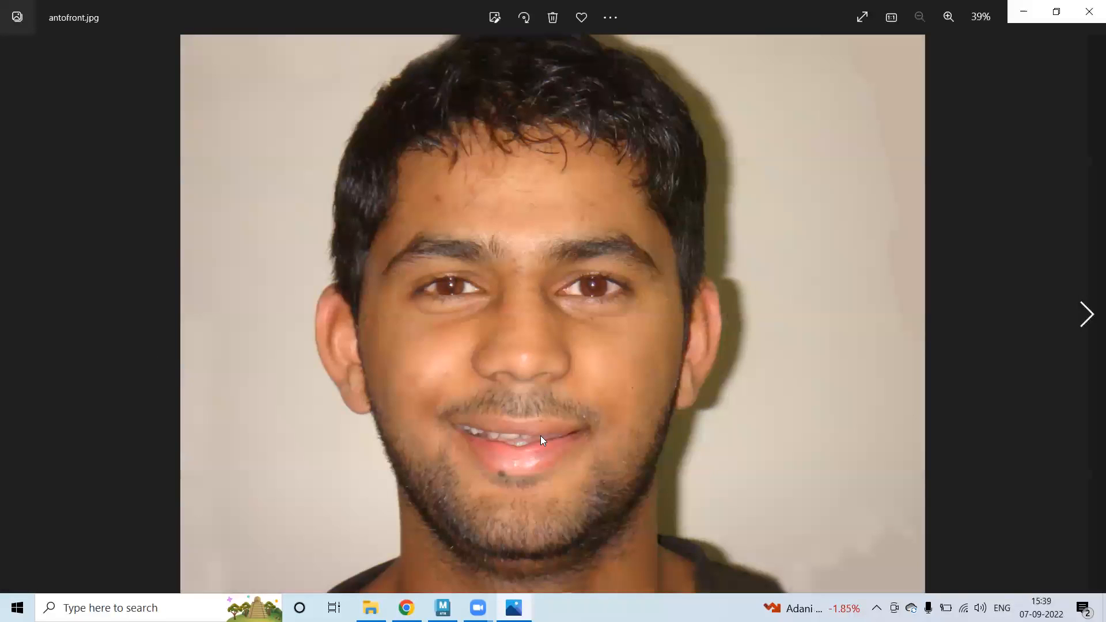
pyautogui.click(1086, 315)
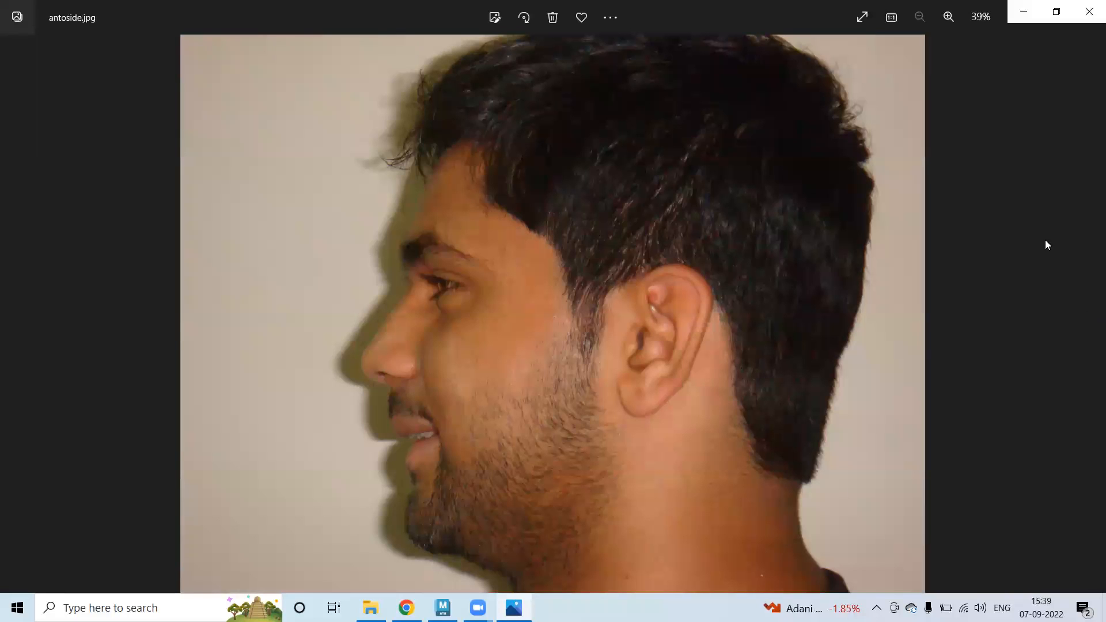
pyautogui.click(1087, 13)
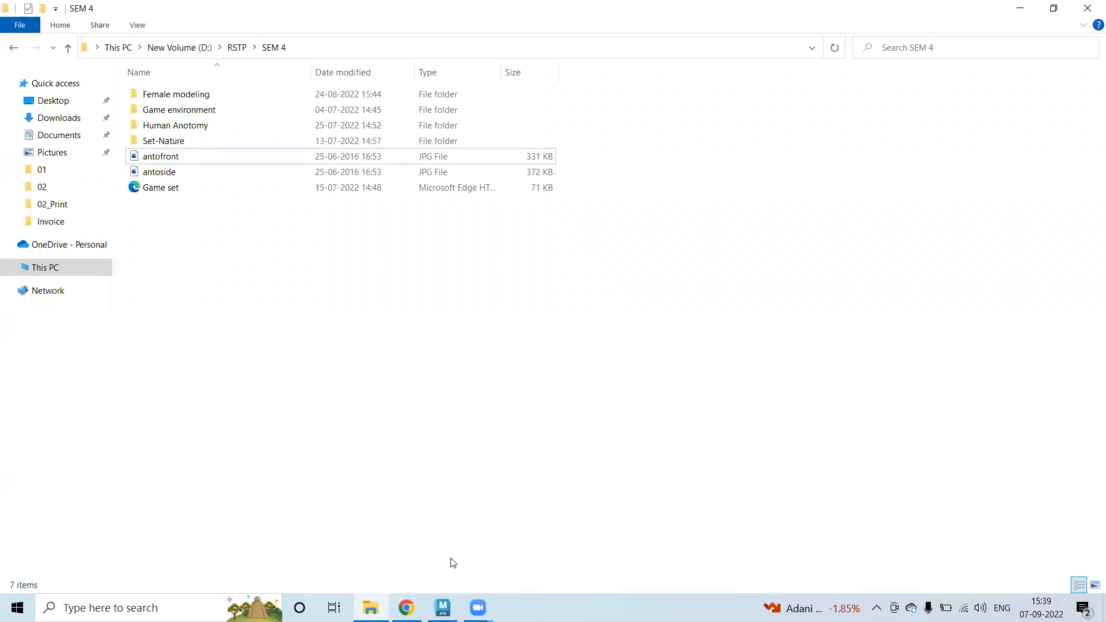
# Bring the untitled Maya 2023 scene forward from its taskbar preview.
pyautogui.moveTo(448, 594)
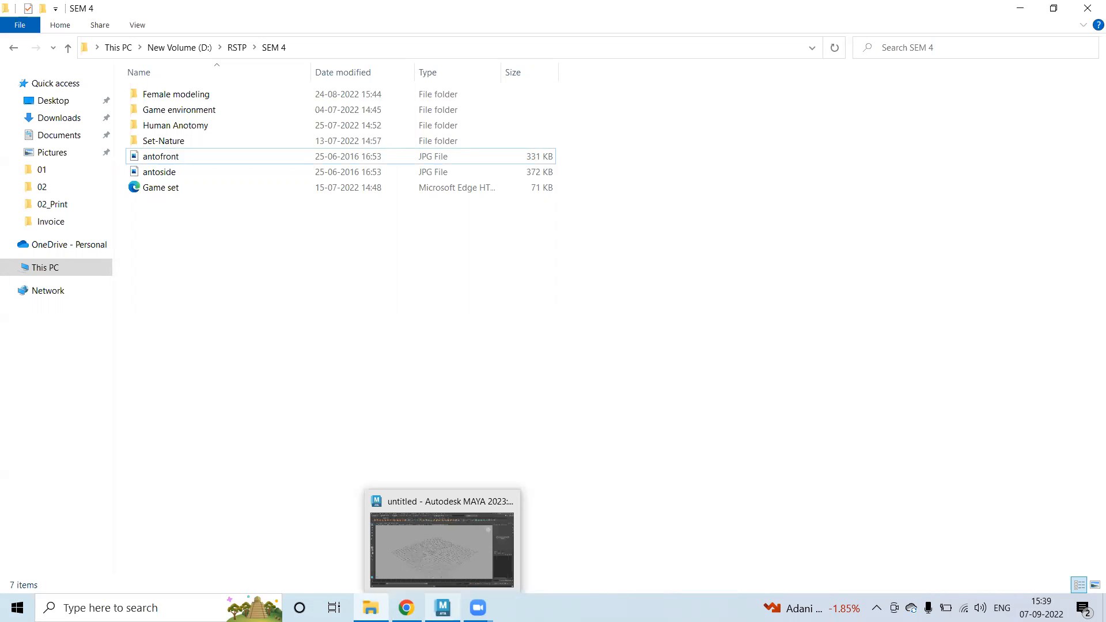
pyautogui.click(444, 545)
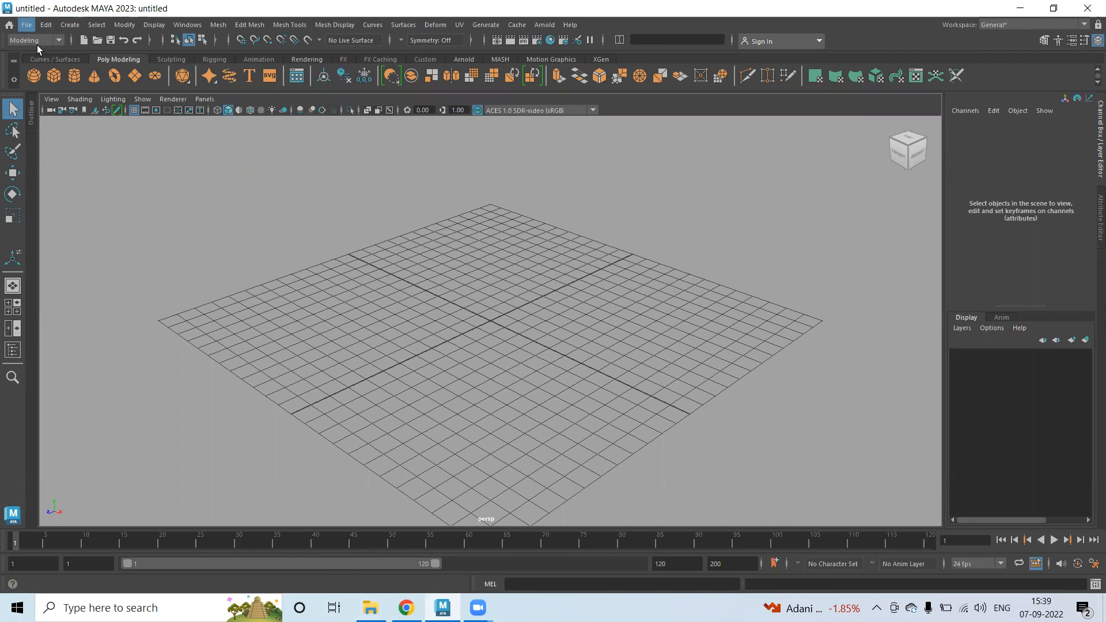
# In the Project Window, start a new project and name it Face.
pyautogui.click(24, 25)
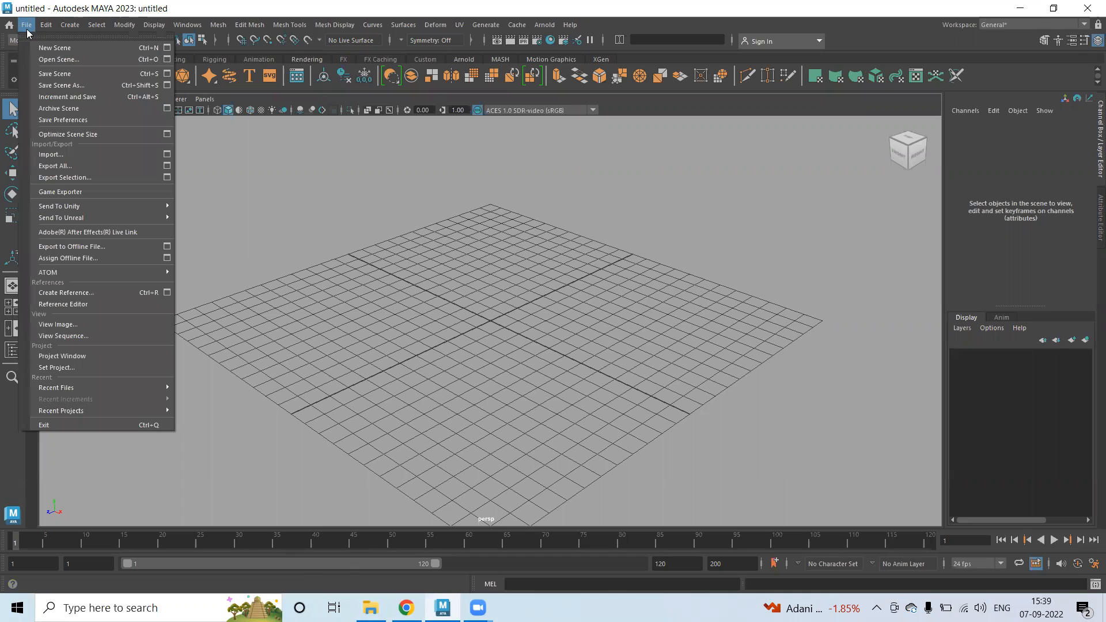
pyautogui.click(97, 357)
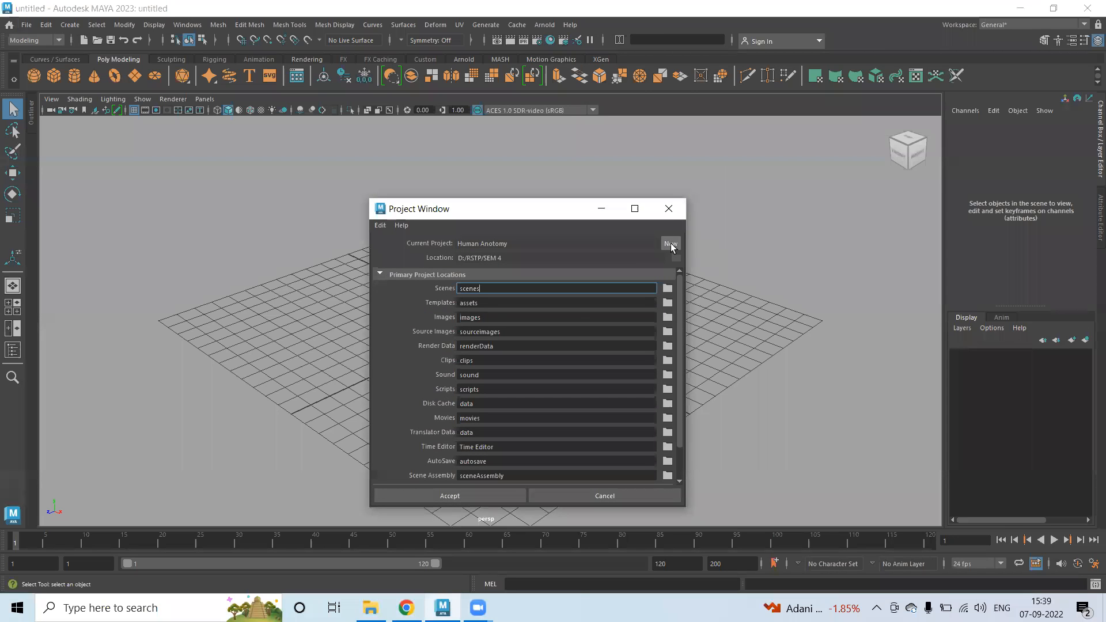
pyautogui.click(669, 244)
pyautogui.moveTo(499, 242); pyautogui.dragTo(397, 246)
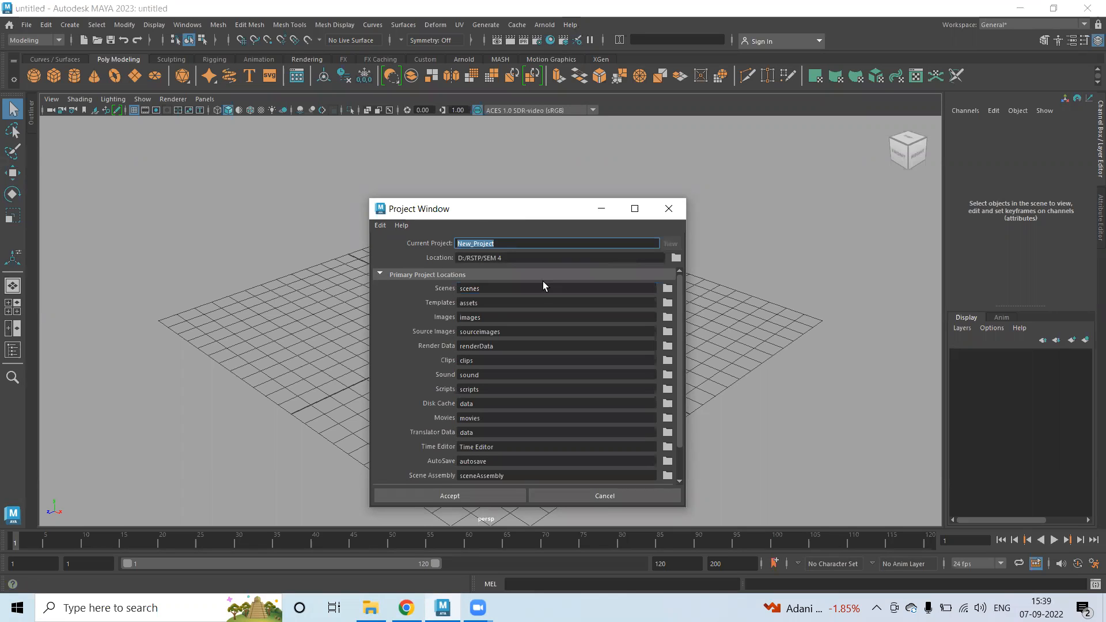
pyautogui.write('Face')
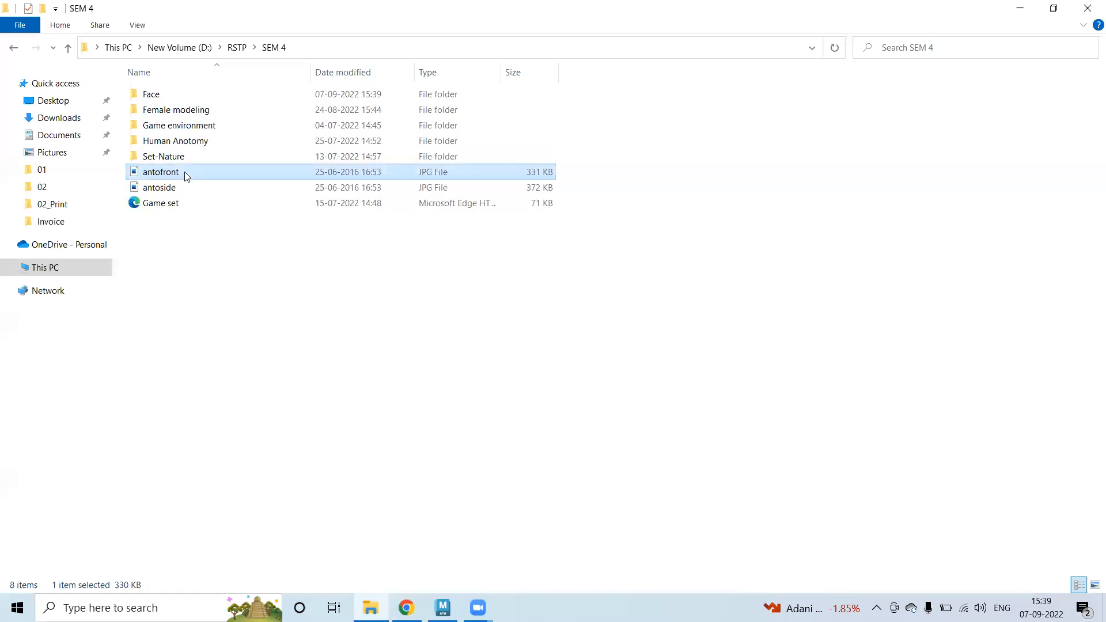
# Paste antofront.jpg and antoside.jpg into Face > sourceimages, then switch back to Maya.
pyautogui.click(187, 176)
pyautogui.keyDown('shift'); pyautogui.click(190, 183); pyautogui.keyUp('shift')
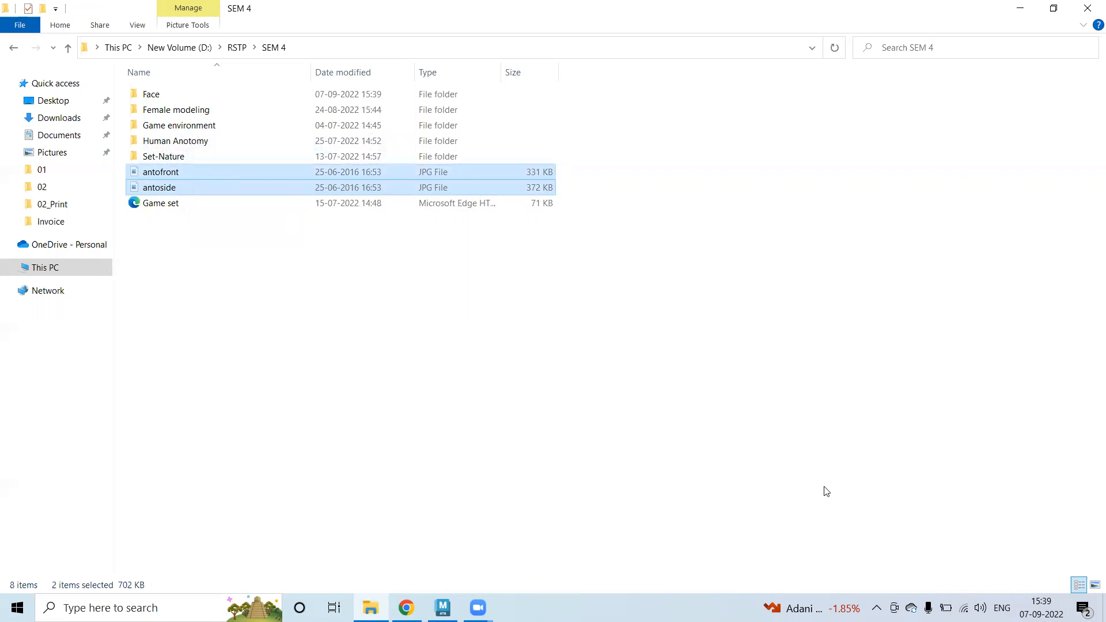
pyautogui.doubleClick(175, 95)
pyautogui.doubleClick(185, 283)
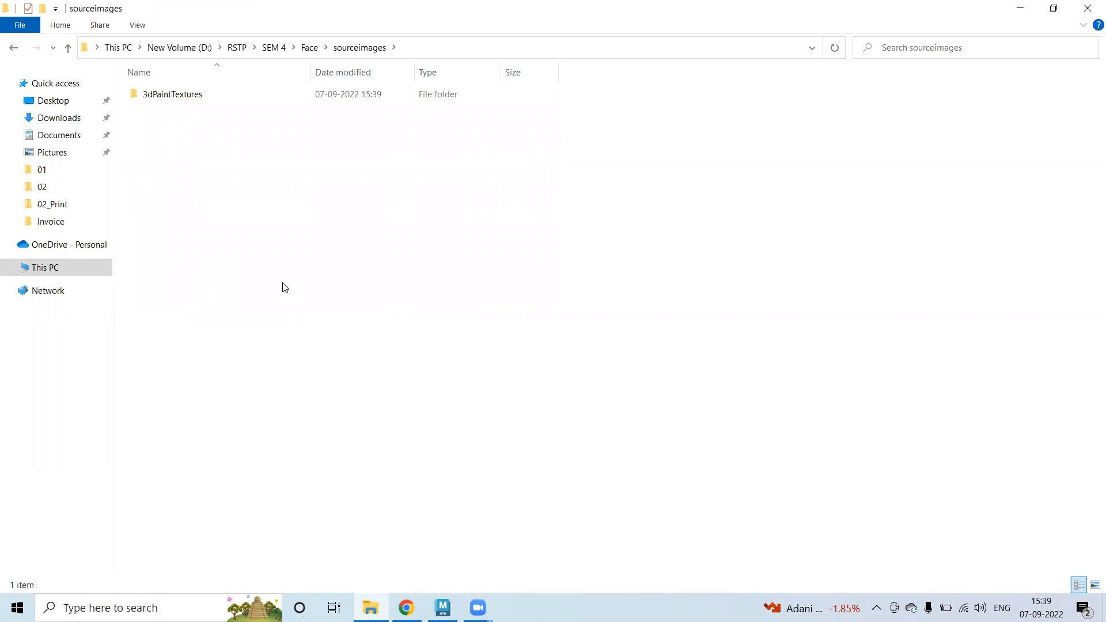
pyautogui.hotkey('ctrl', 'v')
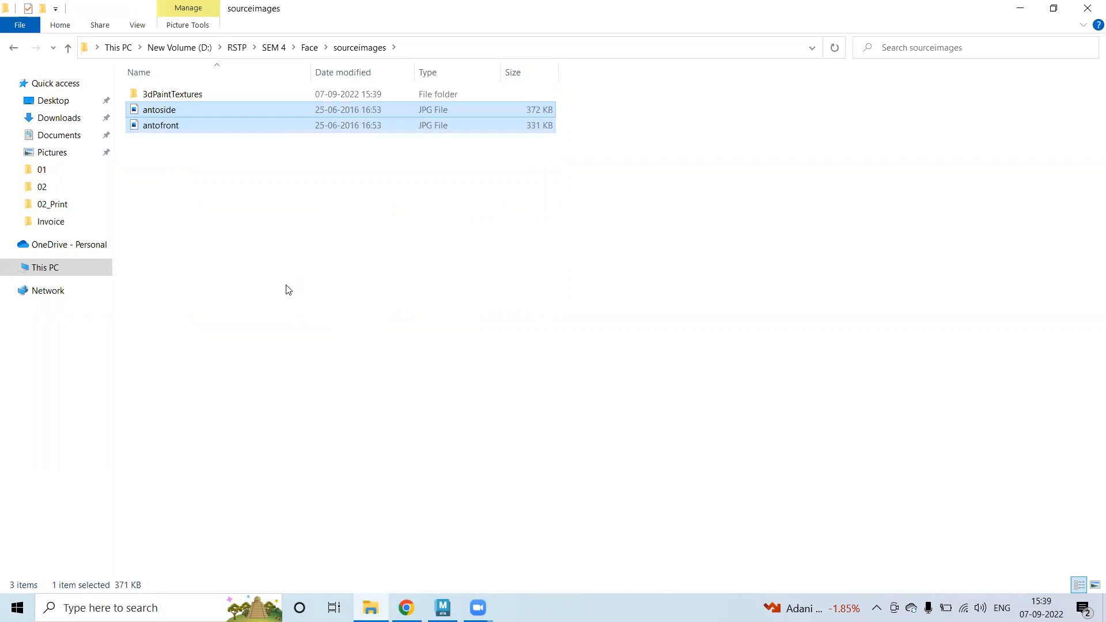
pyautogui.click(309, 48)
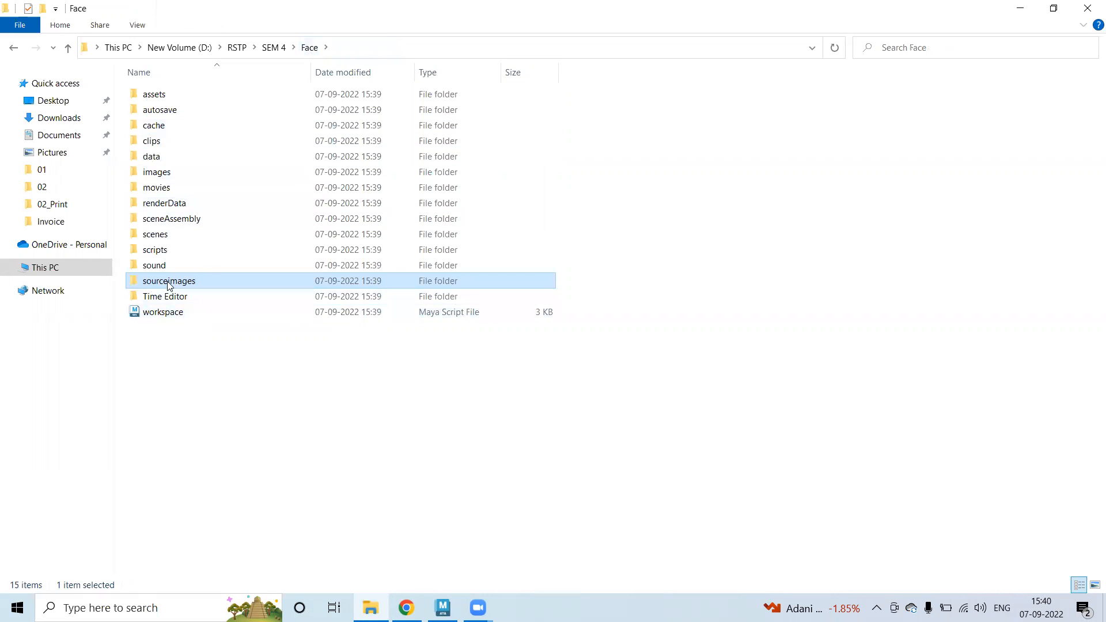
pyautogui.click(455, 606)
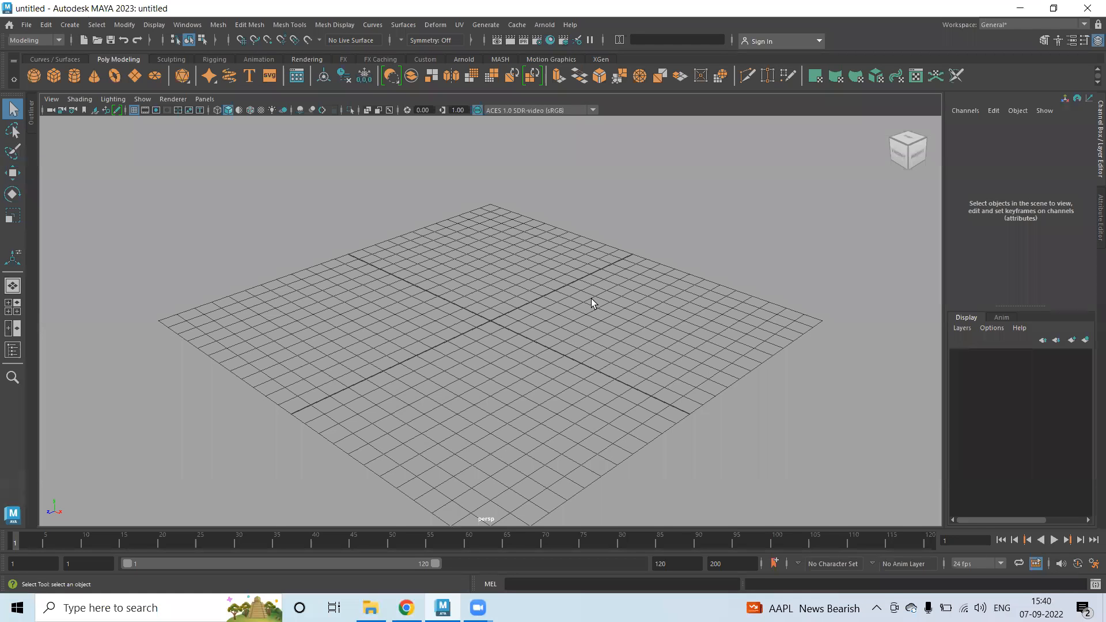
# Import antofront.jpg as an image plane in the maximized front view.
pyautogui.press('space')
pyautogui.press('space')
pyautogui.click(49, 99)
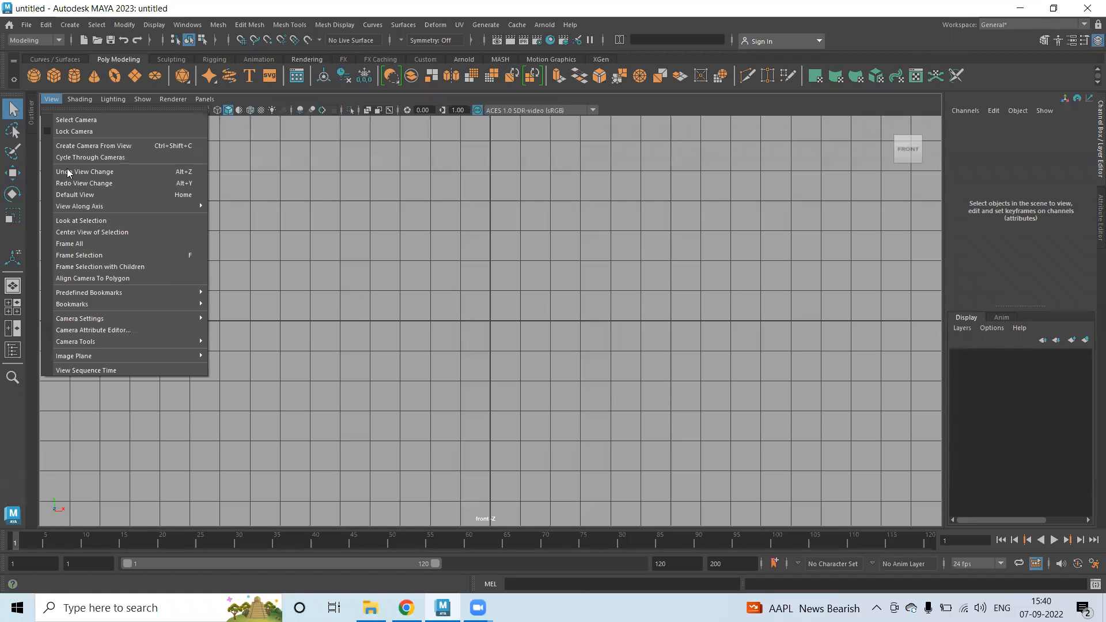
pyautogui.moveTo(123, 355)
pyautogui.click(239, 366)
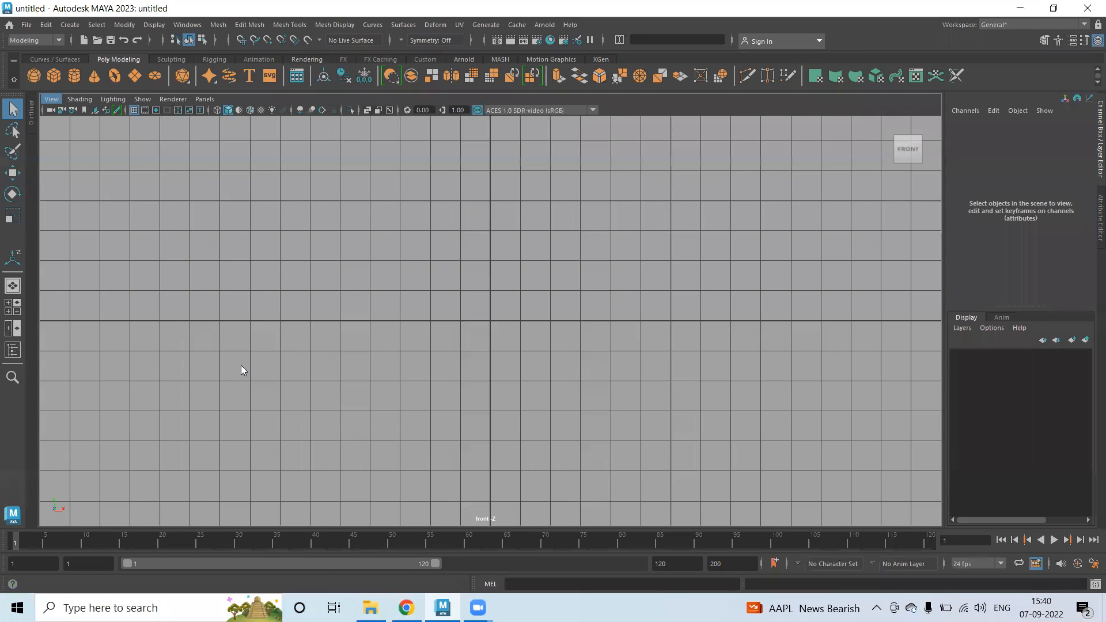
pyautogui.click(231, 192)
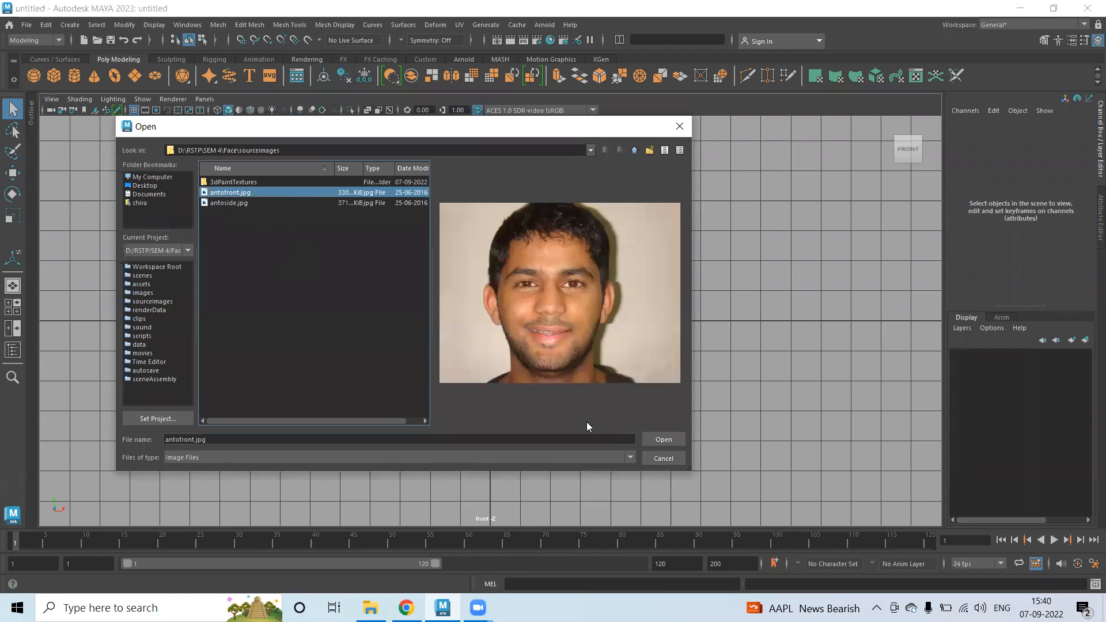
pyautogui.click(668, 440)
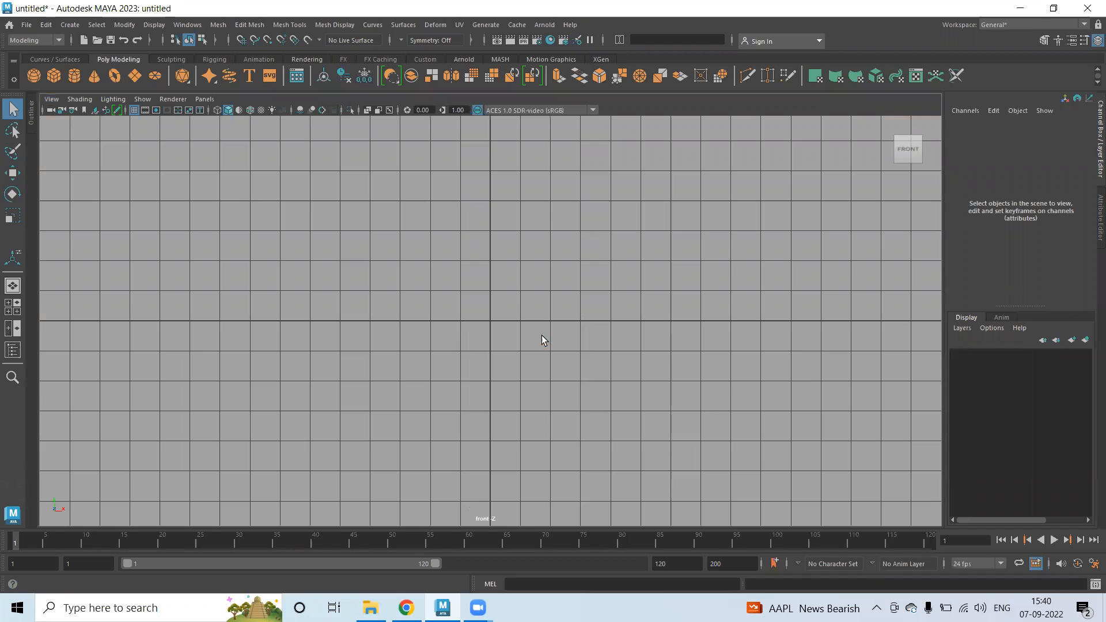
# Slide imagePlane1 right to Translate X 1.28 so the face centres on the grid.
pyautogui.scroll(-3, 545, 345)
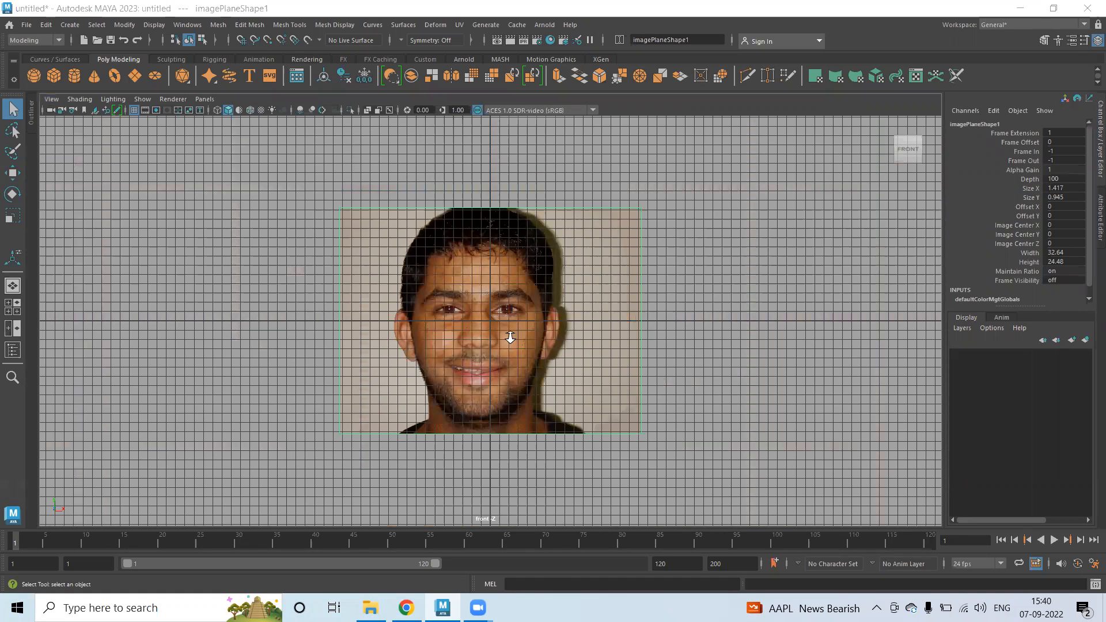
pyautogui.scroll(4, 510, 336)
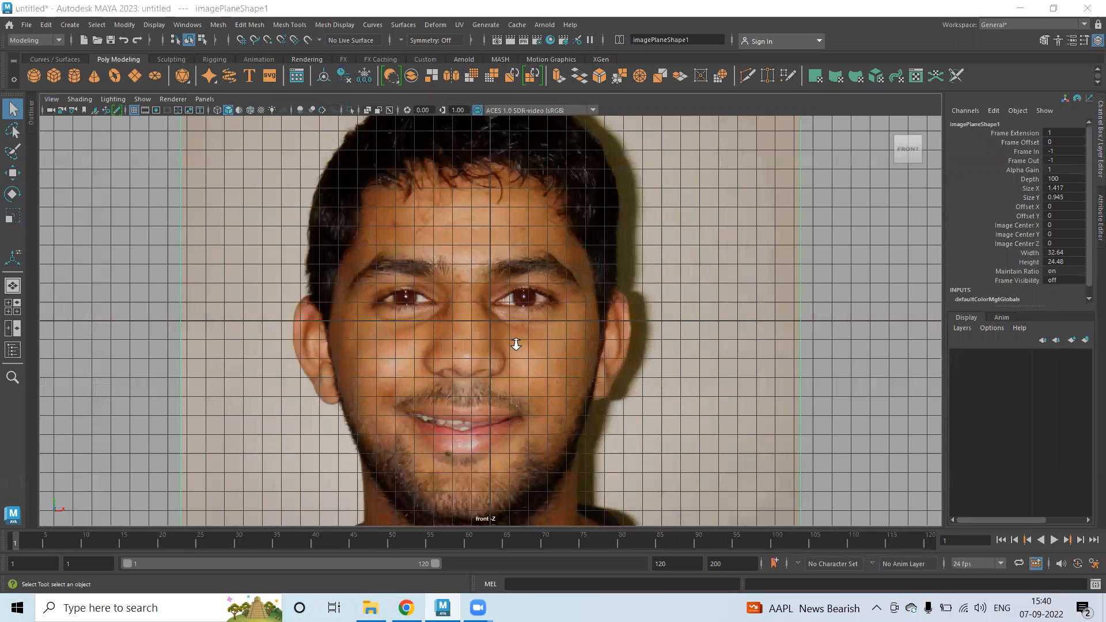
pyautogui.scroll(-4, 516, 343)
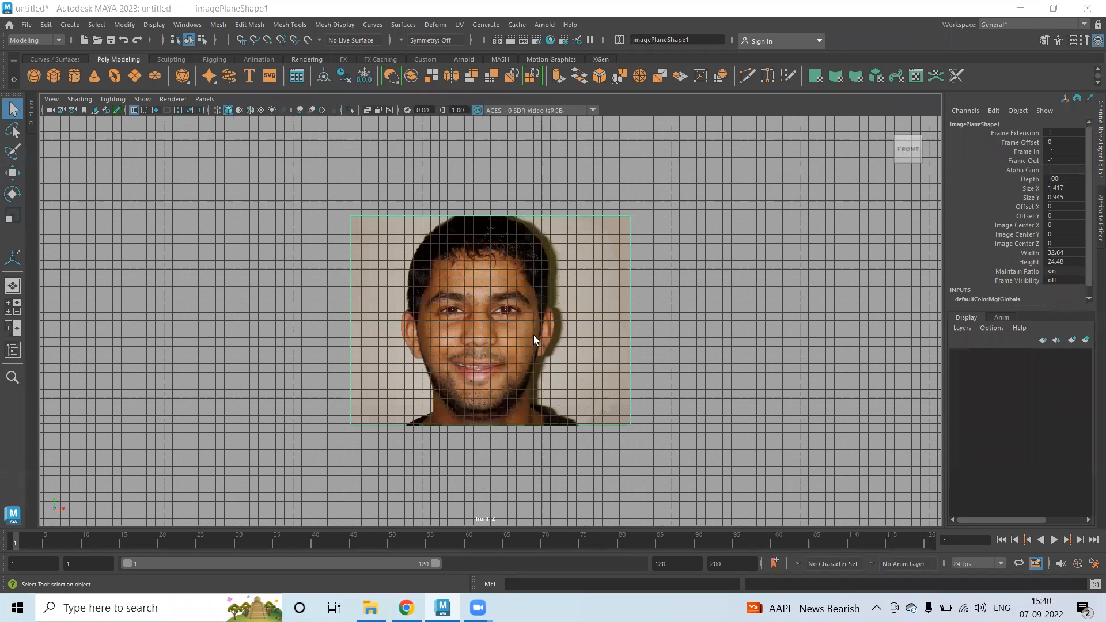
pyautogui.scroll(4, 533, 337)
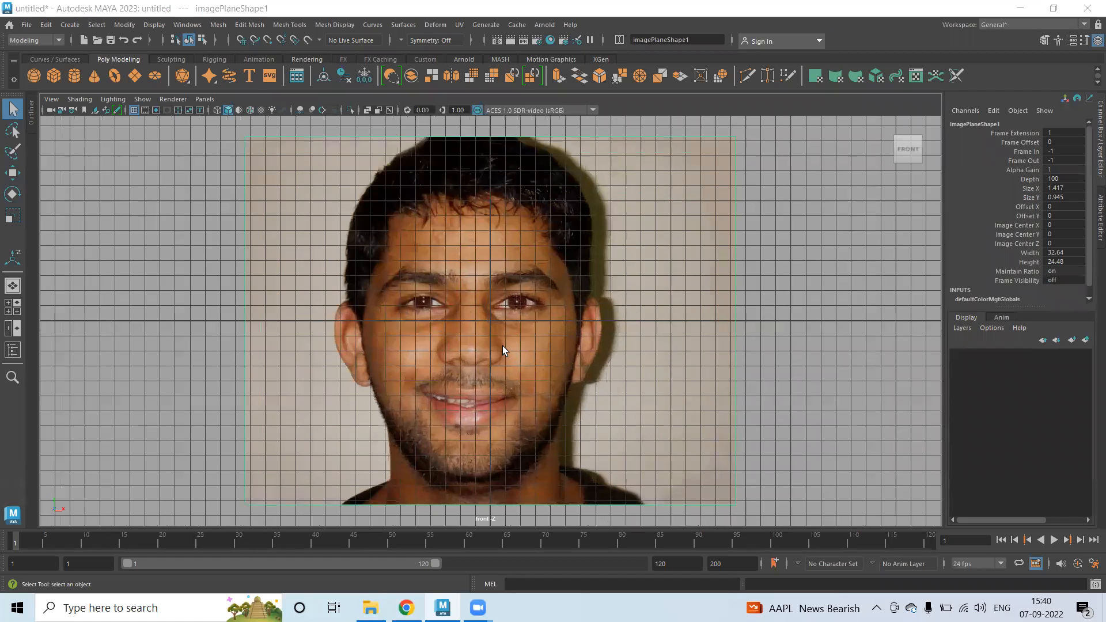
pyautogui.scroll(-4, 502, 350)
pyautogui.click(676, 242)
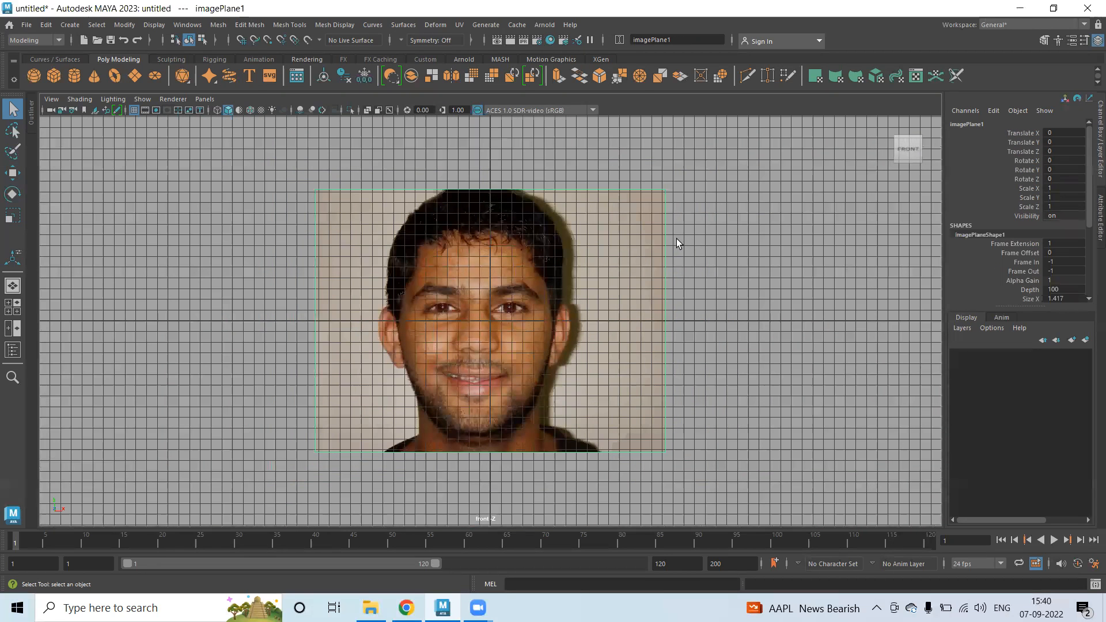
pyautogui.press('w')
pyautogui.scroll(4, 556, 333)
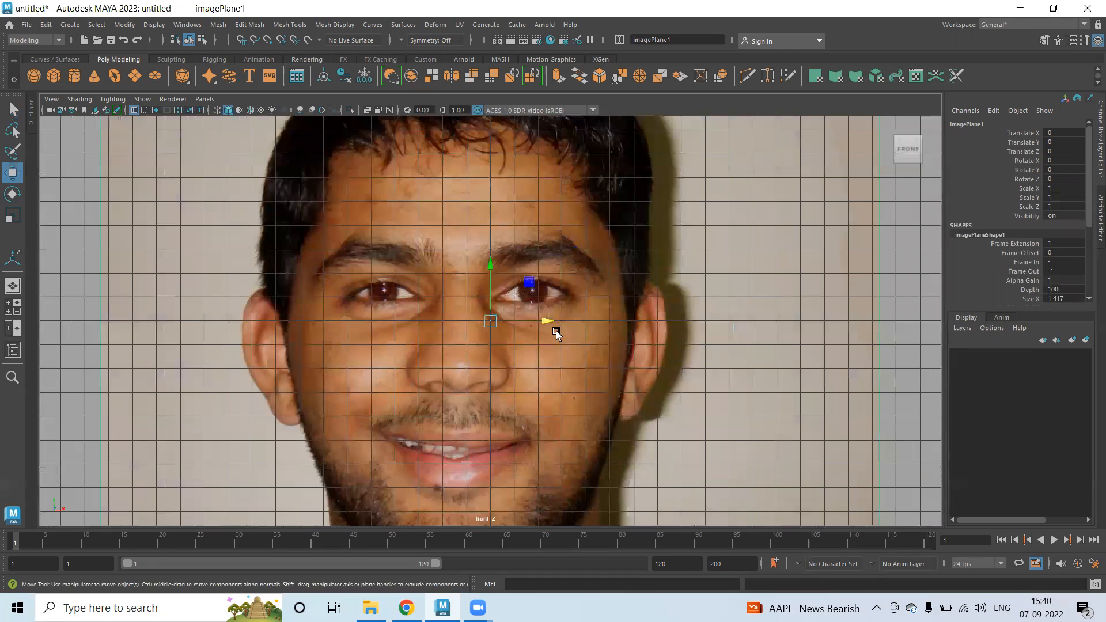
pyautogui.moveTo(555, 332); pyautogui.dragTo(578, 332)
# In perspective, push imagePlane1 back to Z -46.769 behind the grid.
pyautogui.scroll(-2, 673, 380)
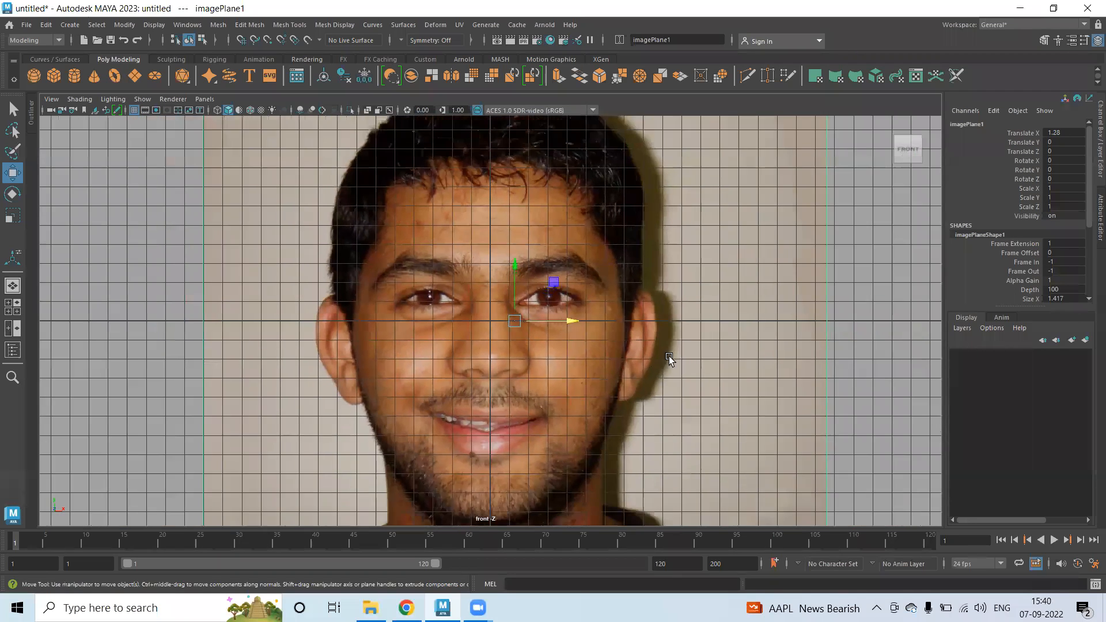
pyautogui.press('space')
pyautogui.press('space')
pyautogui.moveTo(459, 344); pyautogui.dragTo(658, 271)
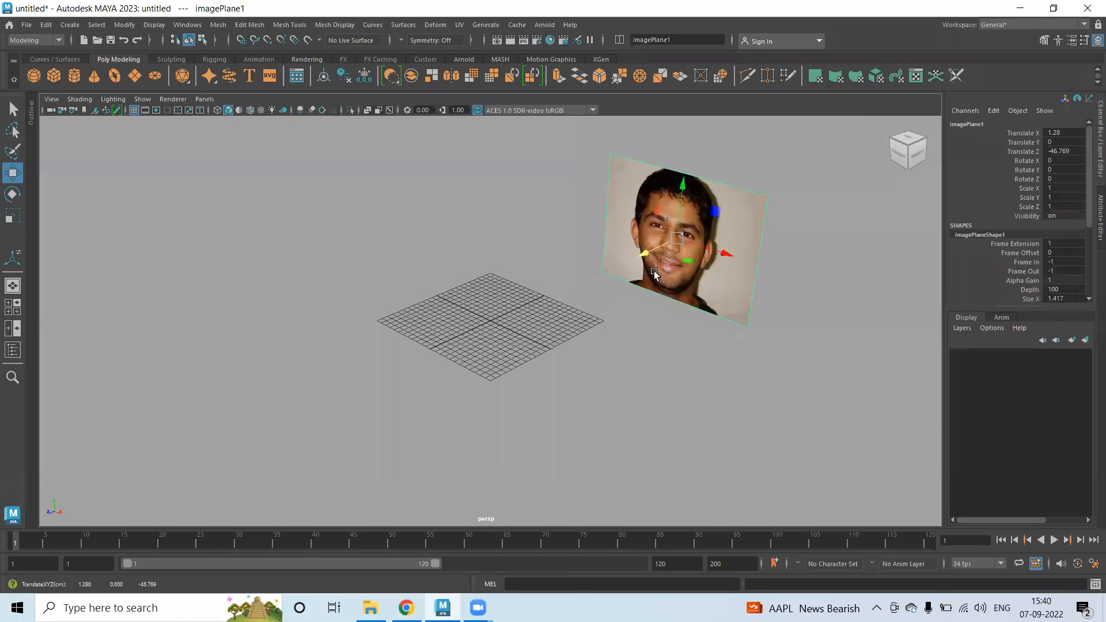
pyautogui.press('space')
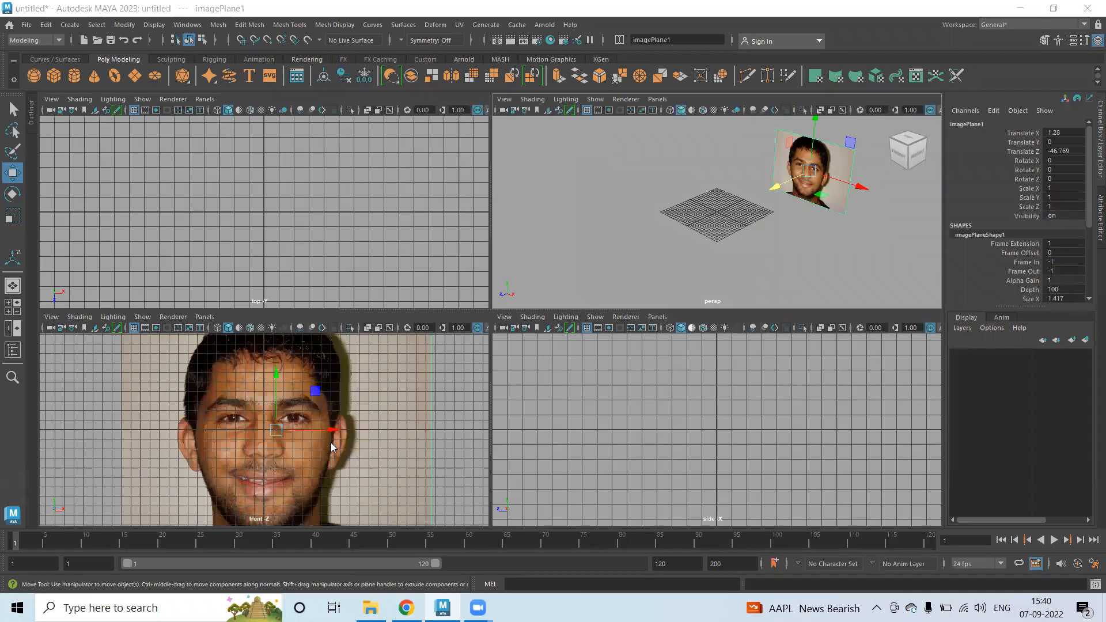
# Check the front view full-screen, then return to four views and clear the selection.
pyautogui.press('space')
pyautogui.scroll(5, 514, 333)
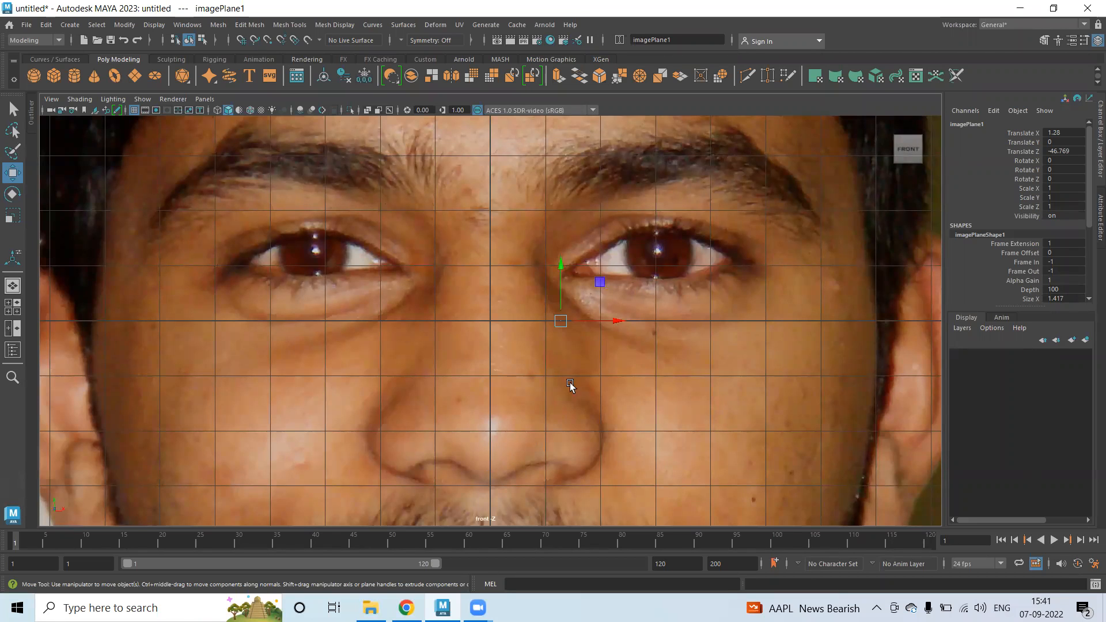
pyautogui.scroll(-8, 583, 375)
pyautogui.press('space')
pyautogui.click(825, 383)
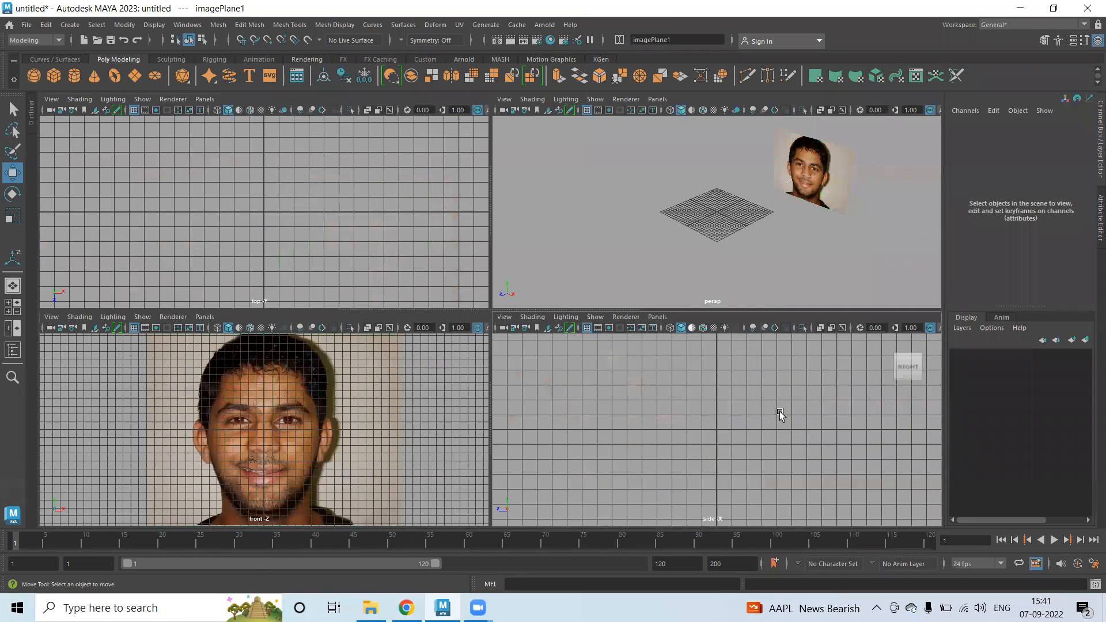
# Import antoside.jpg as an image plane in the maximized side view.
pyautogui.press('space')
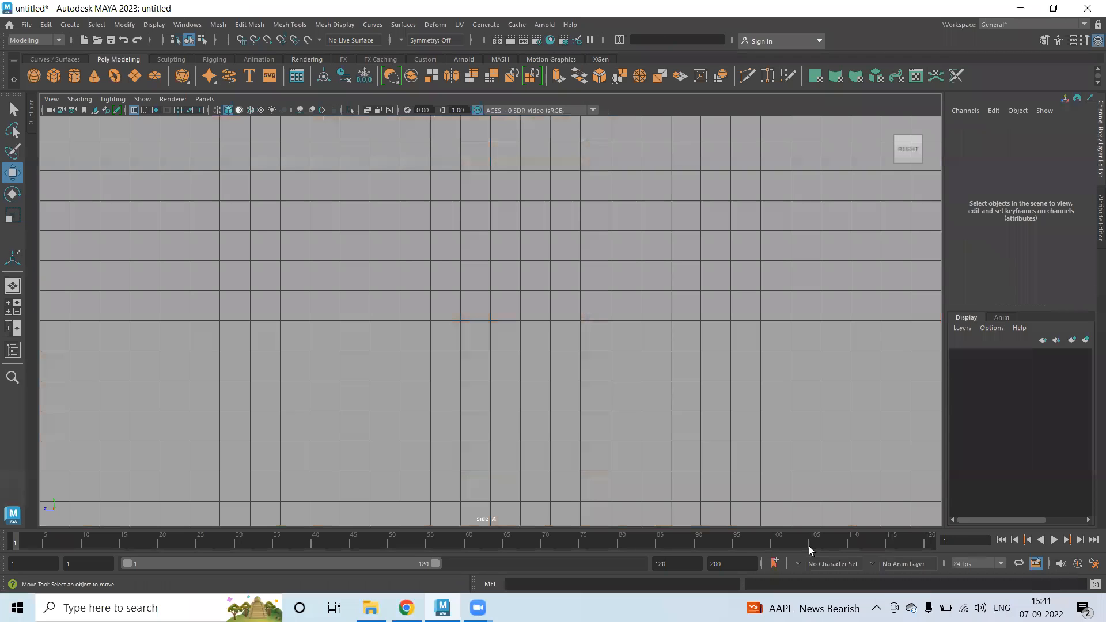
pyautogui.click(51, 99)
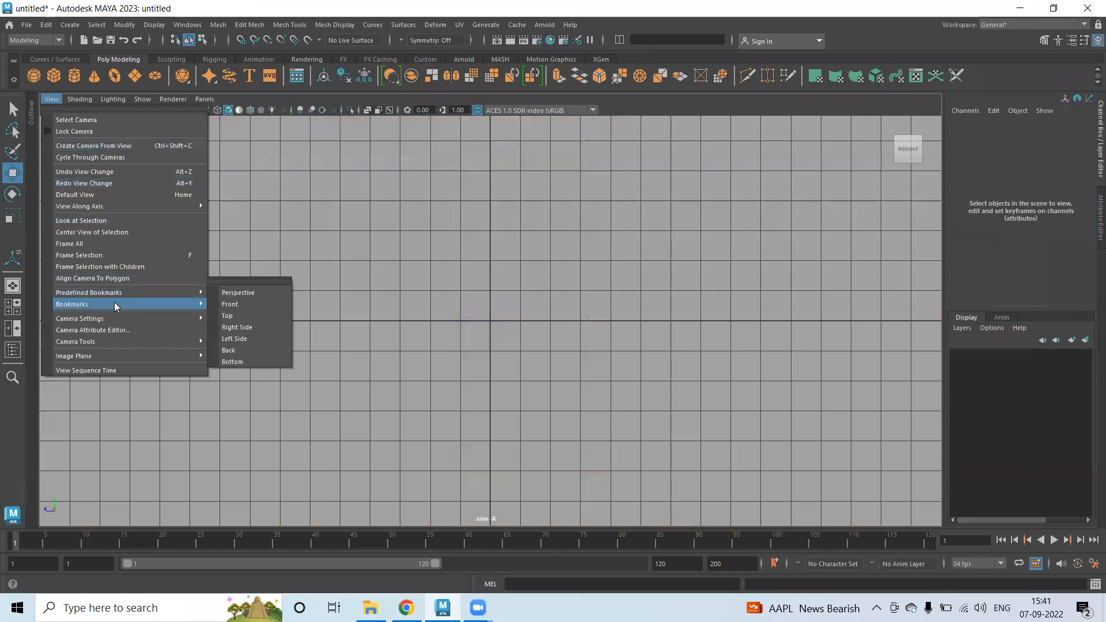
pyautogui.moveTo(111, 356)
pyautogui.click(244, 365)
pyautogui.click(235, 201)
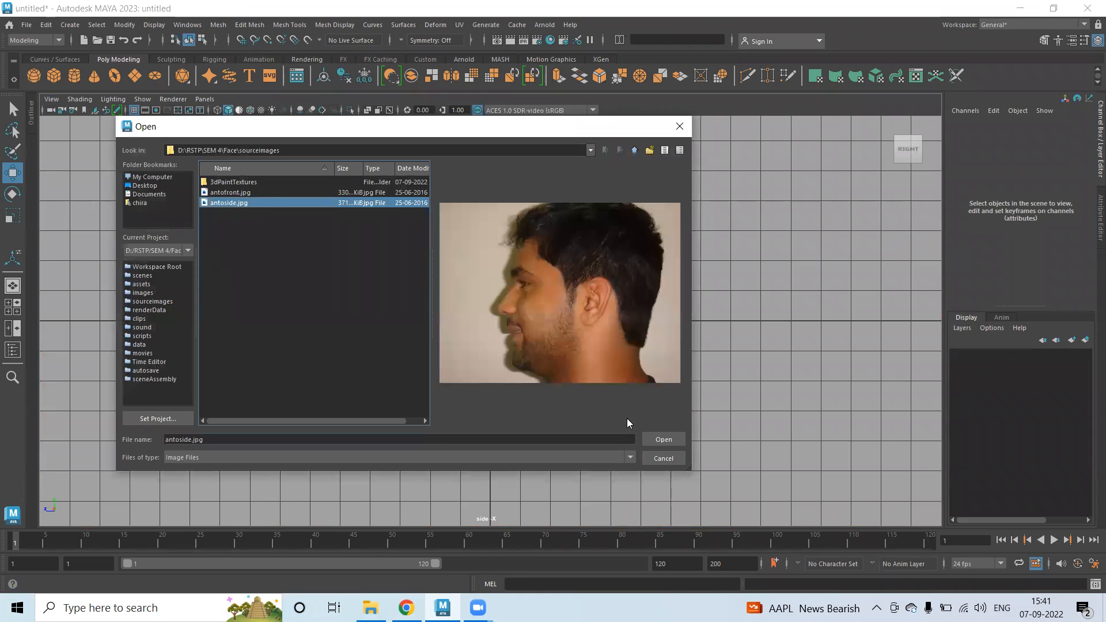
pyautogui.click(663, 440)
# Move the side-profile image plane along X to about -38.5, beside the grid.
pyautogui.scroll(-5, 579, 383)
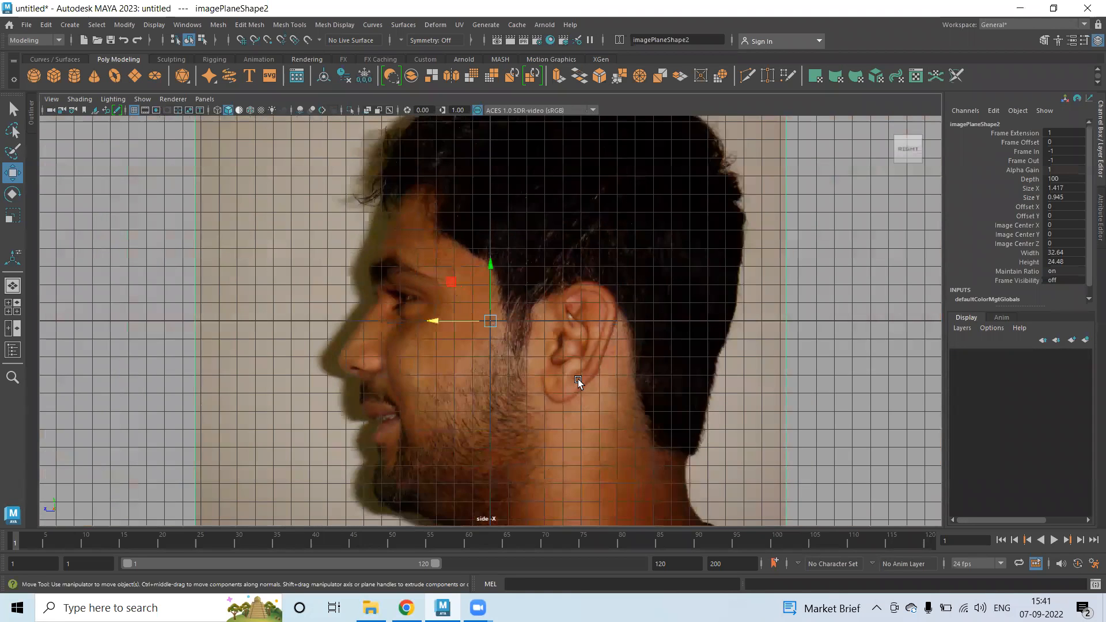
pyautogui.press('space')
pyautogui.moveTo(757, 233); pyautogui.dragTo(660, 200)
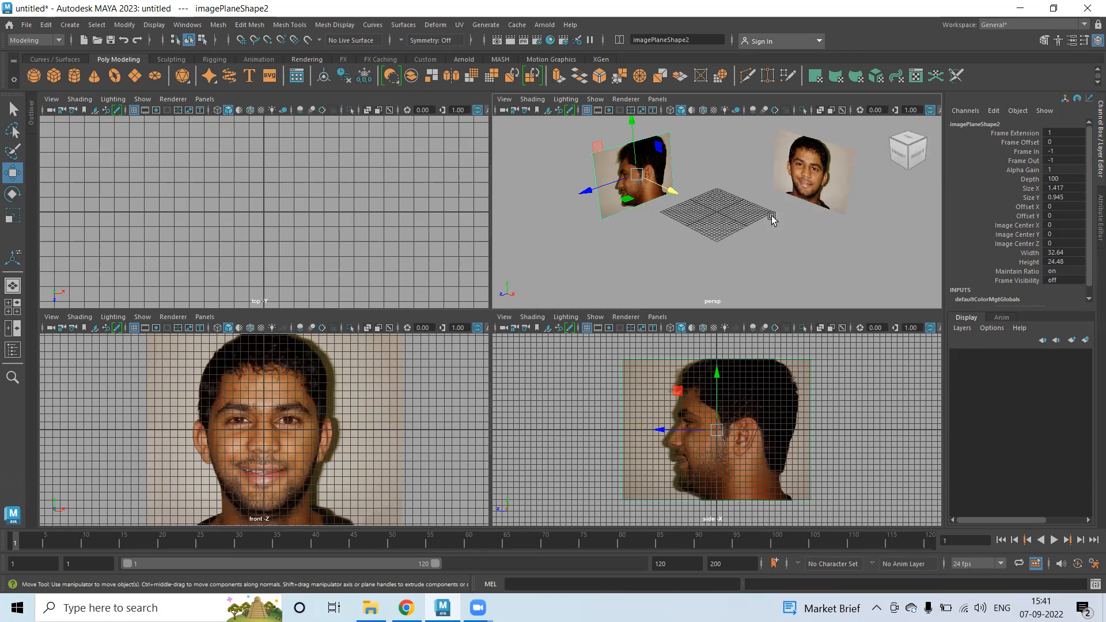
# Create a polygon plane and scale it uniformly to 33.811.
pyautogui.click(138, 82)
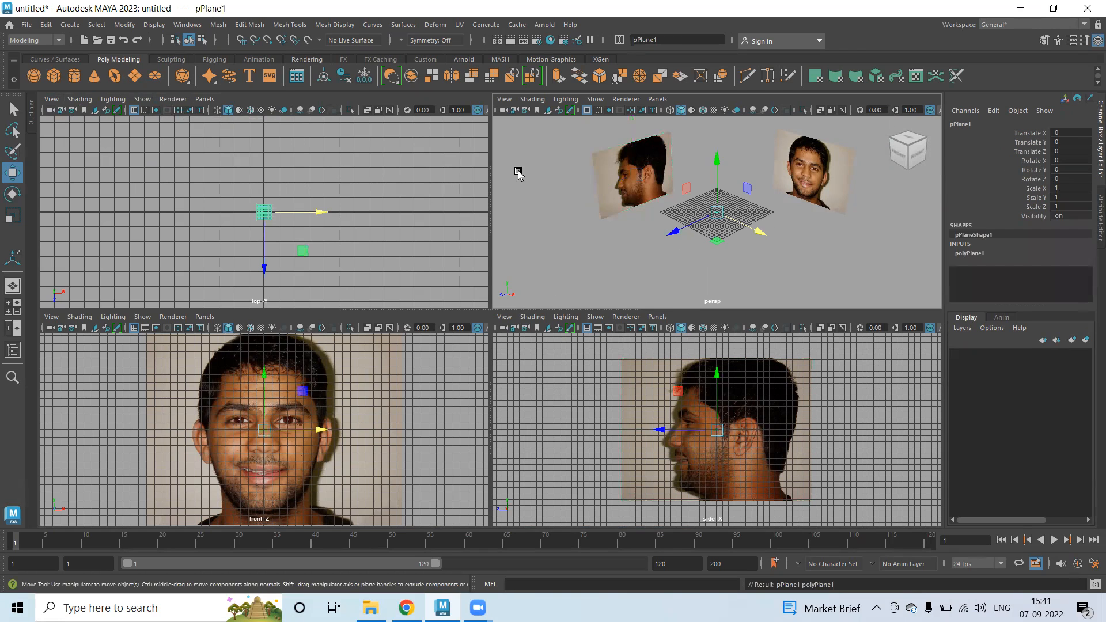
pyautogui.press('r')
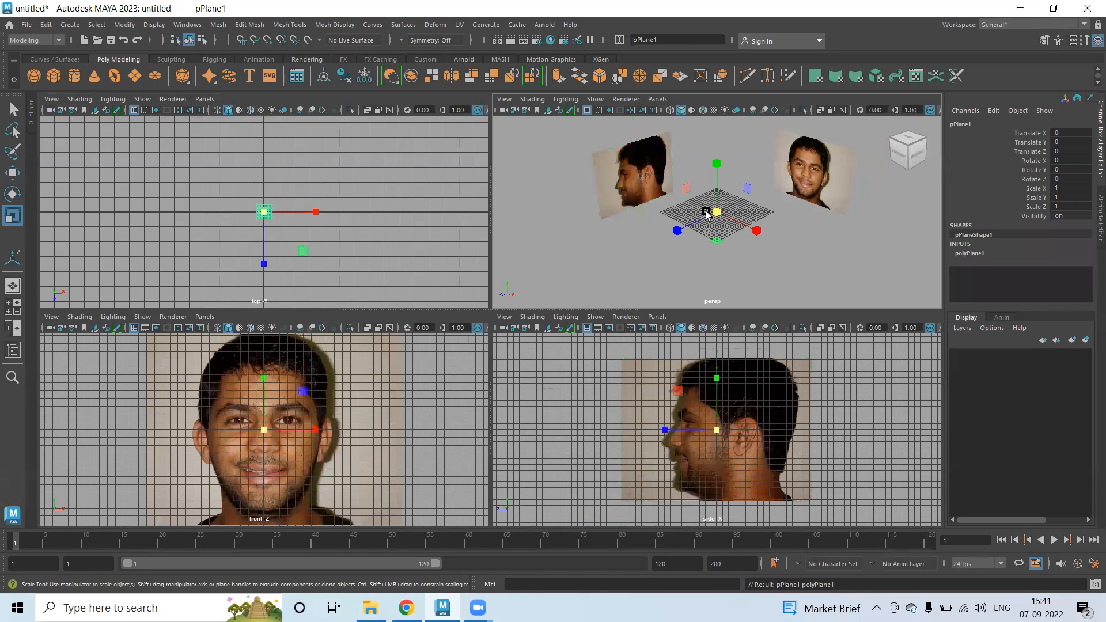
pyautogui.moveTo(717, 213)
pyautogui.mouseDown()
pyautogui.moveTo(800, 240)
pyautogui.moveTo(792, 227)
pyautogui.moveTo(734, 219)
pyautogui.mouseUp()
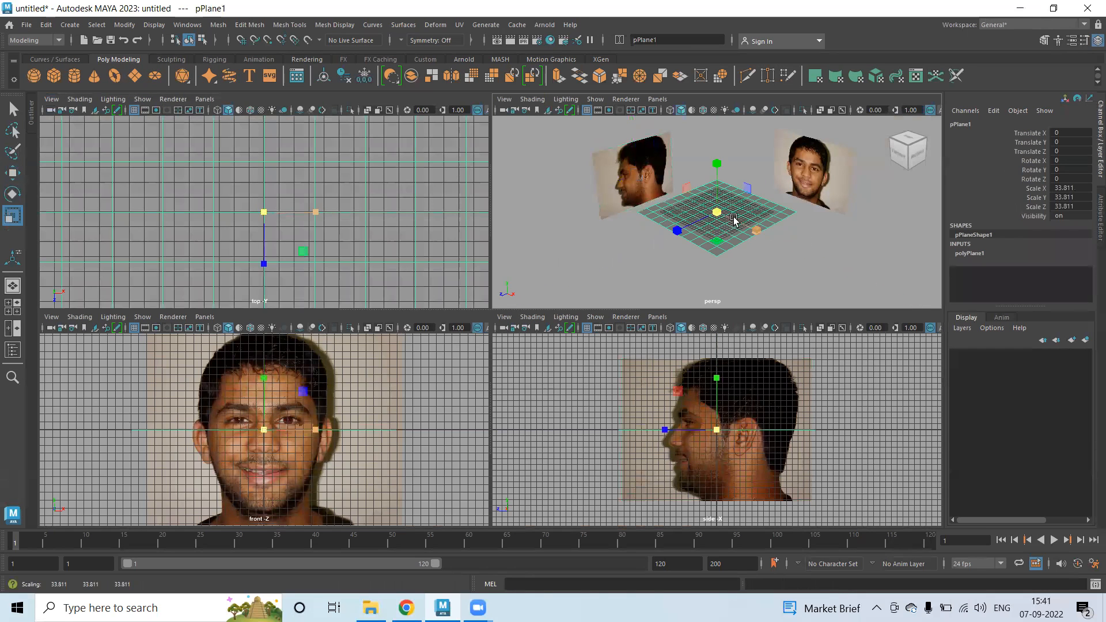
# Adjust pPlane1's height along Y in the enlarged front and side views.
pyautogui.scroll(2, 733, 437)
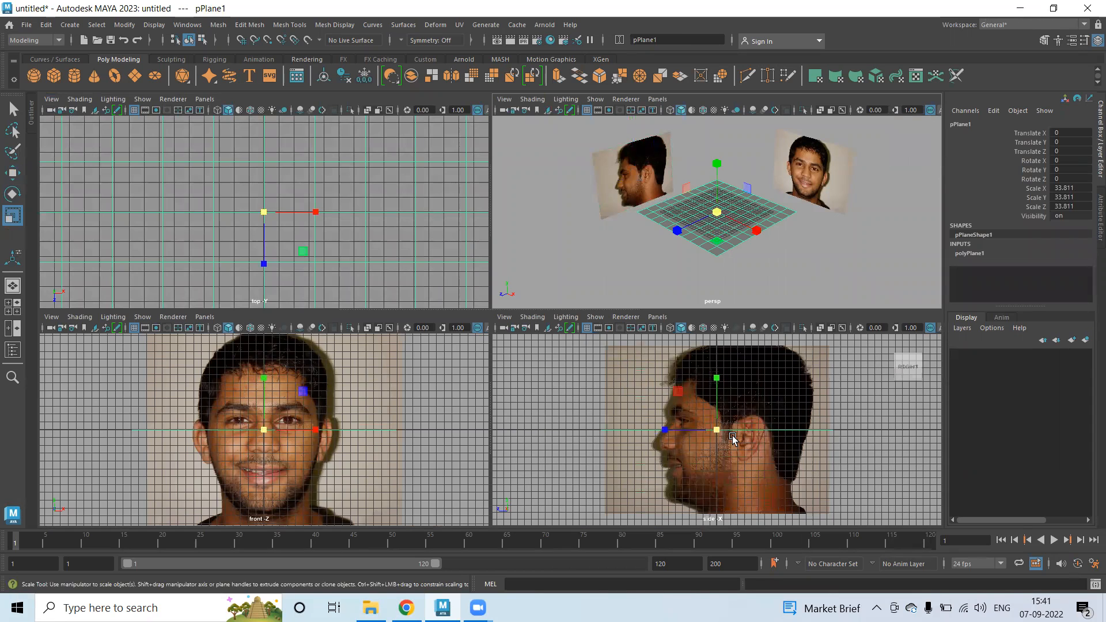
pyautogui.click(726, 251)
pyautogui.press('w')
pyautogui.moveTo(603, 309); pyautogui.dragTo(603, 170)
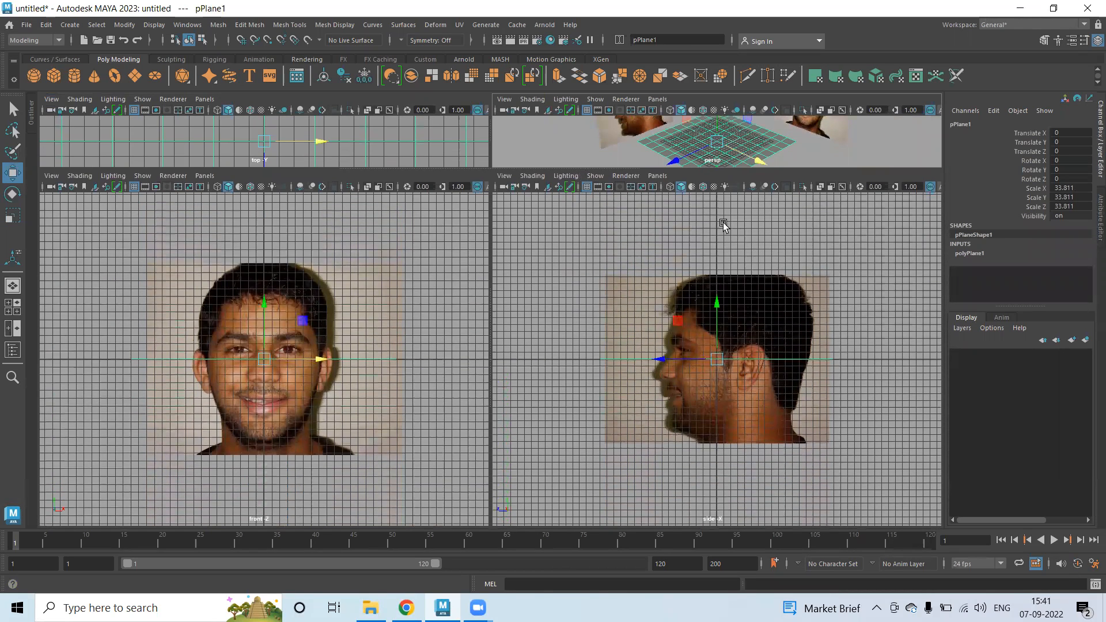
pyautogui.scroll(3, 685, 339)
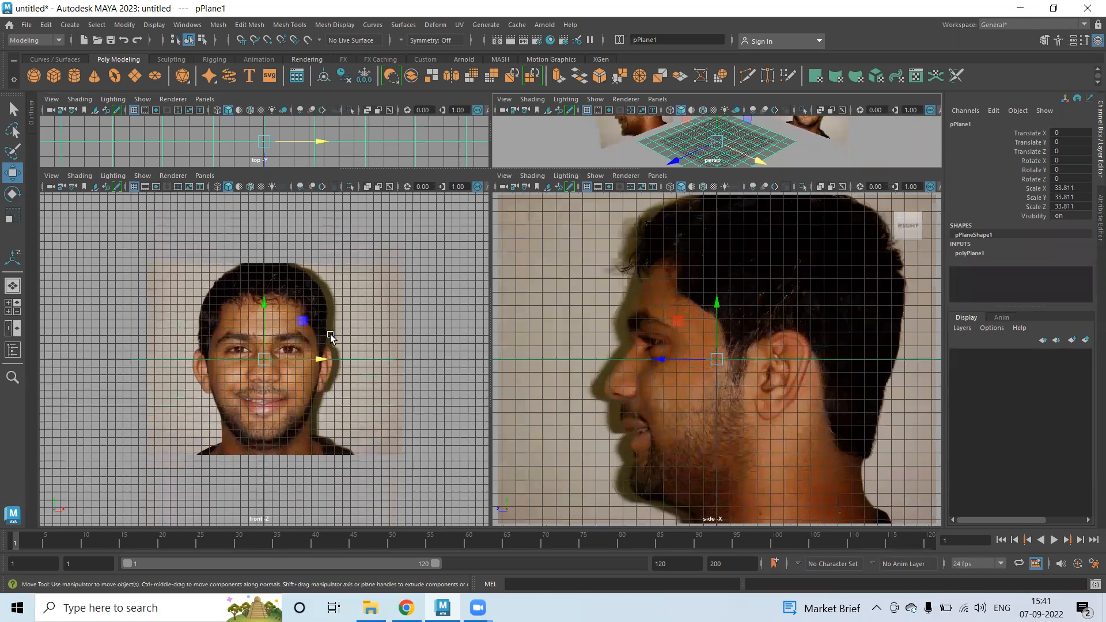
pyautogui.scroll(2, 343, 337)
pyautogui.scroll(2, 309, 288)
pyautogui.moveTo(717, 303); pyautogui.dragTo(717, 246)
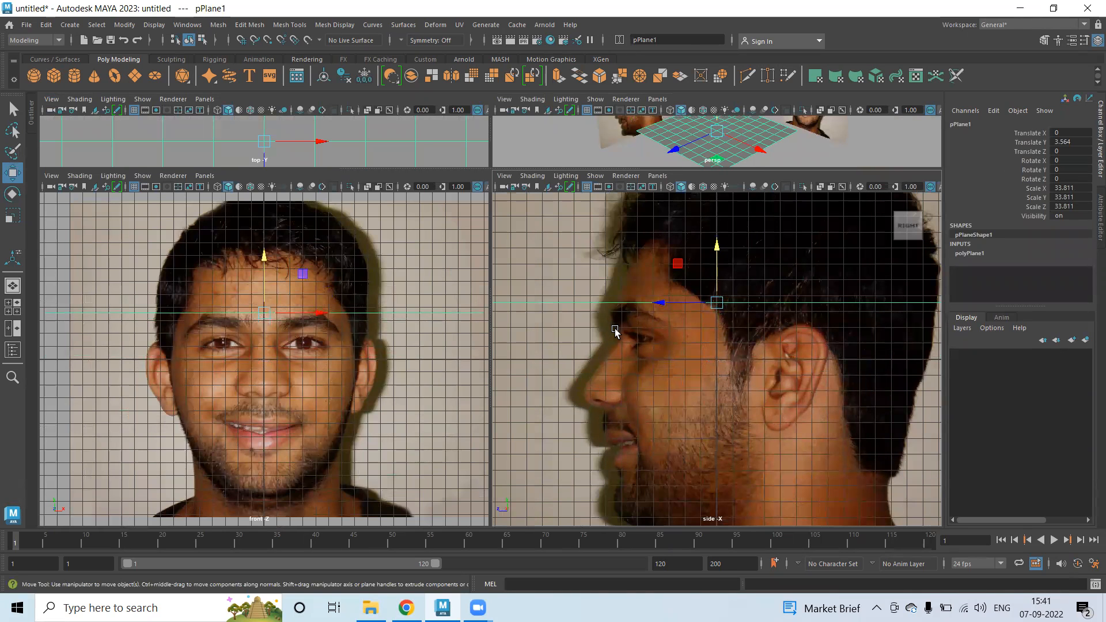
pyautogui.hotkey('ctrl', 'space')
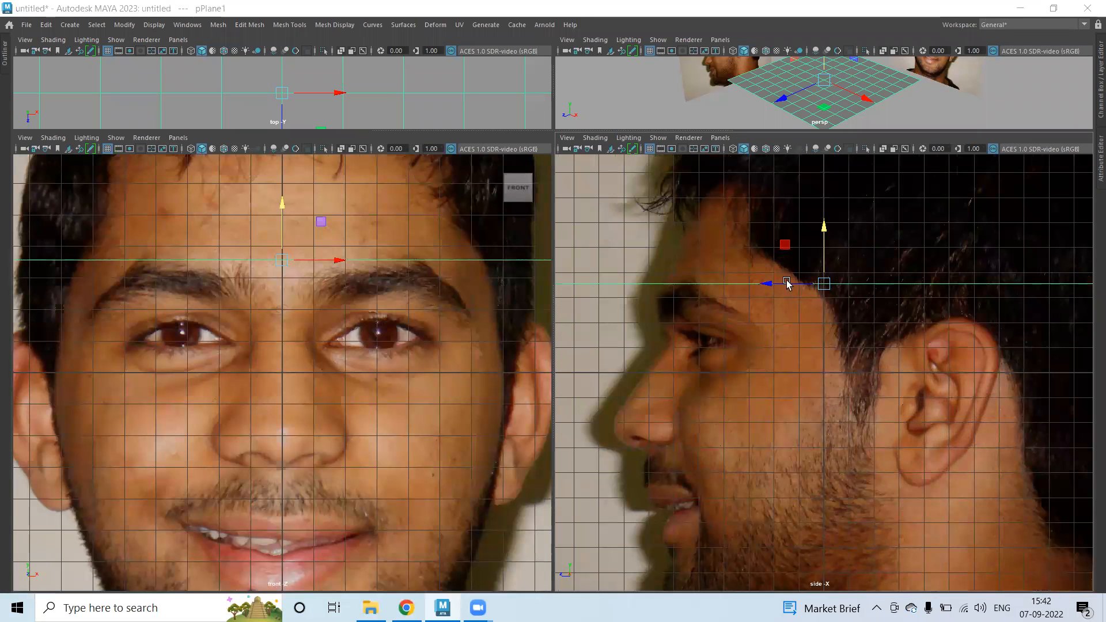
pyautogui.moveTo(824, 230); pyautogui.dragTo(813, 280)
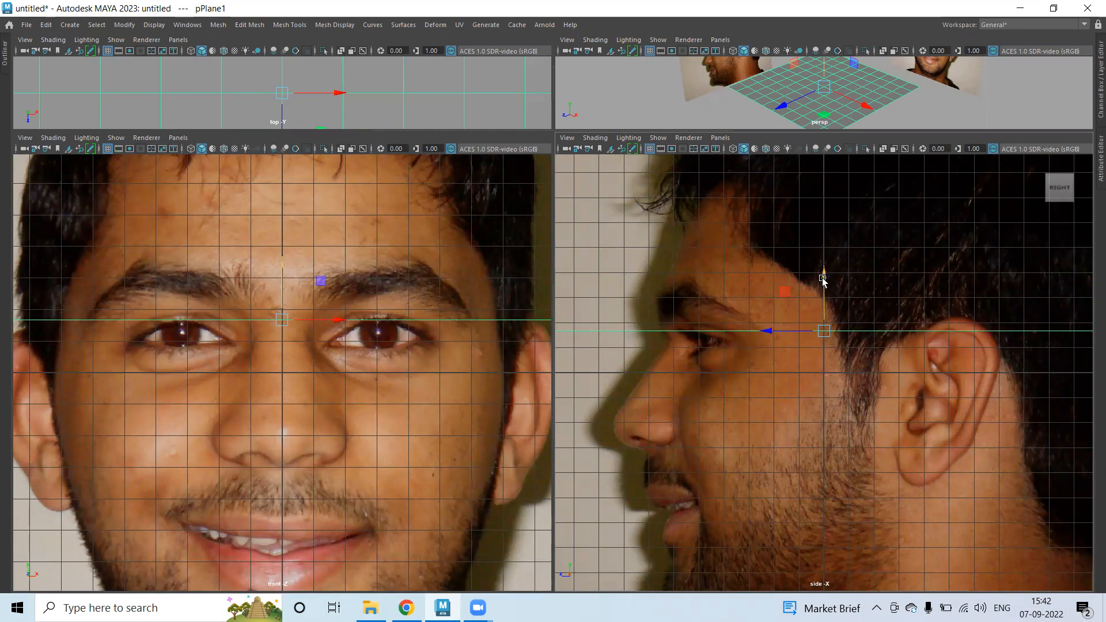
pyautogui.moveTo(824, 279); pyautogui.dragTo(825, 278)
pyautogui.moveTo(825, 278); pyautogui.dragTo(818, 384)
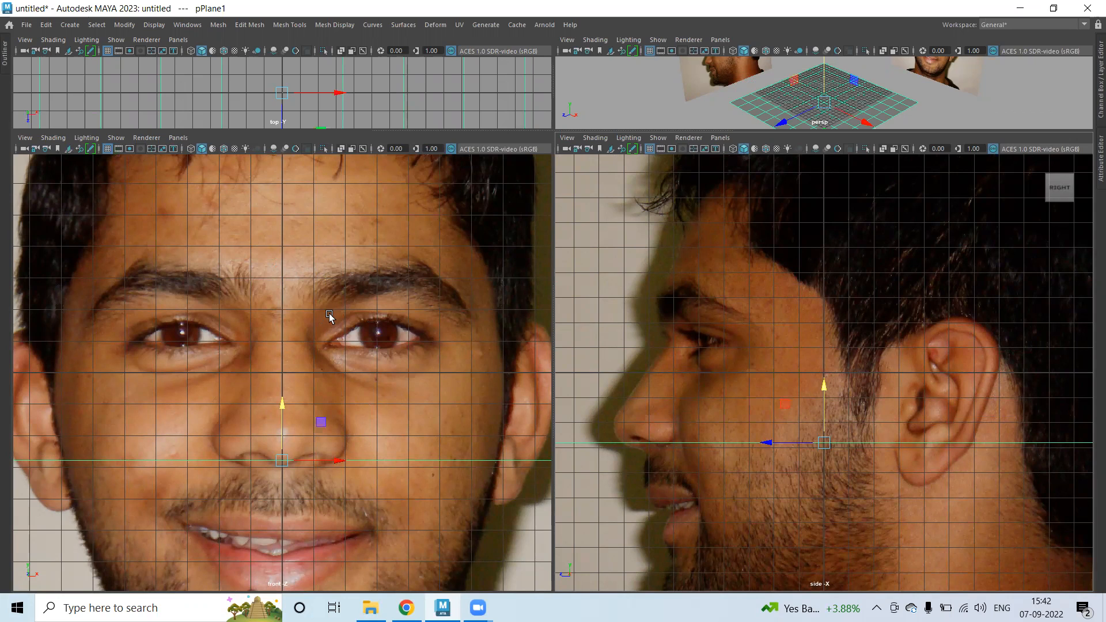
# Lower pPlane1 to the bottom of the chin in both references, then deselect it.
pyautogui.press('space')
pyautogui.moveTo(673, 354); pyautogui.dragTo(679, 325)
pyautogui.keyDown('alt'); pyautogui.moveTo(672, 357); pyautogui.dragTo(726, 252, button='middle'); pyautogui.keyUp('alt')
pyautogui.keyDown('alt'); pyautogui.moveTo(403, 313); pyautogui.dragTo(421, 200, button='middle'); pyautogui.keyUp('alt')
pyautogui.keyDown('alt'); pyautogui.moveTo(750, 425); pyautogui.dragTo(749, 400, button='middle'); pyautogui.keyUp('alt')
pyautogui.keyDown('alt'); pyautogui.moveTo(419, 407); pyautogui.dragTo(415, 367, button='middle'); pyautogui.keyUp('alt')
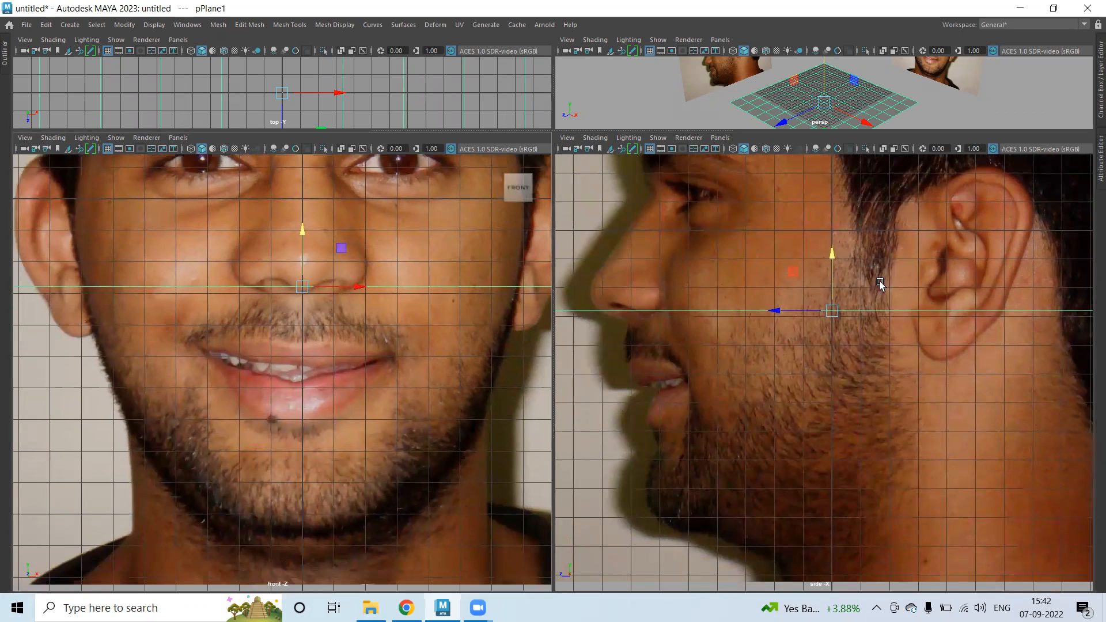
pyautogui.moveTo(834, 254); pyautogui.dragTo(867, 472)
pyautogui.scroll(-3, 729, 296)
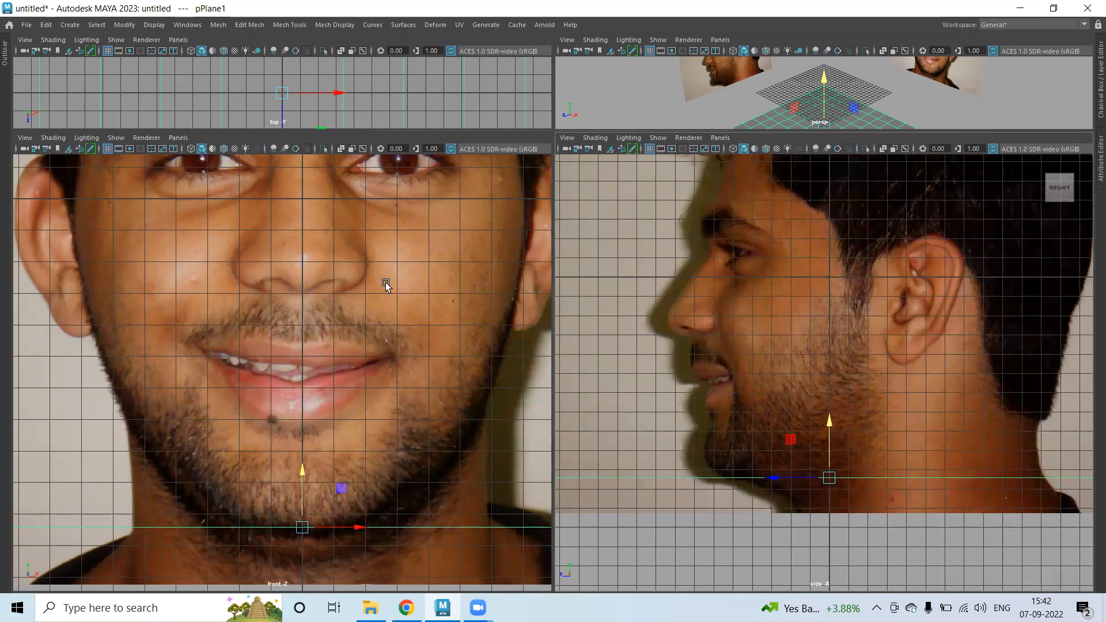
pyautogui.scroll(-2, 385, 282)
pyautogui.click(806, 413)
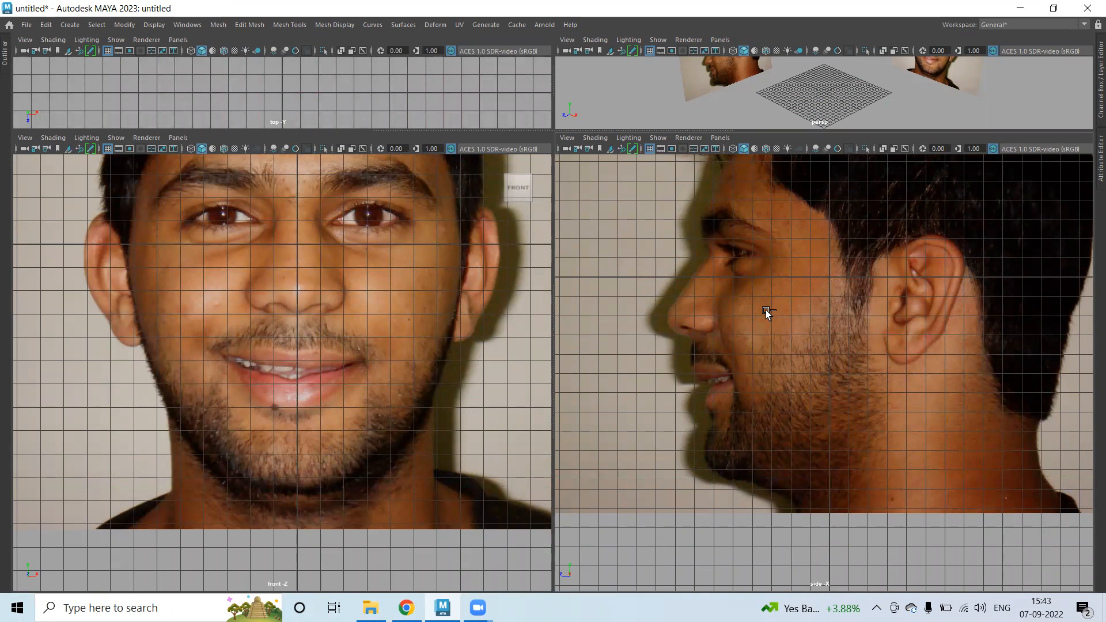
# Save the scene as 01.mb in the scenes folder and restore the full interface.
pyautogui.hotkey('ctrl', 's')
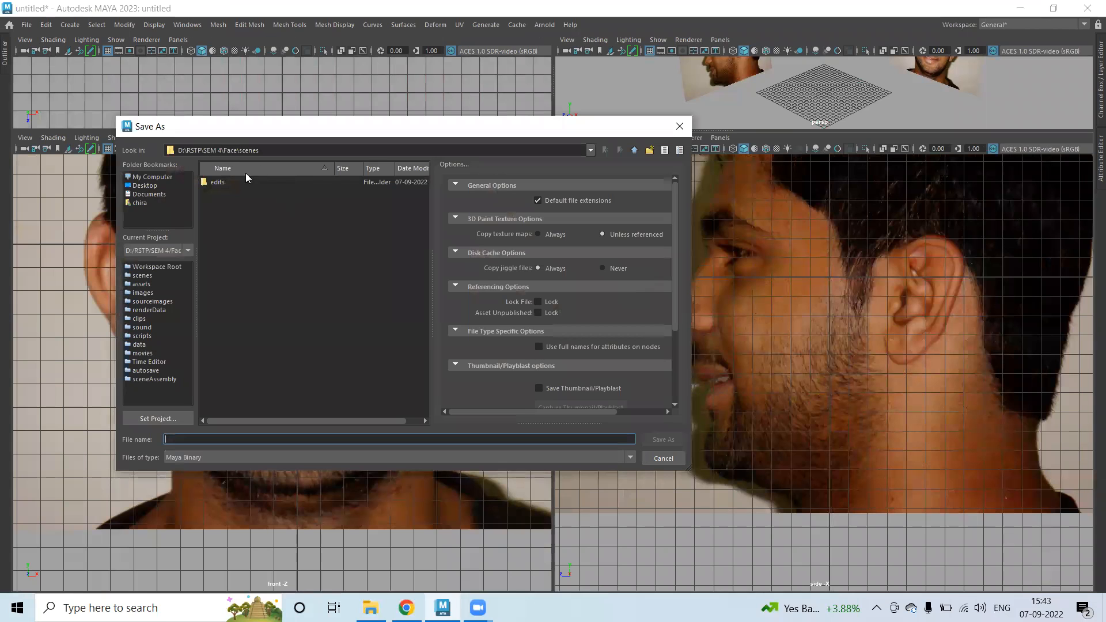
pyautogui.write('01')
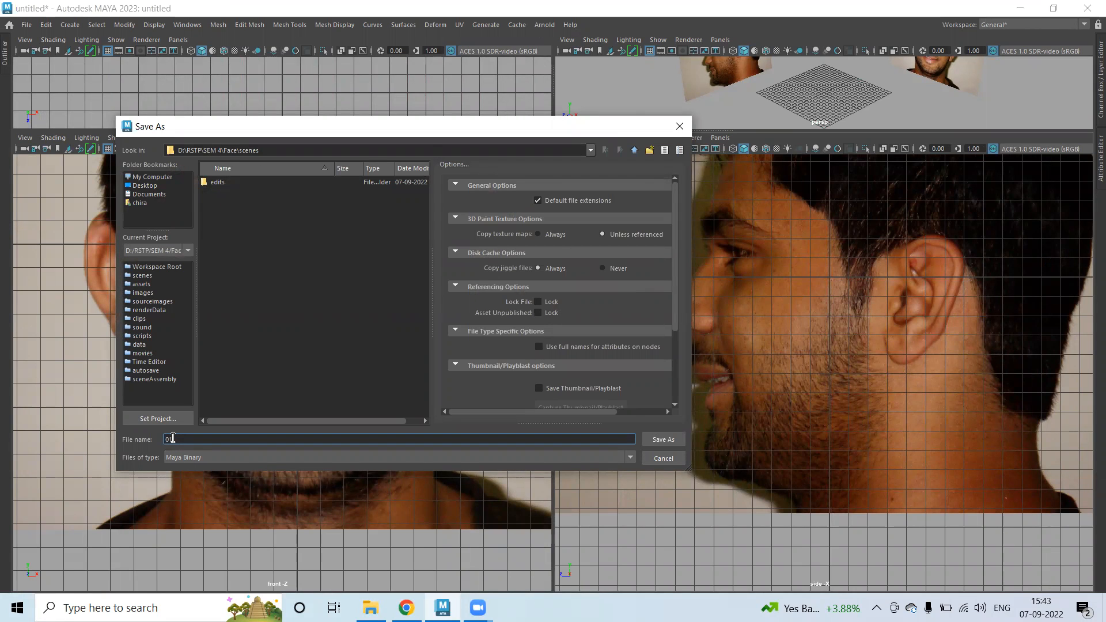
pyautogui.press('Return')
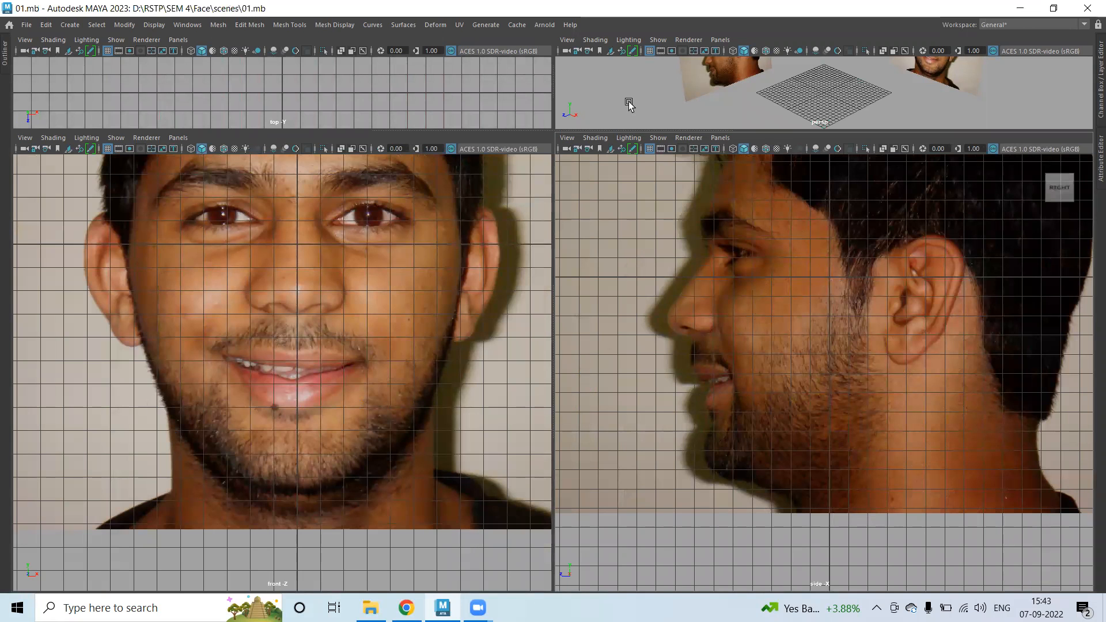
pyautogui.hotkey('ctrl', 'space')
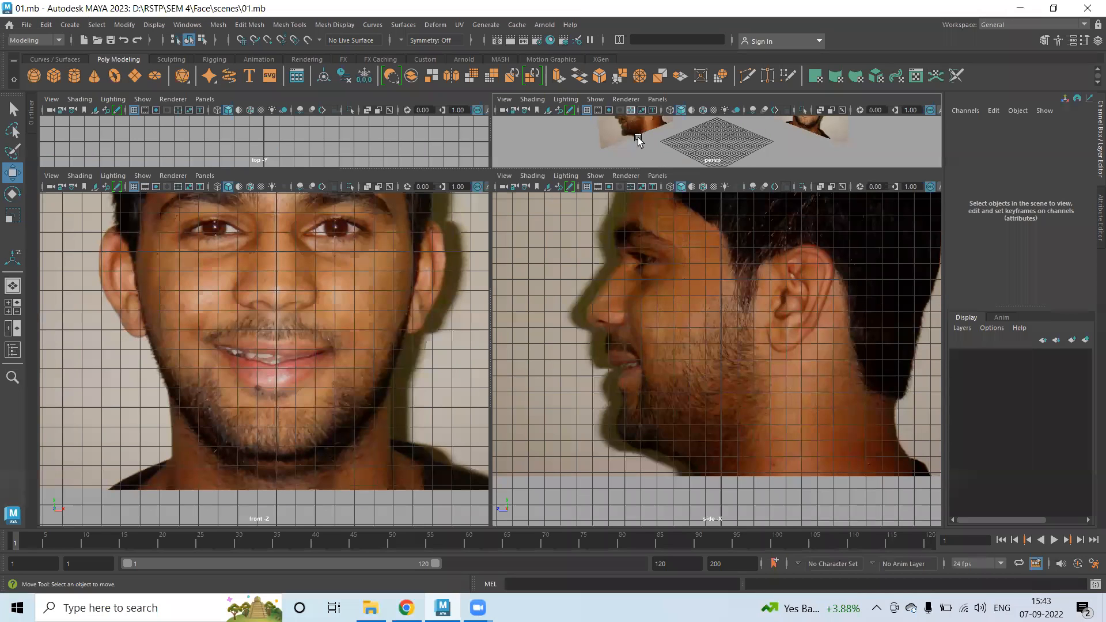
# Create a new display layer from both selected face image planes.
pyautogui.press('space')
pyautogui.moveTo(254, 164); pyautogui.dragTo(740, 257)
pyautogui.click(1085, 341)
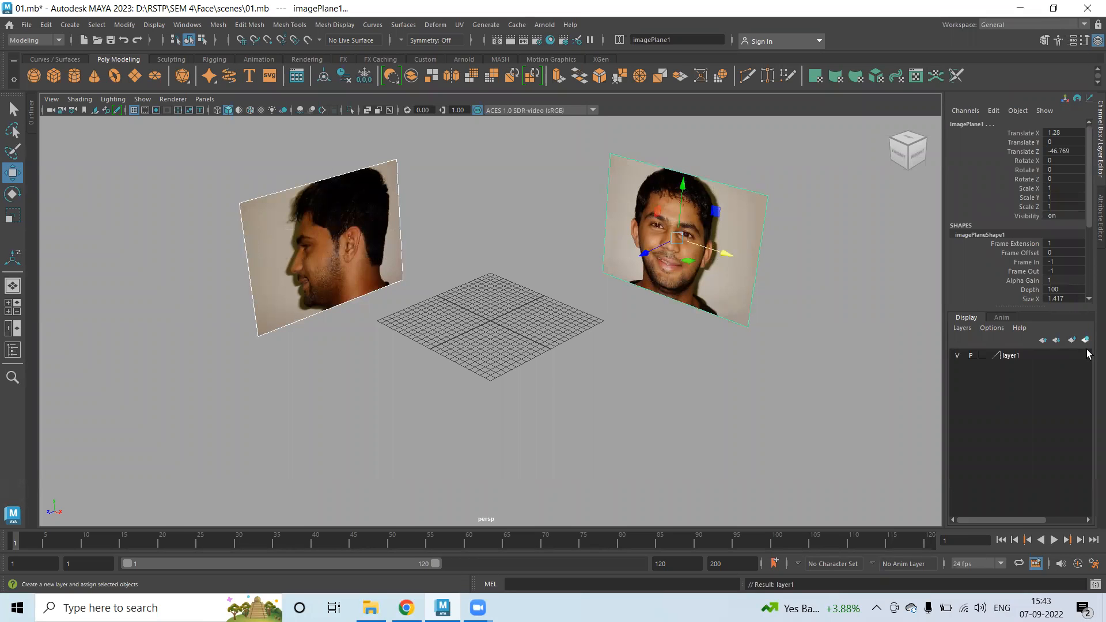
# Rename the layer to Ref and set its display mode to reference (R).
pyautogui.doubleClick(1010, 355)
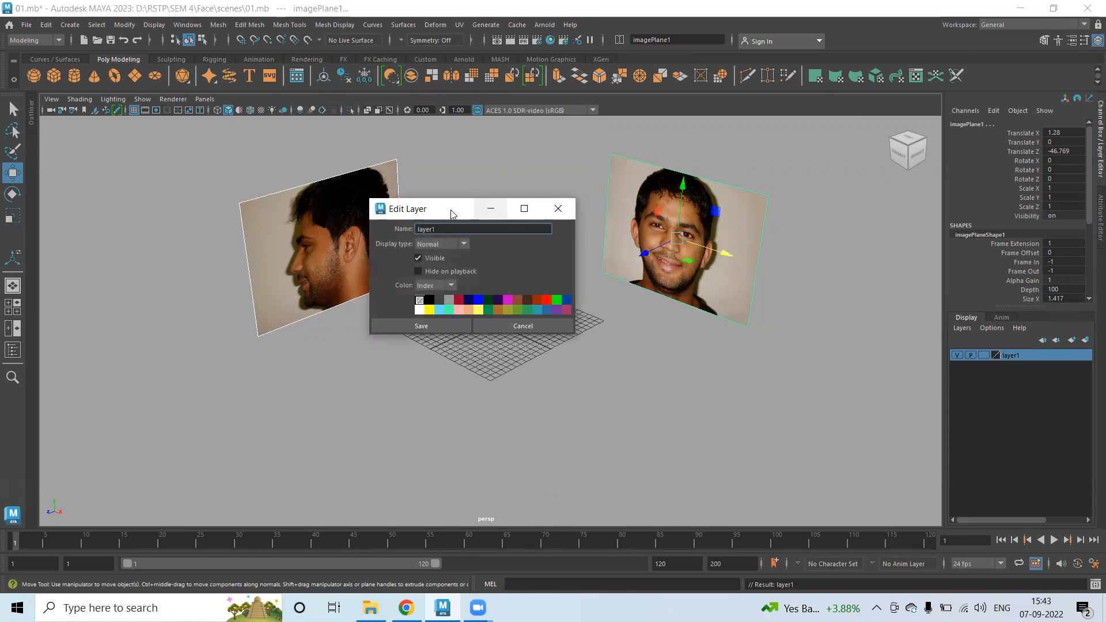
pyautogui.write('Ref')
pyautogui.click(421, 326)
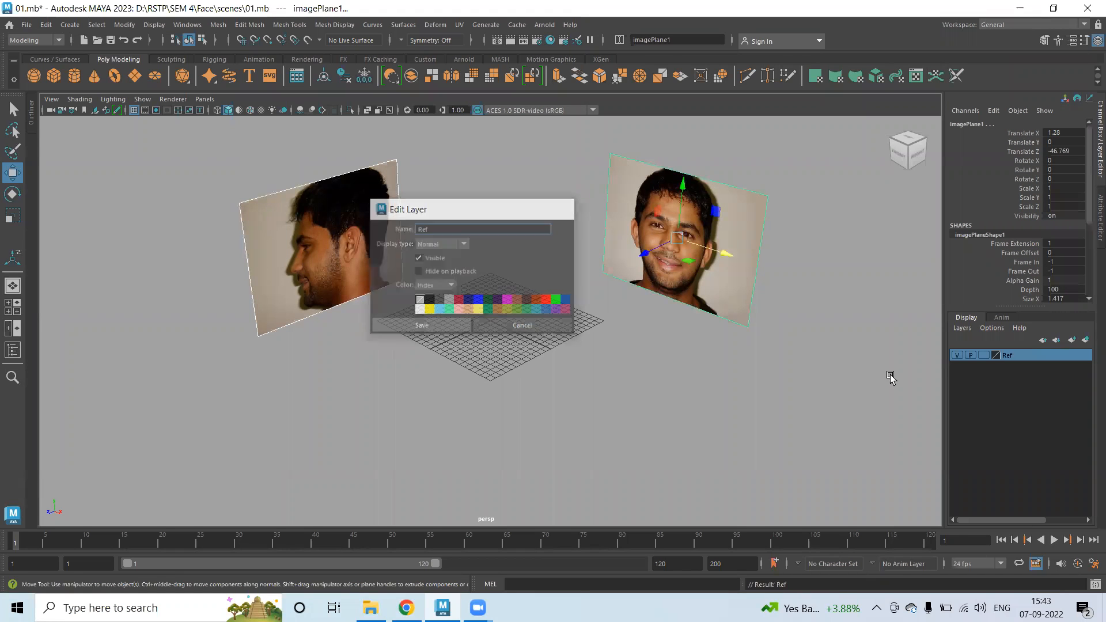
pyautogui.click(983, 355)
pyautogui.click(983, 355)
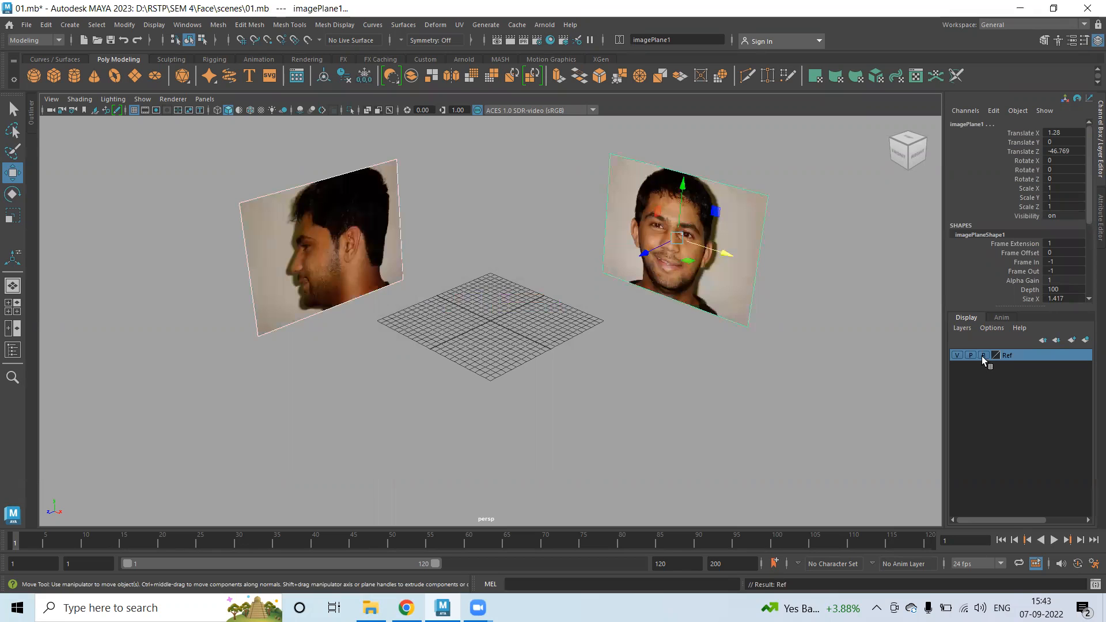
pyautogui.click(683, 344)
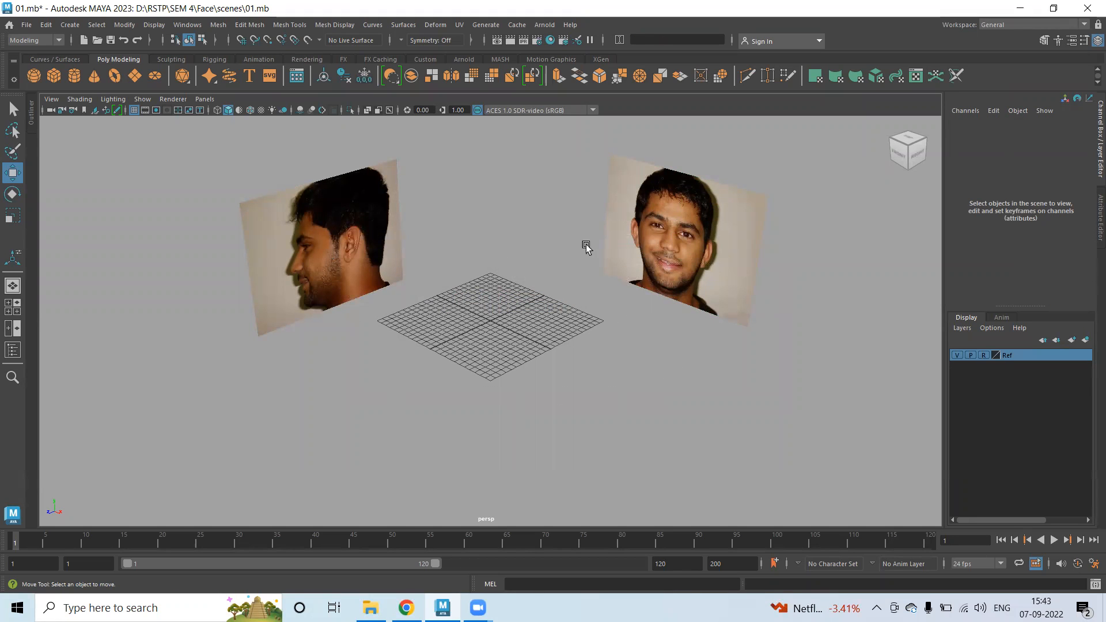
# In the four-view layout, zoom the front and side views and pan the side view onto the eyes.
pyautogui.press('space')
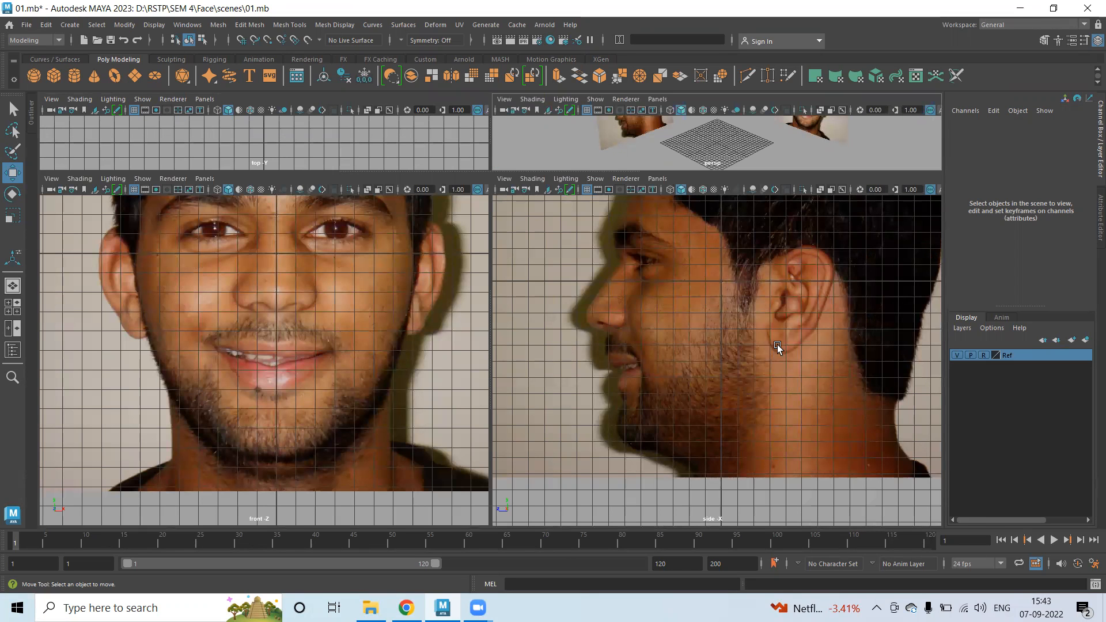
pyautogui.scroll(8, 659, 321)
pyautogui.scroll(-3, 822, 479)
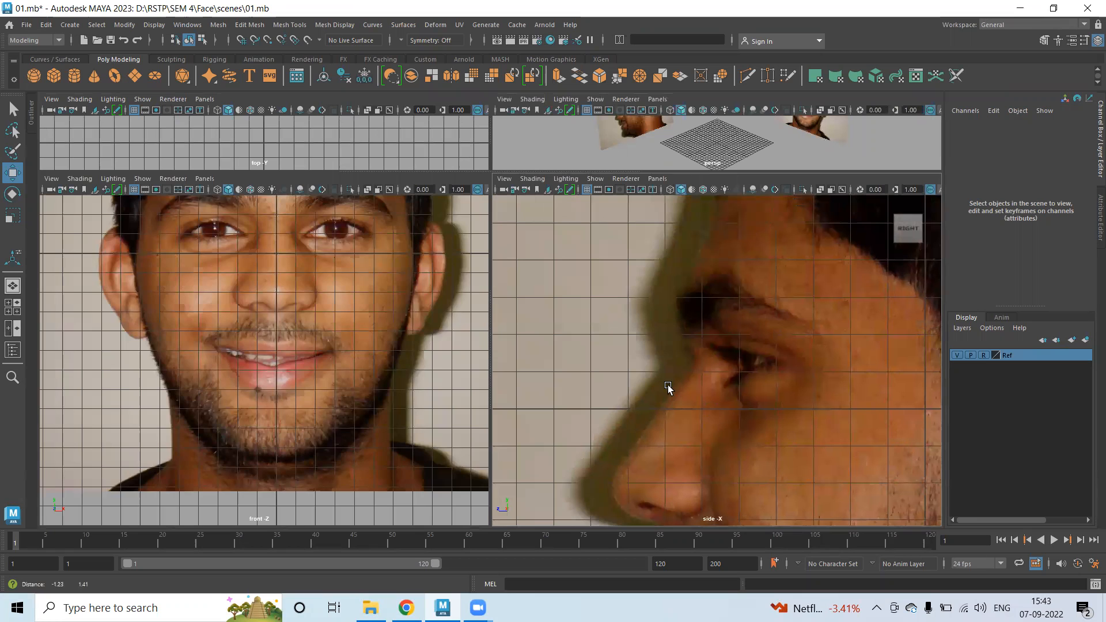
pyautogui.scroll(8, 346, 407)
pyautogui.scroll(-6, 346, 358)
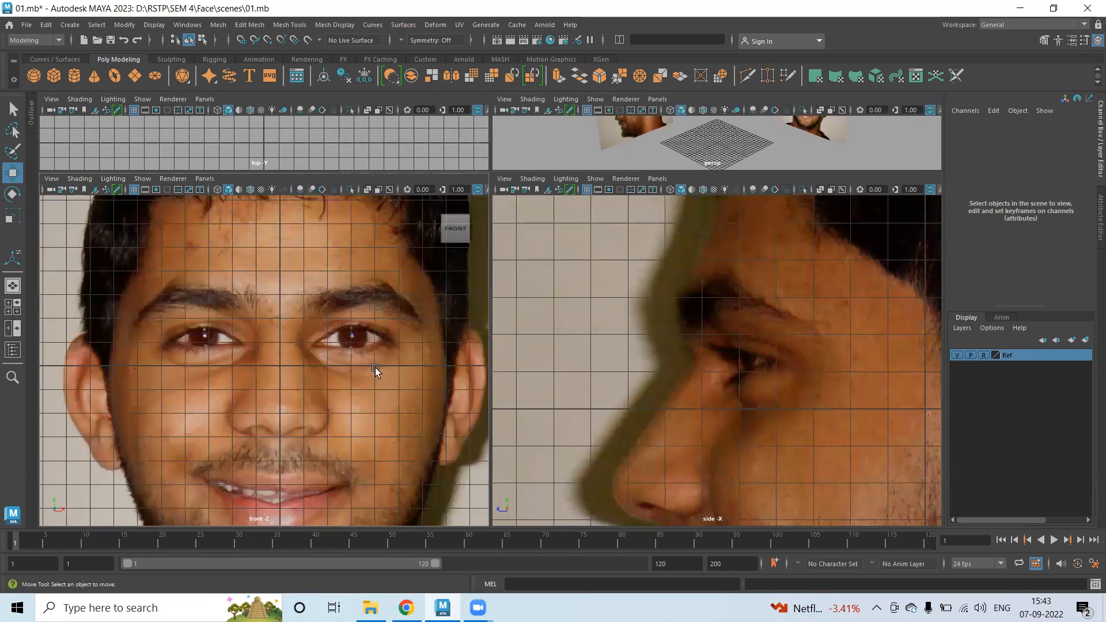
pyautogui.scroll(7, 242, 355)
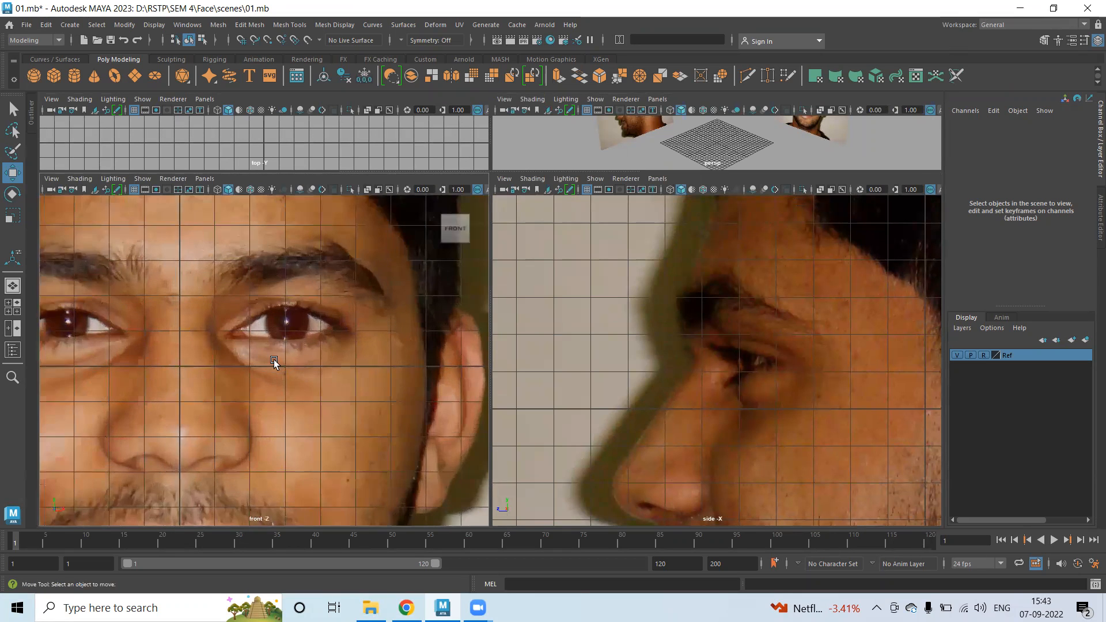
pyautogui.scroll(-3, 346, 374)
pyautogui.keyDown('alt'); pyautogui.moveTo(770, 345); pyautogui.dragTo(713, 321, button='middle'); pyautogui.keyUp('alt')
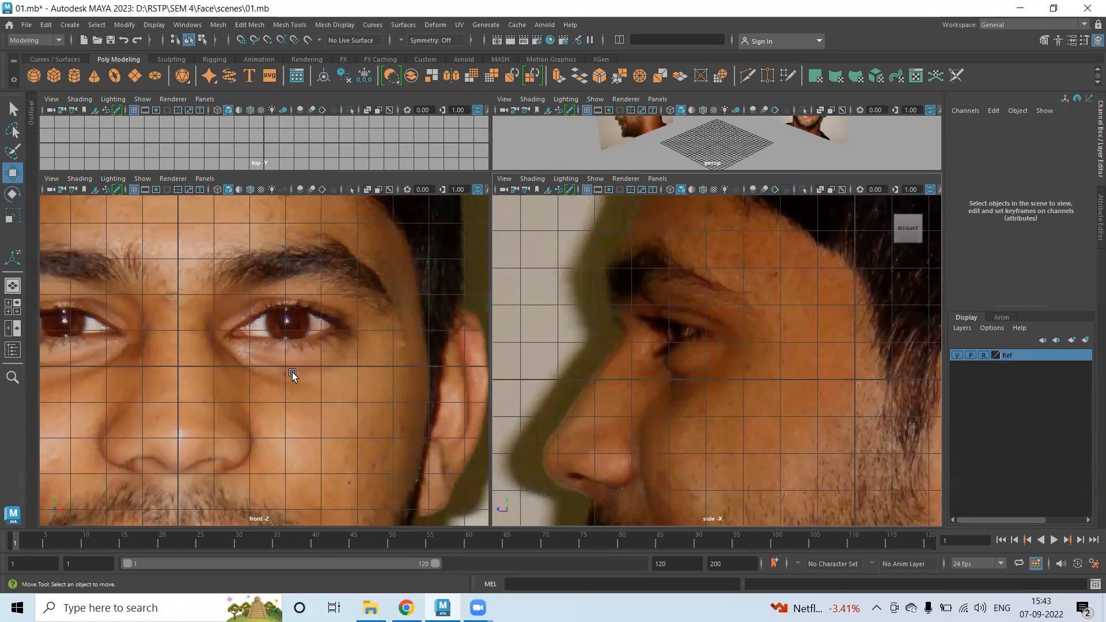
# Create a polygon plane beside the eye and stand it upright with Rotate X 90.
pyautogui.click(141, 89)
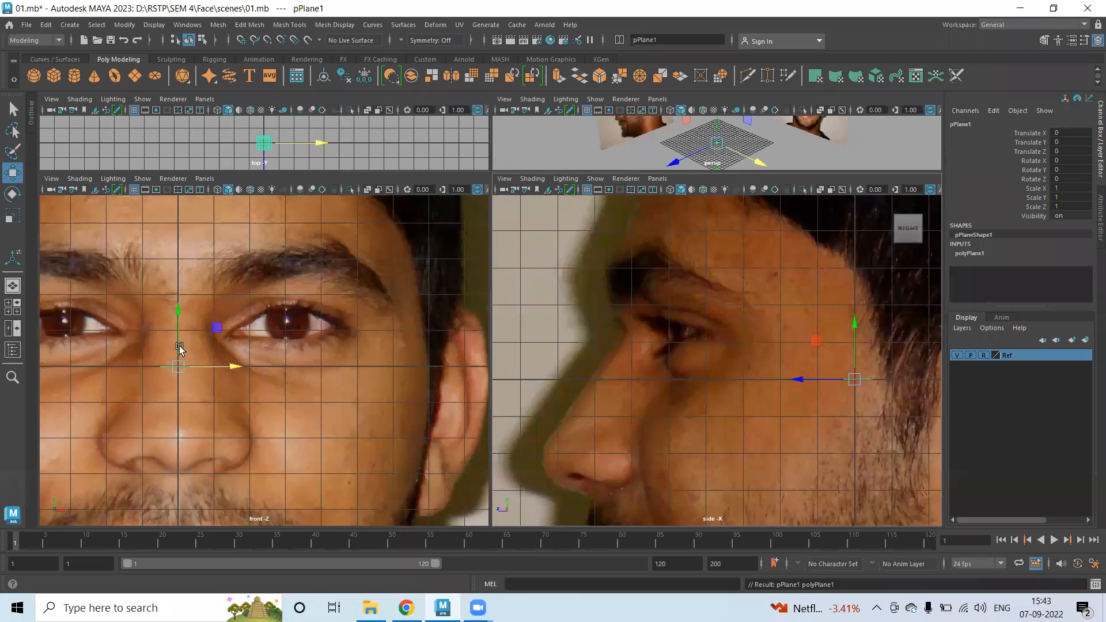
pyautogui.moveTo(227, 326); pyautogui.dragTo(299, 345)
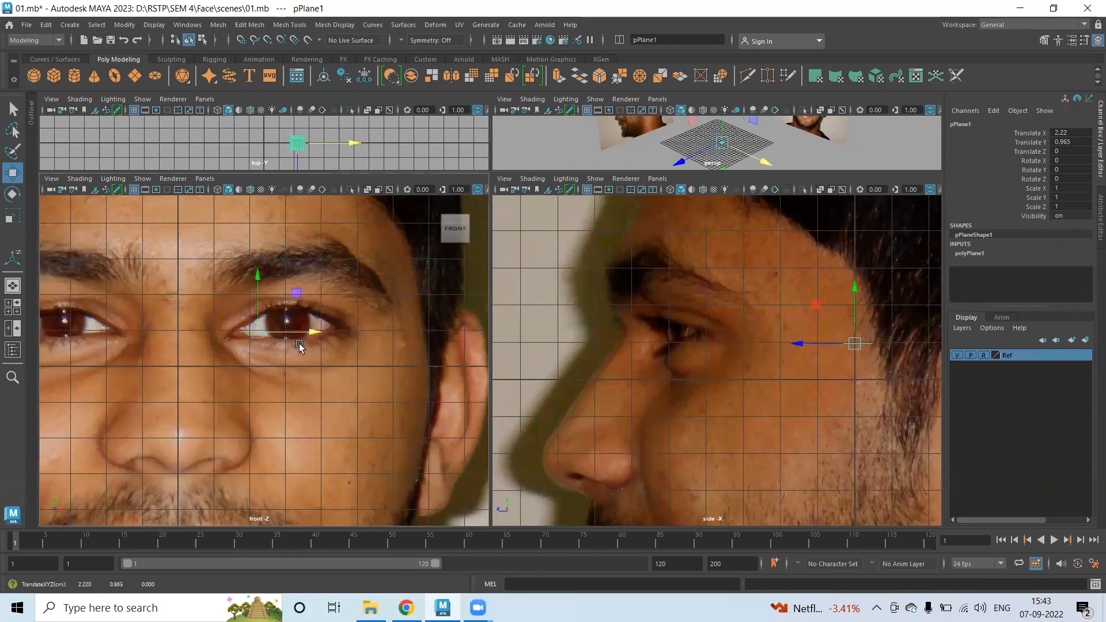
pyautogui.press('e')
pyautogui.moveTo(257, 311); pyautogui.dragTo(270, 376)
pyautogui.click(1070, 160)
pyautogui.write('90')
pyautogui.press('Return')
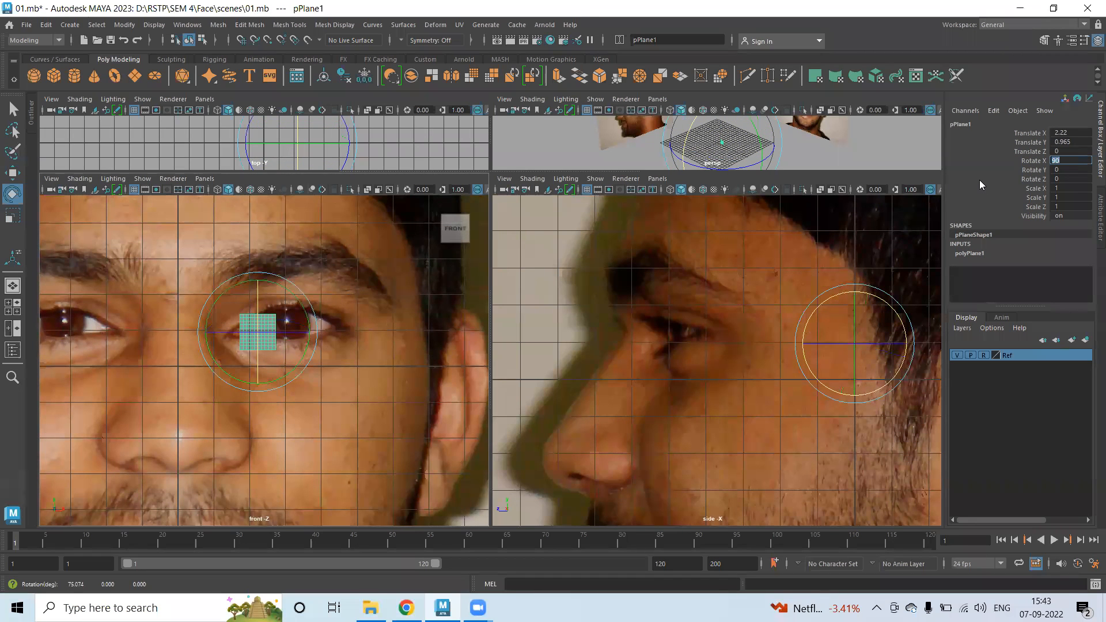
# Reduce the plane's Subdivisions Width and Height to 1 for a single face.
pyautogui.click(970, 253)
pyautogui.moveTo(1029, 290); pyautogui.dragTo(1030, 300)
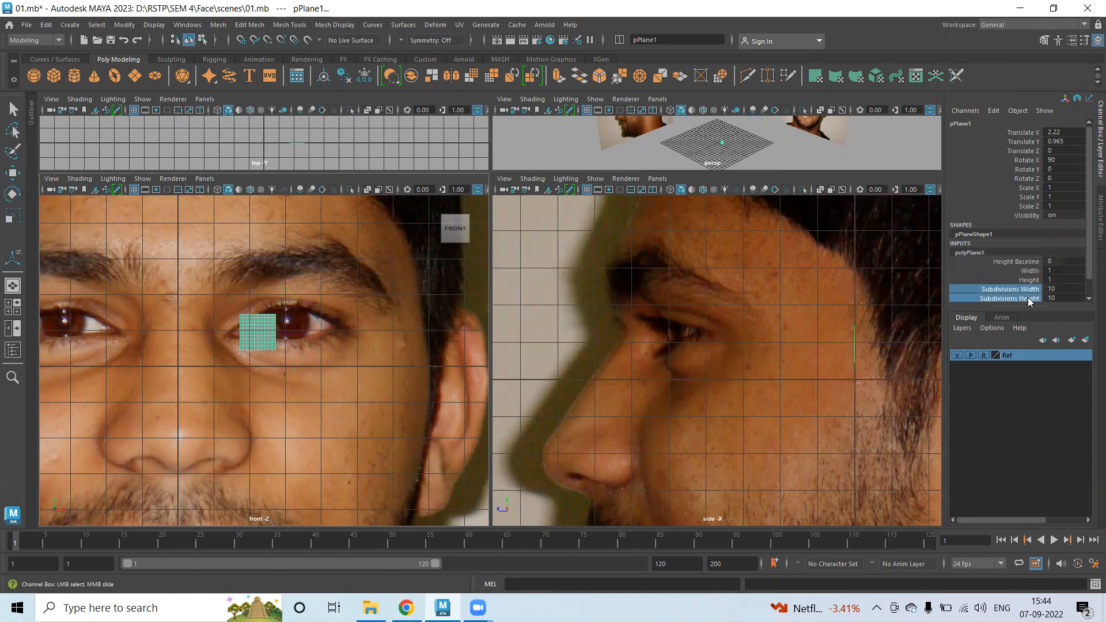
pyautogui.moveTo(882, 276); pyautogui.dragTo(543, 277, button='middle')
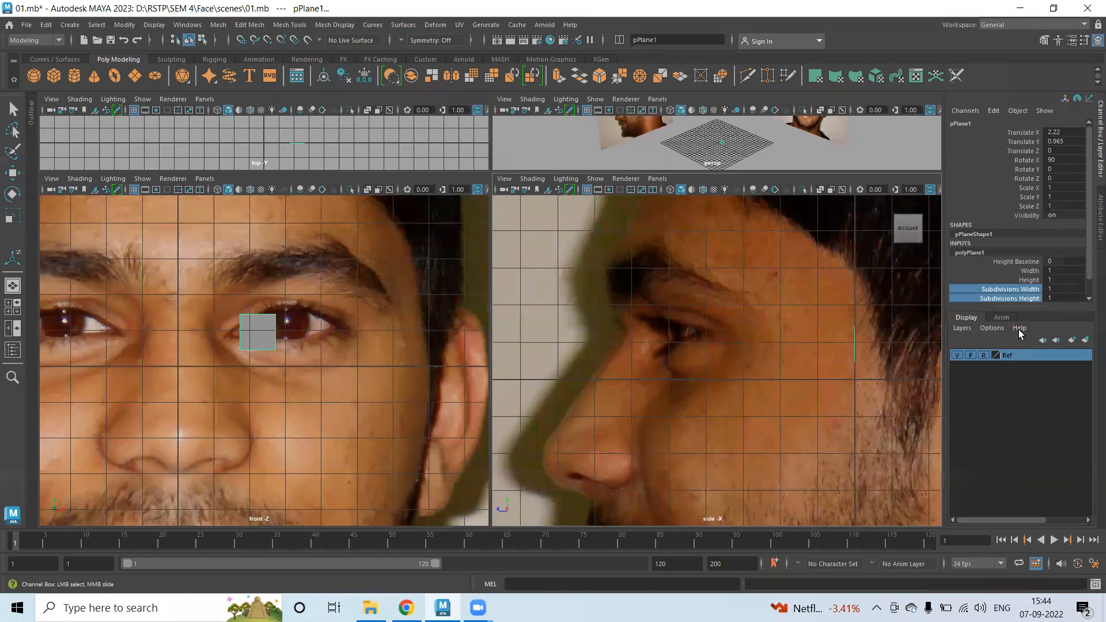
pyautogui.click(276, 344)
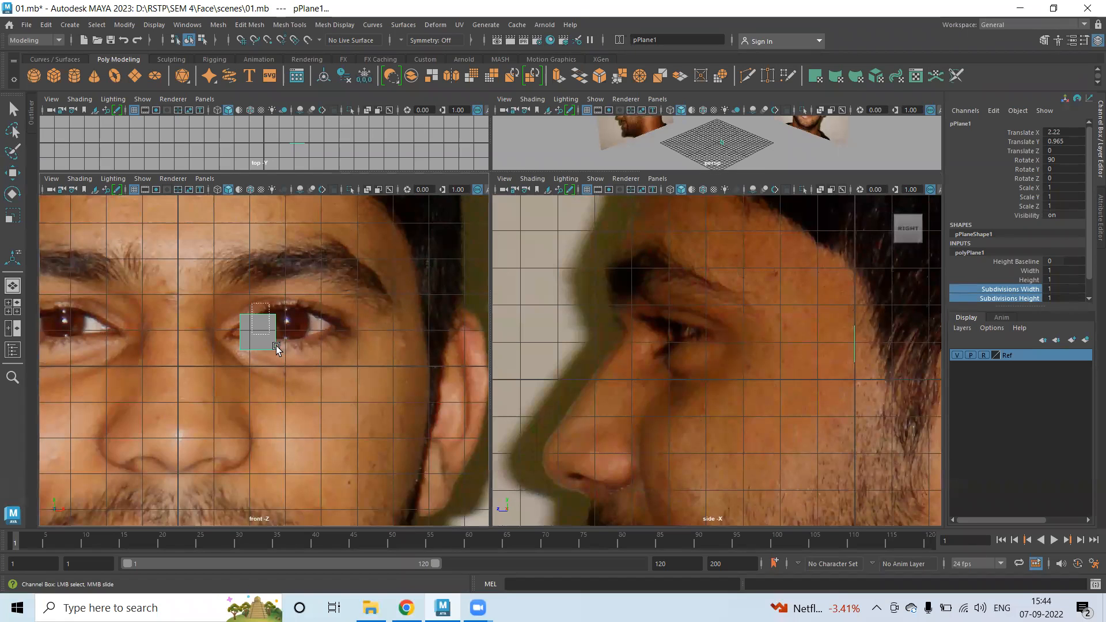
pyautogui.click(974, 254)
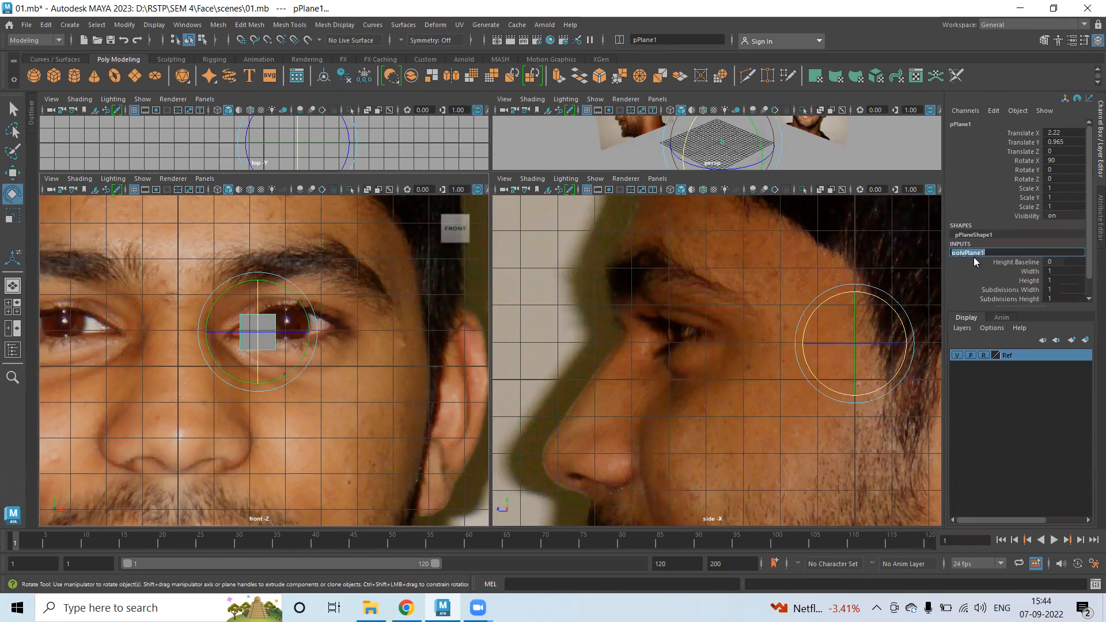
pyautogui.scroll(-1, 1062, 269)
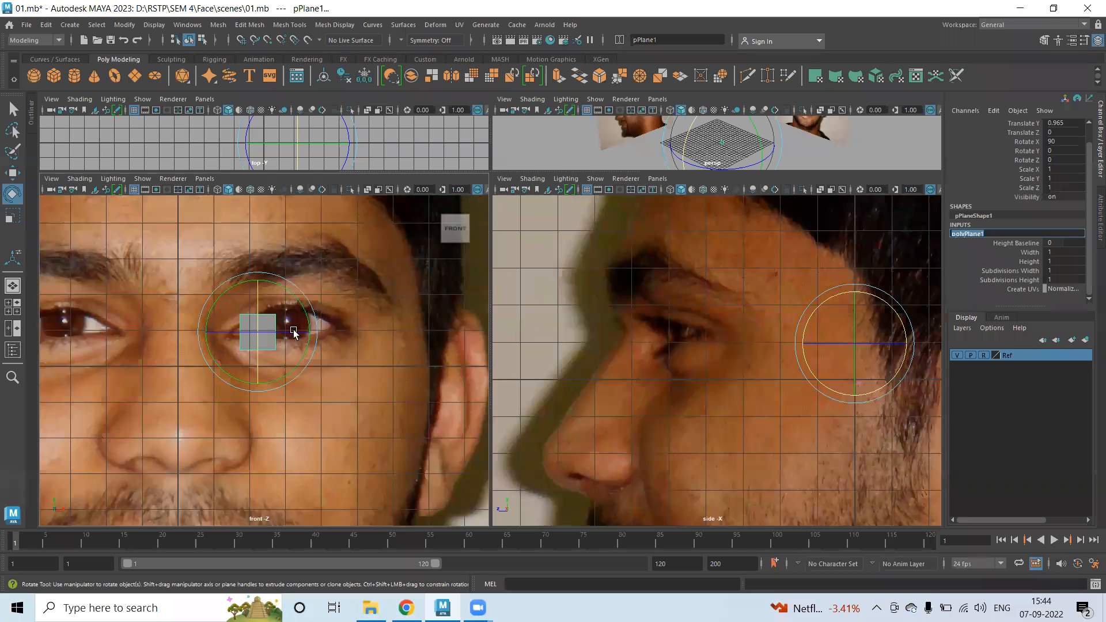
pyautogui.click(385, 345)
pyautogui.click(262, 339)
# Scale the plane down to 0.443 and push it forward to the face surface.
pyautogui.press('w')
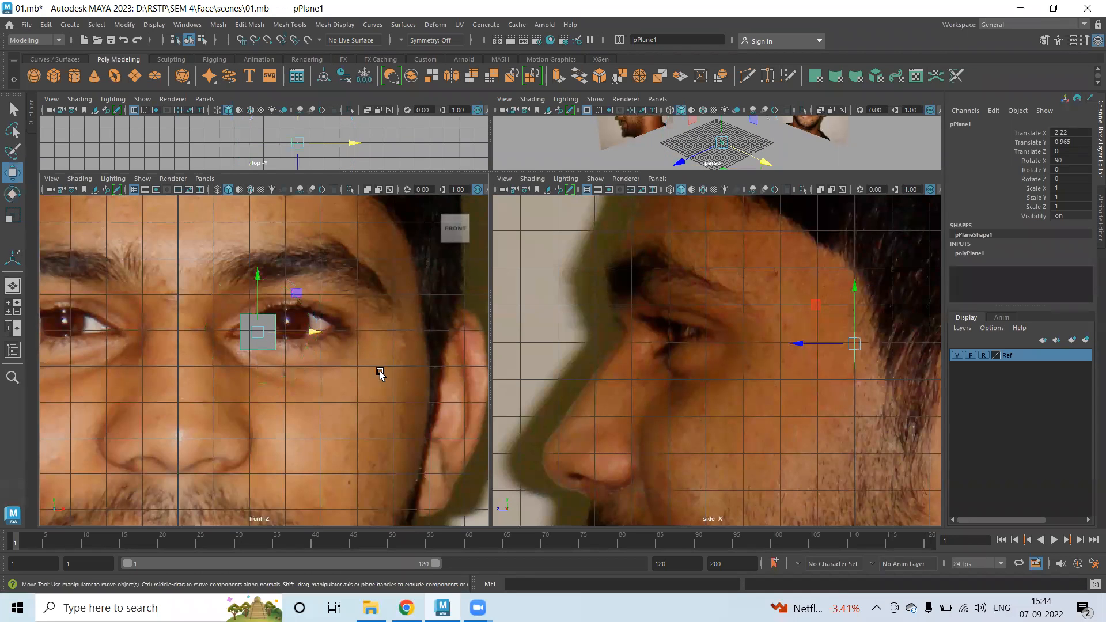
pyautogui.scroll(5, 266, 346)
pyautogui.press('r')
pyautogui.moveTo(243, 267); pyautogui.dragTo(355, 323)
pyautogui.press('w')
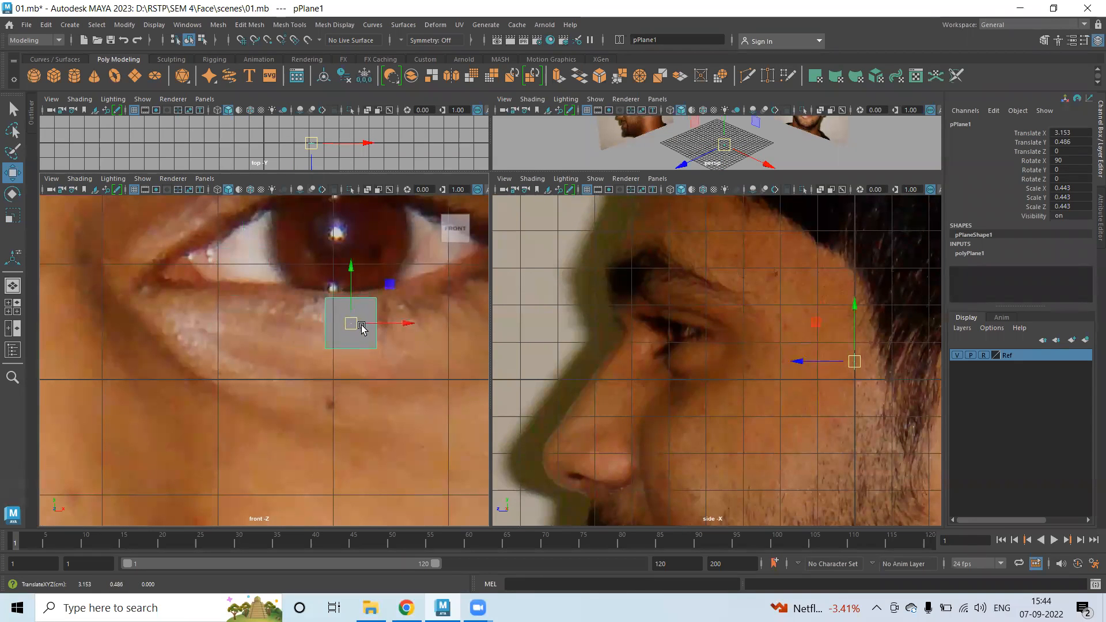
pyautogui.moveTo(806, 362); pyautogui.dragTo(622, 363)
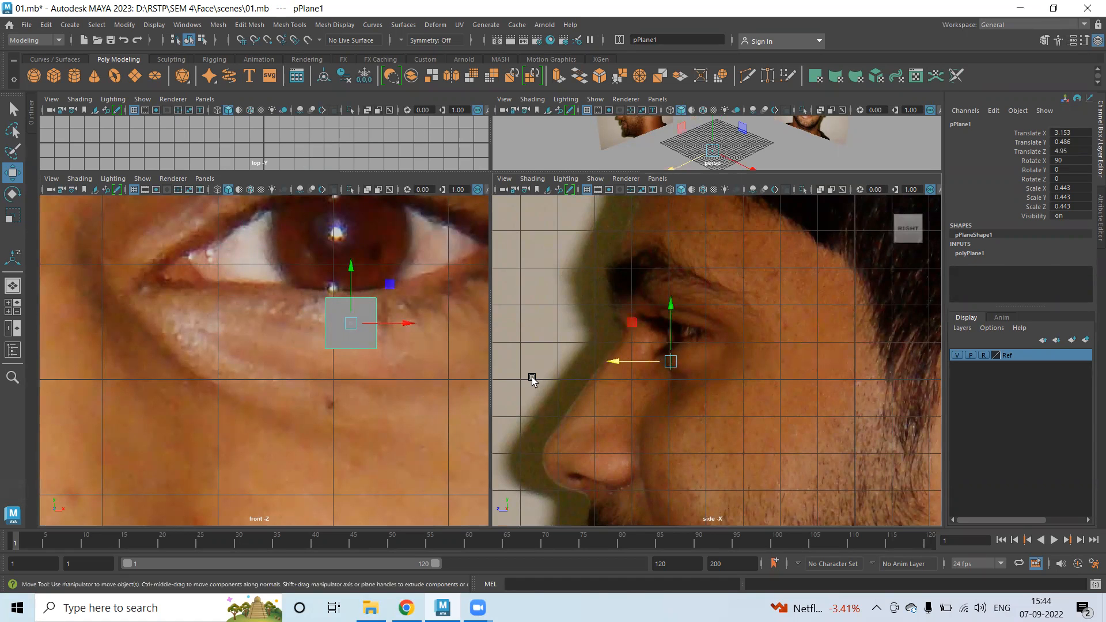
pyautogui.hotkey('ctrl', 'space')
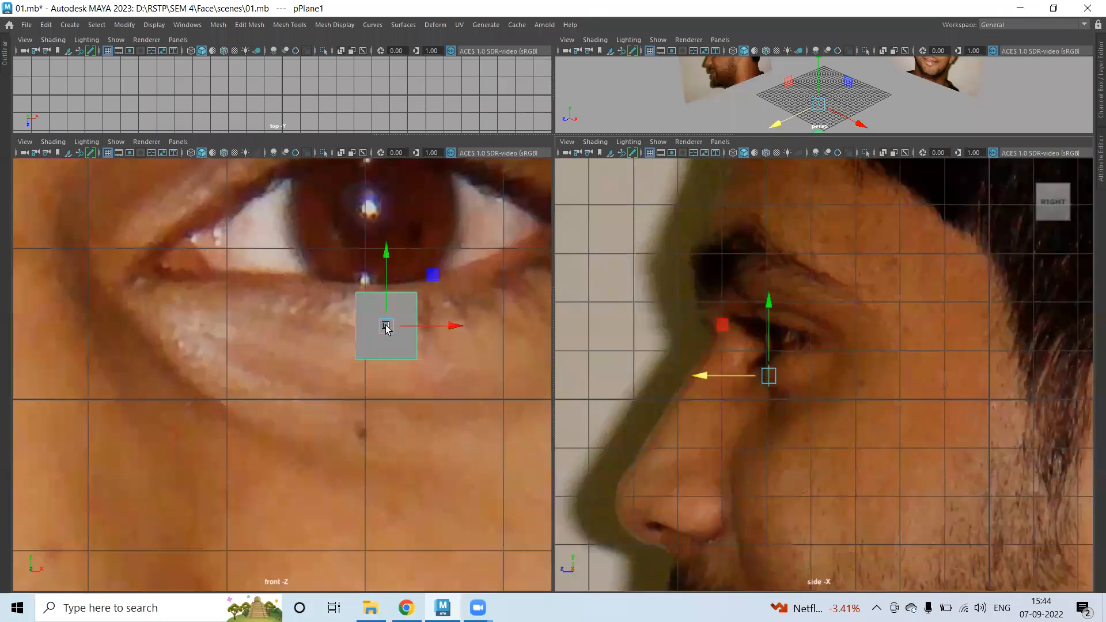
# In wireframe front and side views, raise the plane's bottom vertices and shift them slightly forward.
pyautogui.keyDown('alt'); pyautogui.moveTo(501, 347); pyautogui.dragTo(375, 422, button='middle'); pyautogui.keyUp('alt')
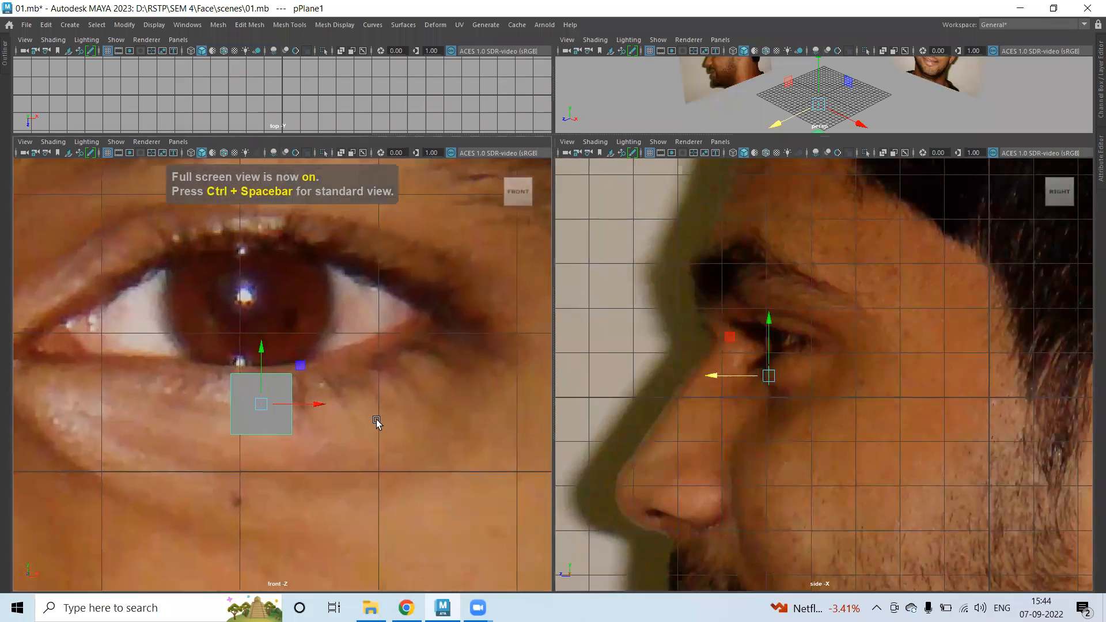
pyautogui.scroll(6, 760, 406)
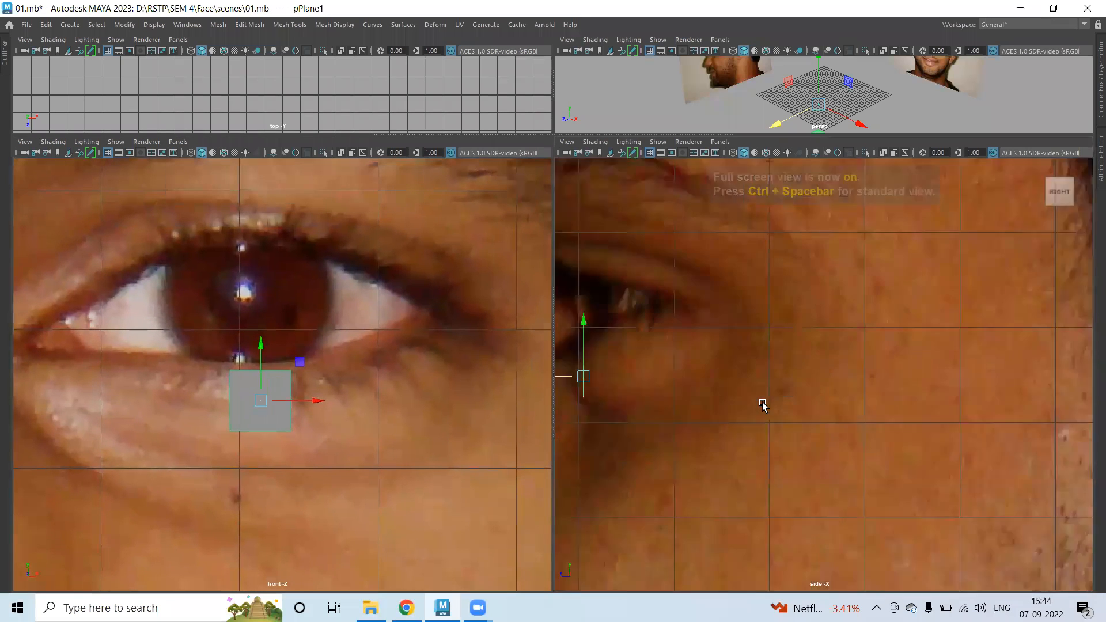
pyautogui.scroll(-4, 724, 394)
pyautogui.scroll(3, 807, 425)
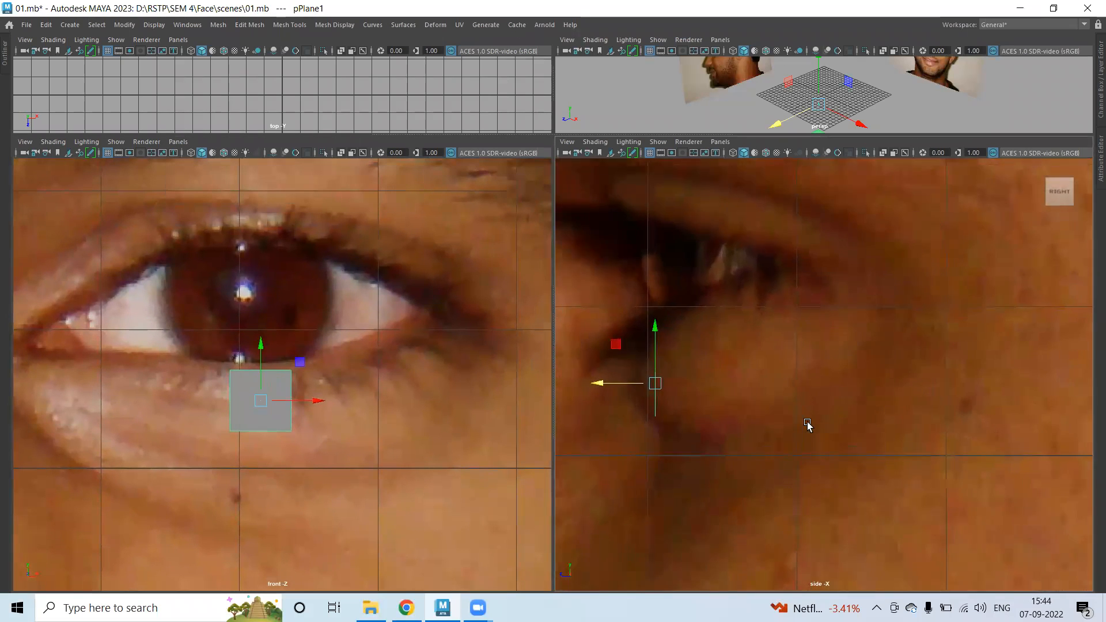
pyautogui.moveTo(694, 380); pyautogui.dragTo(693, 380)
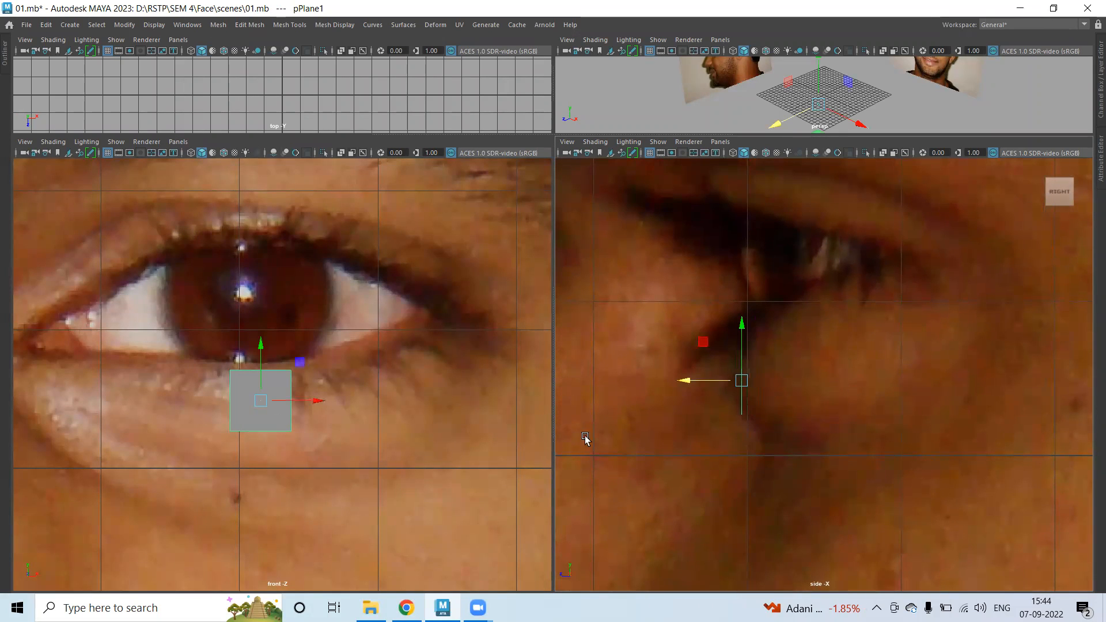
pyautogui.moveTo(275, 381); pyautogui.dragTo(247, 374, button='right')
pyautogui.moveTo(226, 412); pyautogui.dragTo(331, 481)
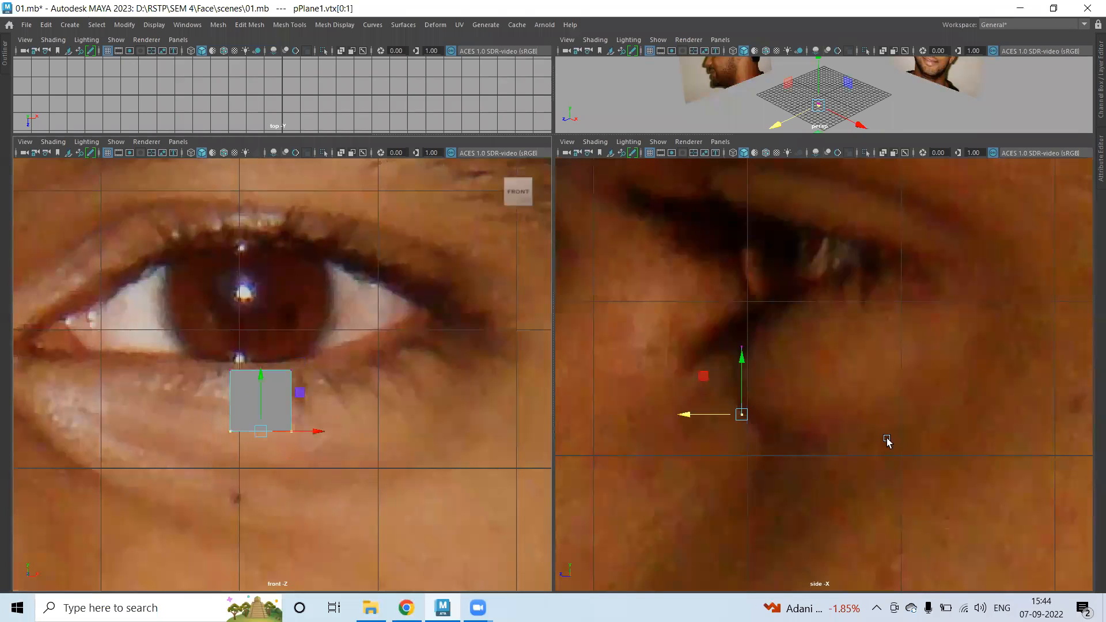
pyautogui.press('4')
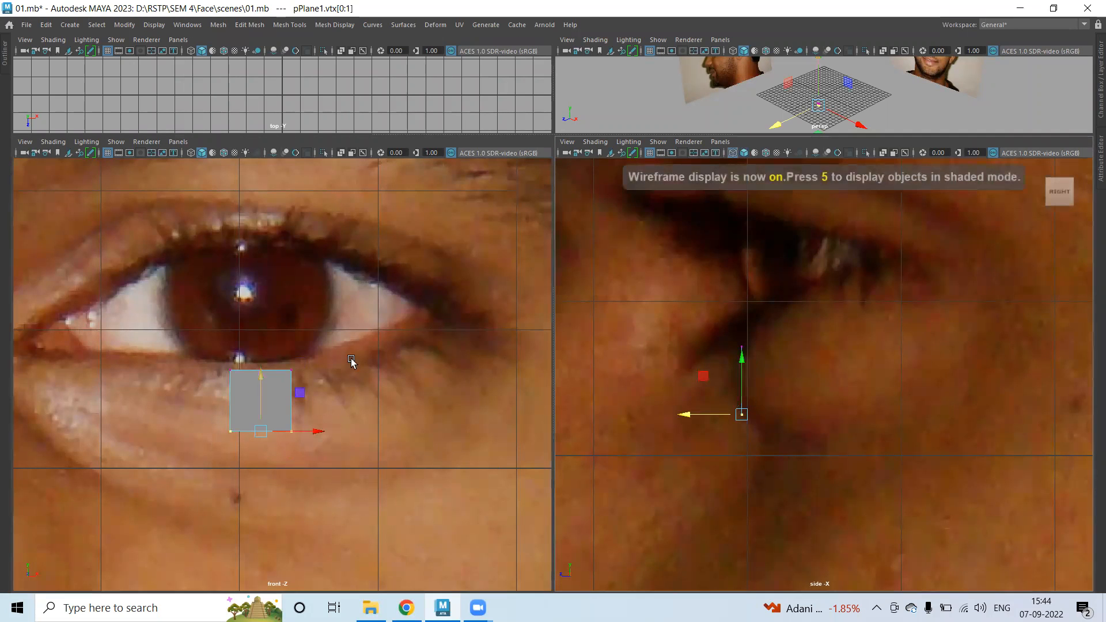
pyautogui.press('4')
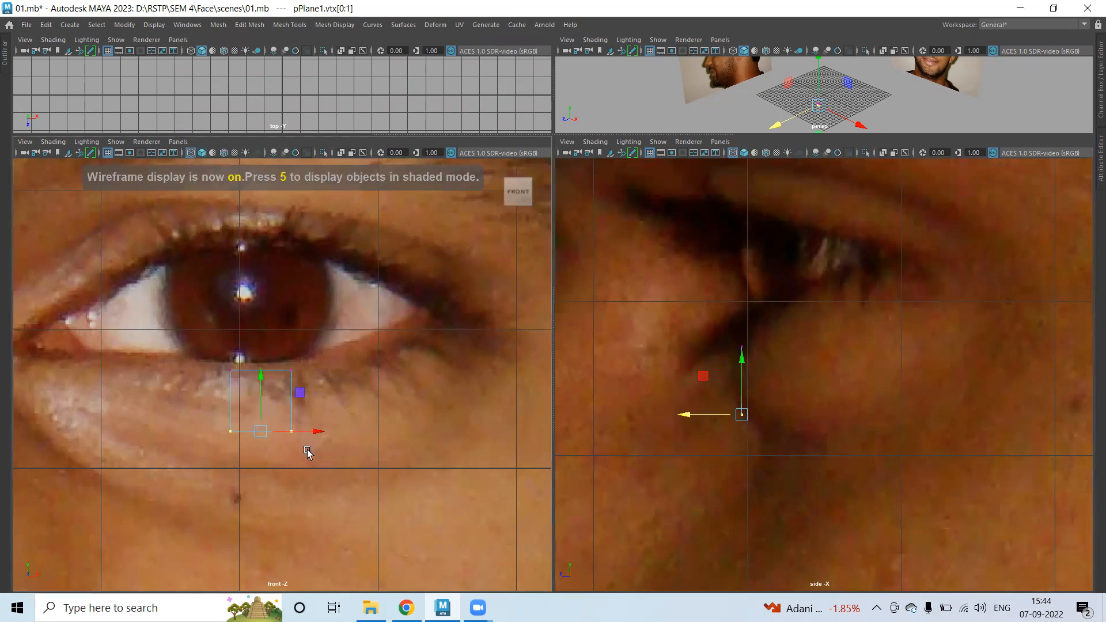
pyautogui.moveTo(742, 369); pyautogui.dragTo(741, 350)
pyautogui.moveTo(693, 396); pyautogui.dragTo(690, 396)
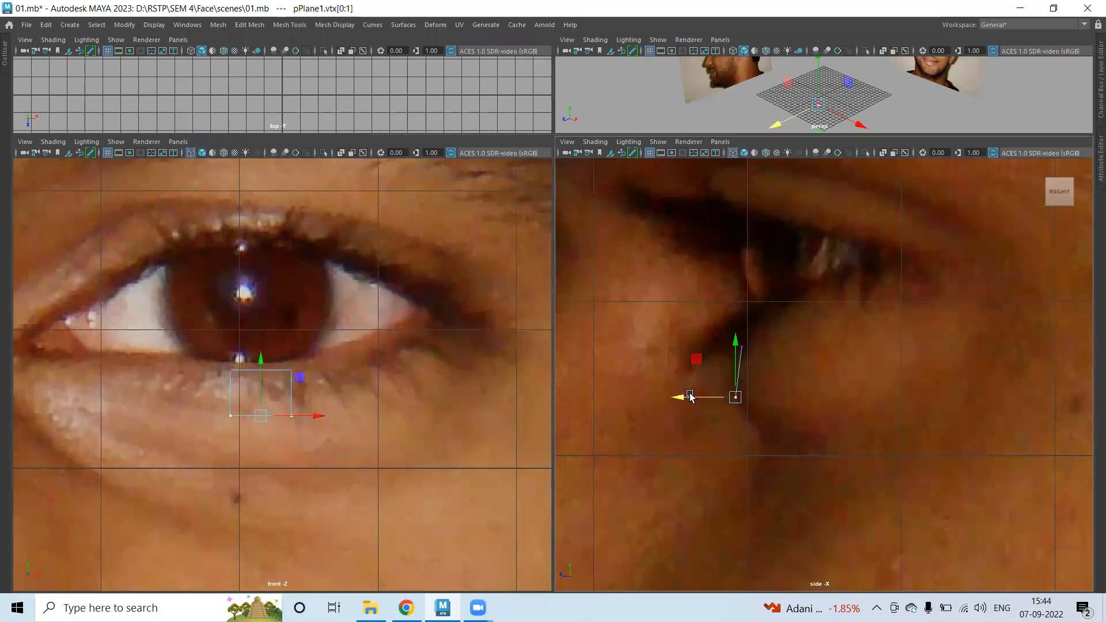
# Move the left and right edge vertices under the eye, following the socket depth.
pyautogui.moveTo(320, 356); pyautogui.dragTo(275, 448)
pyautogui.moveTo(346, 393); pyautogui.dragTo(341, 395)
pyautogui.moveTo(212, 339); pyautogui.dragTo(259, 439)
pyautogui.moveTo(285, 393); pyautogui.dragTo(270, 393)
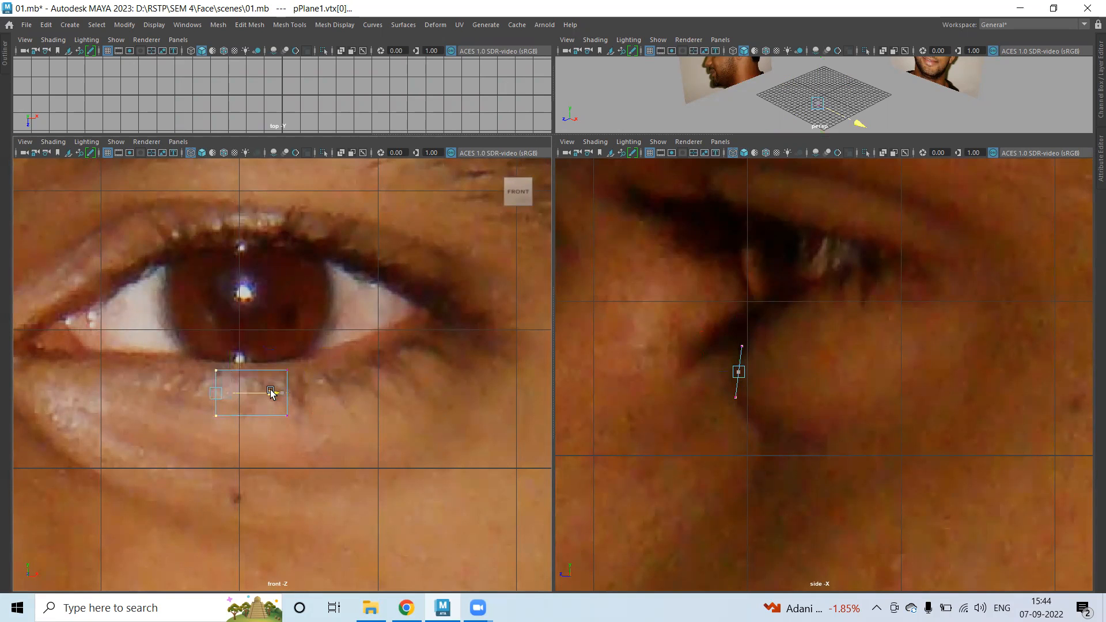
pyautogui.moveTo(675, 373); pyautogui.dragTo(680, 373)
pyautogui.moveTo(277, 341); pyautogui.dragTo(324, 392)
pyautogui.moveTo(679, 372); pyautogui.dragTo(681, 375)
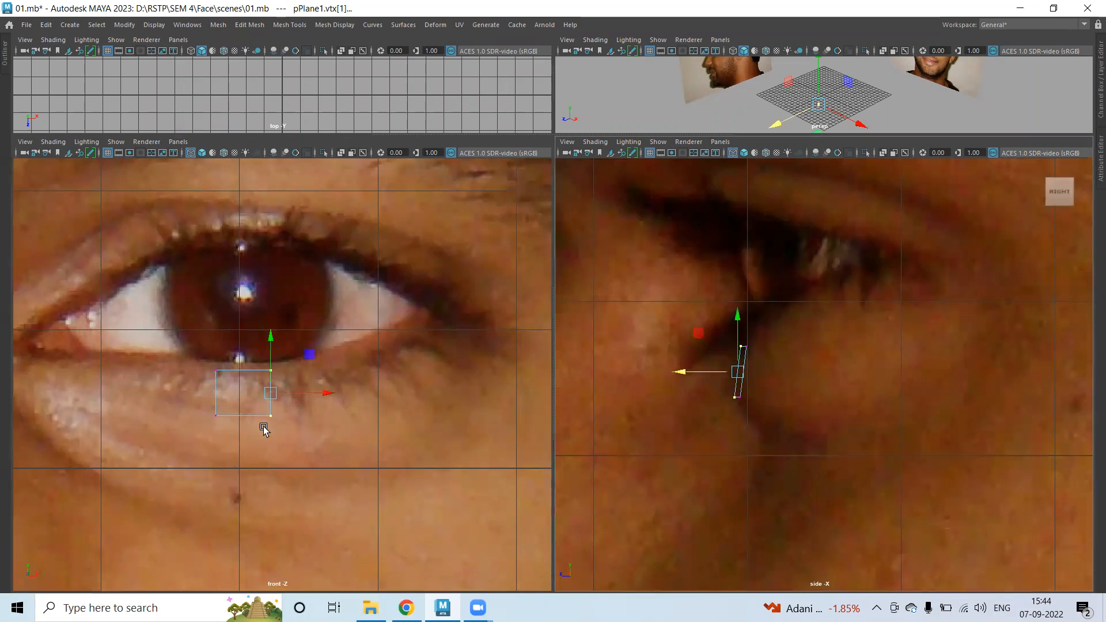
# Extrude the plane's right edge and pull the new face along the lower lid.
pyautogui.moveTo(268, 264); pyautogui.dragTo(268, 234, button='right')
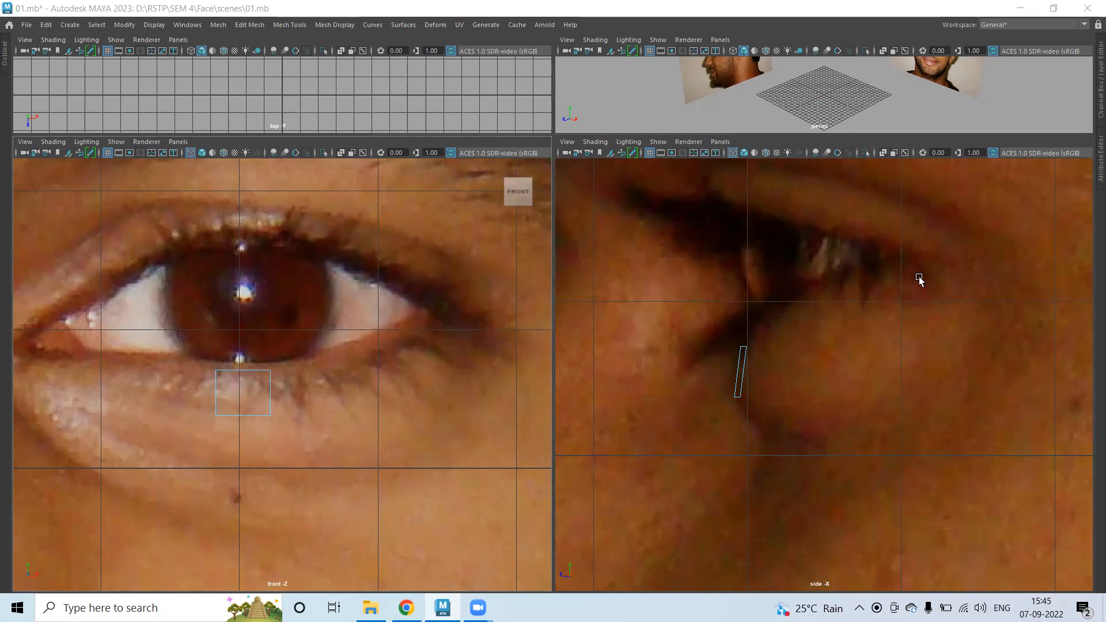
pyautogui.click(272, 393)
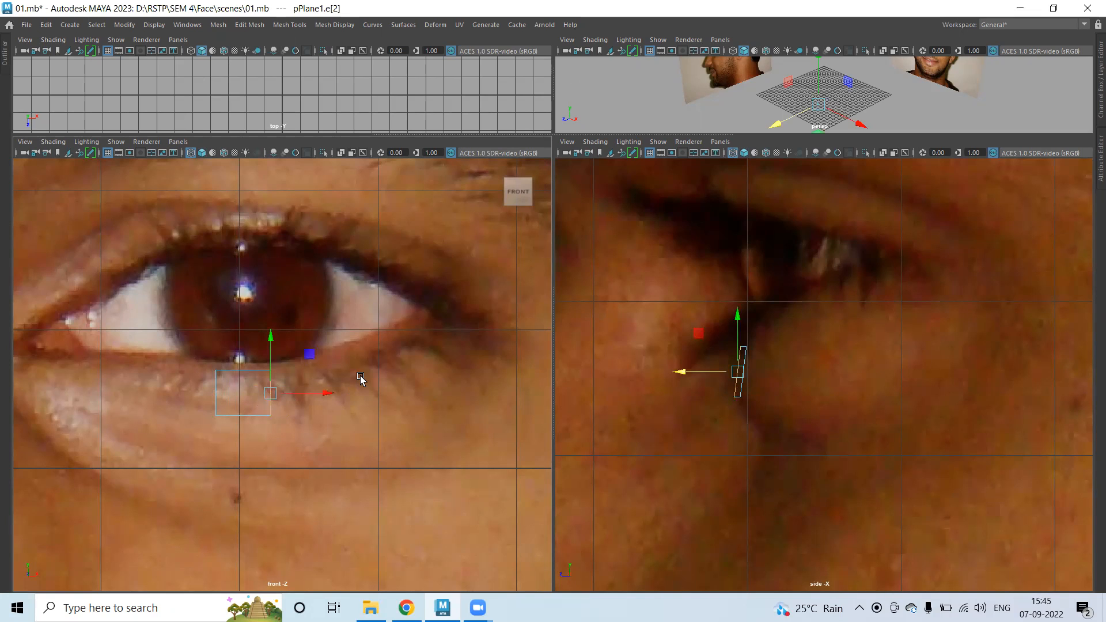
pyautogui.keyDown('shift'); pyautogui.moveTo(357, 368); pyautogui.dragTo(353, 399, button='right'); pyautogui.keyUp('shift')
pyautogui.moveTo(277, 395); pyautogui.dragTo(330, 381)
pyautogui.moveTo(680, 358); pyautogui.dragTo(699, 359)
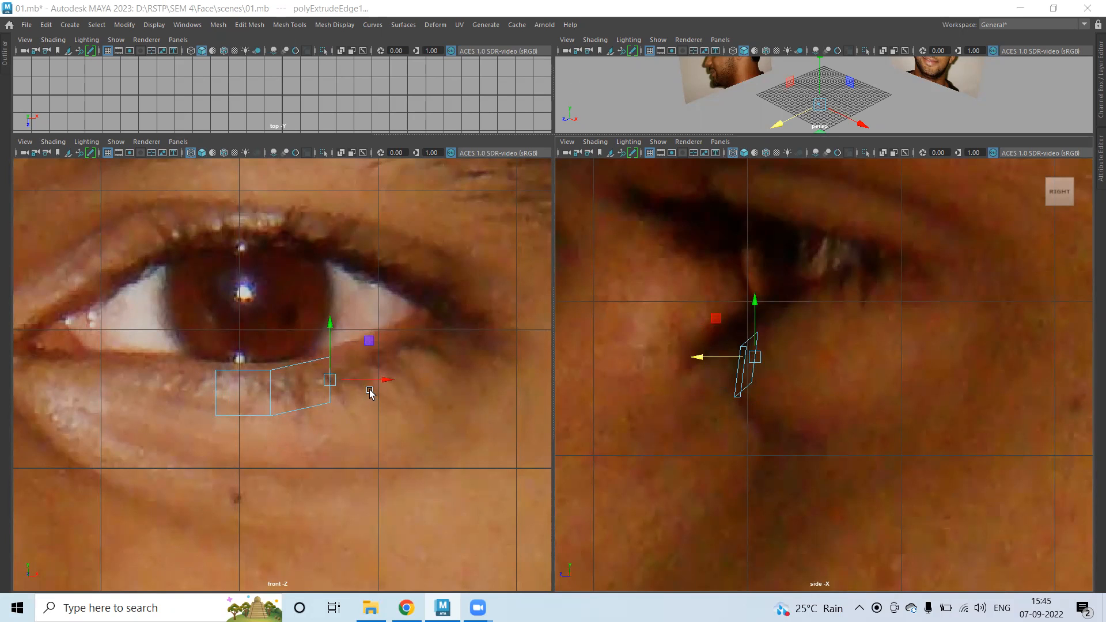
# Extrude the strip's outer end edge twice, reaching up and back to the outer eye corner.
pyautogui.moveTo(330, 380); pyautogui.dragTo(357, 381)
pyautogui.hotkey('ctrl', 'z')
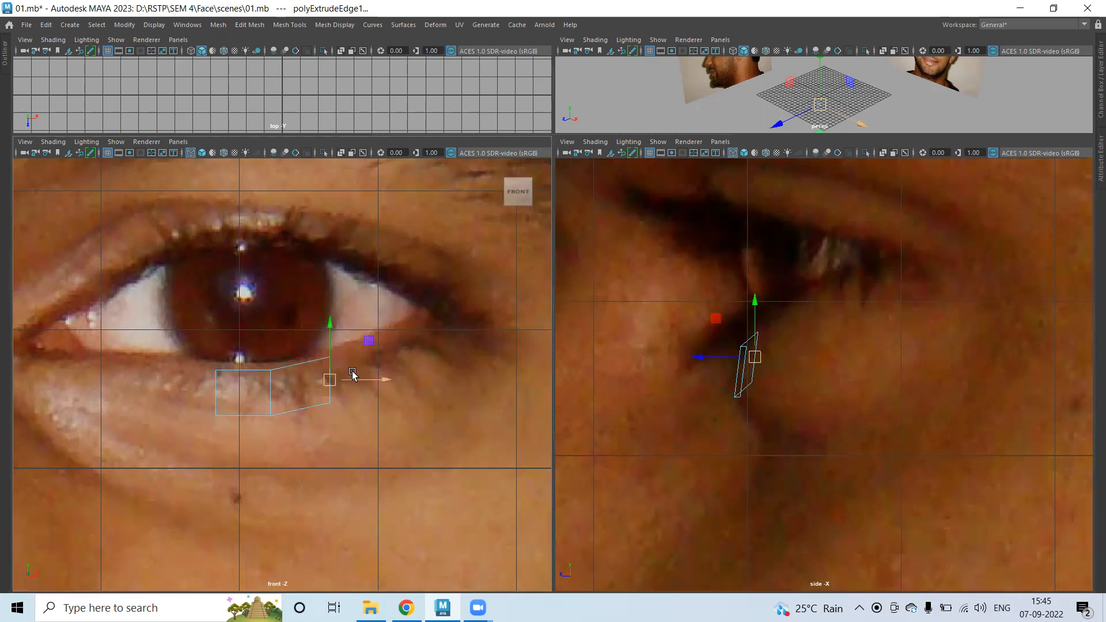
pyautogui.keyDown('shift'); pyautogui.moveTo(348, 394); pyautogui.dragTo(346, 390, button='right'); pyautogui.keyUp('shift')
pyautogui.moveTo(330, 379); pyautogui.dragTo(387, 367)
pyautogui.press('w')
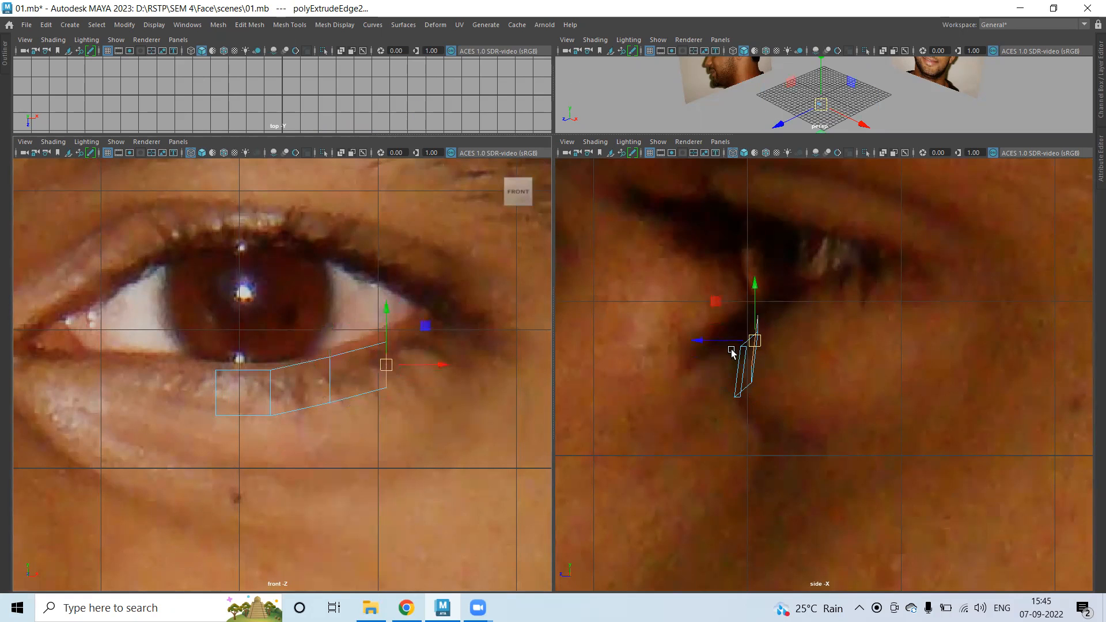
pyautogui.moveTo(704, 341); pyautogui.dragTo(742, 341)
pyautogui.hotkey('ctrl', 'e')
pyautogui.click(402, 381)
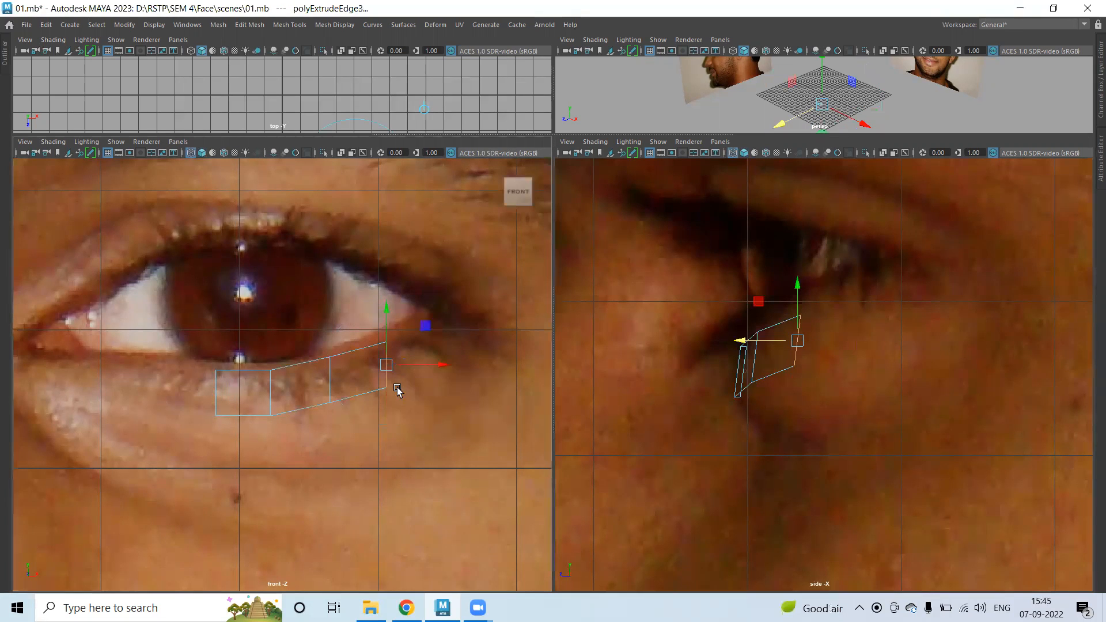
pyautogui.moveTo(386, 367); pyautogui.dragTo(454, 346)
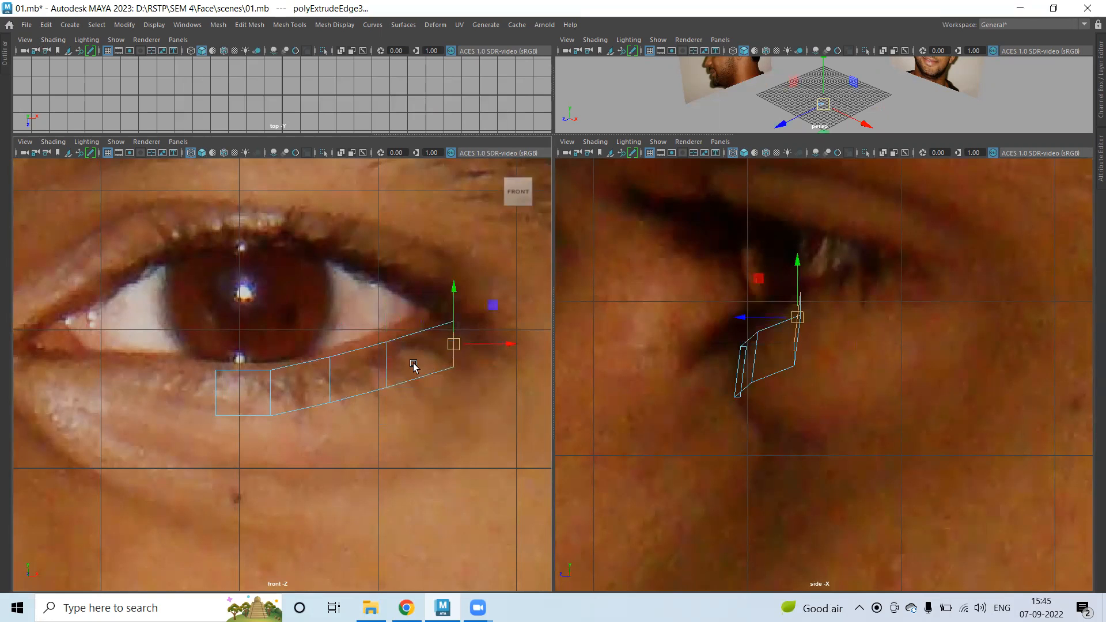
pyautogui.moveTo(740, 317); pyautogui.dragTo(903, 311)
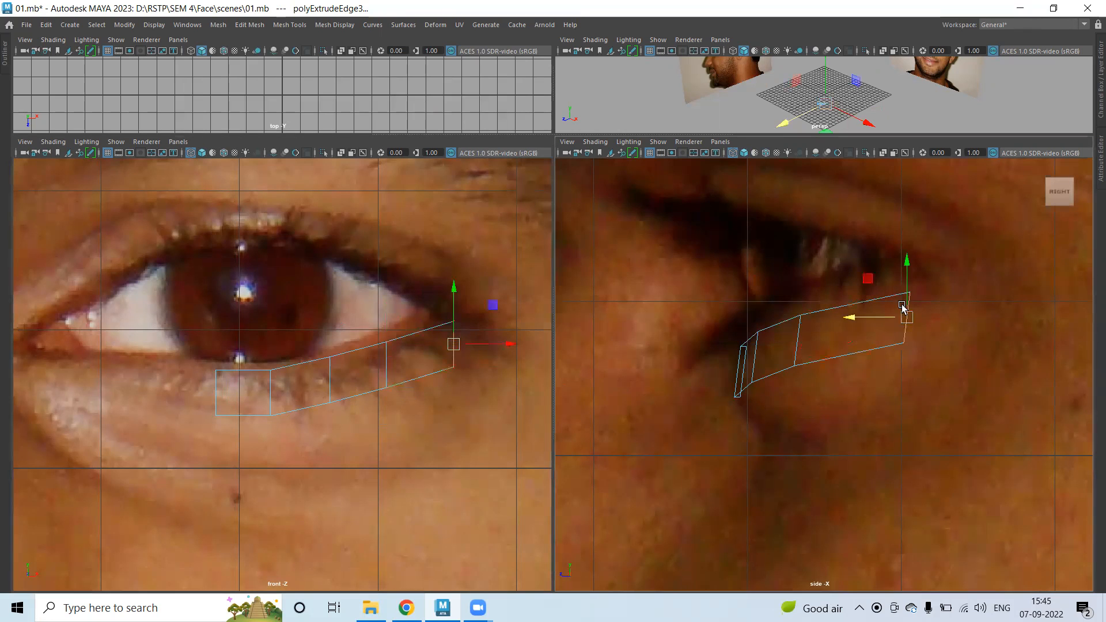
pyautogui.moveTo(912, 264); pyautogui.dragTo(910, 261)
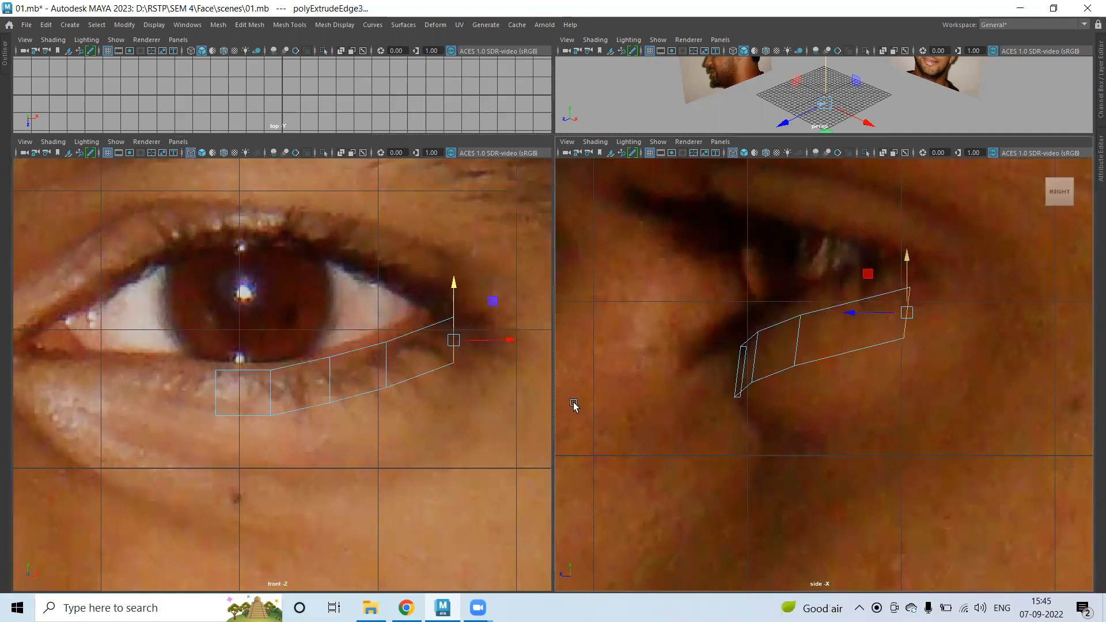
# Extrude the strip's inner end edge twice toward the inner eye corner, adjusting its depth.
pyautogui.click(217, 394)
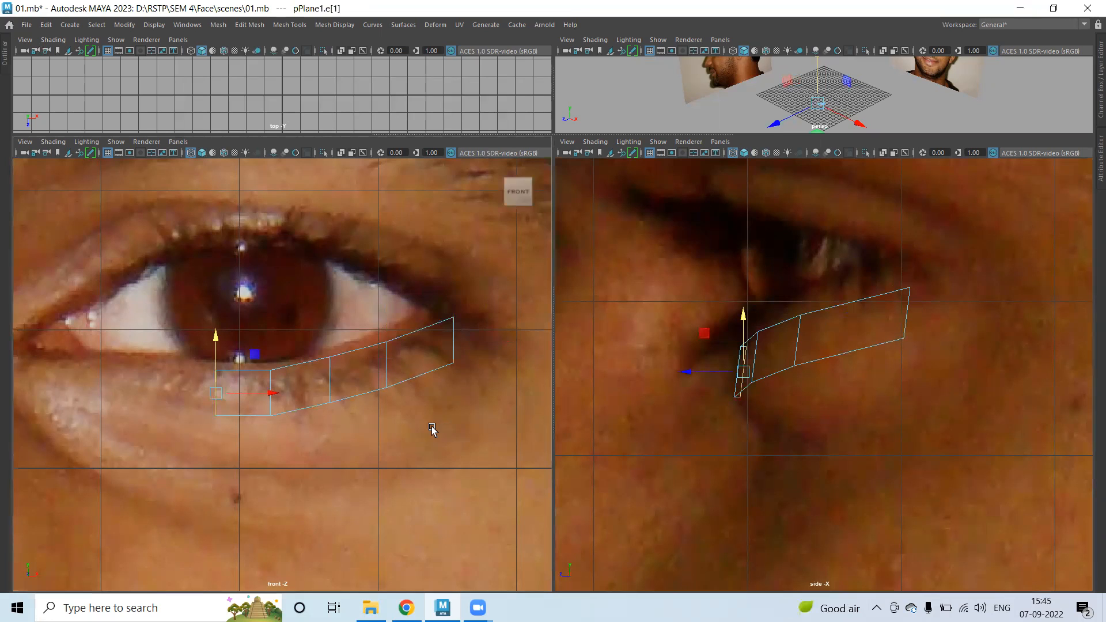
pyautogui.keyDown('shift'); pyautogui.moveTo(422, 413); pyautogui.dragTo(353, 431, button='right'); pyautogui.keyUp('shift')
pyautogui.moveTo(227, 394); pyautogui.dragTo(147, 386)
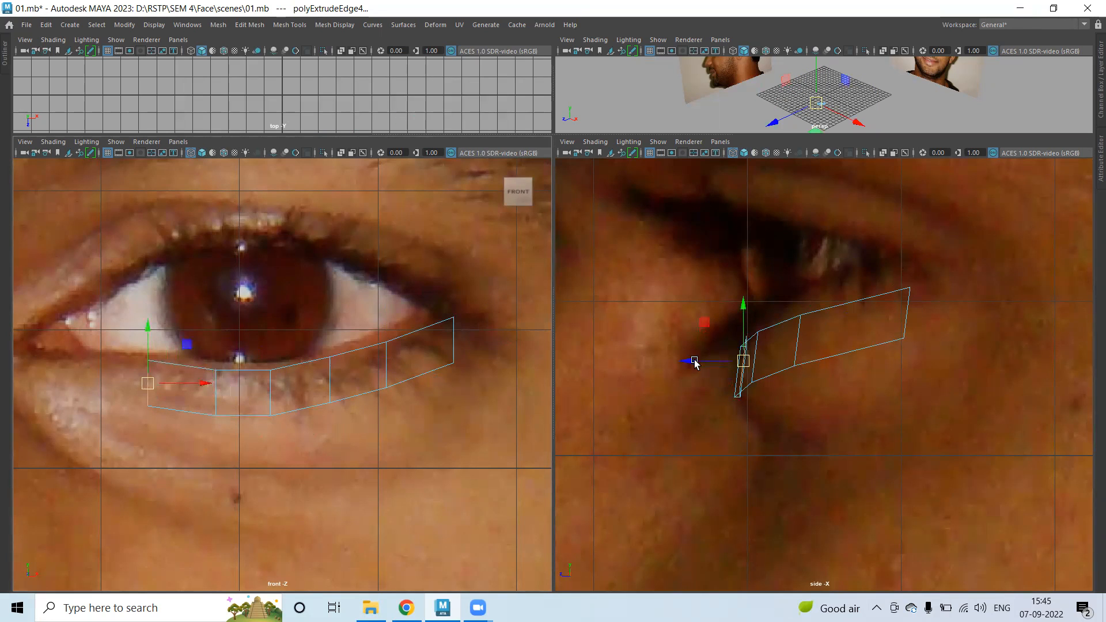
pyautogui.keyDown('shift'); pyautogui.moveTo(412, 396); pyautogui.dragTo(336, 382, button='right'); pyautogui.keyUp('shift')
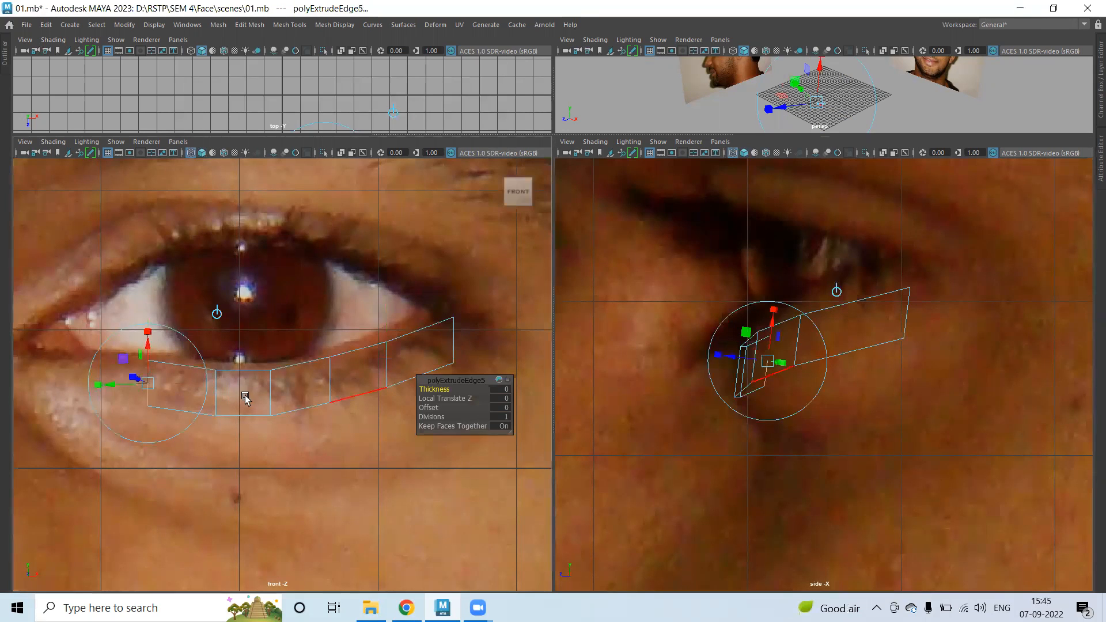
pyautogui.press('w')
pyautogui.moveTo(140, 382); pyautogui.dragTo(53, 376)
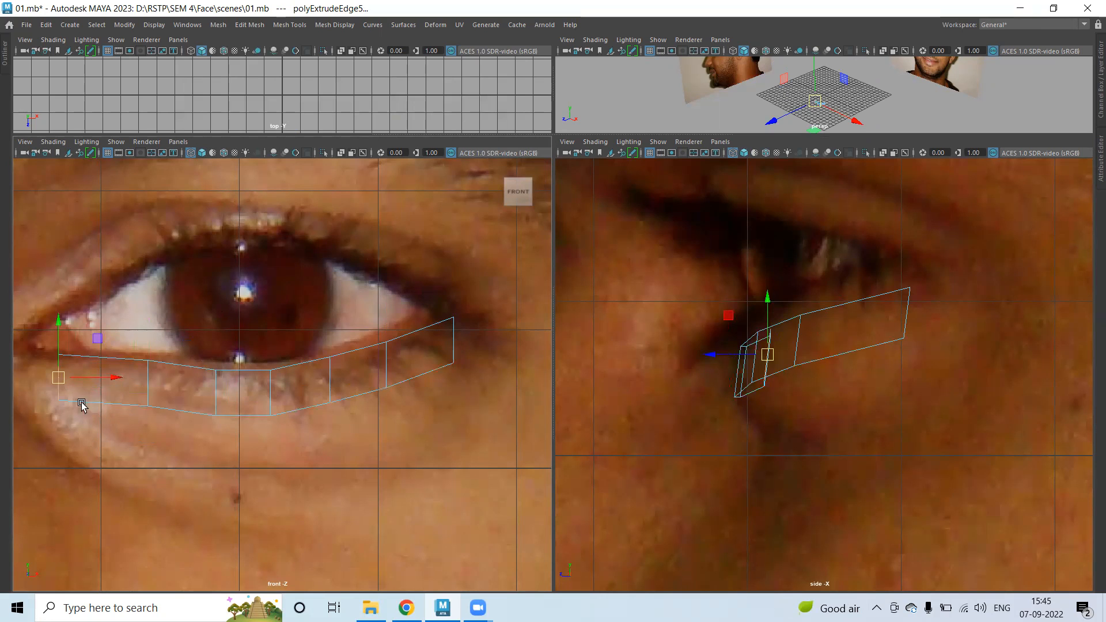
pyautogui.press('space')
pyautogui.moveTo(164, 418); pyautogui.dragTo(164, 419)
pyautogui.keyDown('alt'); pyautogui.moveTo(210, 358); pyautogui.dragTo(301, 350, button='middle'); pyautogui.keyUp('alt')
pyautogui.moveTo(149, 367); pyautogui.dragTo(113, 365)
pyautogui.moveTo(708, 346); pyautogui.dragTo(745, 345)
# Move the outer eye-corner vertex up, right and back to fit the corner.
pyautogui.scroll(-3, 351, 426)
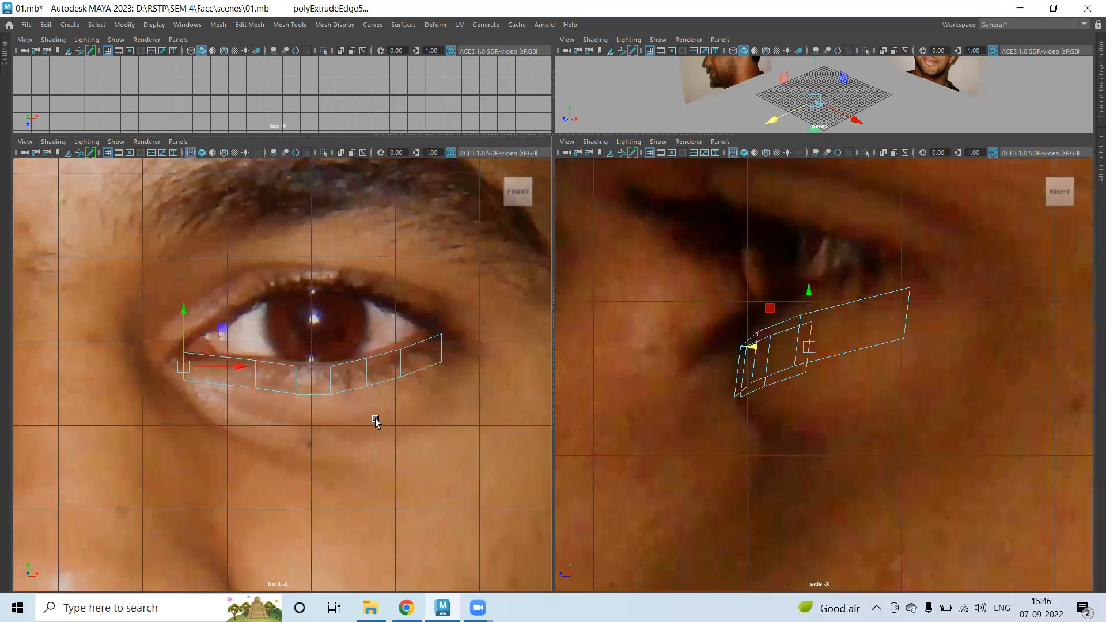
pyautogui.scroll(2, 380, 424)
pyautogui.scroll(-1, 405, 434)
pyautogui.scroll(-1, 405, 436)
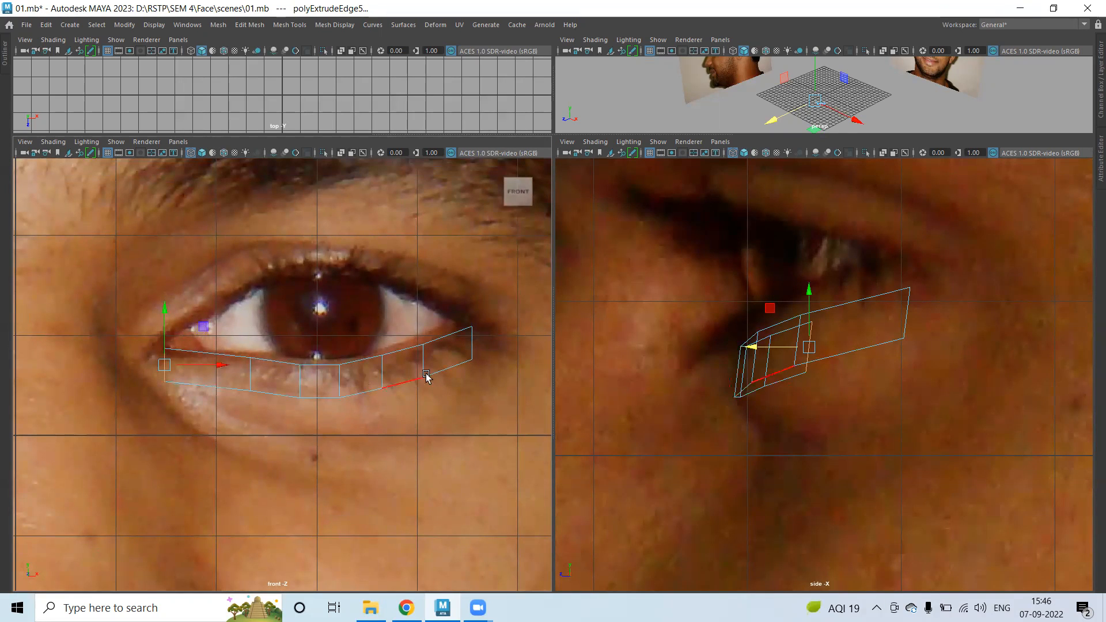
pyautogui.moveTo(425, 264); pyautogui.dragTo(354, 266, button='right')
pyautogui.click(472, 360)
pyautogui.moveTo(476, 361); pyautogui.dragTo(510, 339)
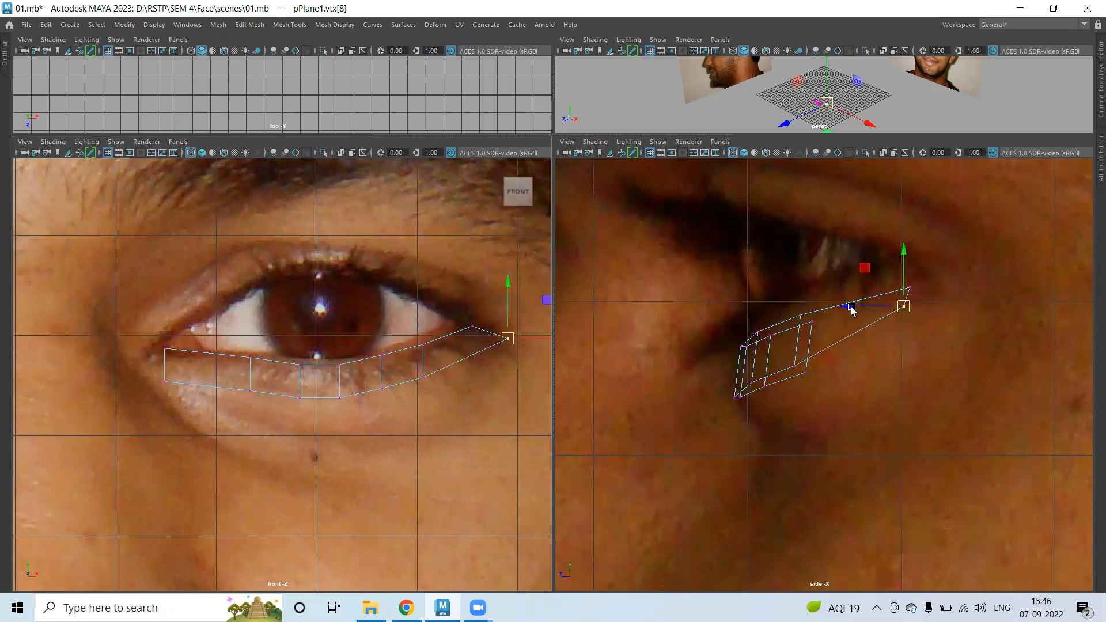
pyautogui.moveTo(852, 310); pyautogui.dragTo(892, 305)
pyautogui.moveTo(945, 279)
pyautogui.mouseDown()
pyautogui.moveTo(913, 292)
pyautogui.moveTo(937, 292)
pyautogui.mouseUp()
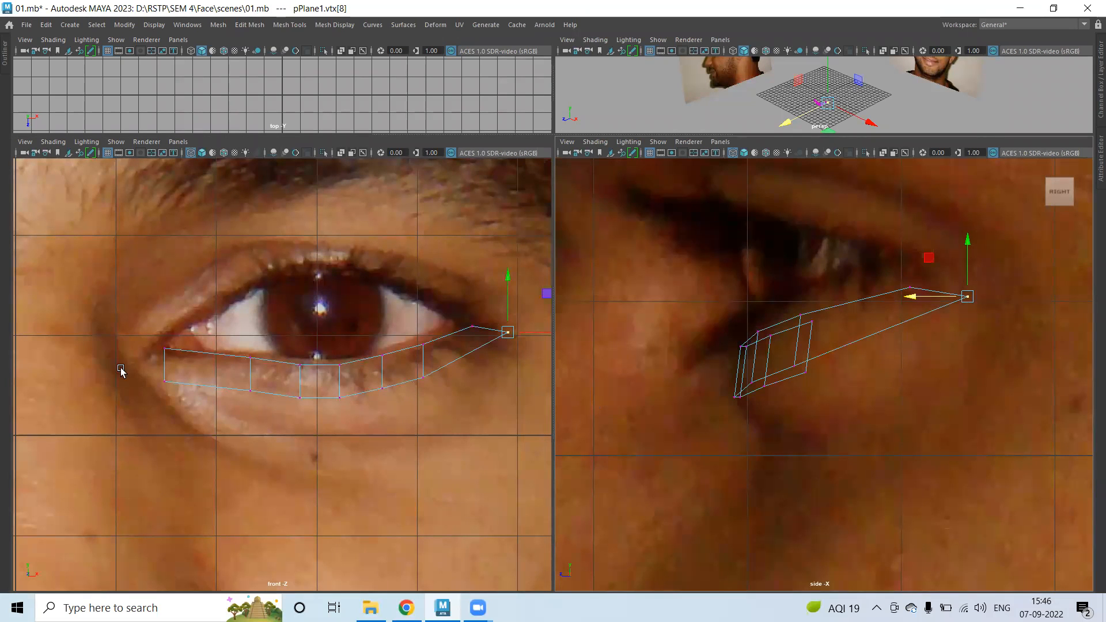
# Reposition the inner-side strip vertices up and left to hug the lower lid.
pyautogui.moveTo(121, 368); pyautogui.dragTo(198, 401)
pyautogui.moveTo(142, 371); pyautogui.dragTo(137, 359)
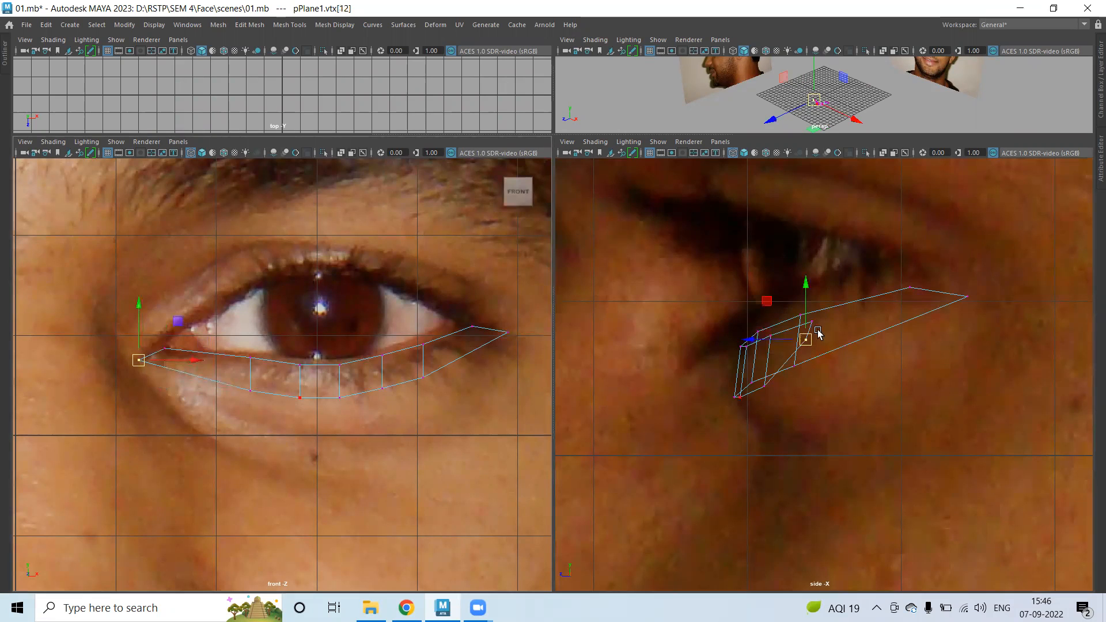
pyautogui.moveTo(809, 291); pyautogui.dragTo(804, 280)
pyautogui.moveTo(751, 329); pyautogui.dragTo(780, 329)
pyautogui.scroll(2, 251, 377)
pyautogui.moveTo(214, 317); pyautogui.dragTo(279, 436)
pyautogui.moveTo(292, 373); pyautogui.dragTo(259, 370)
pyautogui.moveTo(188, 407); pyautogui.dragTo(182, 375)
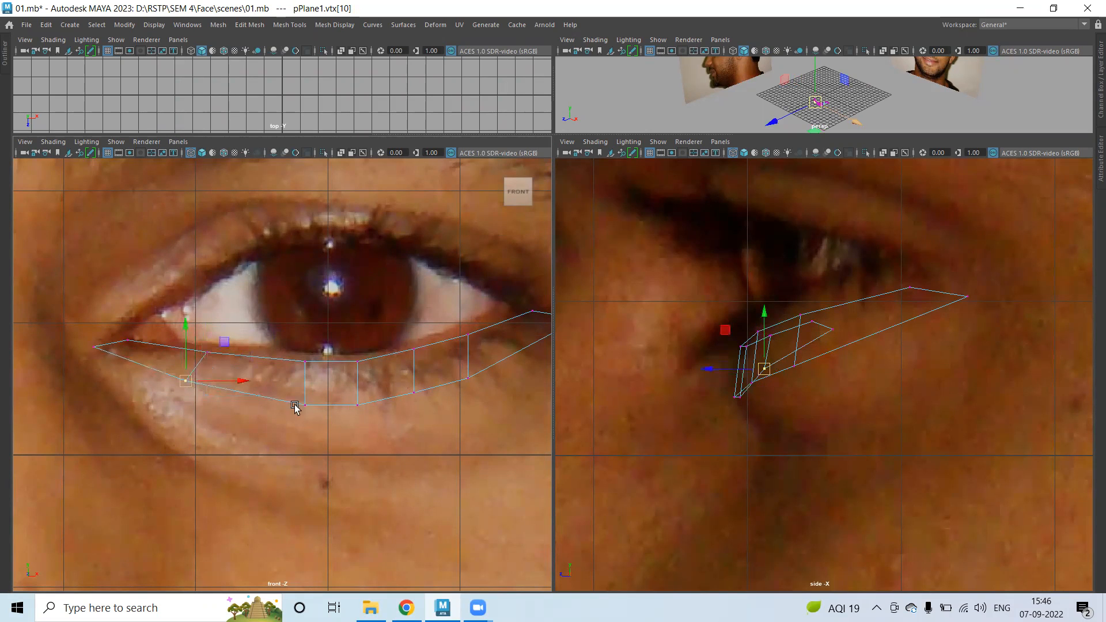
pyautogui.moveTo(288, 376); pyautogui.dragTo(257, 400)
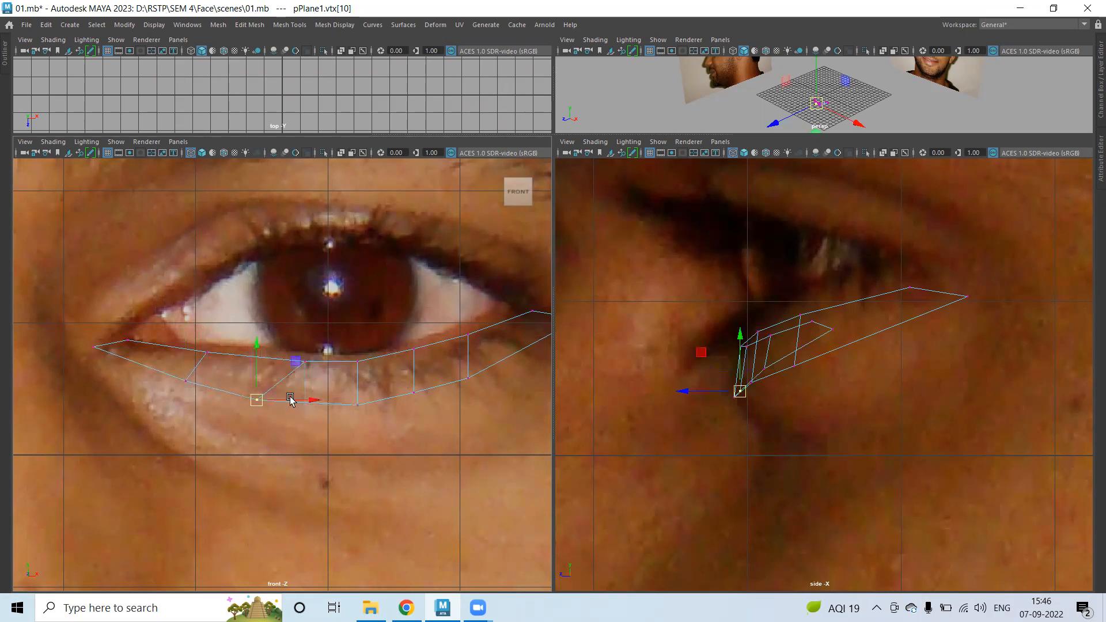
pyautogui.moveTo(312, 375); pyautogui.dragTo(277, 360)
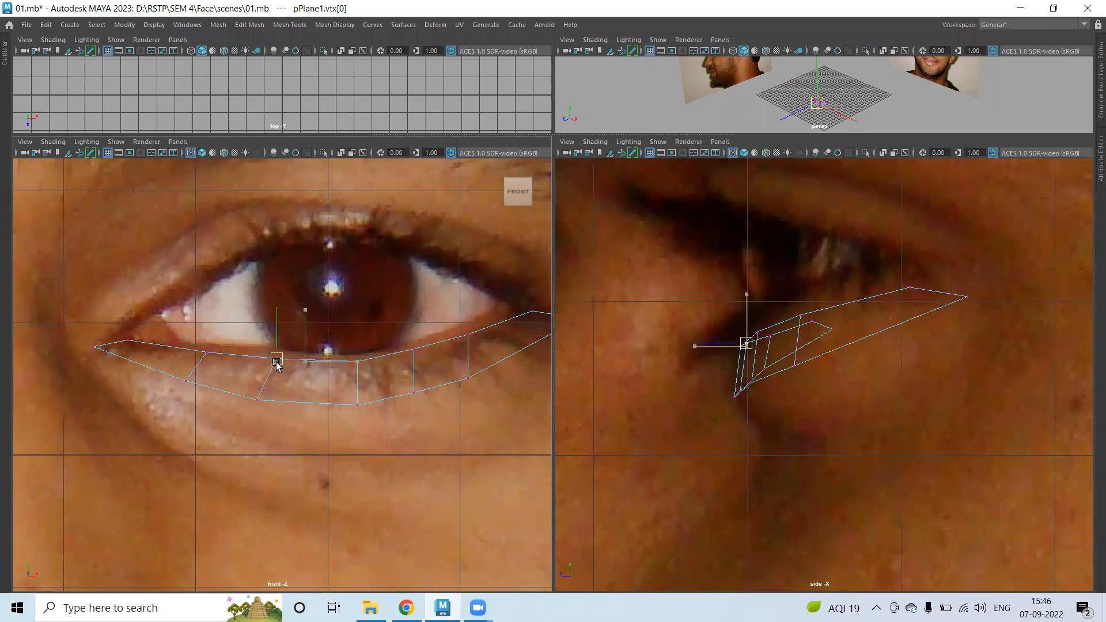
pyautogui.moveTo(378, 326); pyautogui.dragTo(346, 424)
pyautogui.moveTo(358, 382)
pyautogui.mouseDown()
pyautogui.moveTo(337, 383)
pyautogui.moveTo(353, 379)
pyautogui.mouseUp()
# Push the bottom, inner-corner and lower-lid vertices back in depth to follow the socket.
pyautogui.keyDown('alt'); pyautogui.moveTo(485, 396); pyautogui.dragTo(318, 396, button='middle'); pyautogui.keyUp('alt')
pyautogui.moveTo(334, 370); pyautogui.dragTo(375, 360)
pyautogui.moveTo(795, 365); pyautogui.dragTo(844, 352)
pyautogui.keyDown('alt'); pyautogui.moveTo(340, 399); pyautogui.dragTo(457, 407, button='middle'); pyautogui.keyUp('alt')
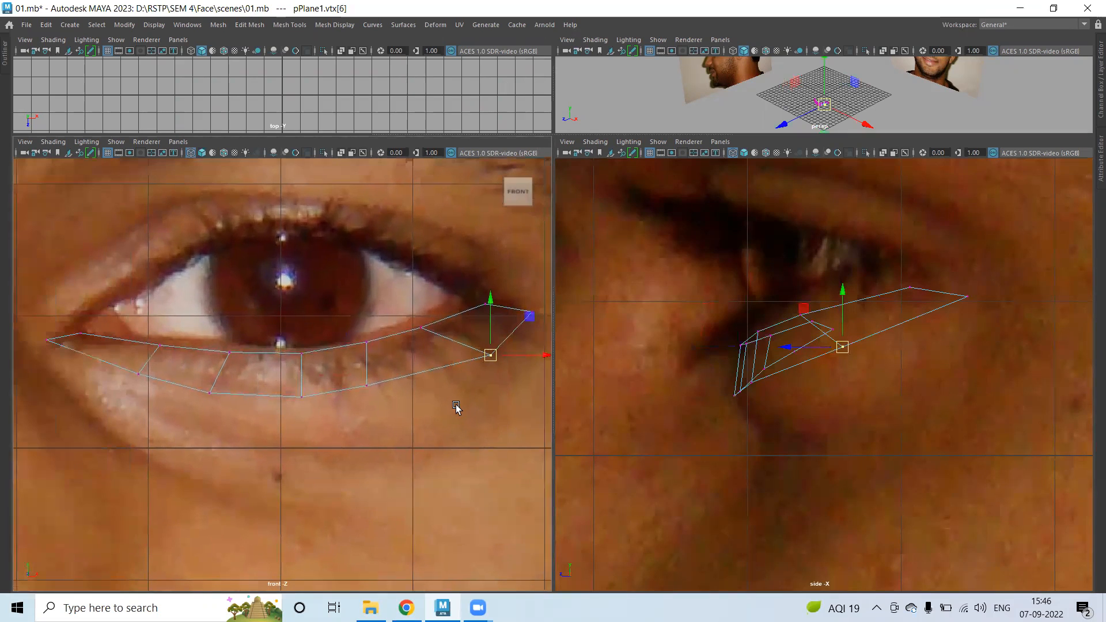
pyautogui.moveTo(104, 358); pyautogui.dragTo(176, 398)
pyautogui.moveTo(713, 379); pyautogui.dragTo(734, 370)
pyautogui.click(48, 338)
pyautogui.click(142, 378)
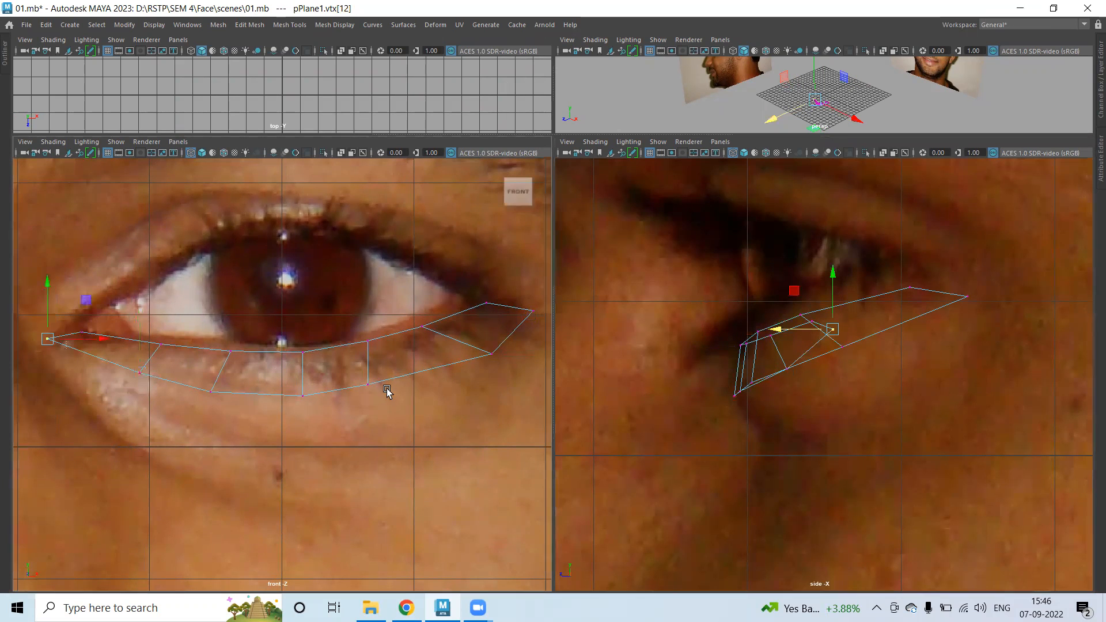
pyautogui.moveTo(773, 338); pyautogui.dragTo(782, 338)
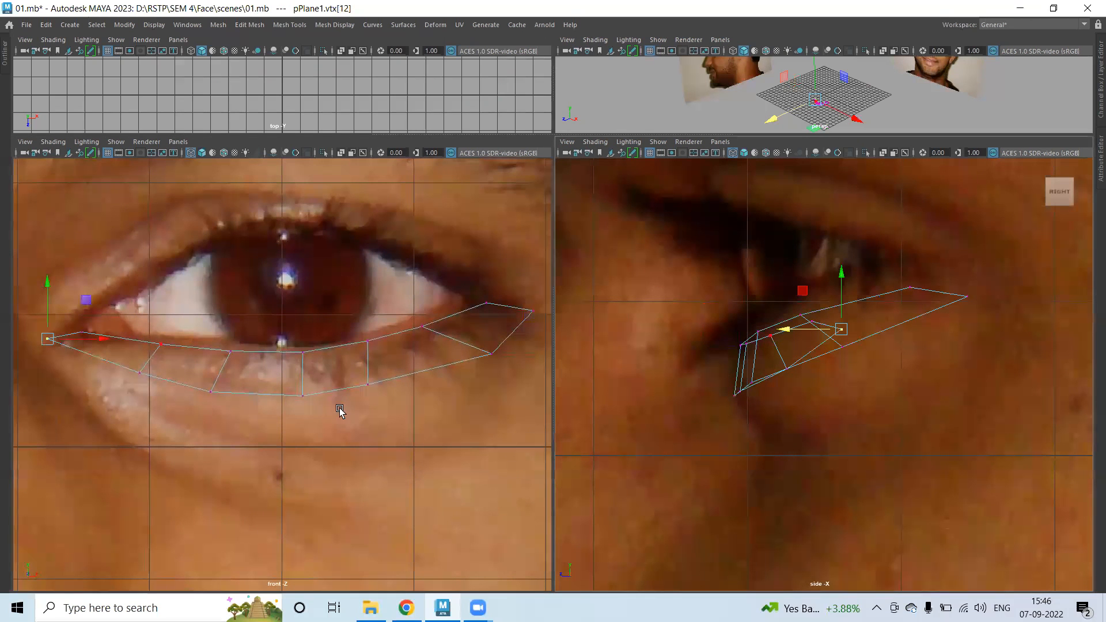
pyautogui.click(211, 392)
pyautogui.moveTo(684, 390); pyautogui.dragTo(693, 391)
# Adjust the remaining lower-lid vertices toward the outer corner in position and depth.
pyautogui.click(302, 395)
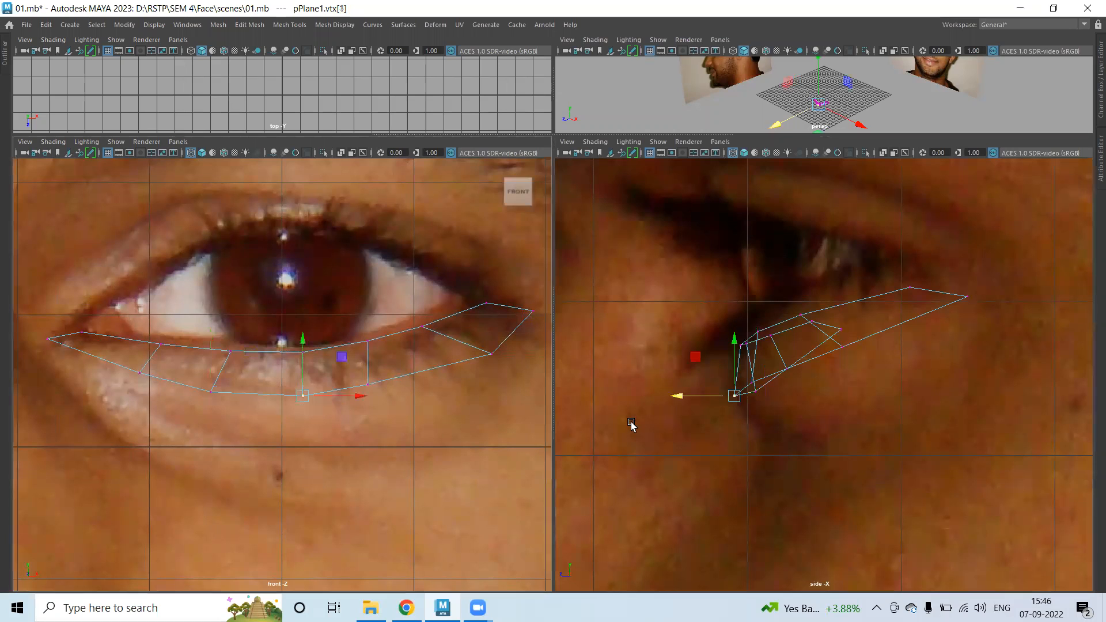
pyautogui.moveTo(681, 397); pyautogui.dragTo(686, 396)
pyautogui.click(418, 380)
pyautogui.moveTo(422, 382); pyautogui.dragTo(406, 377)
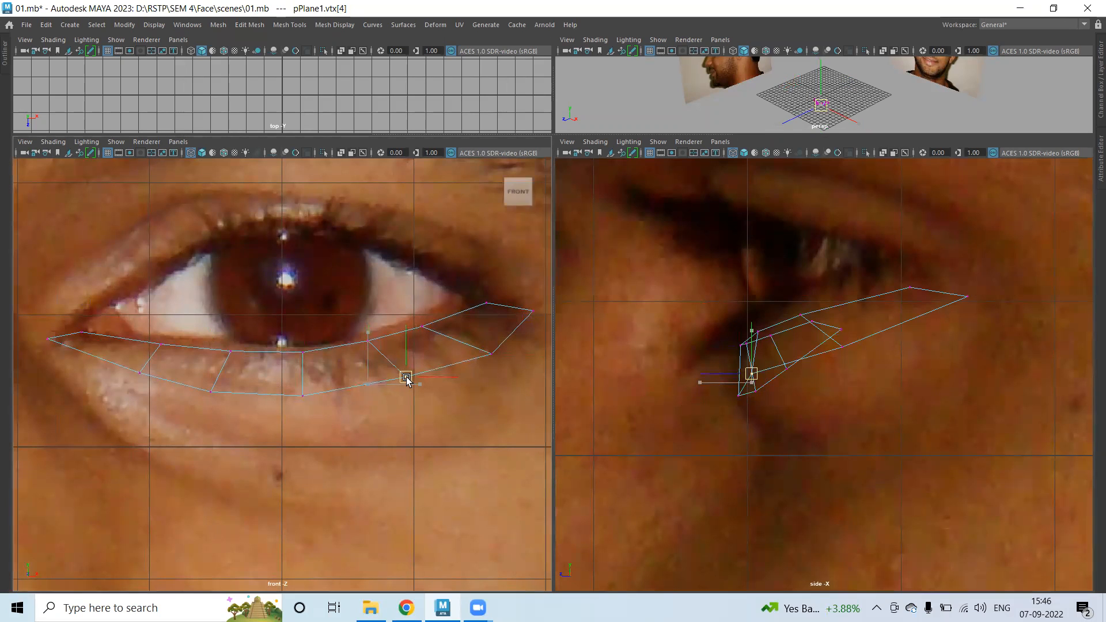
pyautogui.moveTo(690, 378); pyautogui.dragTo(720, 375)
pyautogui.click(490, 352)
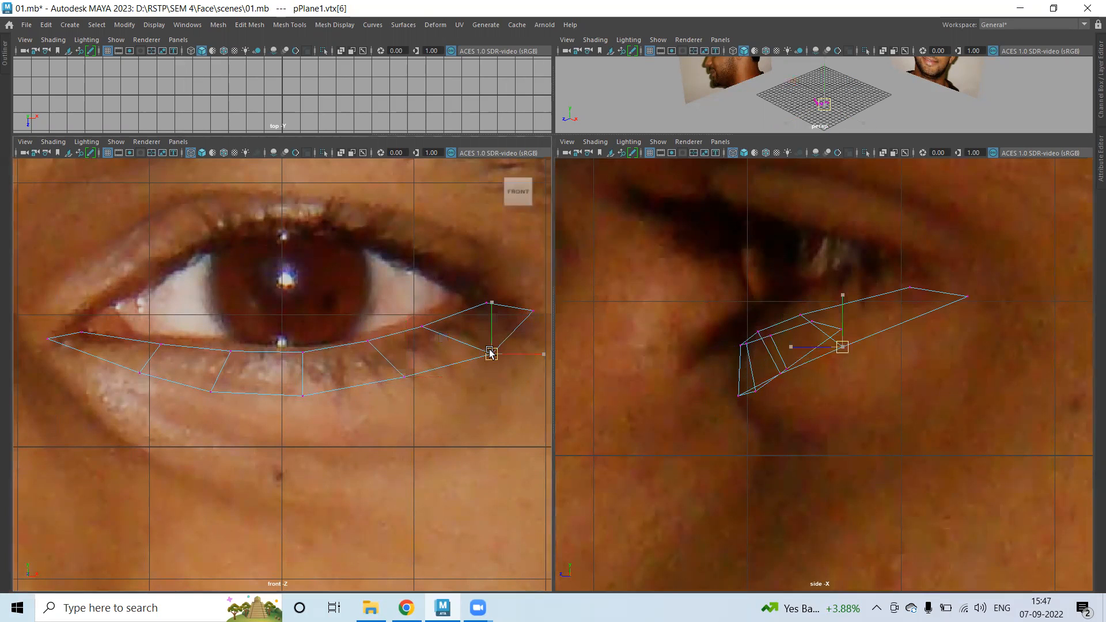
pyautogui.click(529, 312)
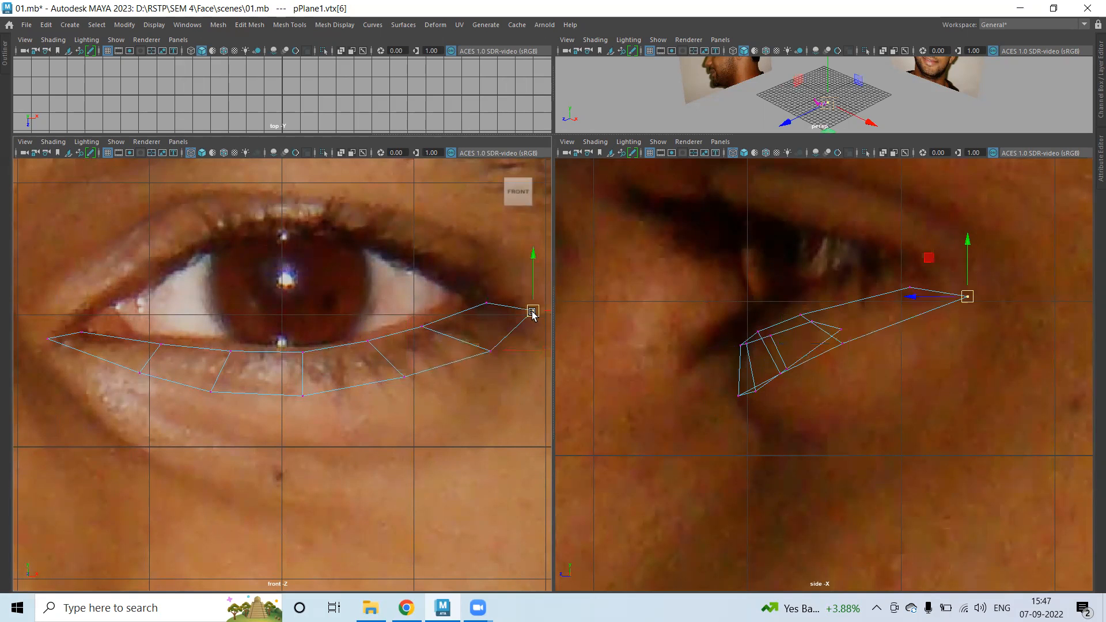
pyautogui.press('space')
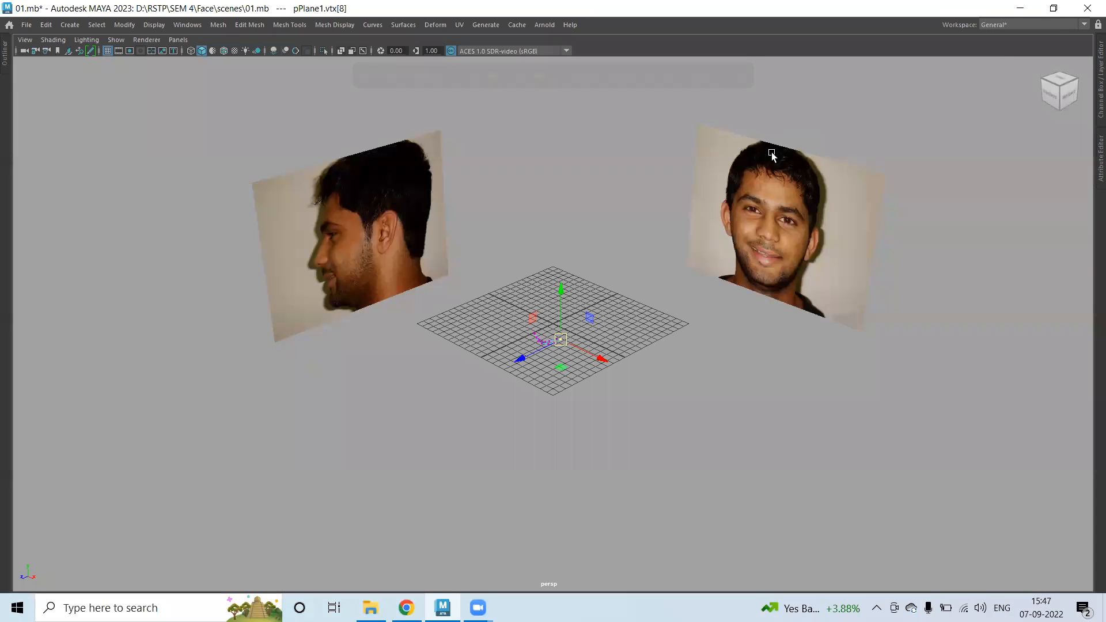
# Zoom and orbit the perspective view to inspect the curved under-eye strip, then restore four views.
pyautogui.scroll(8, 563, 361)
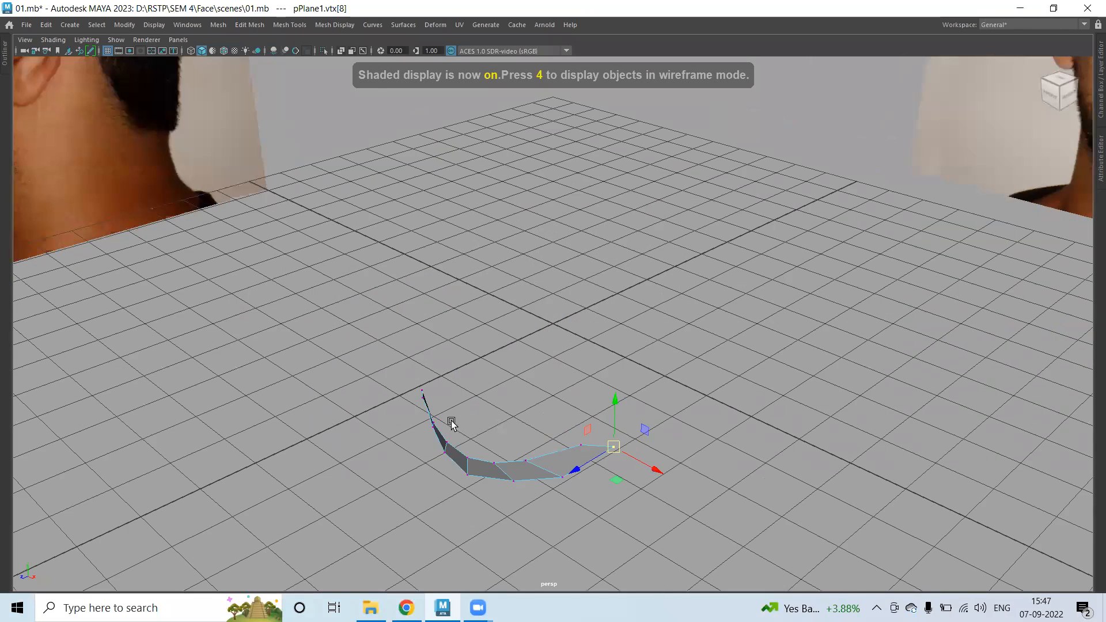
pyautogui.keyDown('alt'); pyautogui.moveTo(451, 424); pyautogui.dragTo(495, 400); pyautogui.keyUp('alt')
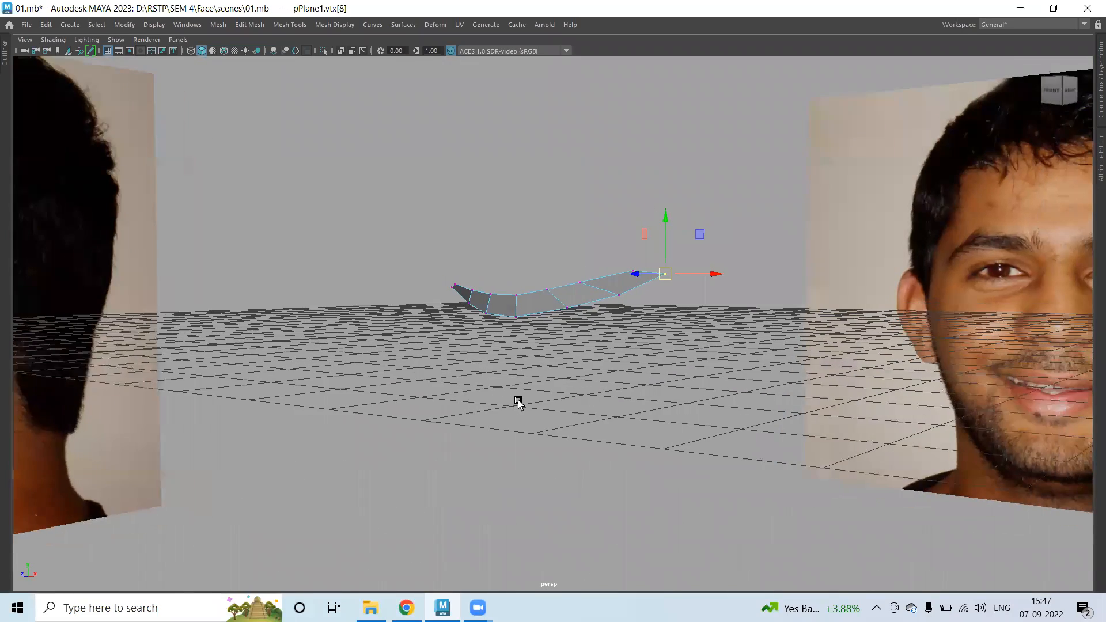
pyautogui.press('space')
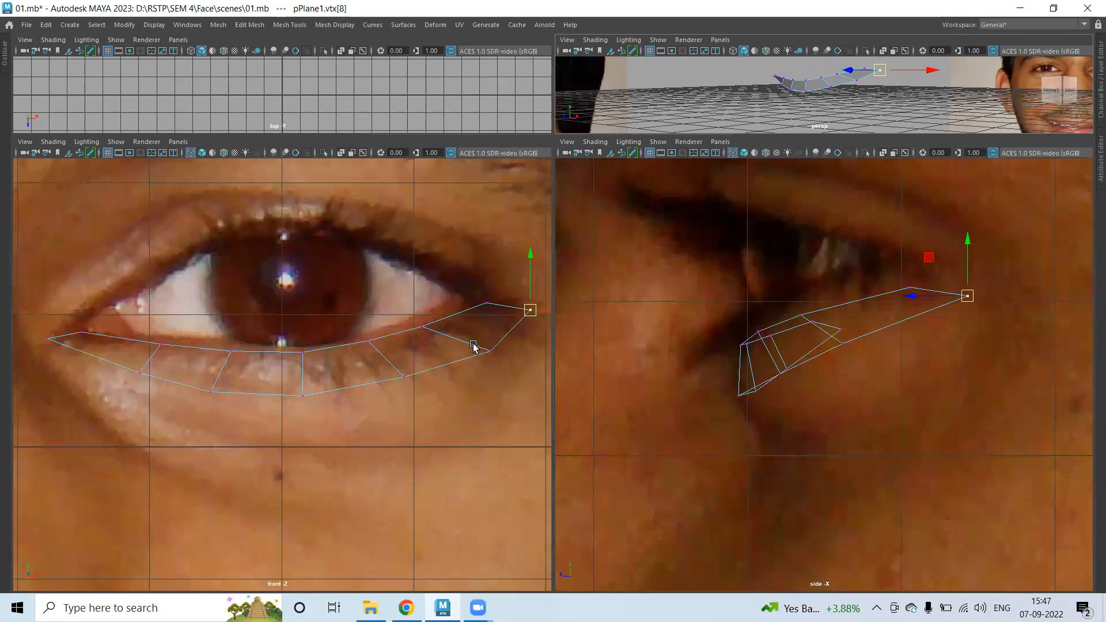
# Nudge the outer-corner vertex, then extrude the outer-corner edge up toward the upper lid, matching depth.
pyautogui.click(490, 350)
pyautogui.moveTo(489, 350); pyautogui.dragTo(484, 349)
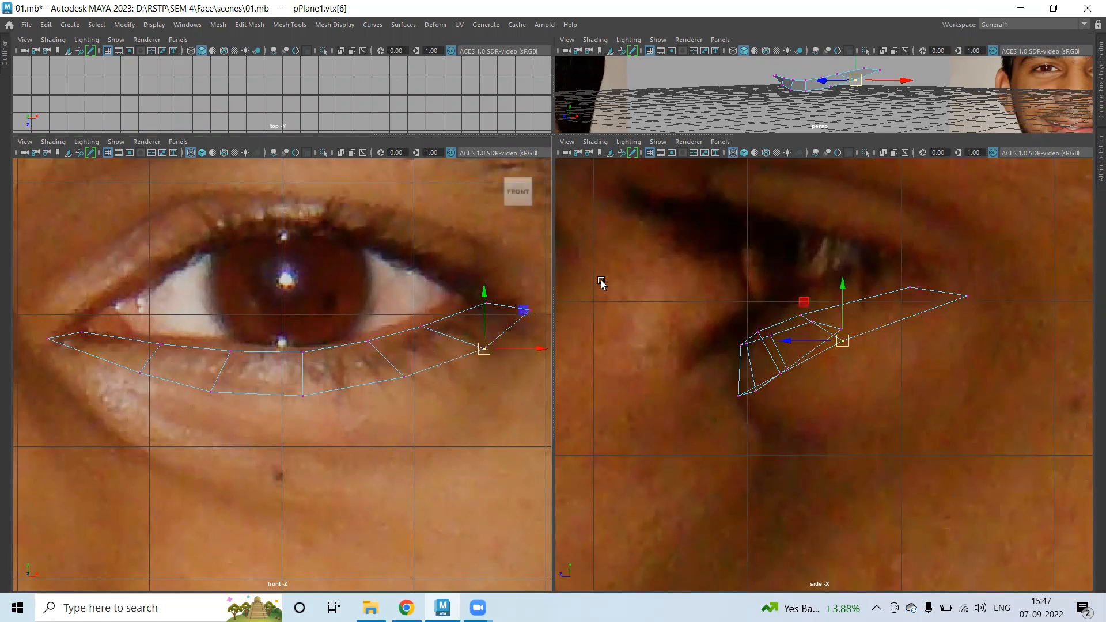
pyautogui.moveTo(927, 290); pyautogui.dragTo(928, 190, button='right')
pyautogui.click(492, 311)
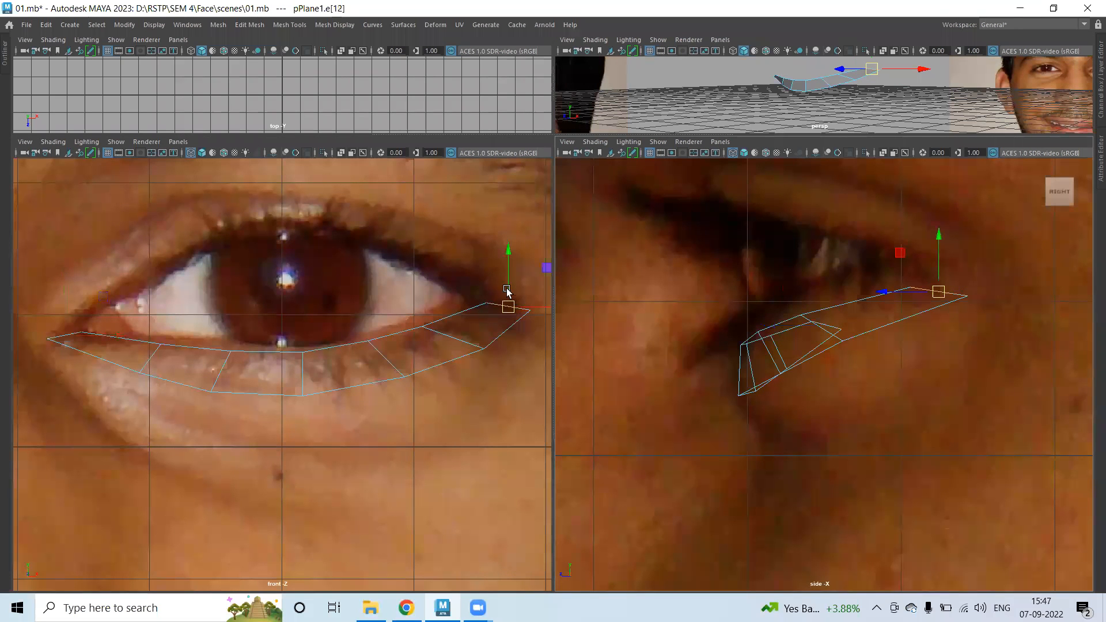
pyautogui.keyDown('alt'); pyautogui.moveTo(816, 269); pyautogui.dragTo(688, 291, button='middle'); pyautogui.keyUp('alt')
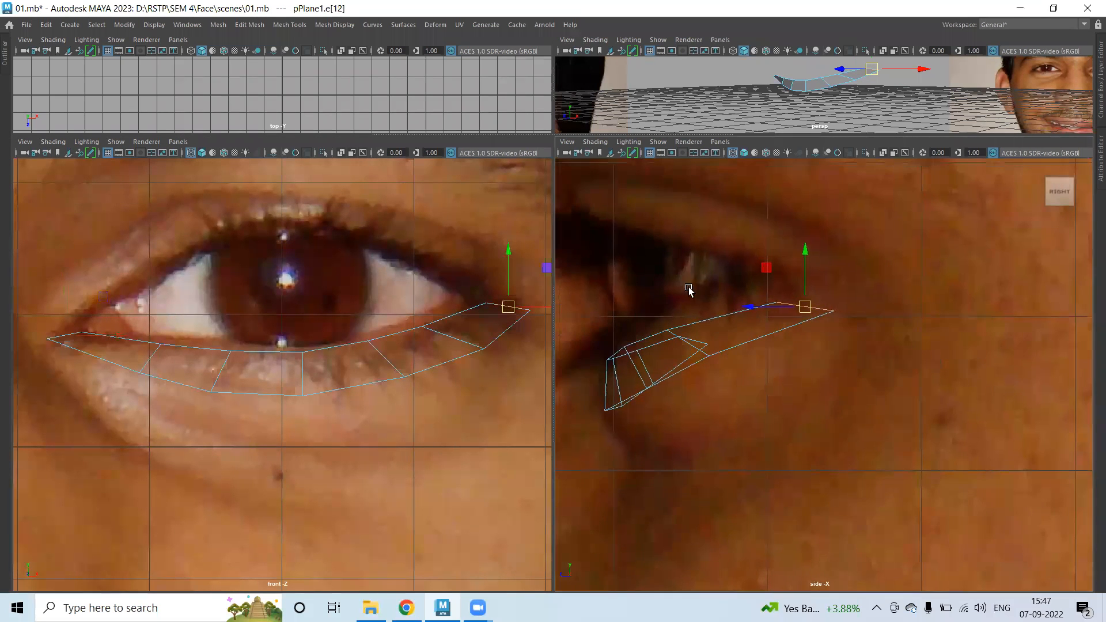
pyautogui.keyDown('shift'); pyautogui.moveTo(448, 246); pyautogui.dragTo(453, 278, button='right'); pyautogui.keyUp('shift')
pyautogui.moveTo(508, 305); pyautogui.dragTo(467, 265)
pyautogui.moveTo(751, 257); pyautogui.dragTo(715, 254)
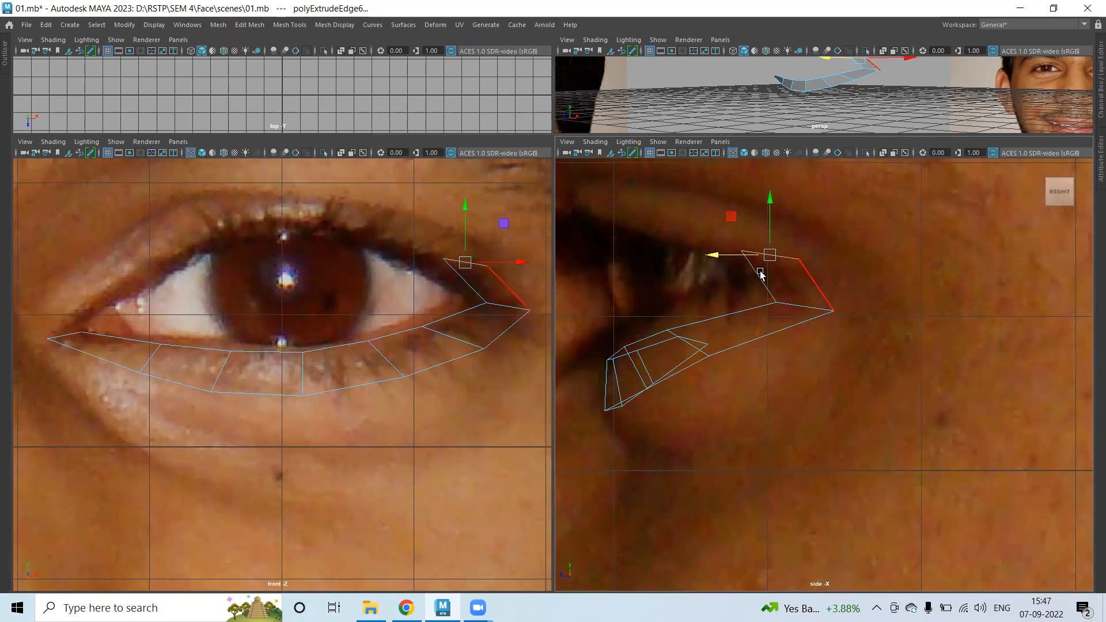
# Move the new face's vertex up-left onto the upper lid and match its depth to the face.
pyautogui.moveTo(772, 257); pyautogui.dragTo(741, 257, button='right')
pyautogui.click(486, 266)
pyautogui.moveTo(486, 266); pyautogui.dragTo(472, 249)
pyautogui.moveTo(787, 239); pyautogui.dragTo(783, 239)
# Extrude further edges up-left along the upper lid, pushing each back in depth in side view.
pyautogui.moveTo(456, 255); pyautogui.dragTo(412, 246, button='right')
pyautogui.moveTo(458, 254); pyautogui.dragTo(395, 225)
pyautogui.press('w')
pyautogui.moveTo(720, 213); pyautogui.dragTo(654, 210)
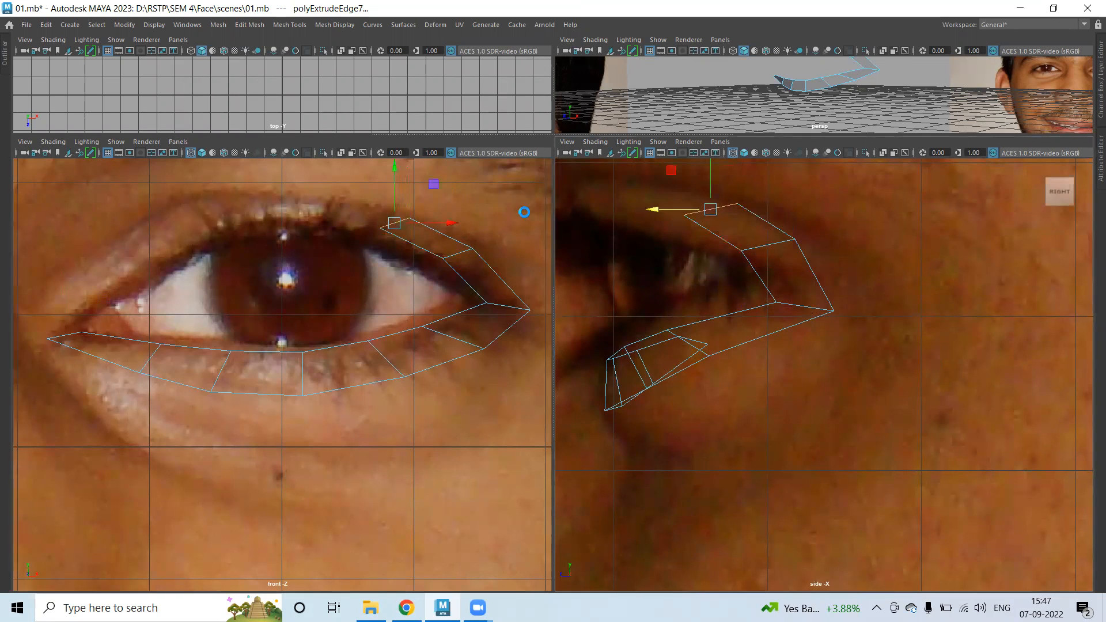
pyautogui.hotkey('ctrl', 'e')
pyautogui.press('w')
pyautogui.click(474, 241)
pyautogui.hotkey('ctrl', 'e')
pyautogui.moveTo(407, 222); pyautogui.dragTo(313, 203)
pyautogui.moveTo(660, 187); pyautogui.dragTo(615, 187)
pyautogui.keyDown('alt'); pyautogui.moveTo(845, 244); pyautogui.dragTo(905, 305, button='middle'); pyautogui.keyUp('alt')
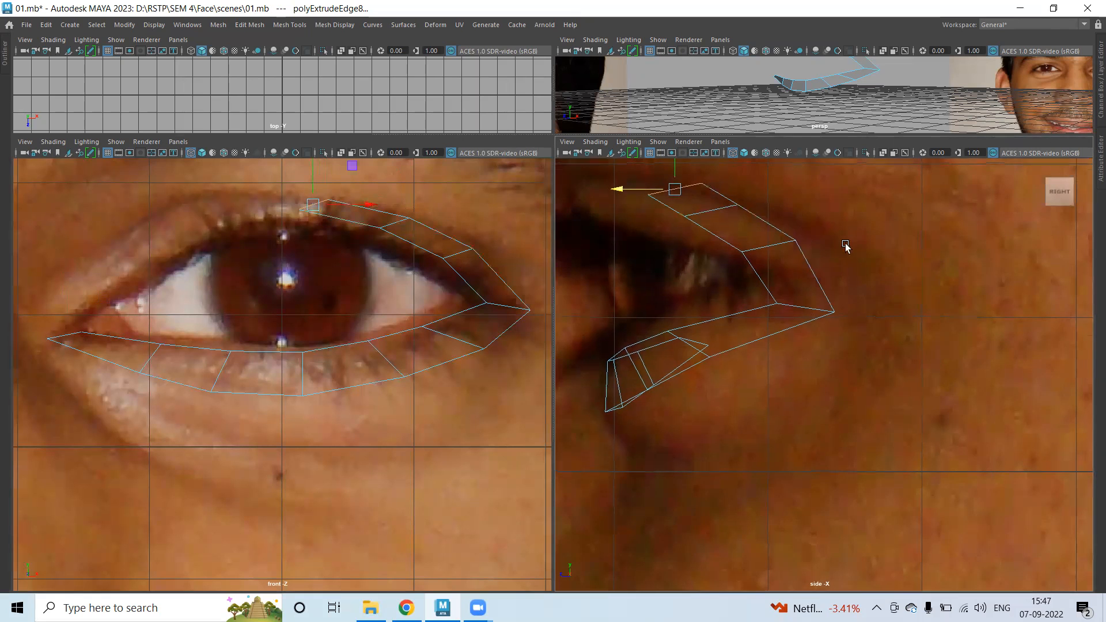
pyautogui.moveTo(679, 252); pyautogui.dragTo(669, 251)
# Extrude another edge left along the upper lid and settle it onto the lid.
pyautogui.hotkey('ctrl', 'e')
pyautogui.press('w')
pyautogui.moveTo(312, 206); pyautogui.dragTo(217, 217)
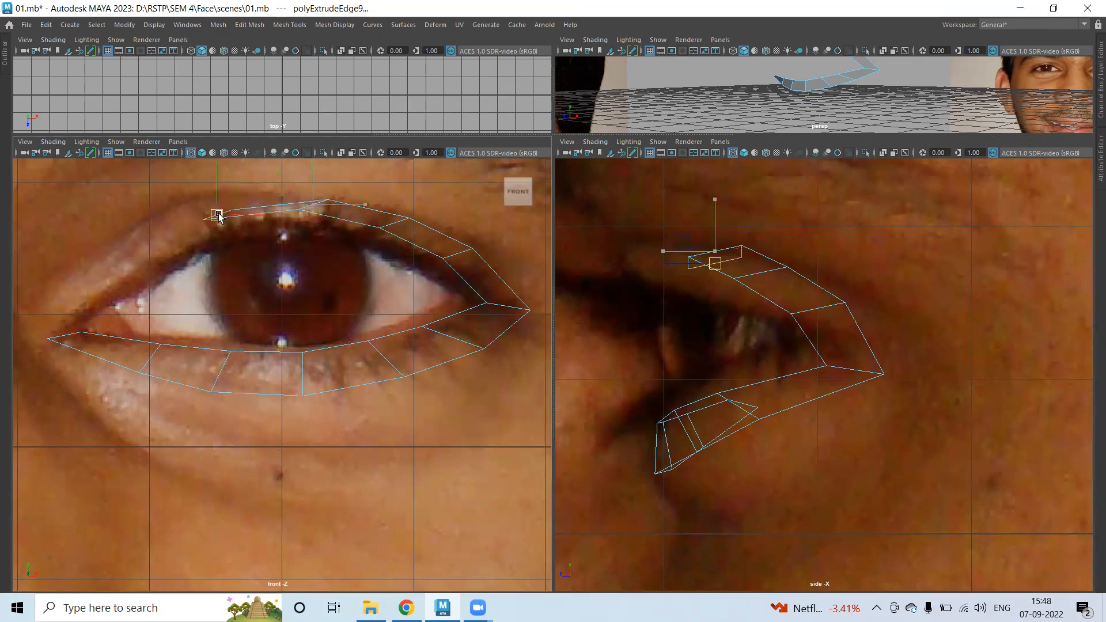
pyautogui.moveTo(668, 260)
pyautogui.mouseDown()
pyautogui.moveTo(651, 264)
pyautogui.moveTo(669, 267)
pyautogui.mouseUp()
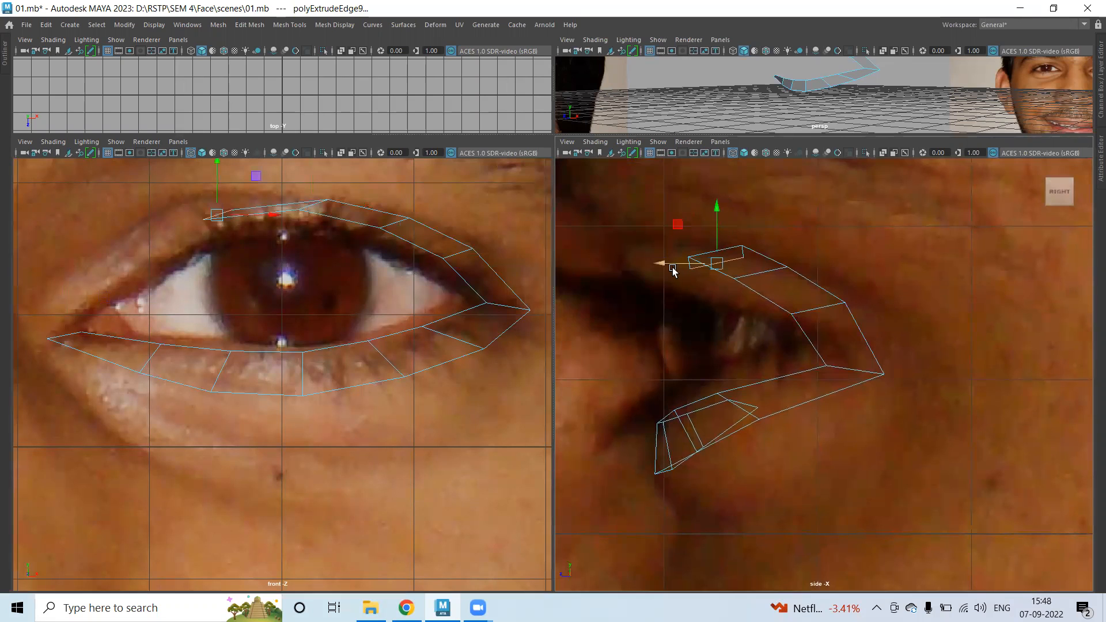
# Reposition the upper-lid vertices of the strip to fit the lid and even their spacing.
pyautogui.moveTo(333, 201); pyautogui.dragTo(271, 208, button='right')
pyautogui.click(326, 201)
pyautogui.moveTo(326, 201); pyautogui.dragTo(296, 199)
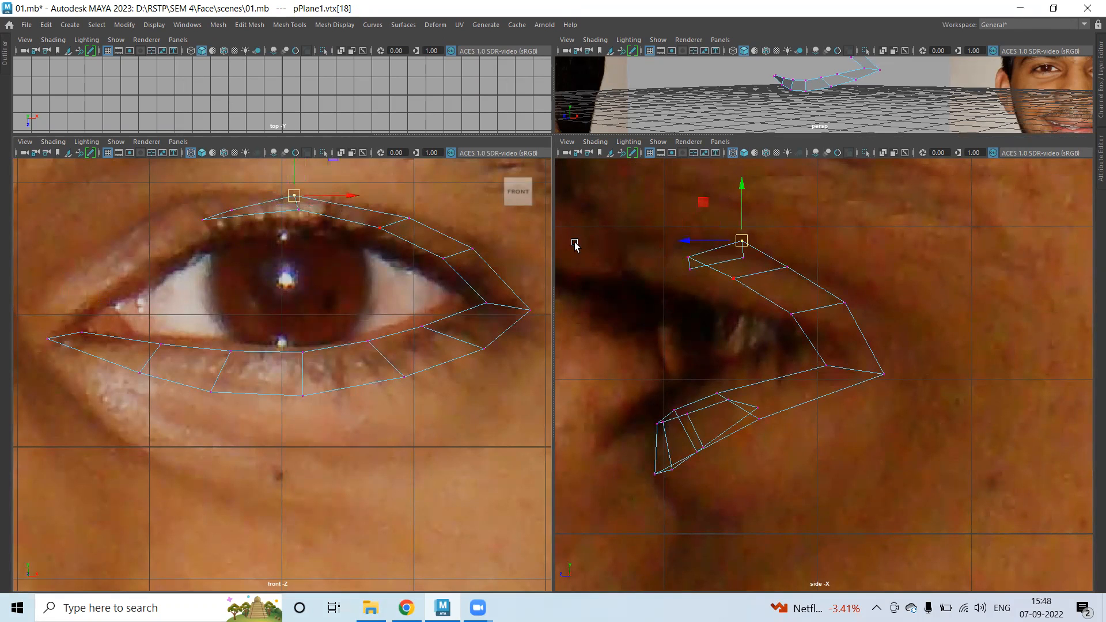
pyautogui.click(409, 218)
pyautogui.moveTo(409, 218); pyautogui.dragTo(392, 210)
pyautogui.click(237, 211)
pyautogui.moveTo(238, 212); pyautogui.dragTo(250, 210)
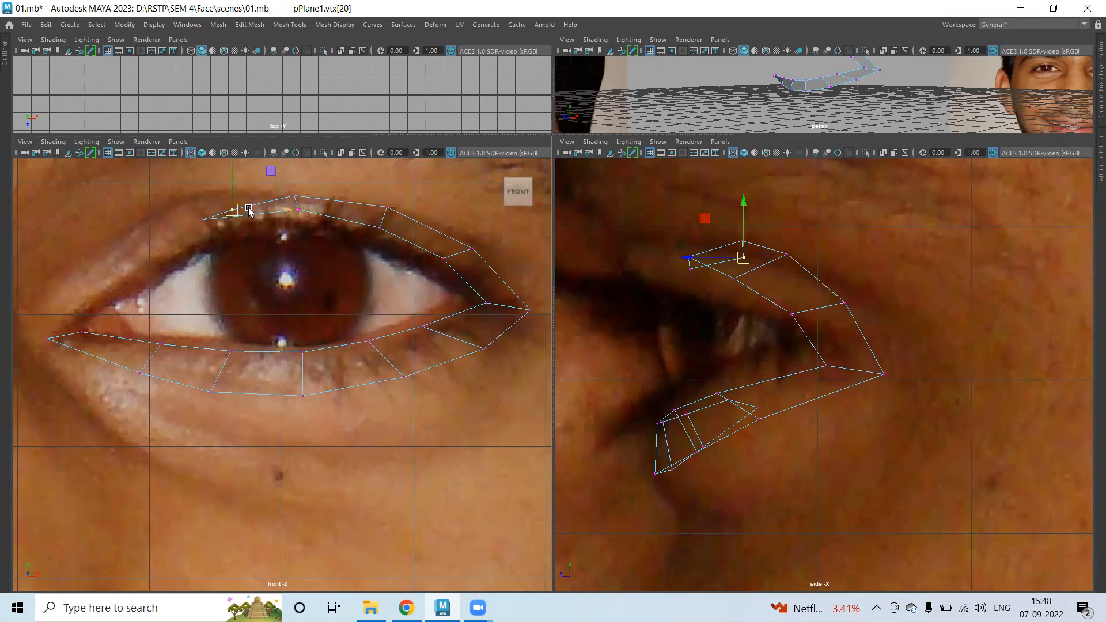
pyautogui.moveTo(236, 208); pyautogui.dragTo(207, 226)
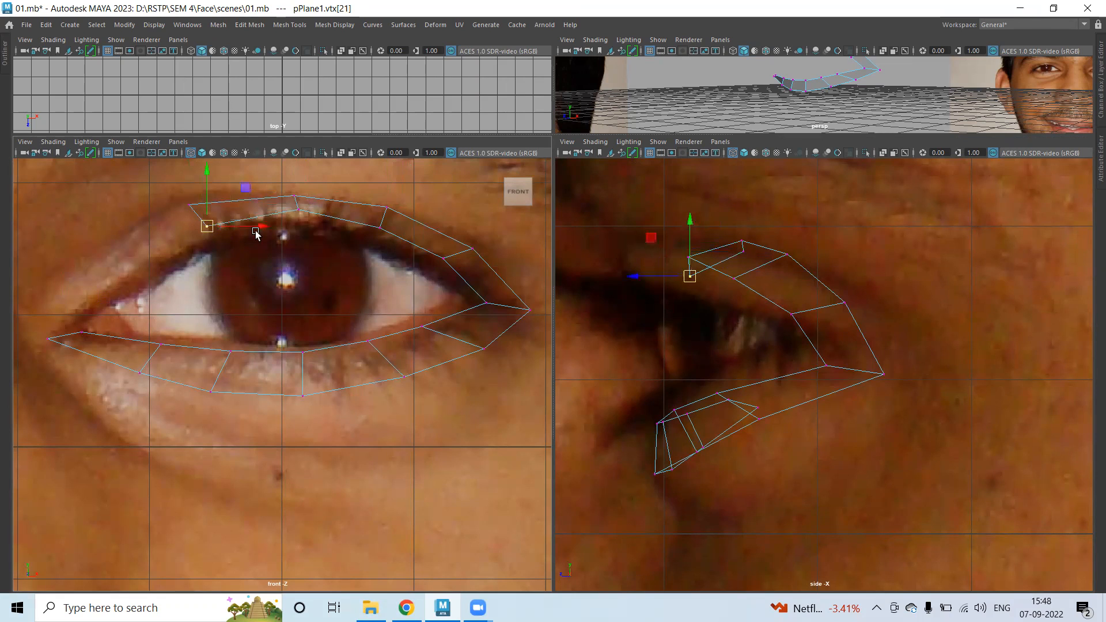
pyautogui.click(294, 197)
pyautogui.click(188, 205)
pyautogui.moveTo(189, 204); pyautogui.dragTo(204, 206)
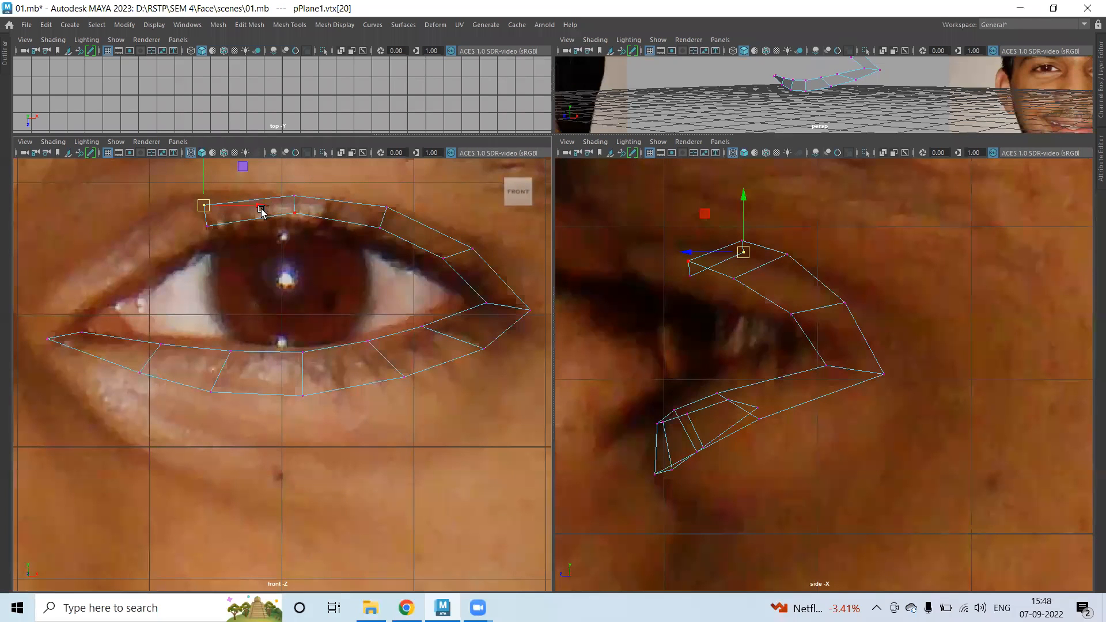
# Extrude the strip's end edge twice down toward the inner eye corner, following the face in depth.
pyautogui.moveTo(280, 210); pyautogui.dragTo(233, 214, button='right')
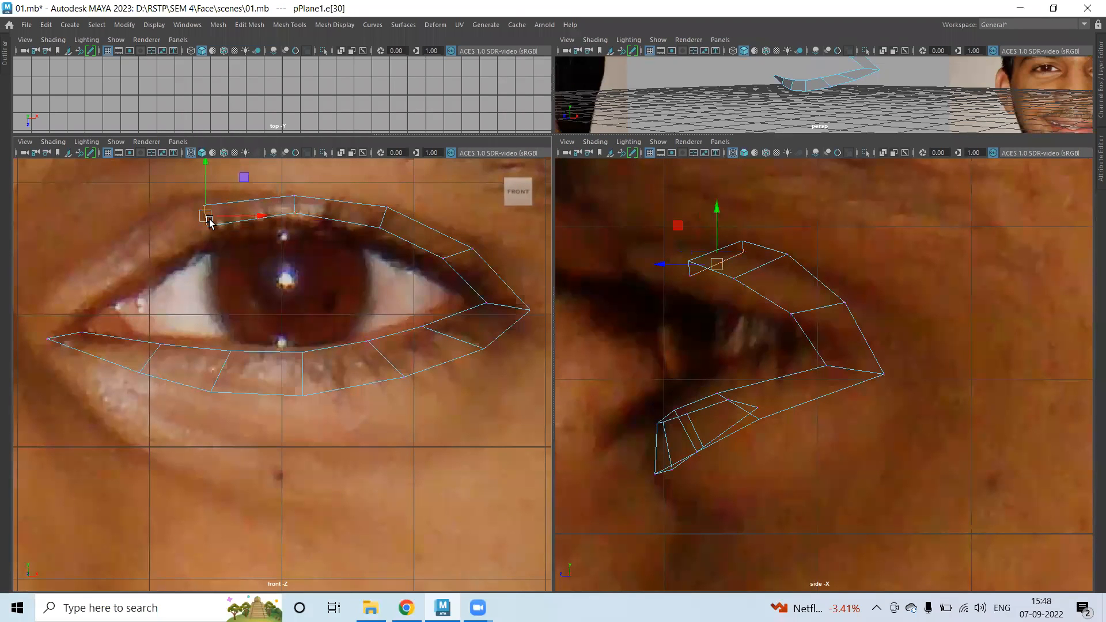
pyautogui.keyDown('shift'); pyautogui.moveTo(160, 223); pyautogui.dragTo(155, 244, button='right'); pyautogui.keyUp('shift')
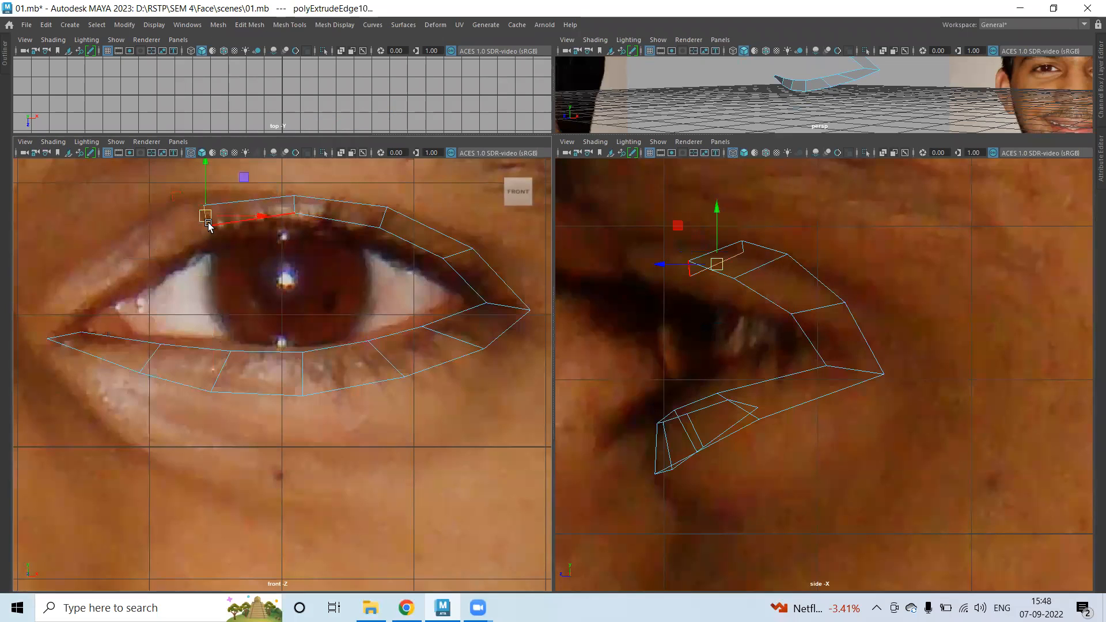
pyautogui.moveTo(151, 225); pyautogui.dragTo(127, 258)
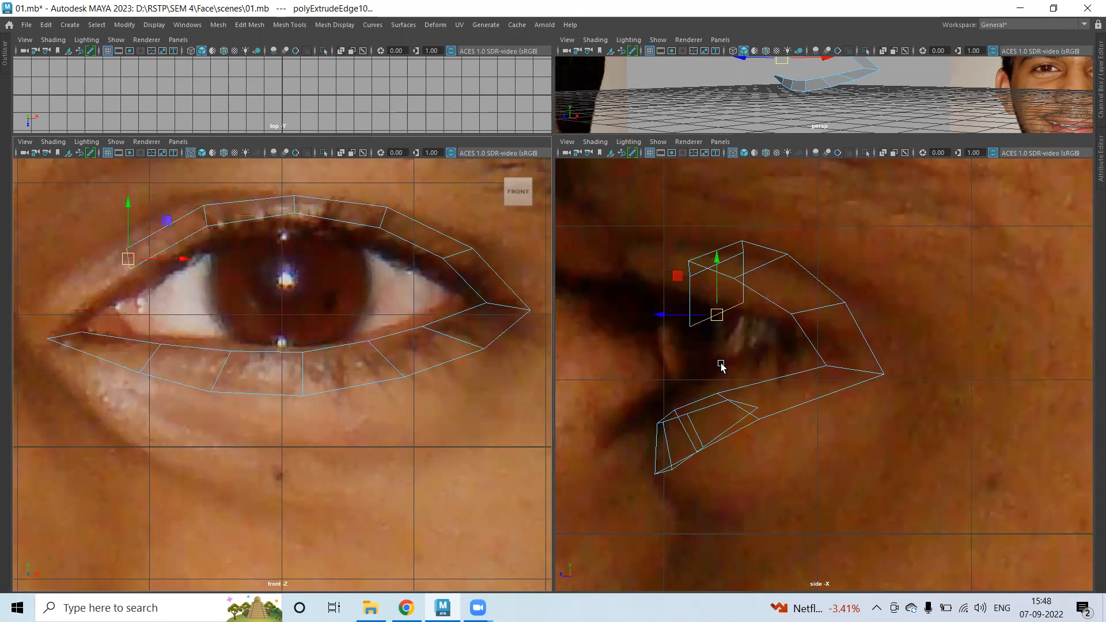
pyautogui.moveTo(660, 316); pyautogui.dragTo(695, 314)
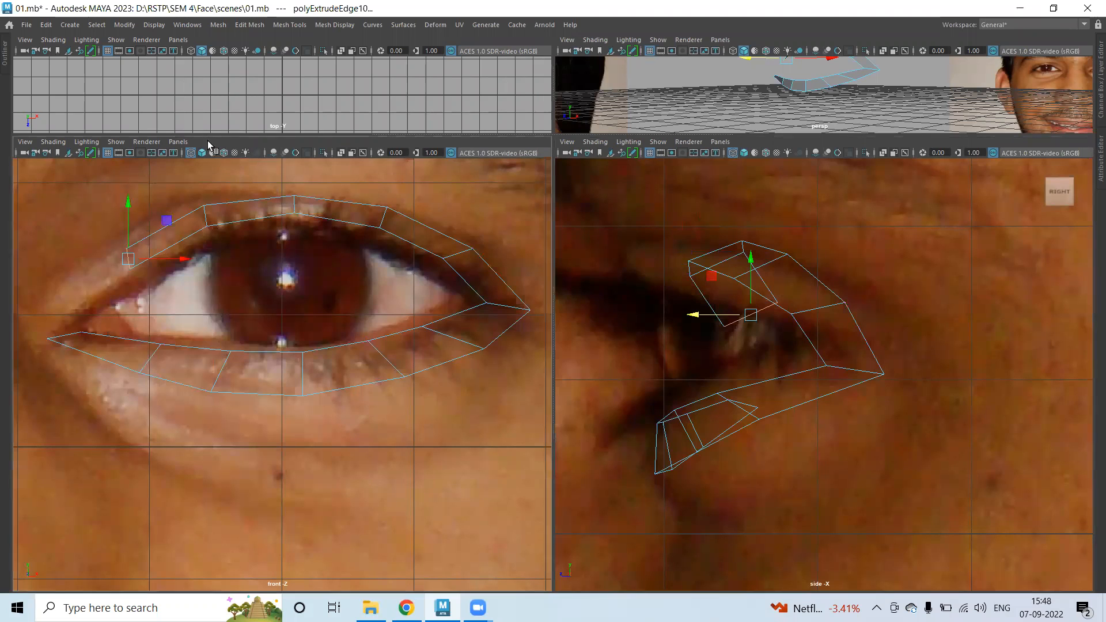
pyautogui.hotkey('ctrl', 'e')
pyautogui.press('w')
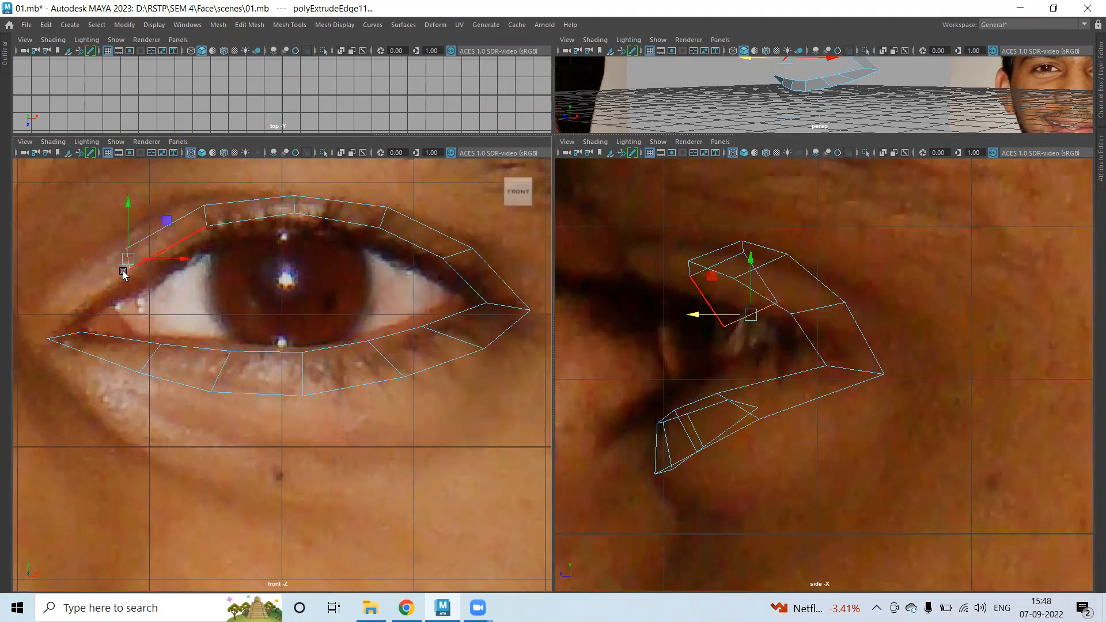
pyautogui.moveTo(127, 260); pyautogui.dragTo(70, 317)
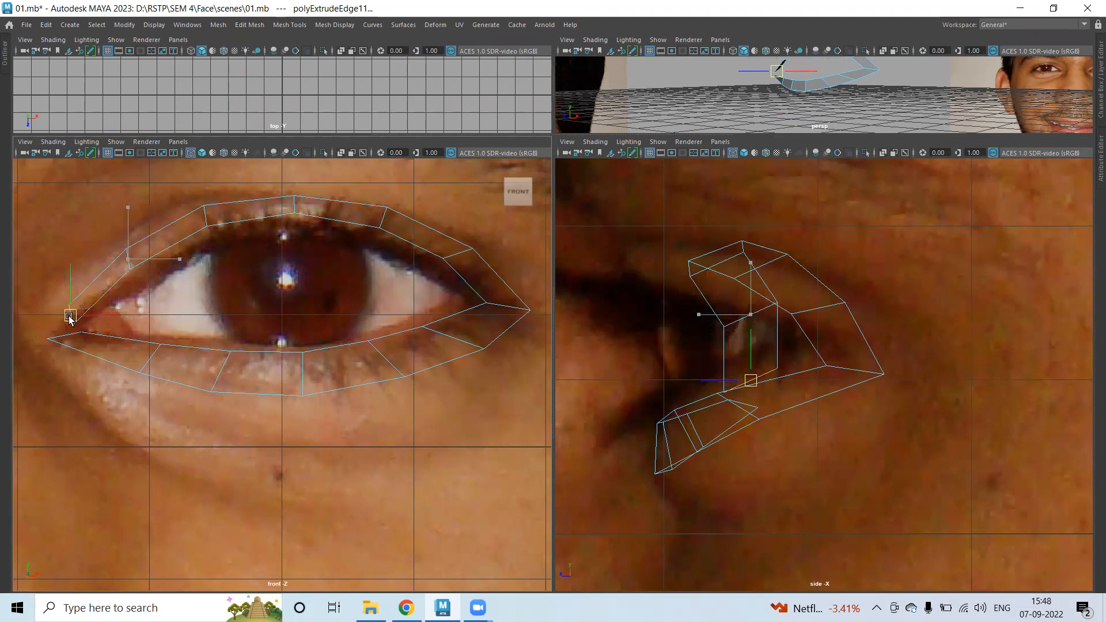
pyautogui.moveTo(693, 385); pyautogui.dragTo(717, 380)
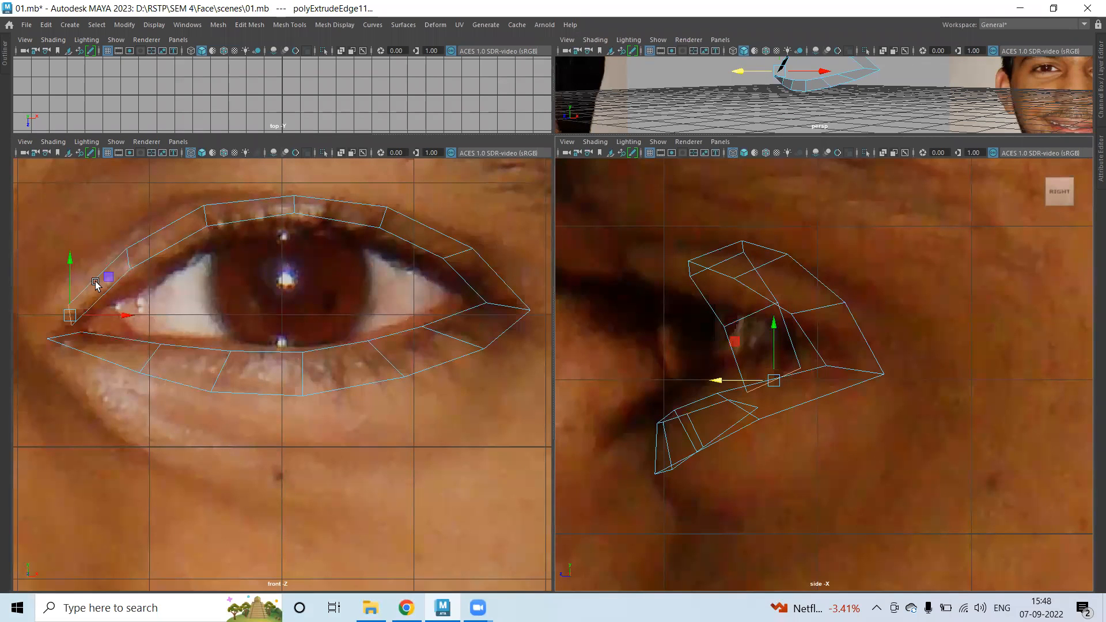
# Pull the inner-corner vertex down-left to meet the lower lid.
pyautogui.moveTo(65, 230); pyautogui.dragTo(54, 292, button='right')
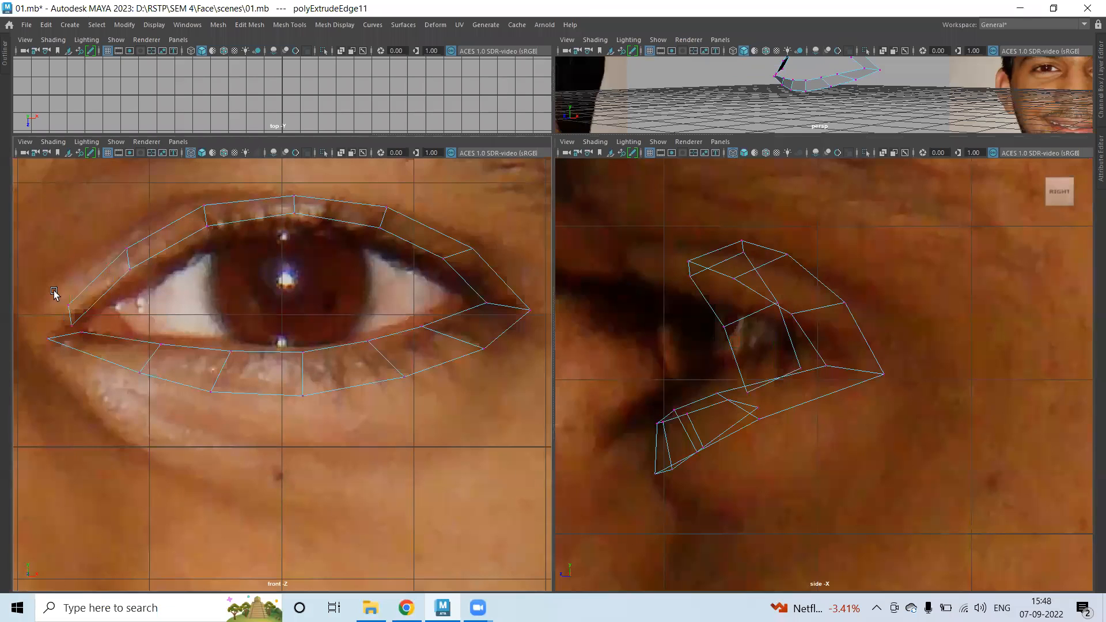
pyautogui.click(70, 306)
pyautogui.moveTo(70, 306); pyautogui.dragTo(44, 330)
# Move the inner end of the upper lid down-left and lower the adjacent lid vertices to trace the curve.
pyautogui.click(71, 331)
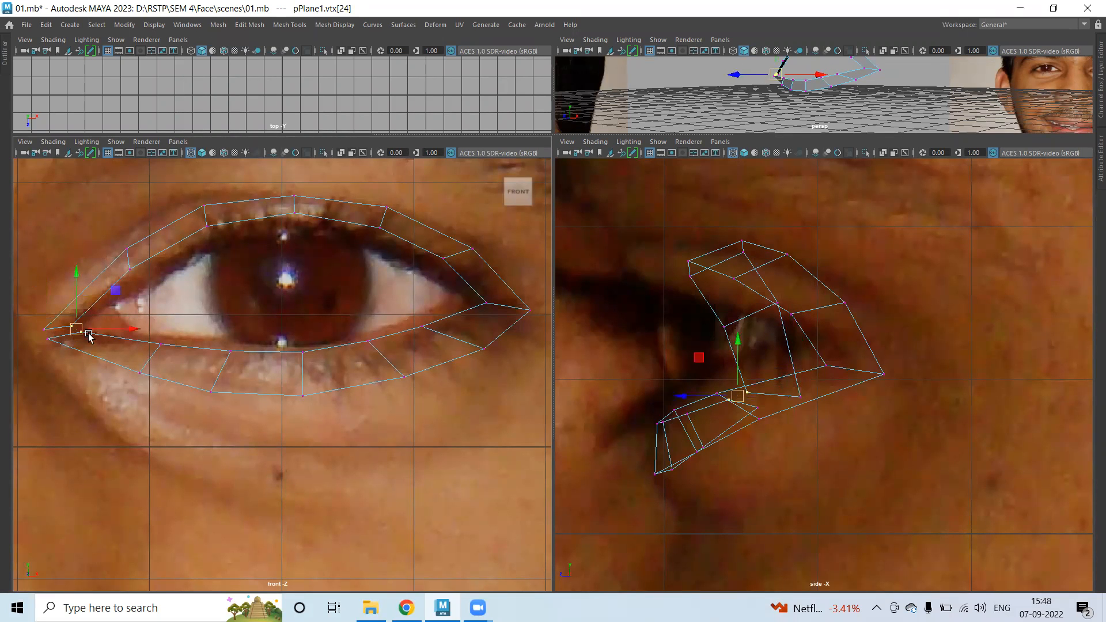
pyautogui.scroll(1, 69, 337)
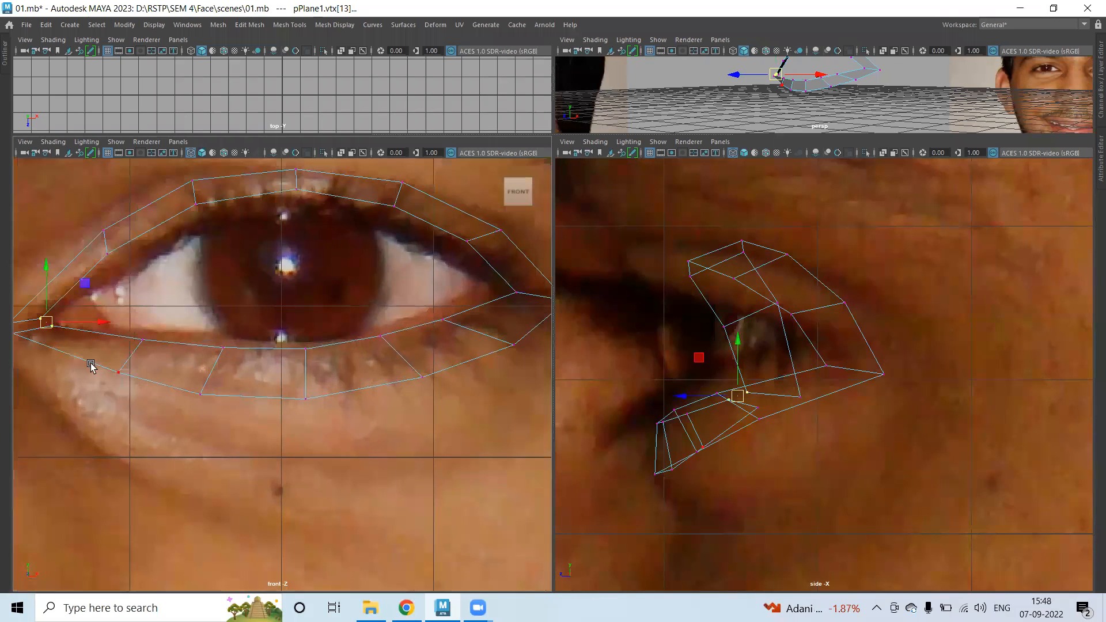
pyautogui.click(42, 318)
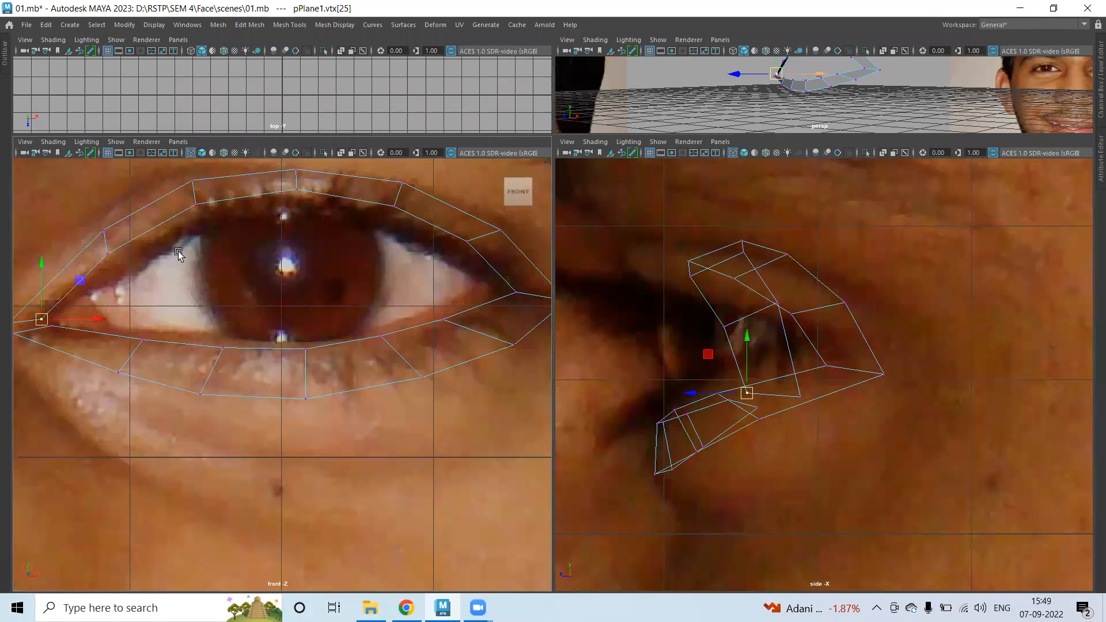
pyautogui.keyDown('alt'); pyautogui.moveTo(178, 255); pyautogui.dragTo(232, 274, button='middle'); pyautogui.keyUp('alt')
pyautogui.click(155, 253)
pyautogui.moveTo(154, 253); pyautogui.dragTo(139, 296)
pyautogui.click(149, 281)
pyautogui.moveTo(241, 203); pyautogui.dragTo(205, 214)
# Adjust the top upper-lid vertices onto the lid, undoing one unwanted move.
pyautogui.click(223, 217)
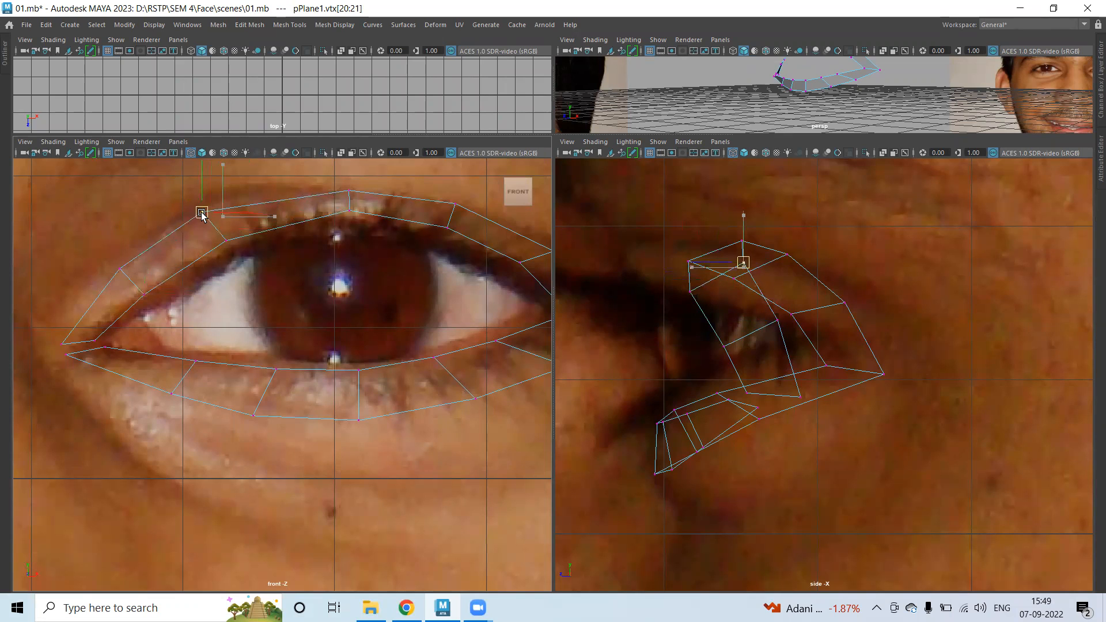
pyautogui.click(347, 190)
pyautogui.moveTo(348, 191); pyautogui.dragTo(344, 186)
pyautogui.moveTo(334, 245); pyautogui.dragTo(349, 218)
pyautogui.keyDown('alt'); pyautogui.moveTo(399, 264); pyautogui.dragTo(288, 265, button='middle'); pyautogui.keyUp('alt')
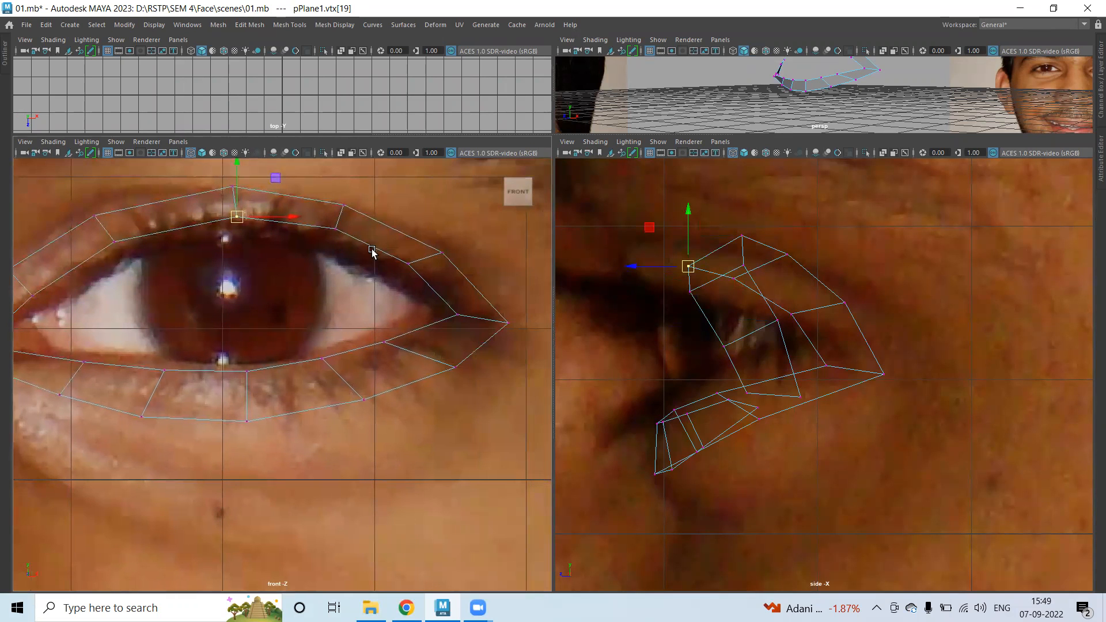
pyautogui.click(333, 227)
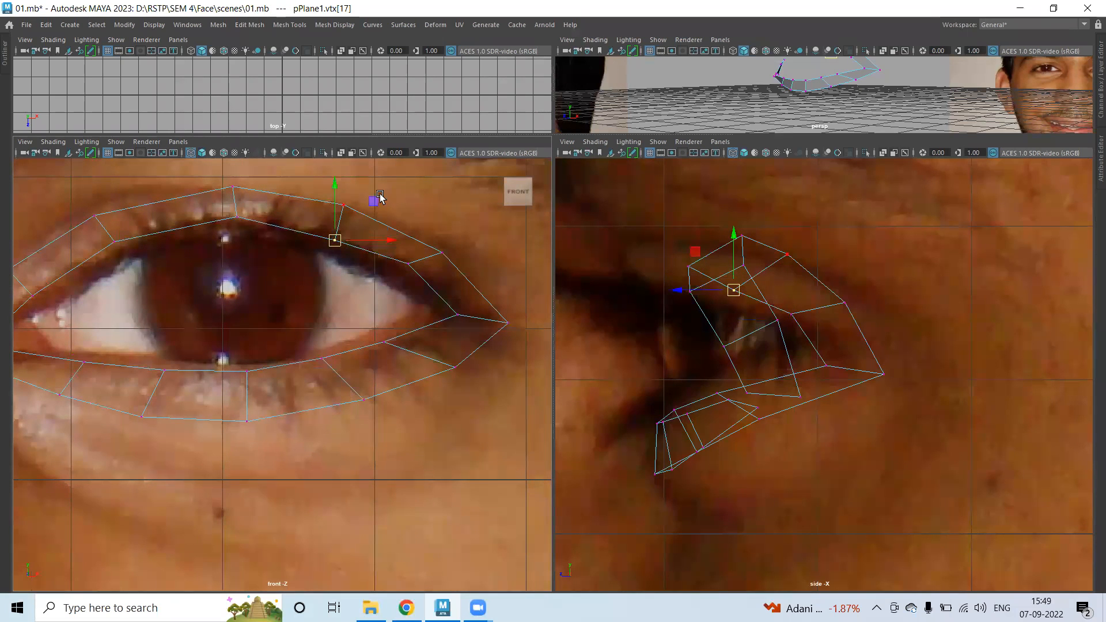
pyautogui.moveTo(379, 195); pyautogui.dragTo(337, 216)
pyautogui.hotkey('ctrl', 'z')
pyautogui.hotkey('shift', 'z')
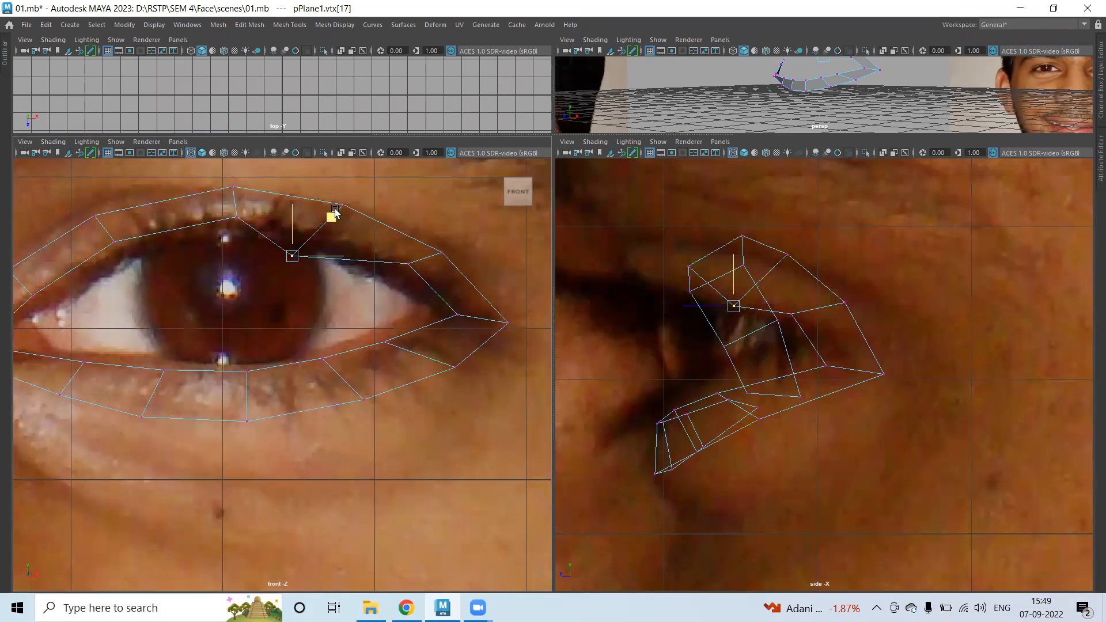
pyautogui.hotkey('ctrl', 'z')
# Refine the remaining upper-lid vertices toward the outer corner, then view the ring in maximized perspective.
pyautogui.click(410, 197)
pyautogui.click(343, 206)
pyautogui.moveTo(343, 205); pyautogui.dragTo(357, 211)
pyautogui.moveTo(245, 191); pyautogui.dragTo(236, 184)
pyautogui.click(409, 263)
pyautogui.moveTo(409, 264); pyautogui.dragTo(410, 278)
pyautogui.click(445, 252)
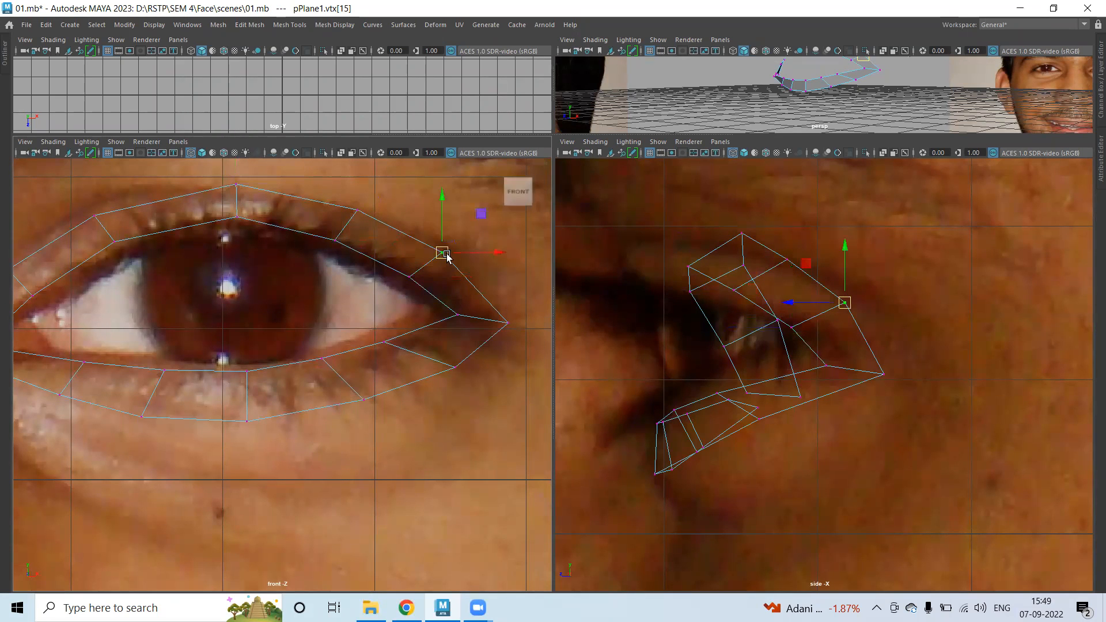
pyautogui.press('space')
pyautogui.keyDown('alt'); pyautogui.moveTo(669, 174); pyautogui.dragTo(655, 252); pyautogui.keyUp('alt')
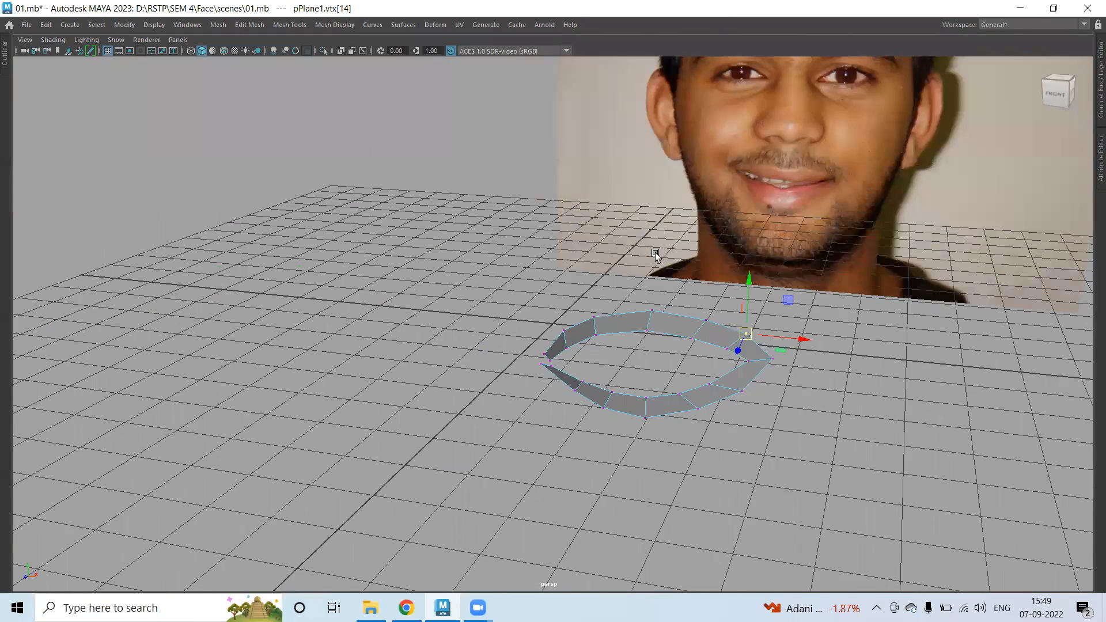
# Orbit around the eye ring and select three brow faces above the eye.
pyautogui.keyDown('alt'); pyautogui.moveTo(637, 368); pyautogui.dragTo(798, 368, button='right'); pyautogui.keyUp('alt')
pyautogui.keyDown('alt'); pyautogui.moveTo(797, 369); pyautogui.dragTo(475, 266); pyautogui.keyUp('alt')
pyautogui.press('space')
pyautogui.press('space')
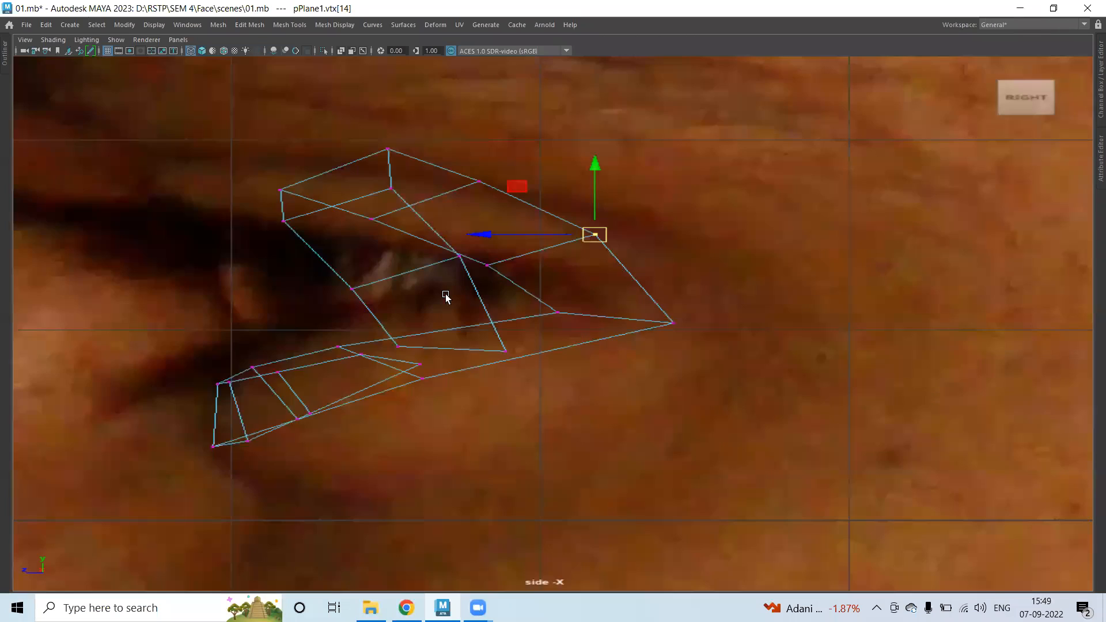
pyautogui.scroll(-4, 489, 276)
pyautogui.press('space')
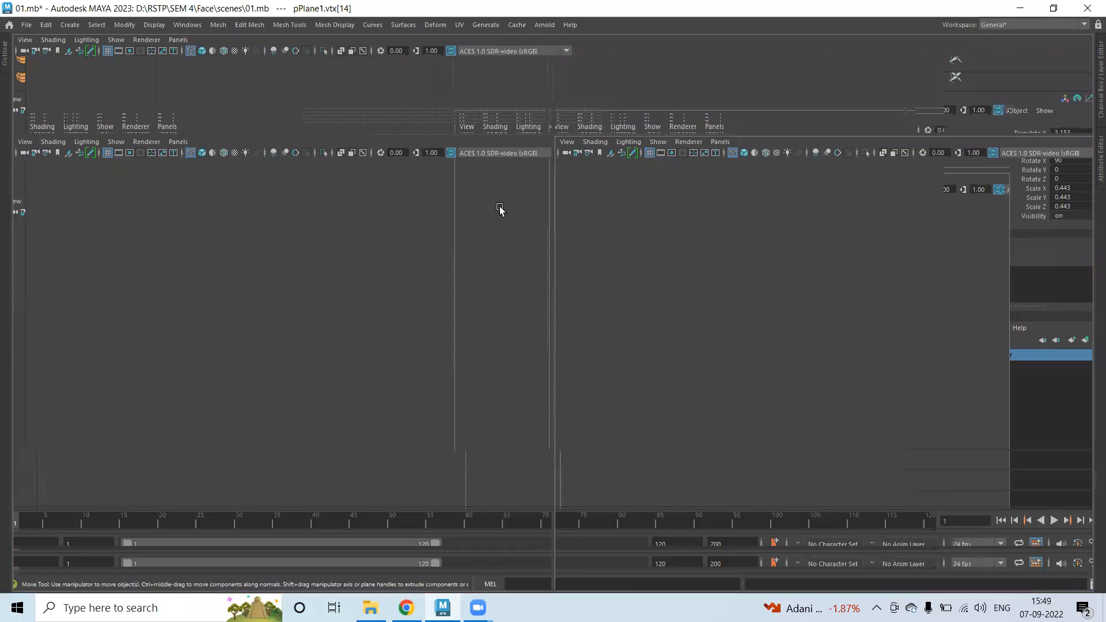
pyautogui.press('space')
pyautogui.keyDown('alt'); pyautogui.moveTo(544, 243); pyautogui.dragTo(437, 188); pyautogui.keyUp('alt')
pyautogui.moveTo(433, 176); pyautogui.dragTo(444, 205, button='right')
pyautogui.keyDown('alt'); pyautogui.moveTo(482, 217); pyautogui.dragTo(558, 190); pyautogui.keyUp('alt')
pyautogui.click(457, 180)
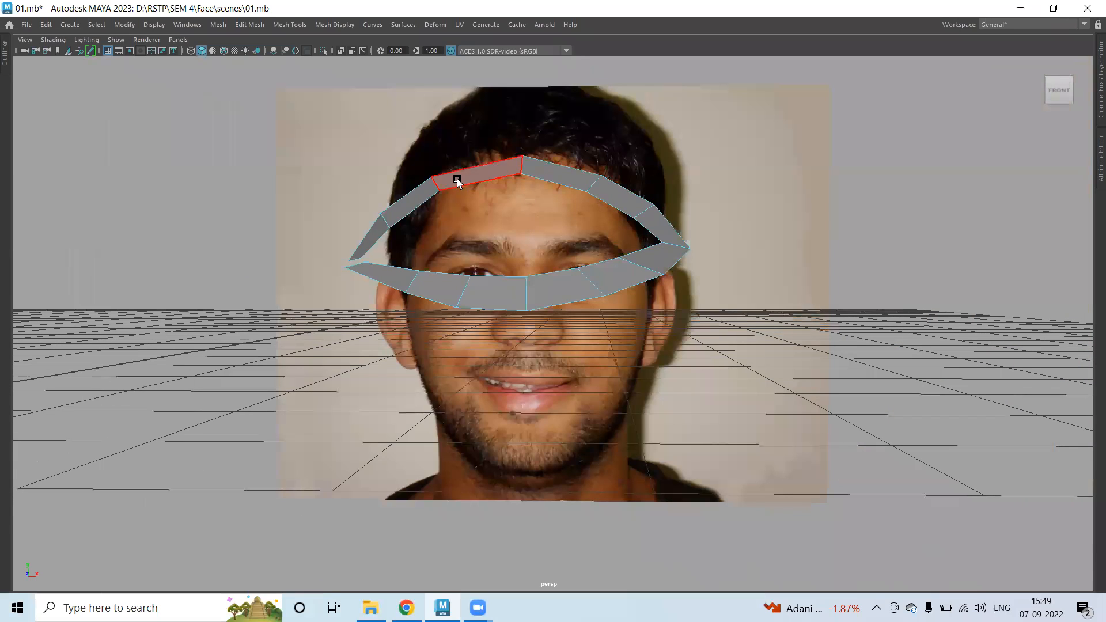
pyautogui.keyDown('shift'); pyautogui.click(561, 174); pyautogui.keyUp('shift')
pyautogui.keyDown('shift'); pyautogui.click(611, 191); pyautogui.keyUp('shift')
pyautogui.keyDown('alt'); pyautogui.moveTo(468, 237); pyautogui.dragTo(248, 256); pyautogui.keyUp('alt')
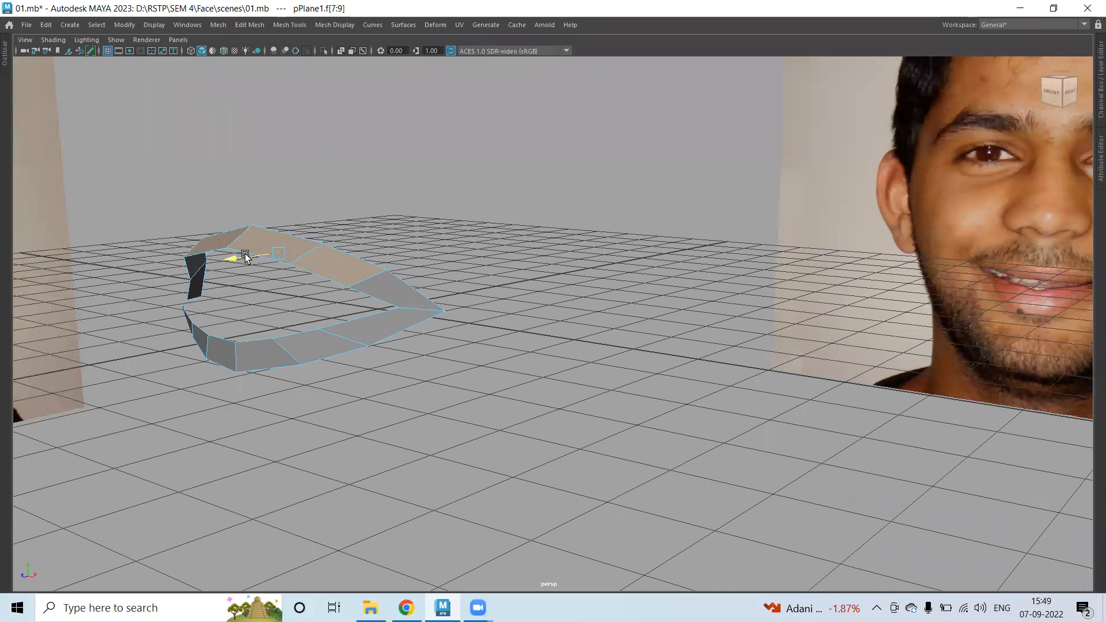
pyautogui.press('space')
pyautogui.press('space')
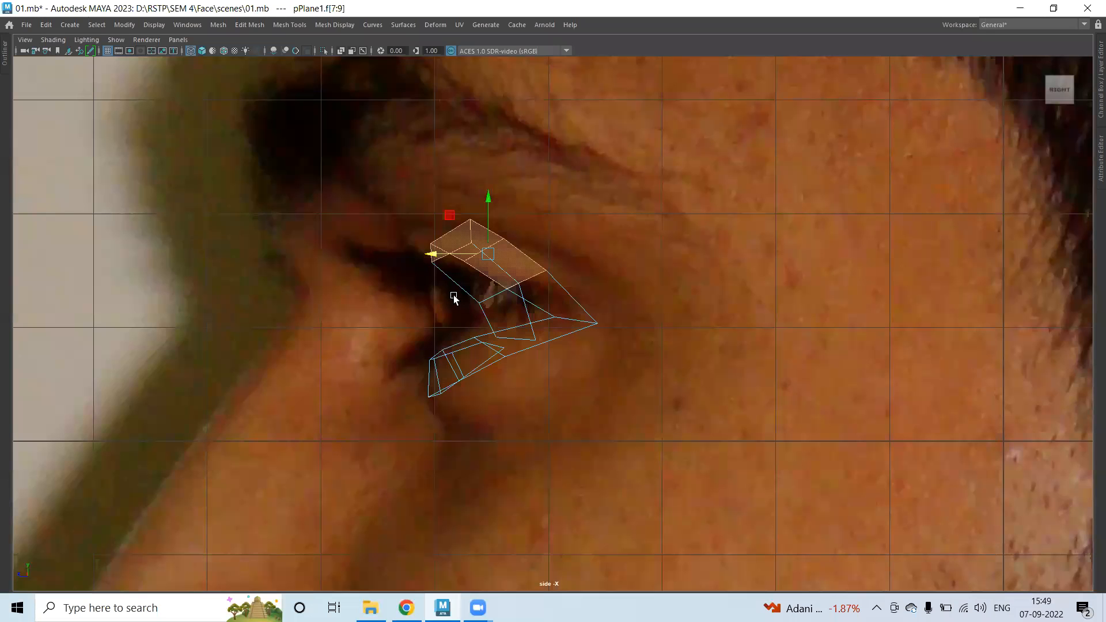
# Move a brow vertex forward in the profile view to match the eye's depth.
pyautogui.moveTo(486, 263); pyautogui.dragTo(413, 266, button='right')
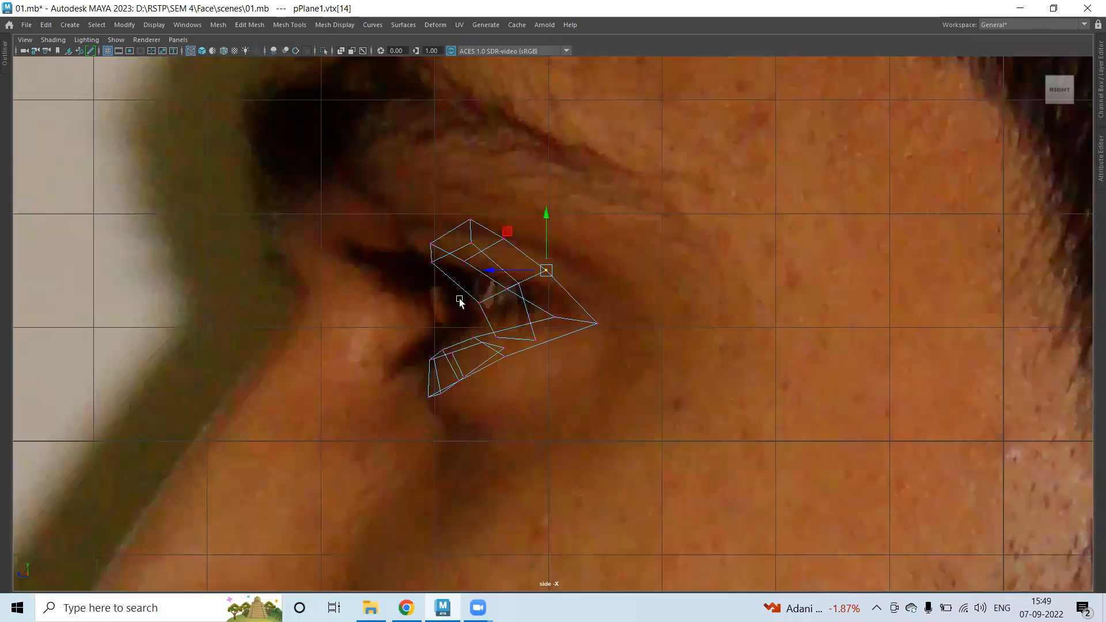
pyautogui.click(479, 302)
pyautogui.moveTo(444, 302); pyautogui.dragTo(435, 303)
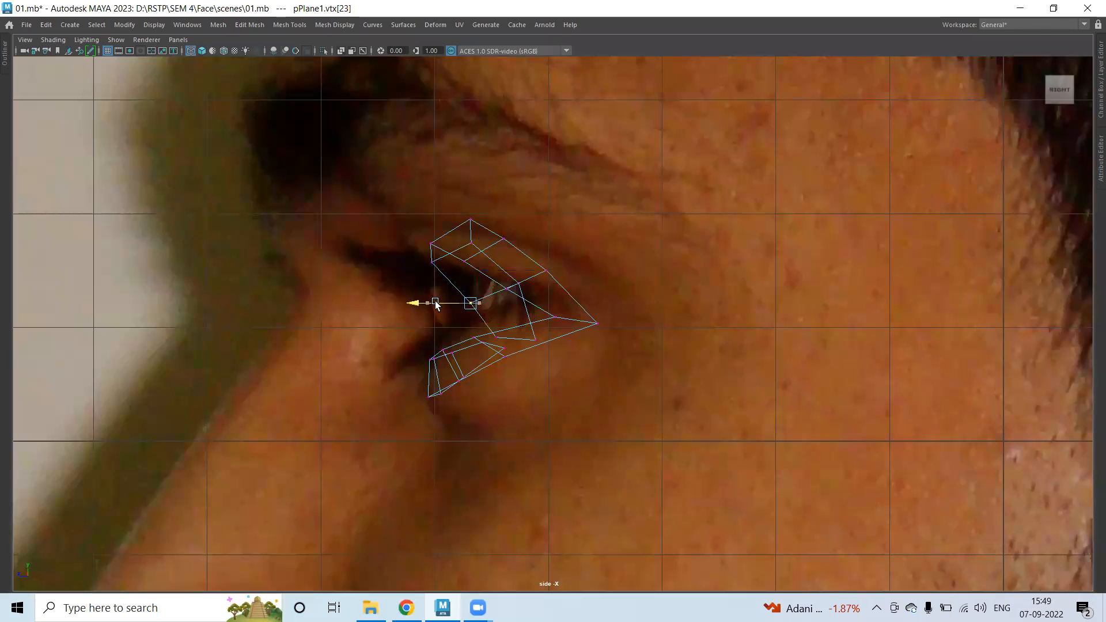
pyautogui.click(511, 284)
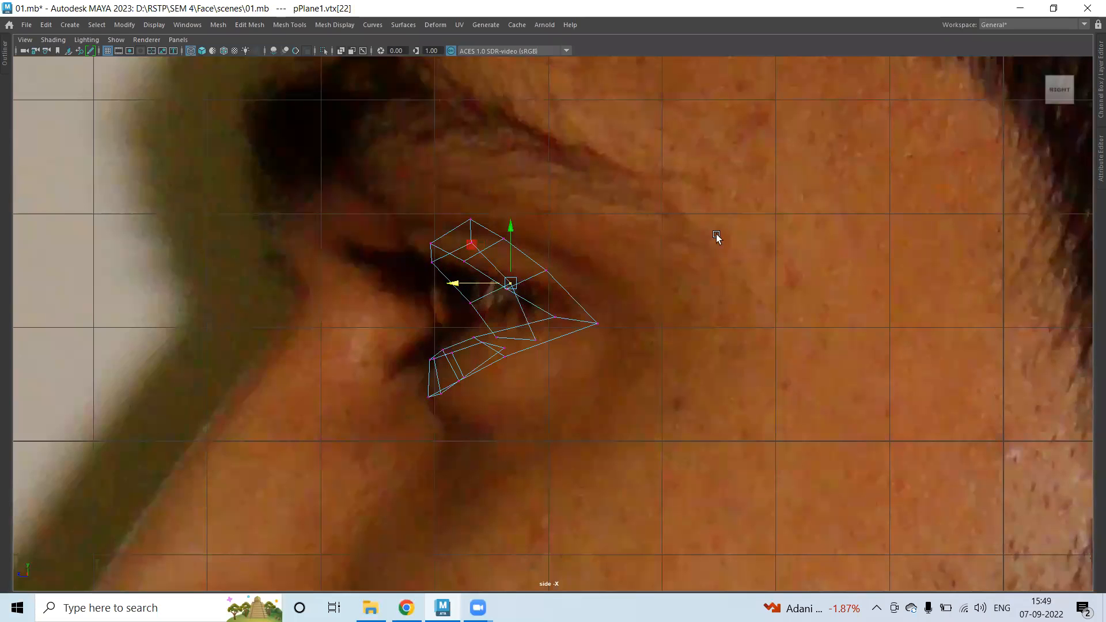
# Orbit, pan and zoom the perspective view to frame the loose inner-corner vertices from above.
pyautogui.press('space')
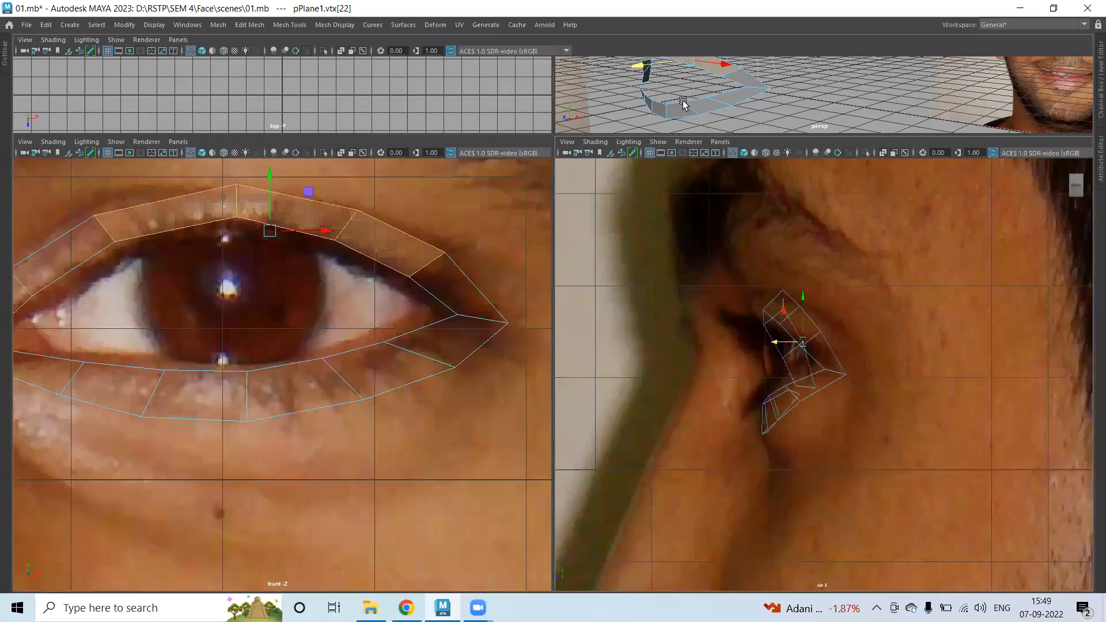
pyautogui.press('space')
pyautogui.keyDown('alt'); pyautogui.moveTo(452, 249); pyautogui.dragTo(595, 284); pyautogui.keyUp('alt')
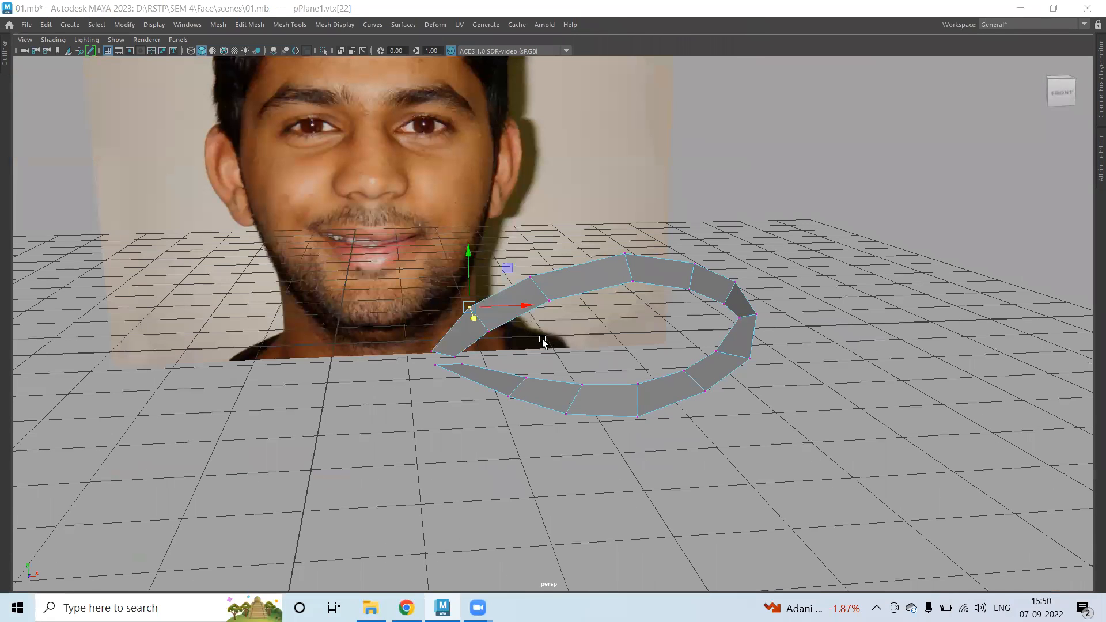
pyautogui.scroll(-3, 580, 347)
pyautogui.keyDown('alt'); pyautogui.moveTo(580, 347); pyautogui.dragTo(539, 349, button='middle'); pyautogui.keyUp('alt')
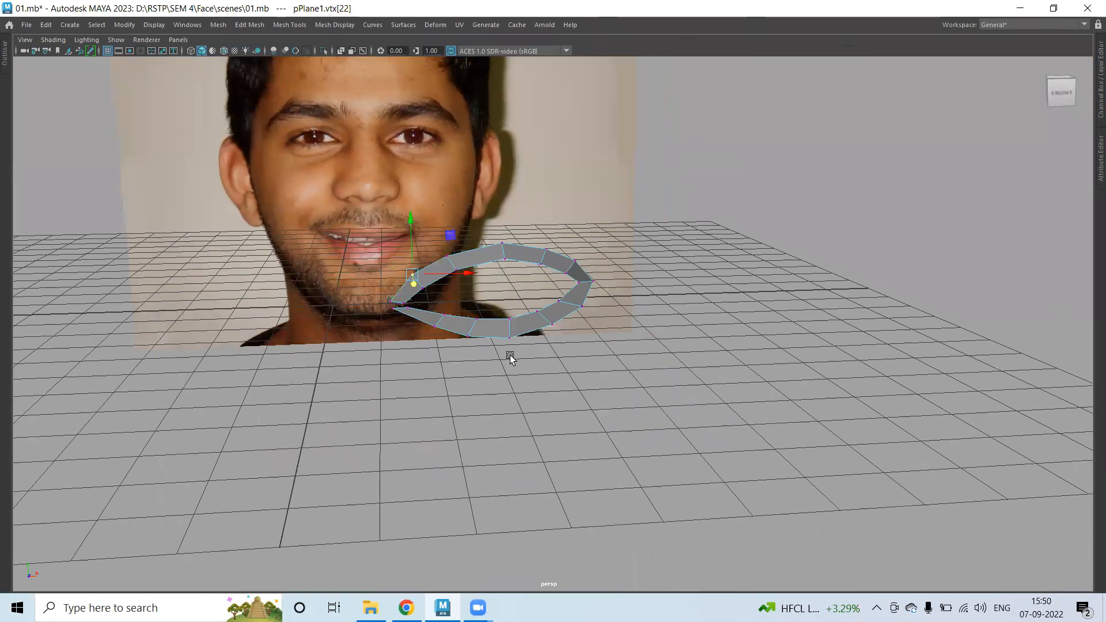
pyautogui.keyDown('alt'); pyautogui.moveTo(510, 355); pyautogui.dragTo(537, 232); pyautogui.keyUp('alt')
pyautogui.scroll(4, 451, 267)
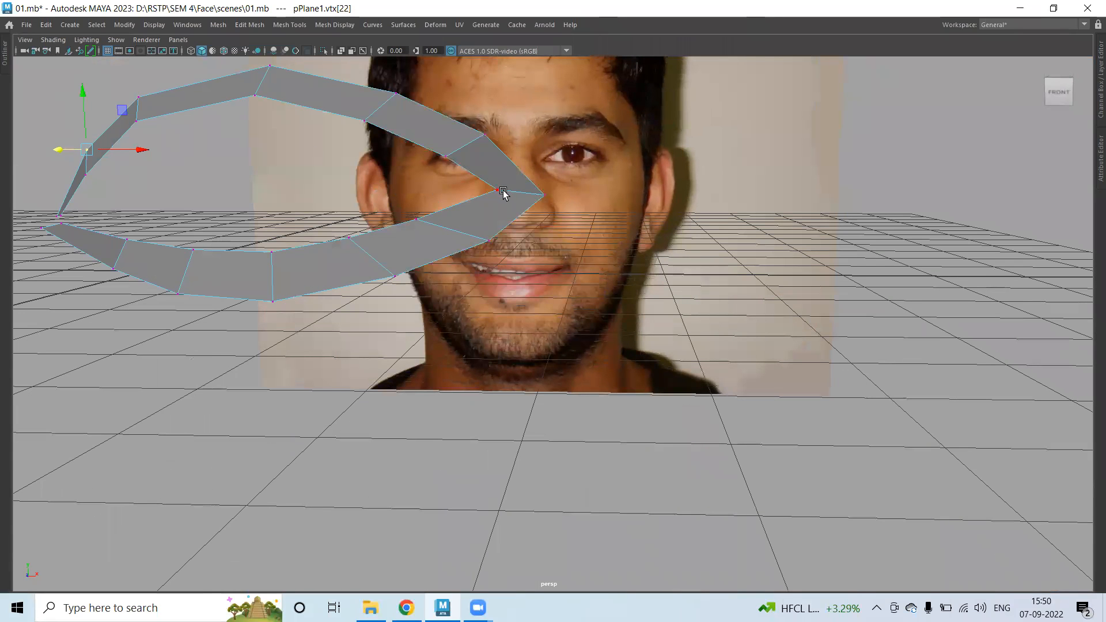
pyautogui.keyDown('alt'); pyautogui.moveTo(201, 239); pyautogui.dragTo(450, 298); pyautogui.keyUp('alt')
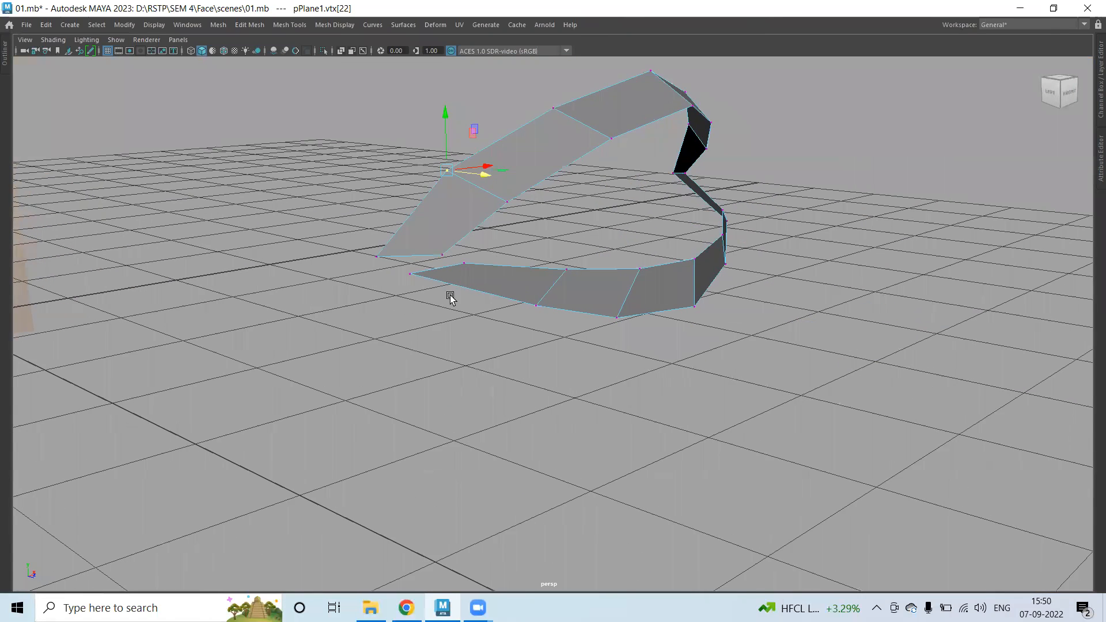
pyautogui.scroll(4, 450, 297)
# Merge both loose inner-corner vertex pairs to center, closing the eye ring.
pyautogui.keyDown('shift'); pyautogui.click(396, 216); pyautogui.keyUp('shift')
pyautogui.keyDown('shift'); pyautogui.moveTo(373, 160); pyautogui.dragTo(364, 128, button='right'); pyautogui.keyUp('shift')
pyautogui.moveTo(232, 185); pyautogui.dragTo(330, 281)
pyautogui.press('g')
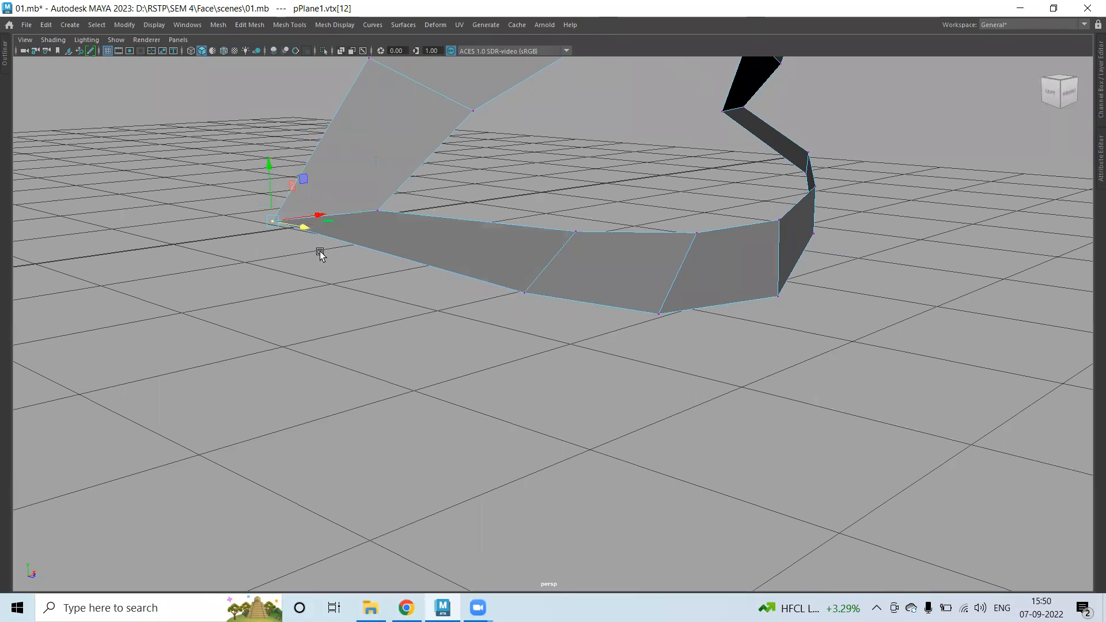
pyautogui.keyDown('alt'); pyautogui.moveTo(538, 326); pyautogui.dragTo(580, 301); pyautogui.keyUp('alt')
pyautogui.press('space')
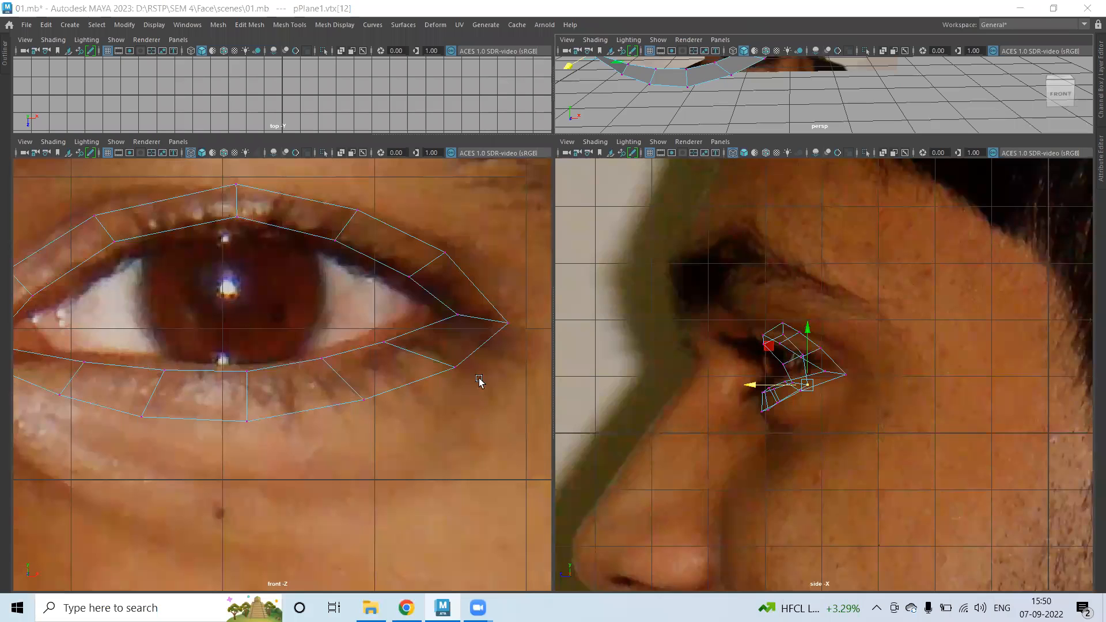
# Extrude the ring's outer edge loop and scale it outward into a wider, horizontally narrower ring.
pyautogui.scroll(-3, 380, 288)
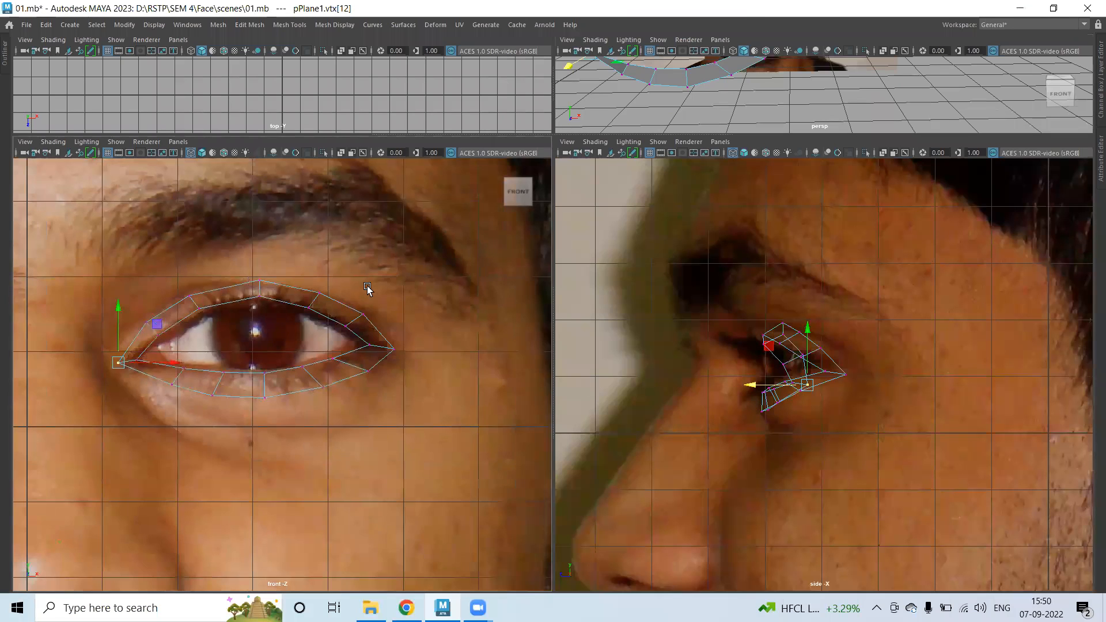
pyautogui.rightClick(282, 286)
pyautogui.click(281, 220)
pyautogui.click(288, 285)
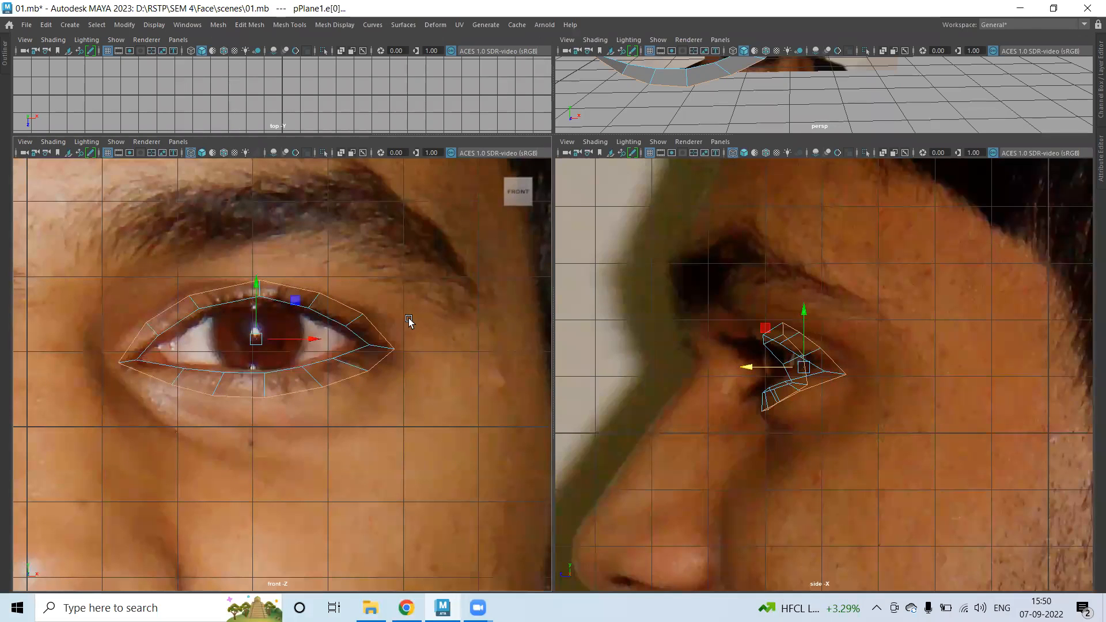
pyautogui.keyDown('shift'); pyautogui.moveTo(407, 311); pyautogui.dragTo(401, 340, button='right'); pyautogui.keyUp('shift')
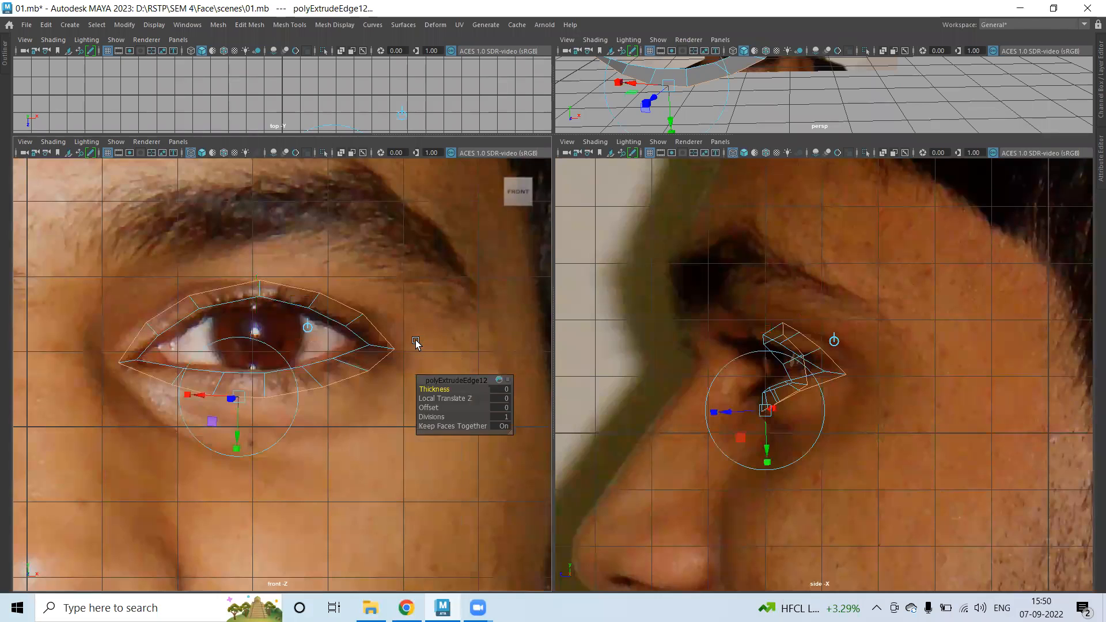
pyautogui.moveTo(253, 342); pyautogui.dragTo(303, 364)
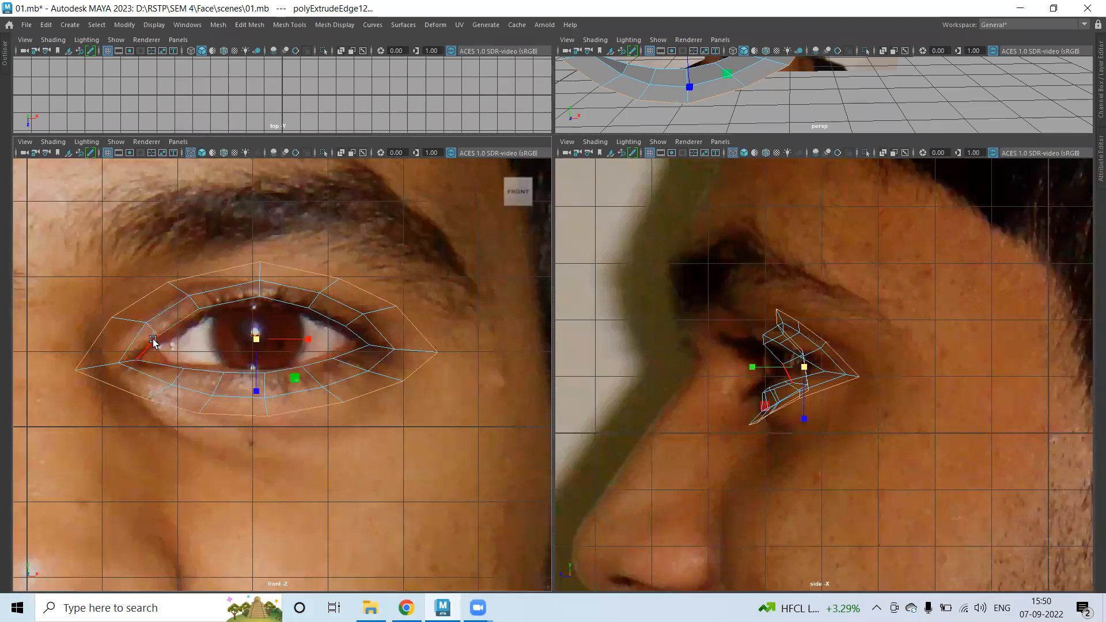
pyautogui.moveTo(308, 348); pyautogui.dragTo(305, 340)
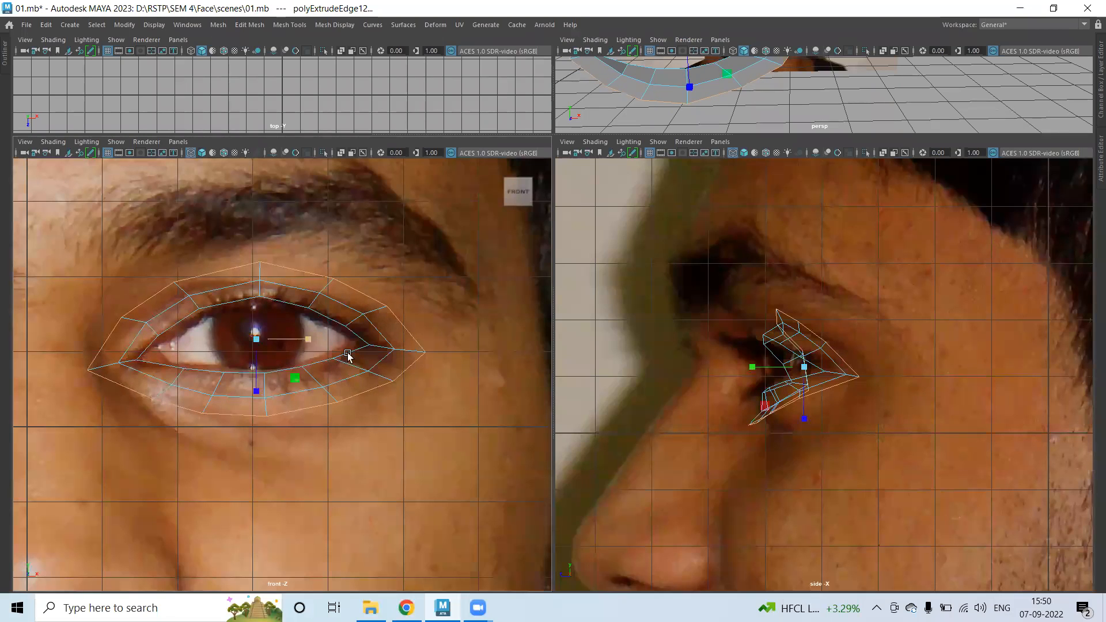
# Move the lower outer edges forward and down onto the cheek below the eye.
pyautogui.keyDown('ctrl'); pyautogui.moveTo(95, 264); pyautogui.dragTo(424, 343); pyautogui.keyUp('ctrl')
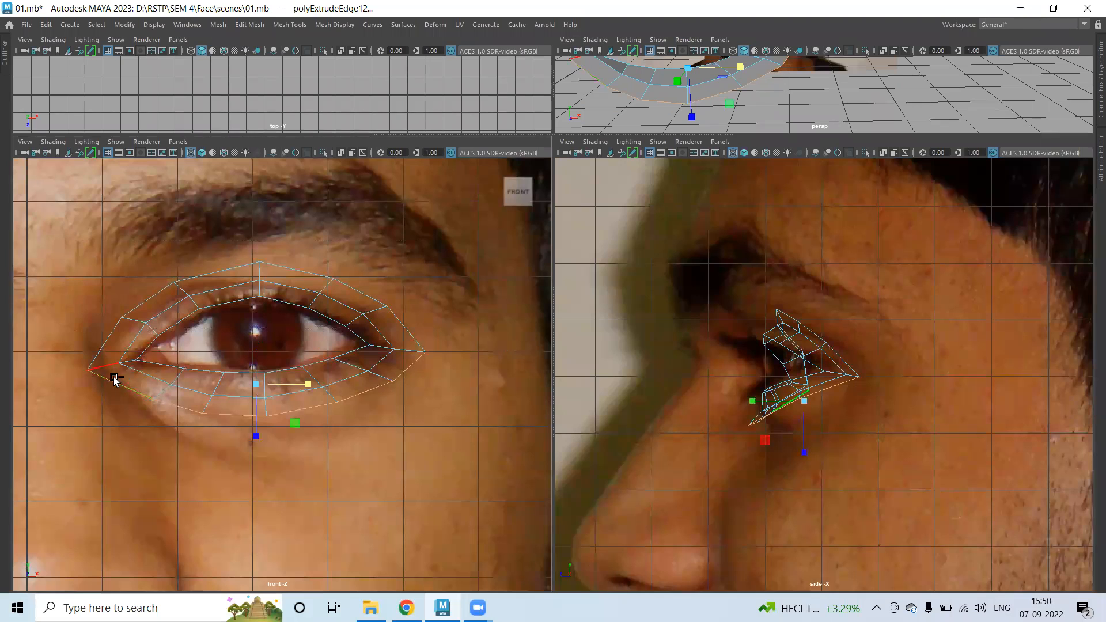
pyautogui.press('w')
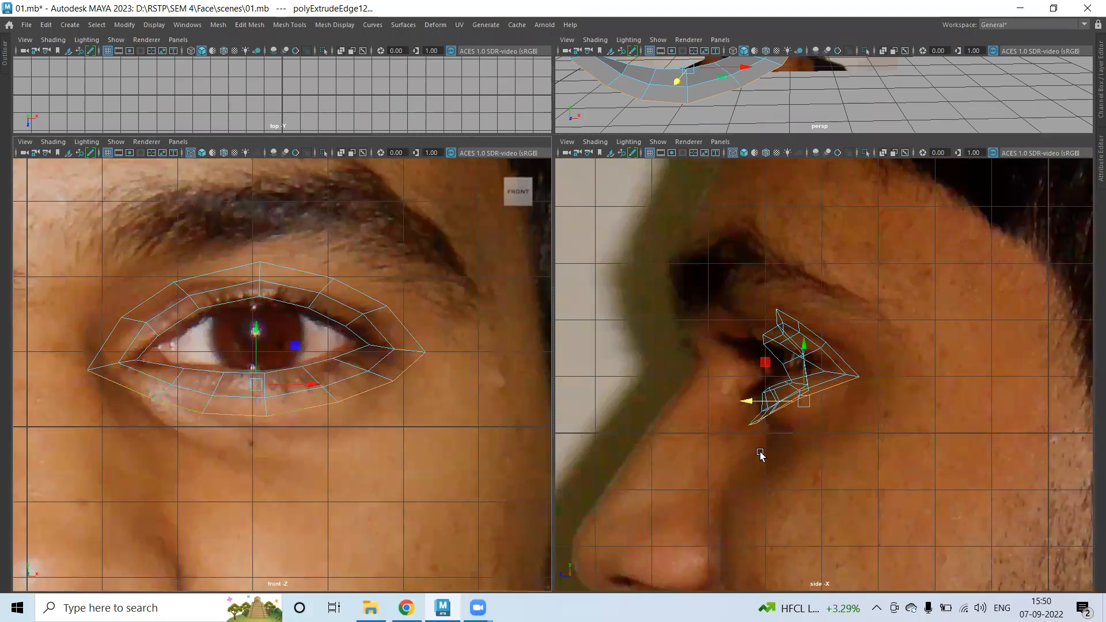
pyautogui.moveTo(747, 401); pyautogui.dragTo(763, 402)
pyautogui.moveTo(820, 346); pyautogui.dragTo(820, 359)
pyautogui.moveTo(764, 403); pyautogui.dragTo(778, 413)
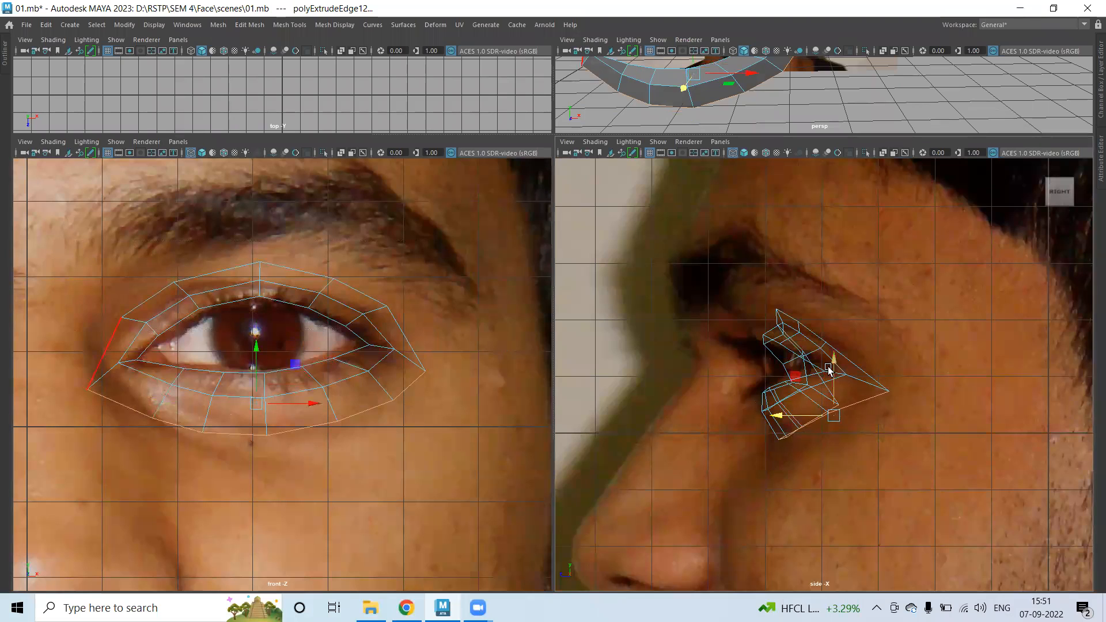
pyautogui.moveTo(835, 359); pyautogui.dragTo(834, 352)
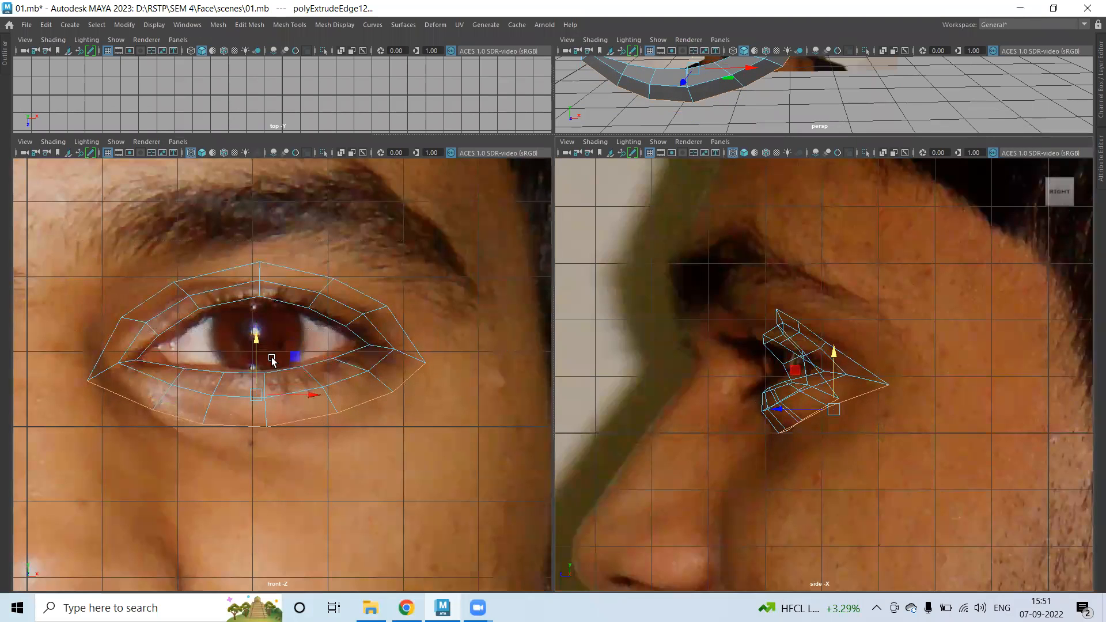
pyautogui.moveTo(134, 356); pyautogui.dragTo(51, 264, button='right')
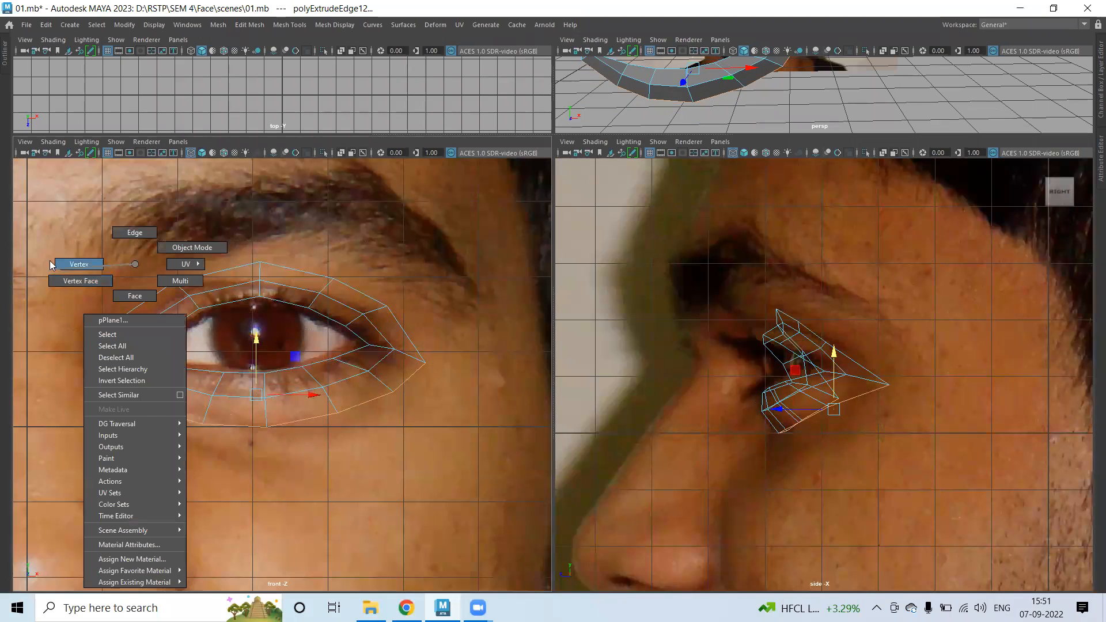
# Move the outer-ring corner vertex and its upper and lower neighbours forward in the side view.
pyautogui.click(108, 359)
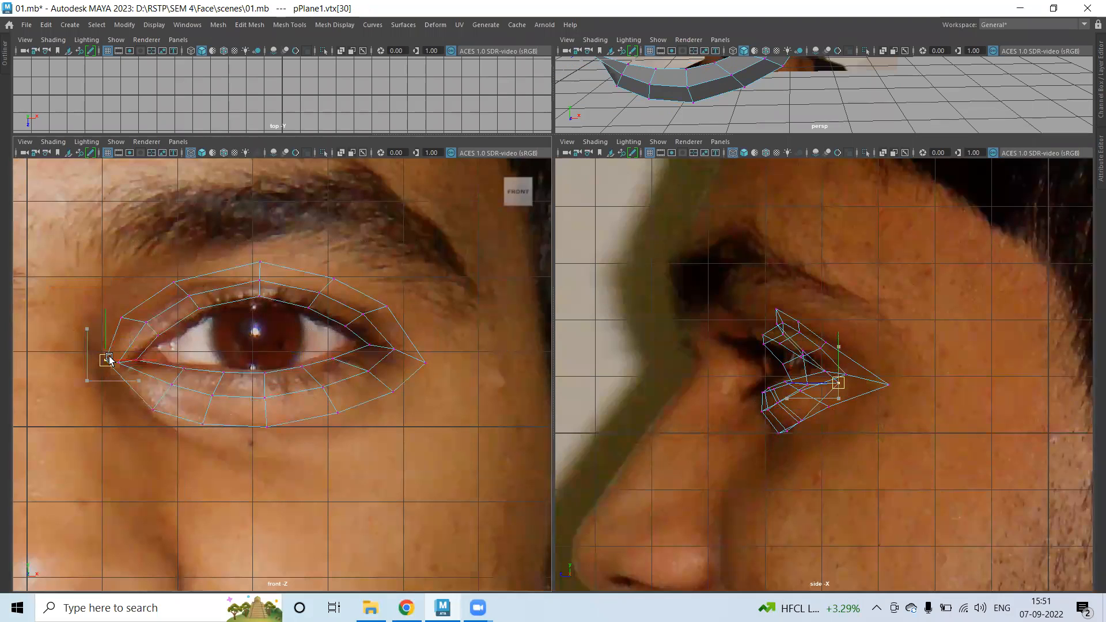
pyautogui.moveTo(788, 383); pyautogui.dragTo(749, 381)
pyautogui.press('Up')
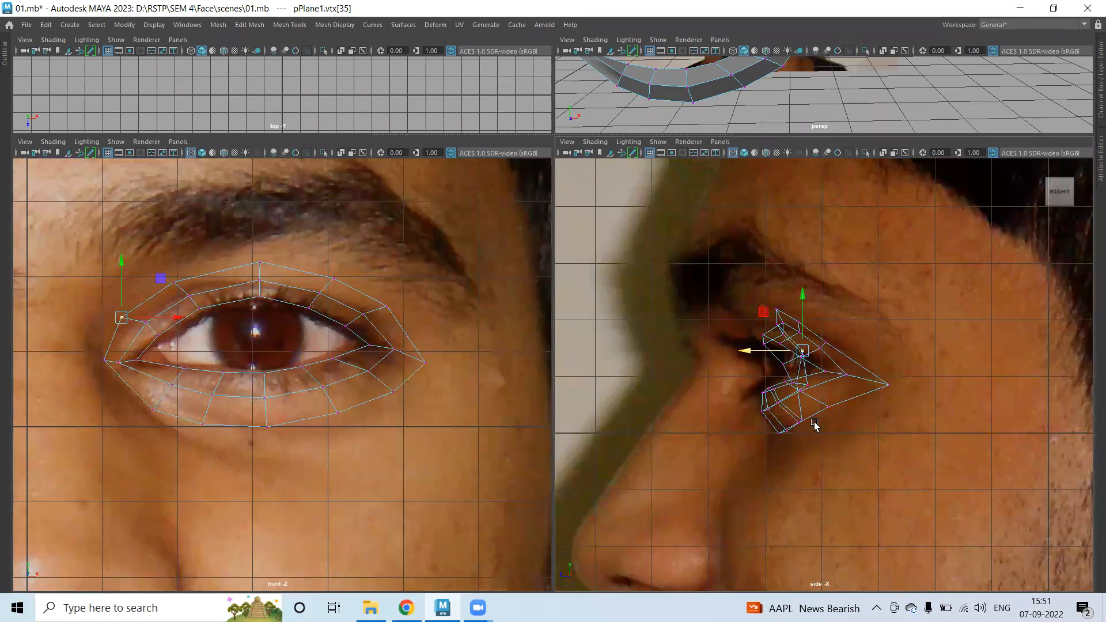
pyautogui.moveTo(752, 354); pyautogui.dragTo(727, 351)
pyautogui.press('Down')
pyautogui.press('Left')
pyautogui.moveTo(750, 424); pyautogui.dragTo(731, 418)
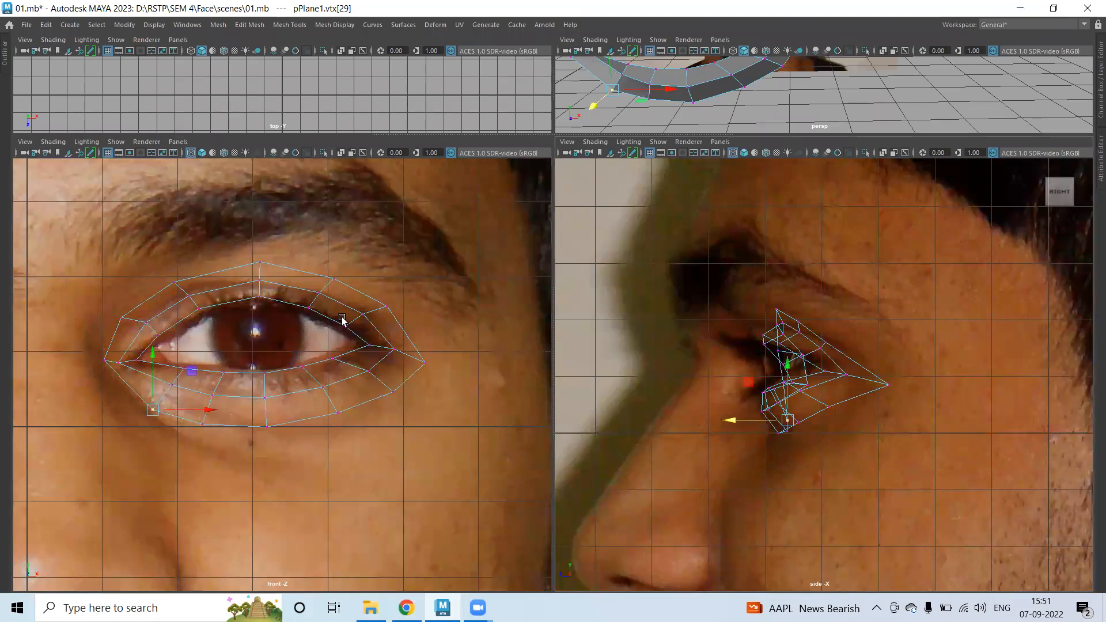
# In edge mode, lift the upper eyelid edge and push it forward in profile.
pyautogui.click(173, 282)
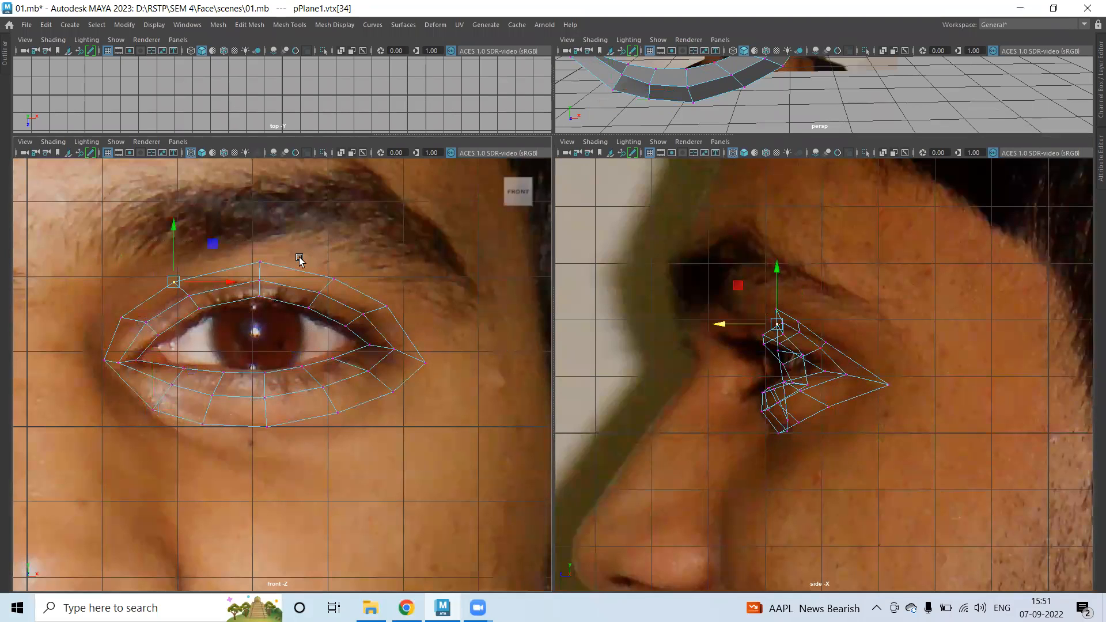
pyautogui.moveTo(250, 263); pyautogui.dragTo(246, 179, button='right')
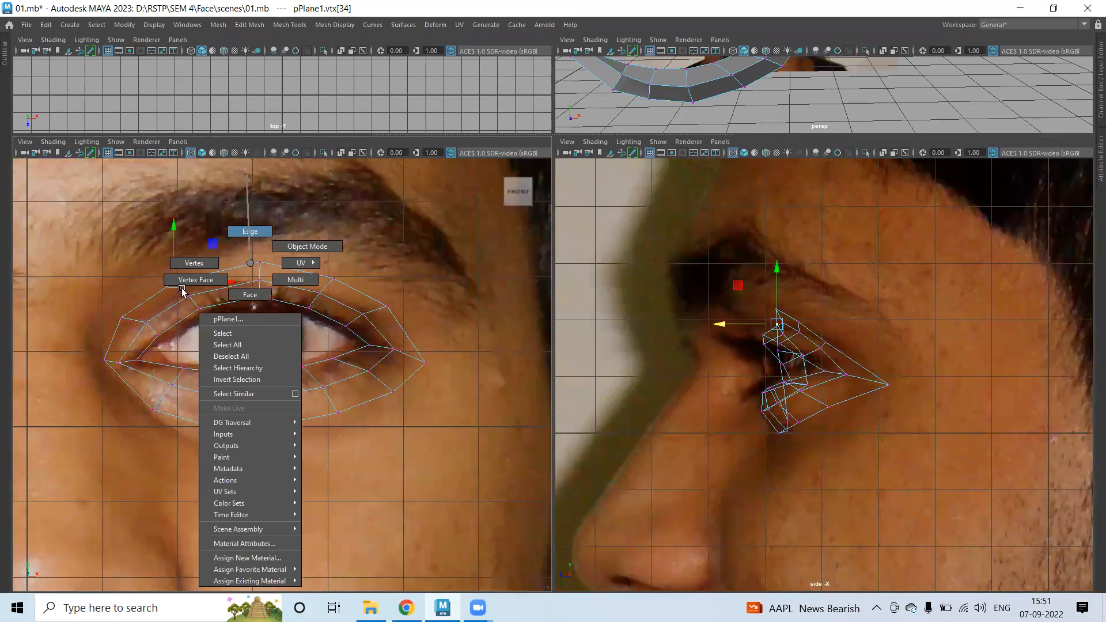
pyautogui.moveTo(182, 291); pyautogui.dragTo(165, 291, button='right')
pyautogui.click(325, 276)
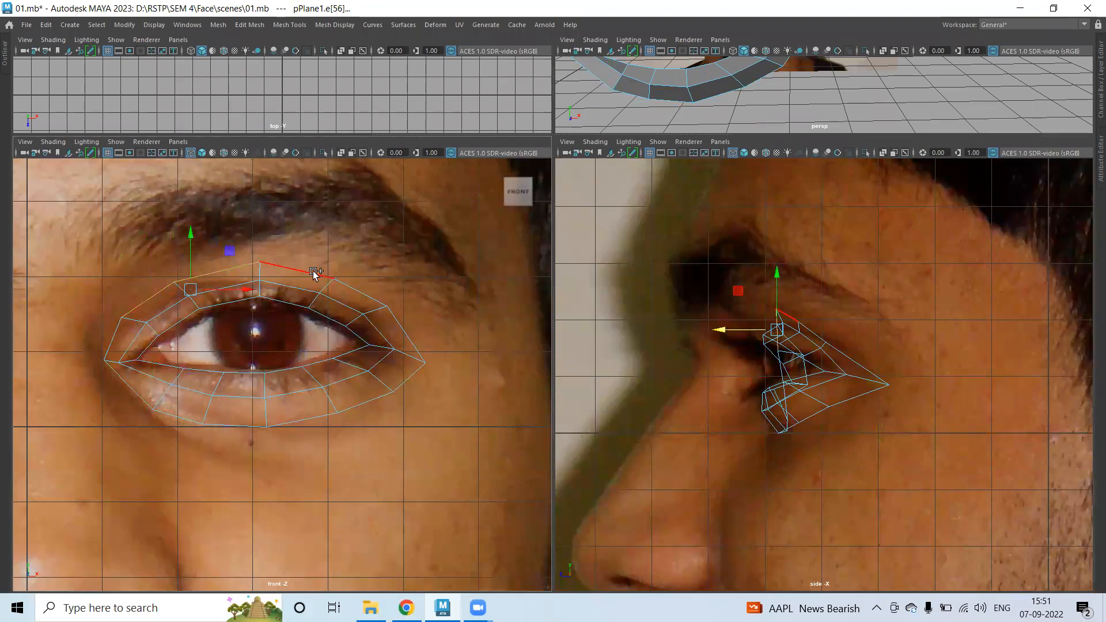
pyautogui.click(805, 334)
pyautogui.moveTo(801, 277); pyautogui.dragTo(800, 267)
pyautogui.moveTo(743, 319); pyautogui.dragTo(733, 321)
# In vertex mode, pull a lower-lid vertex down onto the cheek, undoing a trial top-vertex move.
pyautogui.moveTo(280, 253); pyautogui.dragTo(182, 237, button='right')
pyautogui.click(260, 248)
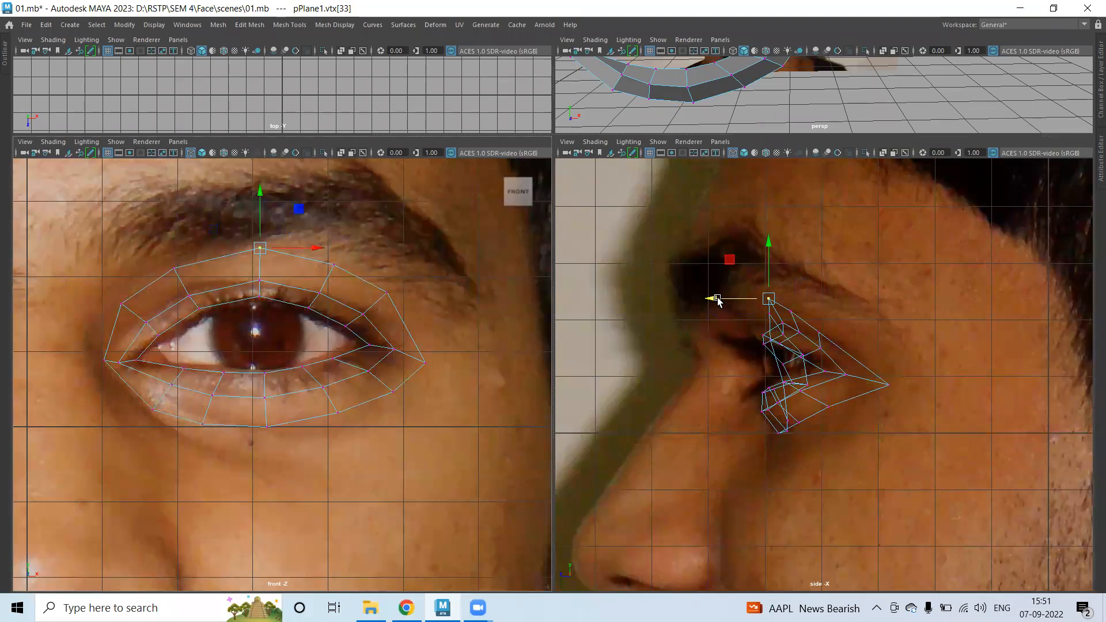
pyautogui.moveTo(718, 300); pyautogui.dragTo(712, 300)
pyautogui.hotkey('ctrl', 'z')
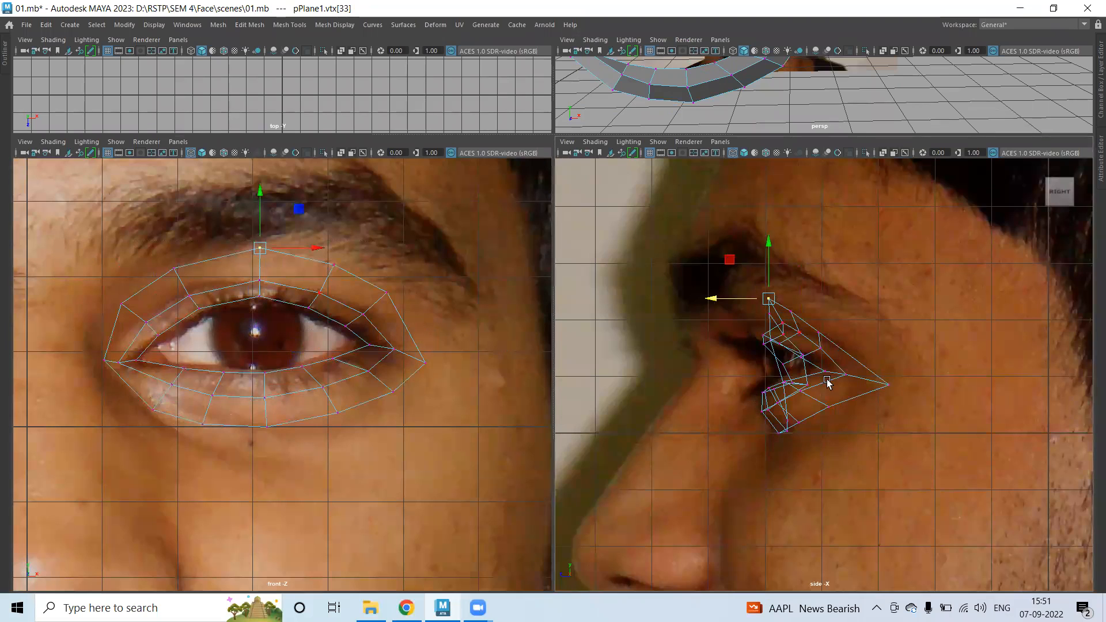
pyautogui.click(837, 409)
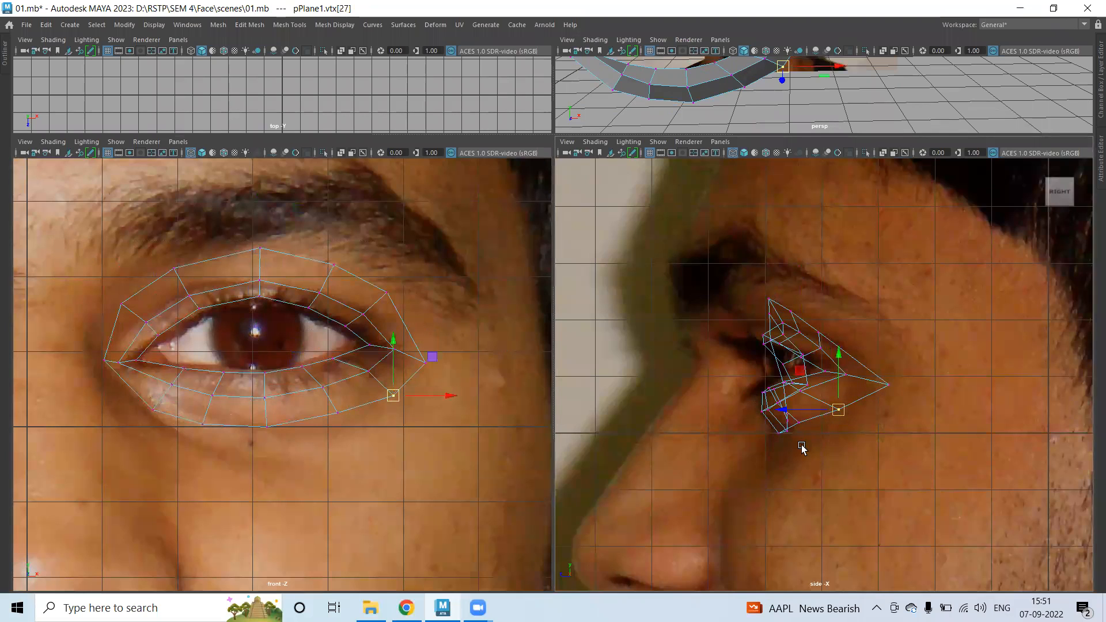
pyautogui.click(339, 412)
pyautogui.moveTo(339, 409); pyautogui.dragTo(338, 420)
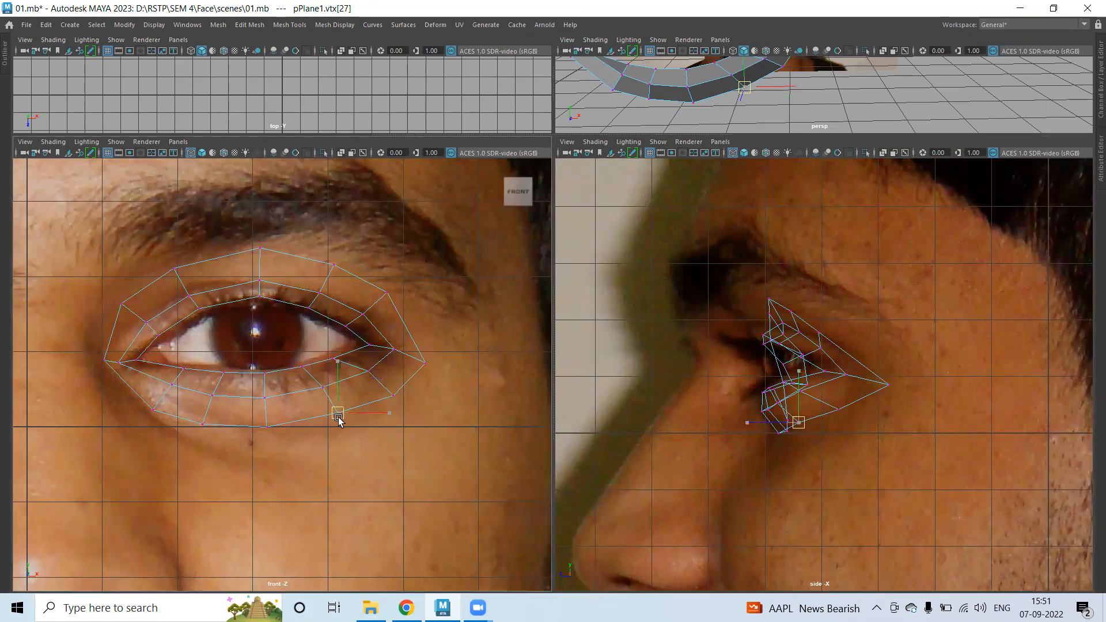
# Push the upper-lid vertices, from top to the outer corner, forward in depth.
pyautogui.click(267, 426)
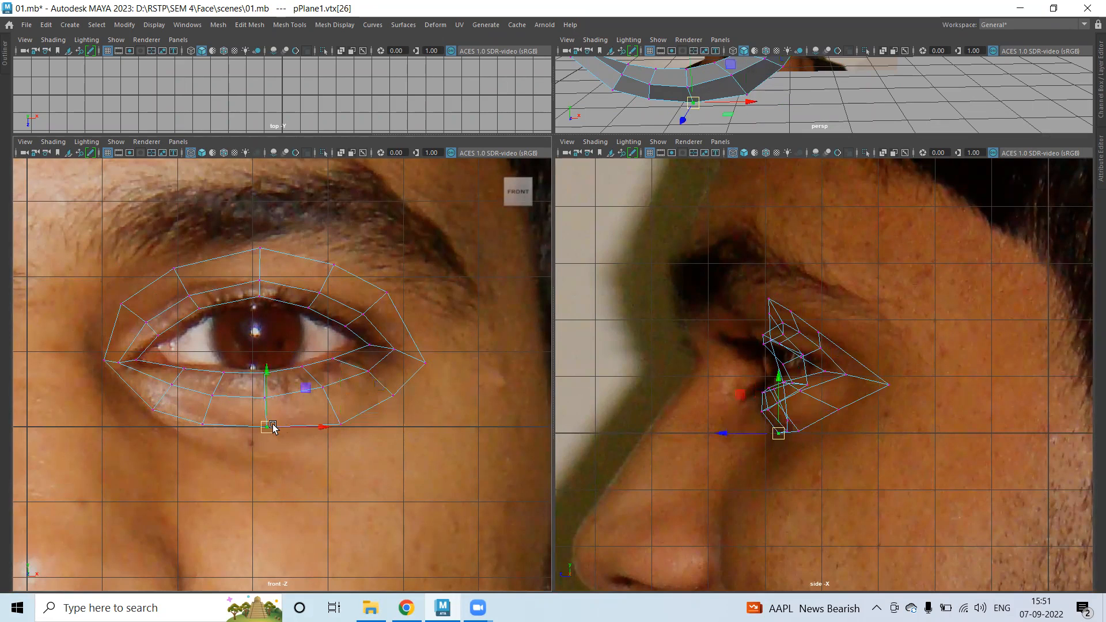
pyautogui.click(202, 423)
pyautogui.click(205, 430)
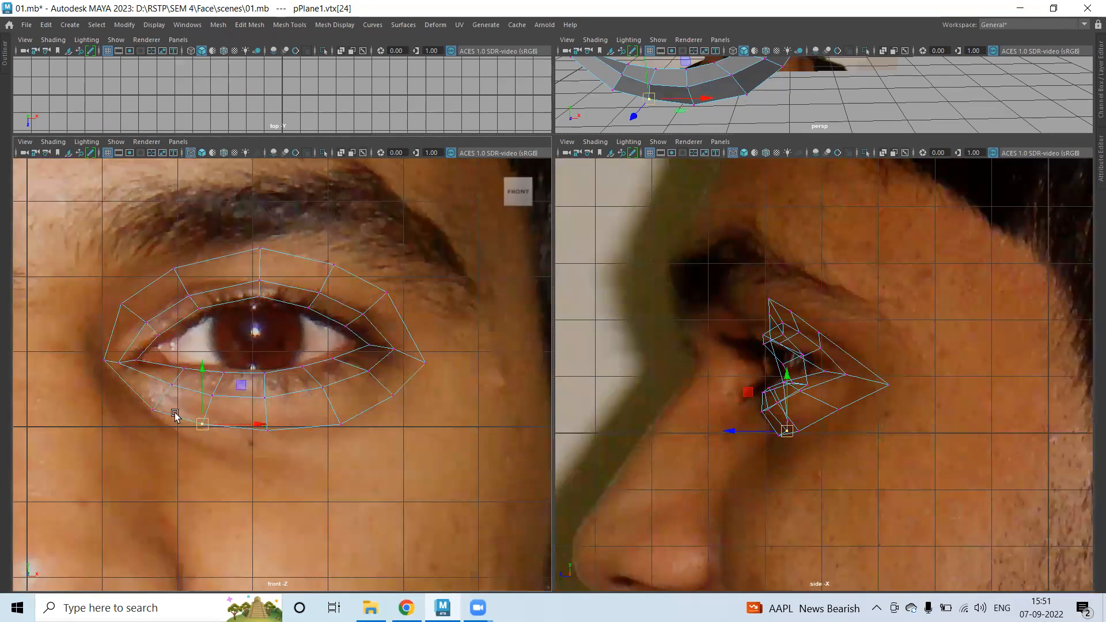
pyautogui.click(153, 406)
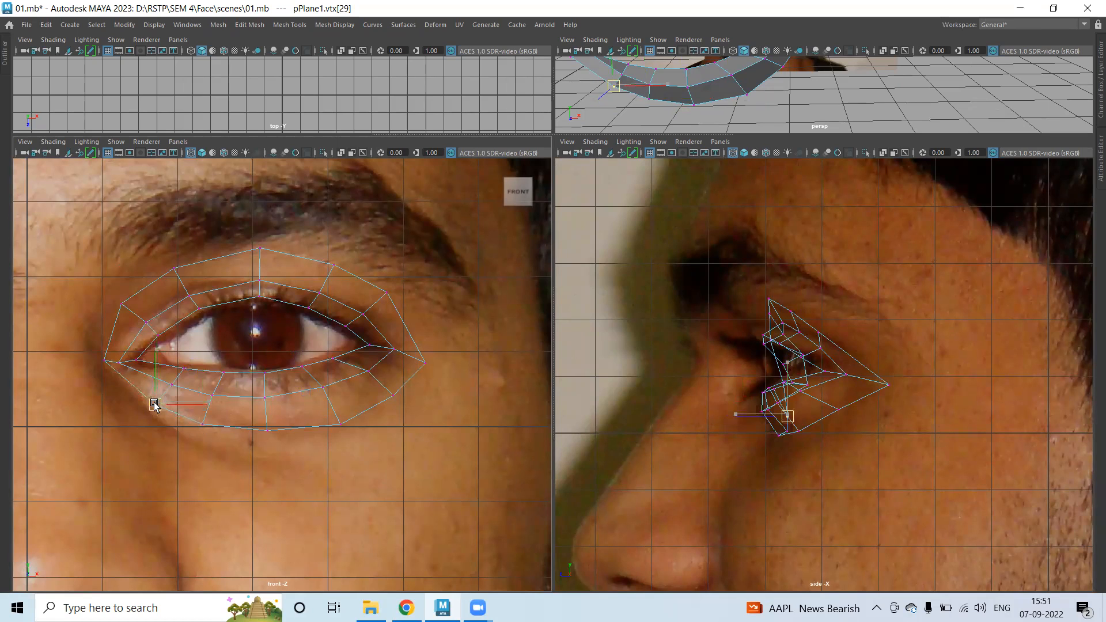
pyautogui.click(128, 306)
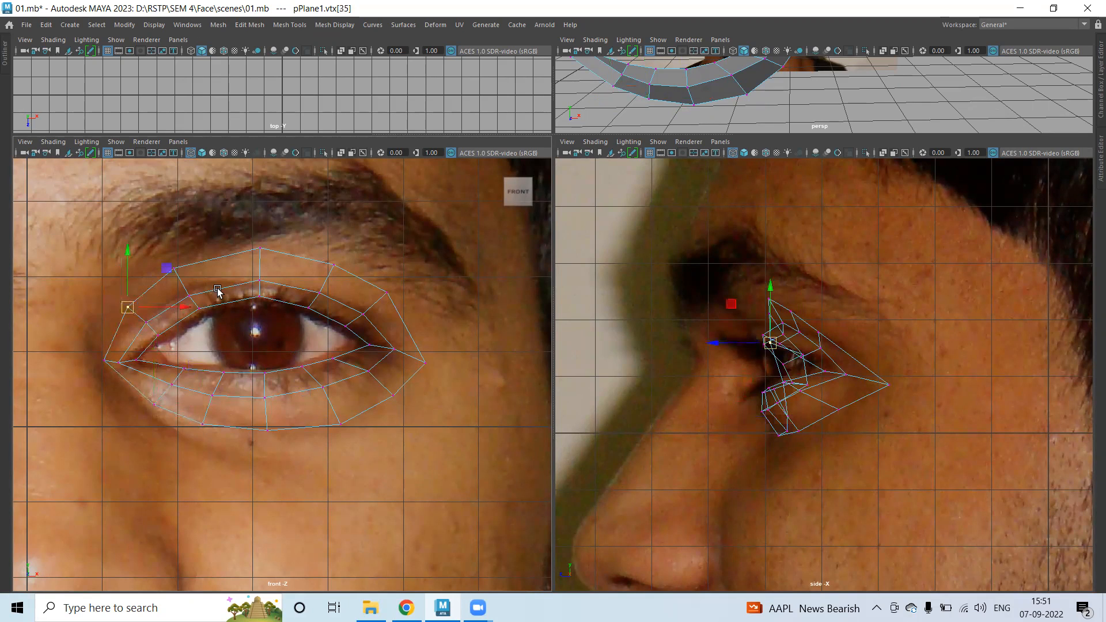
pyautogui.click(268, 252)
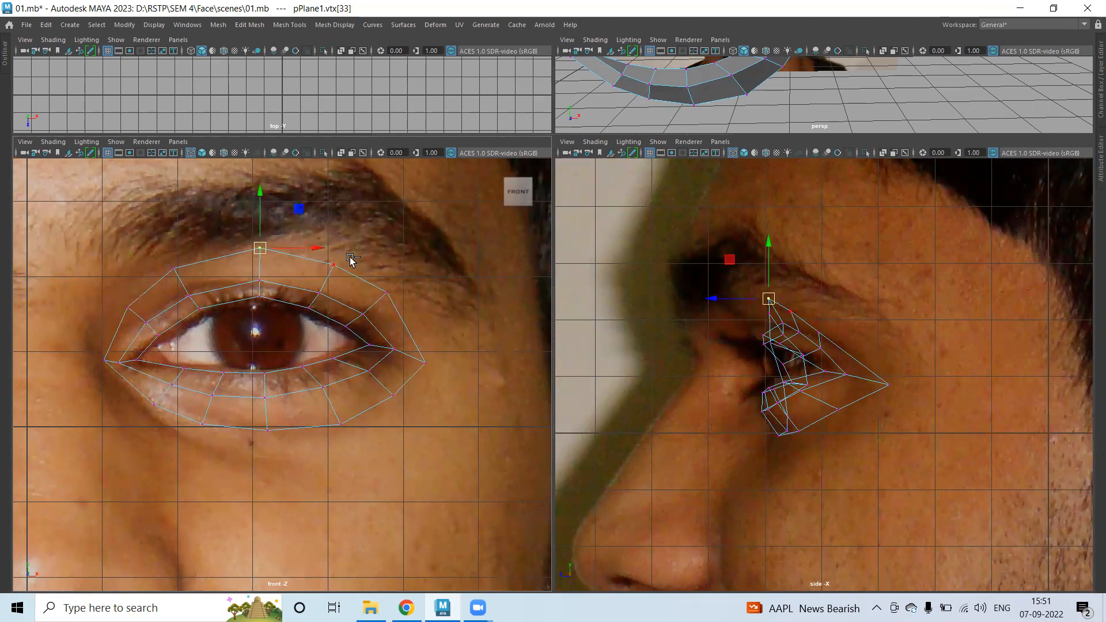
pyautogui.keyDown('shift'); pyautogui.click(336, 265); pyautogui.keyUp('shift')
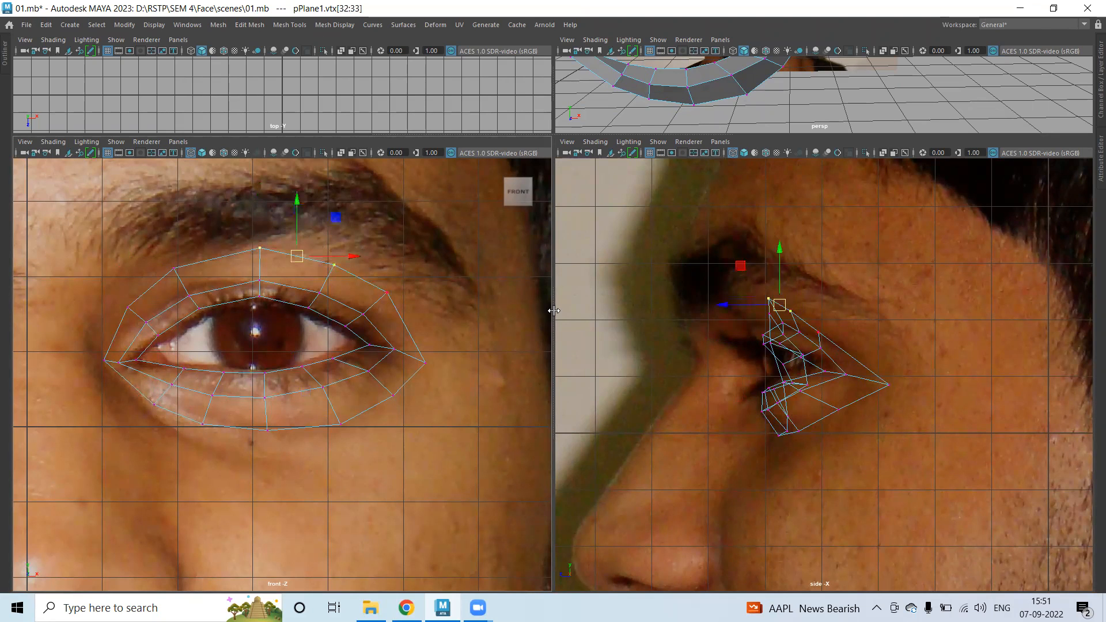
pyautogui.keyDown('shift'); pyautogui.click(403, 289); pyautogui.keyUp('shift')
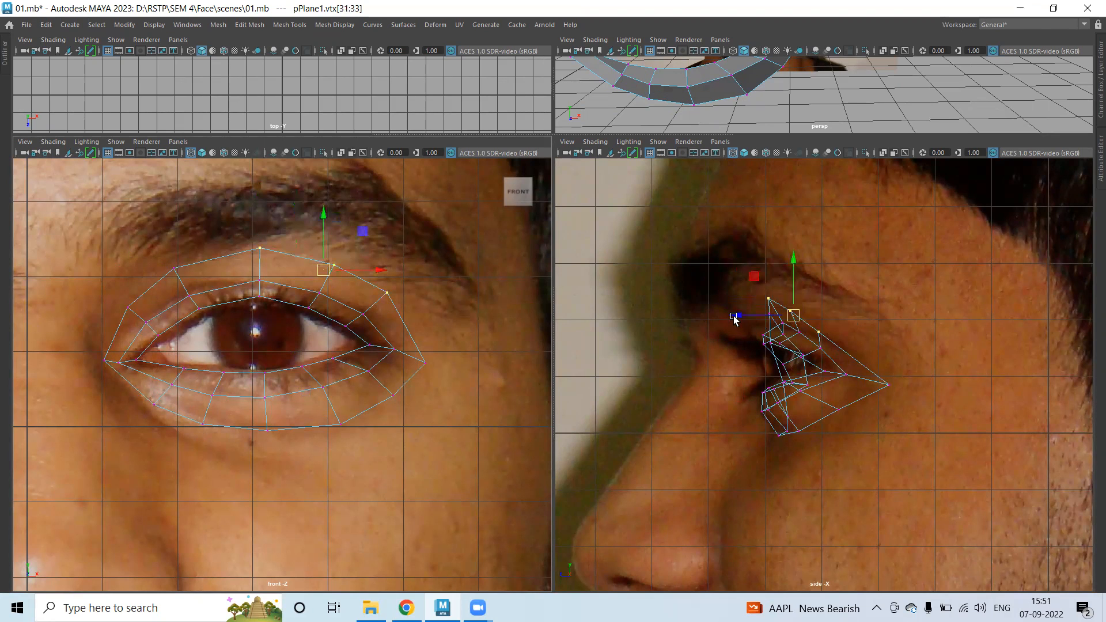
pyautogui.moveTo(733, 316); pyautogui.dragTo(728, 317)
# Move the outer eye-corner vertex forward in depth, then select the ring's outer border edges.
pyautogui.click(886, 390)
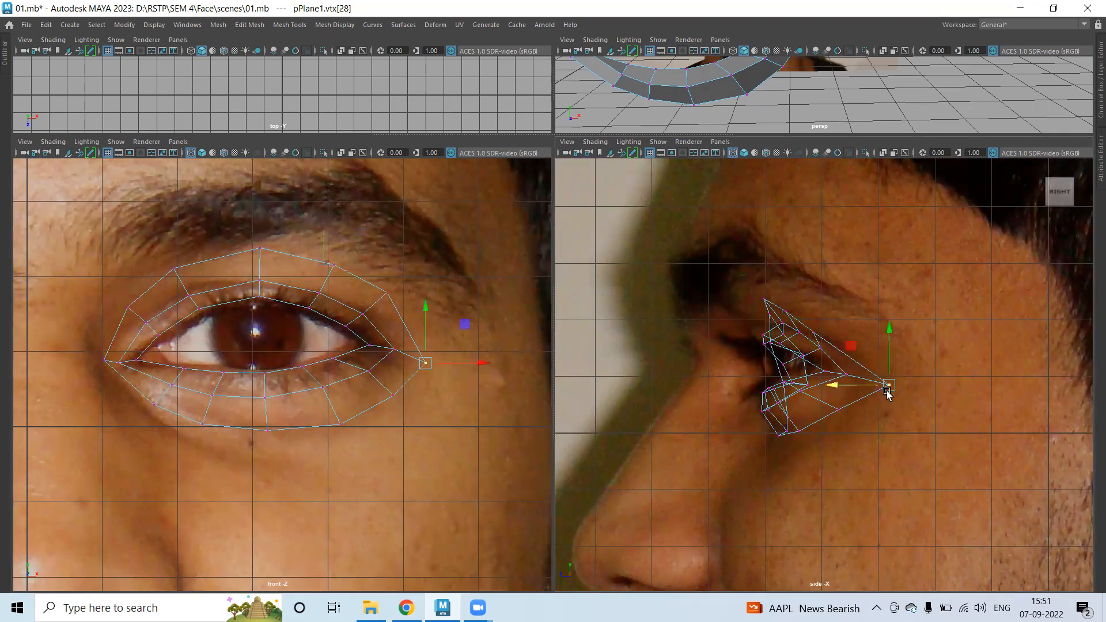
pyautogui.moveTo(853, 387); pyautogui.dragTo(841, 387)
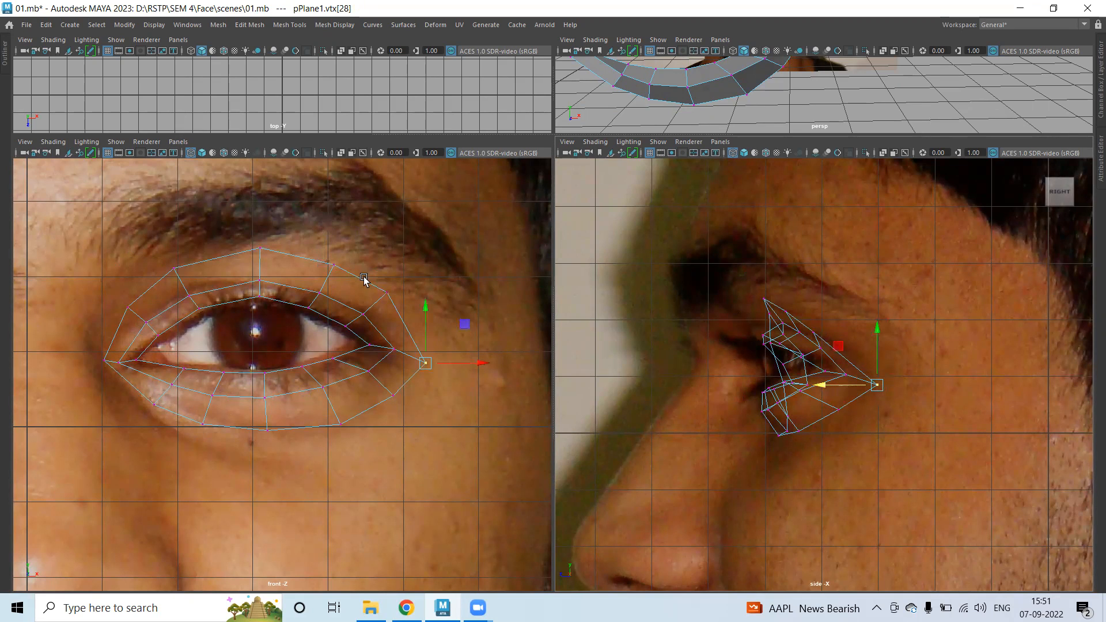
pyautogui.moveTo(358, 275); pyautogui.dragTo(353, 224, button='right')
pyautogui.click(391, 311)
# Extrude the outer border edges into a new loop and scale it outward around the eye.
pyautogui.keyDown('shift'); pyautogui.moveTo(412, 279); pyautogui.dragTo(402, 316, button='right'); pyautogui.keyUp('shift')
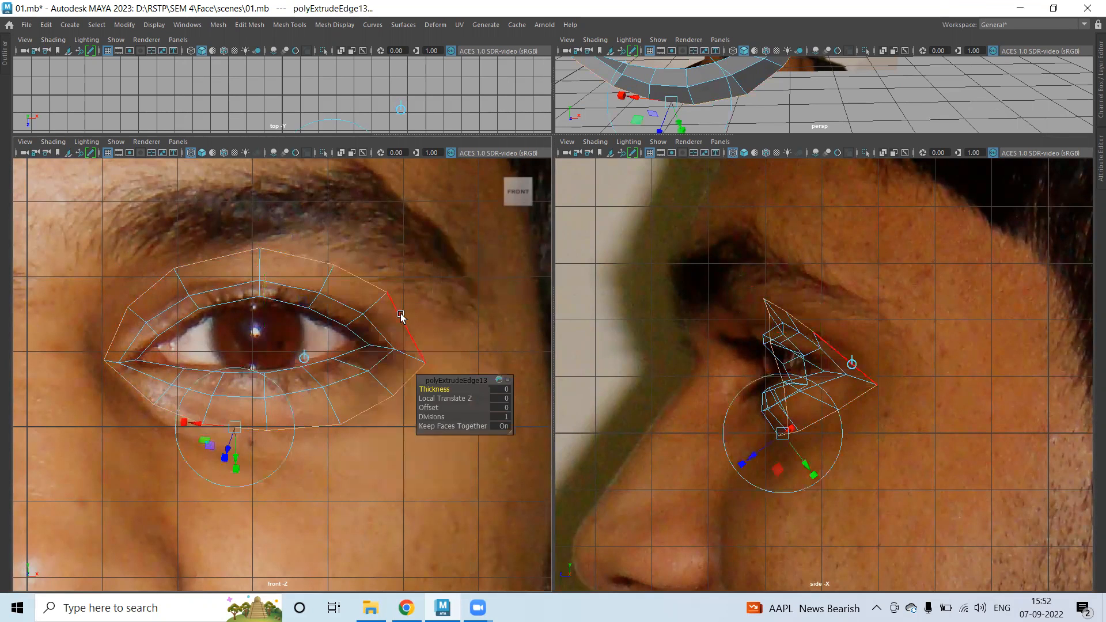
pyautogui.press('r')
pyautogui.moveTo(264, 339); pyautogui.dragTo(308, 341)
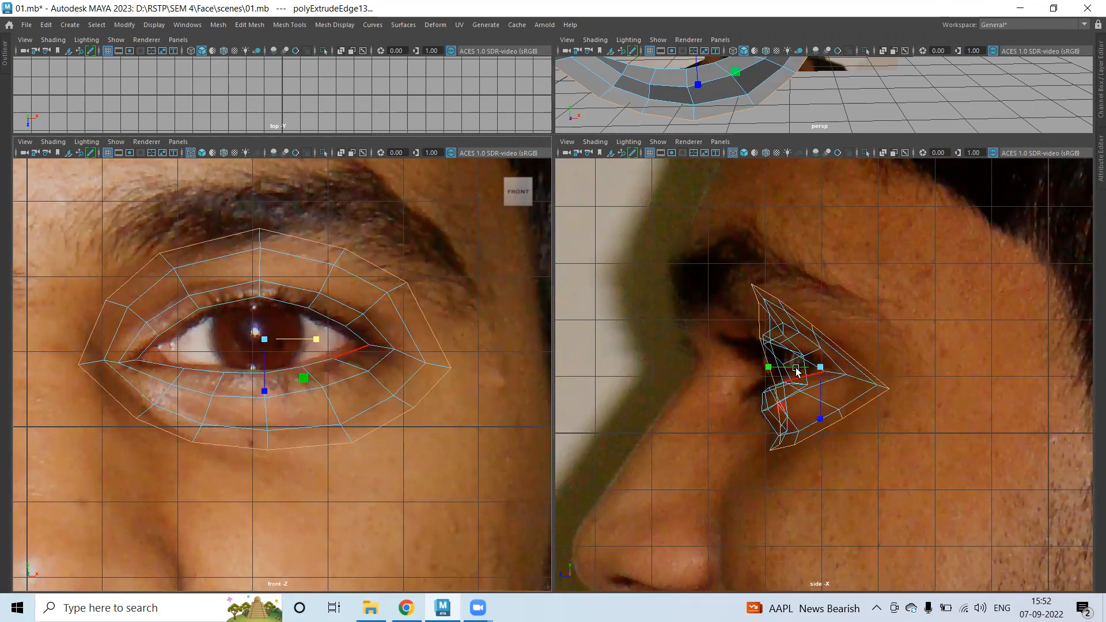
# Deselect the loop's upper half and move the lower edges forward and down across the cheek.
pyautogui.keyDown('ctrl'); pyautogui.moveTo(82, 241); pyautogui.dragTo(497, 376); pyautogui.keyUp('ctrl')
pyautogui.press('w')
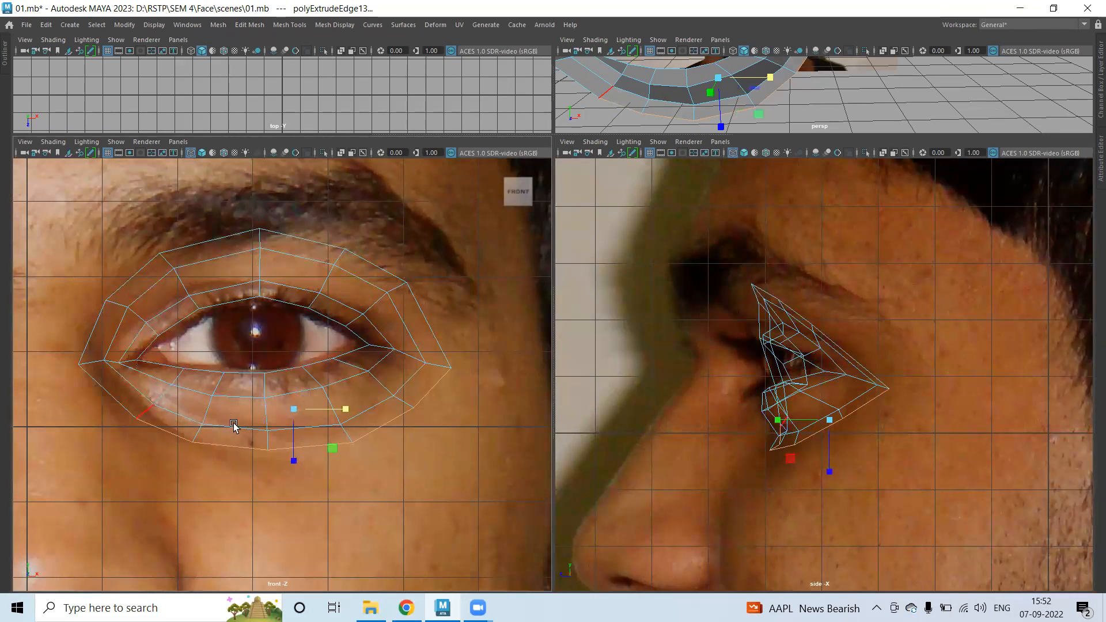
pyautogui.moveTo(772, 421); pyautogui.dragTo(784, 426)
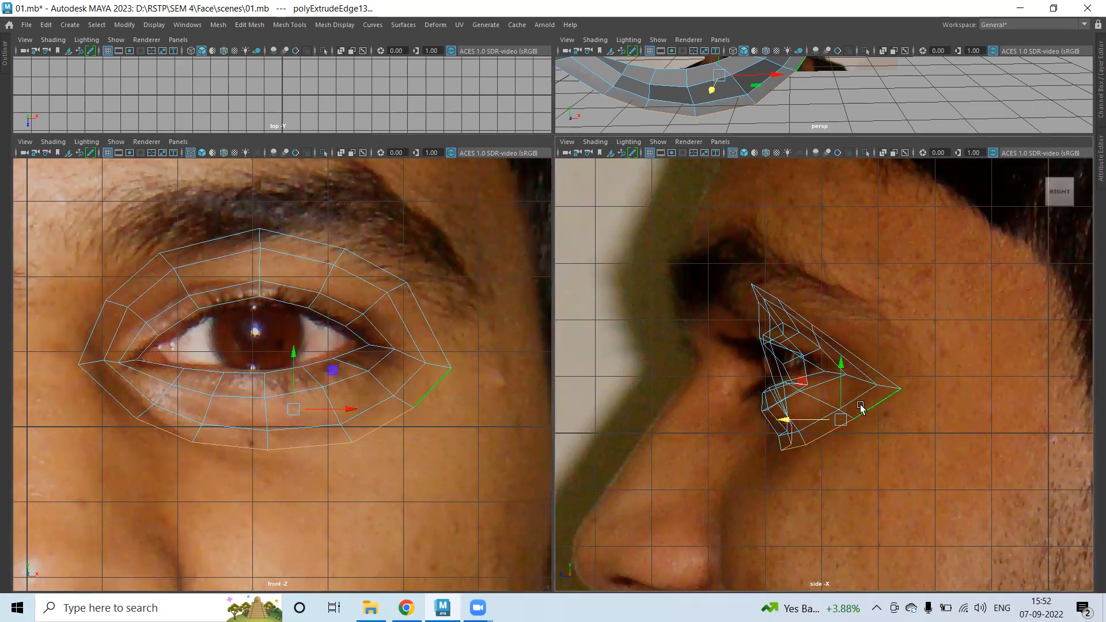
pyautogui.moveTo(840, 363); pyautogui.dragTo(839, 372)
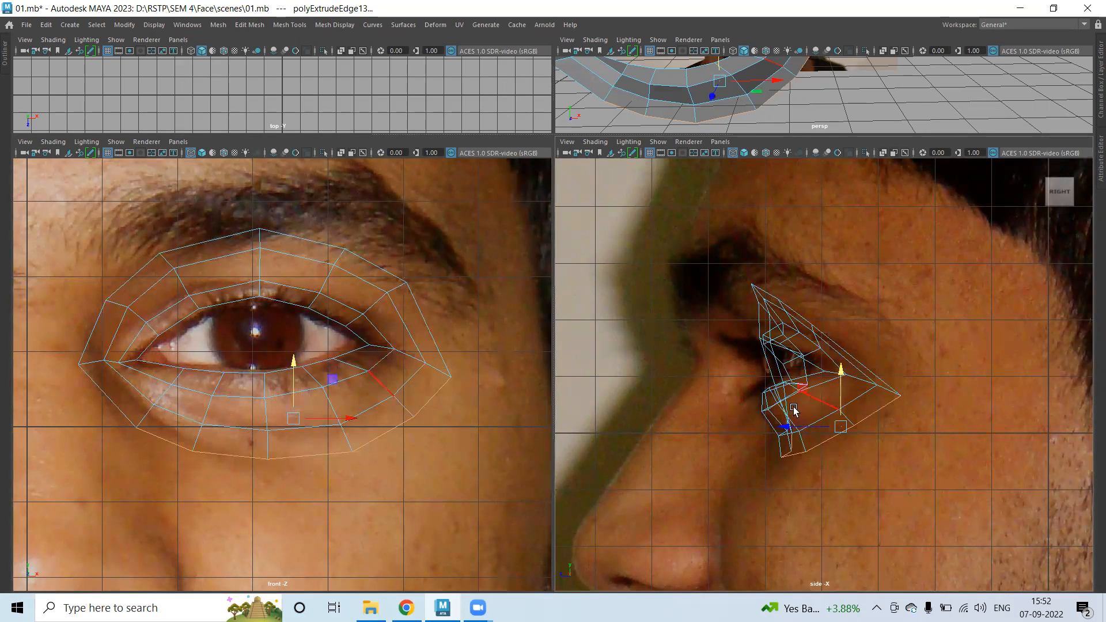
pyautogui.moveTo(782, 425); pyautogui.dragTo(778, 425)
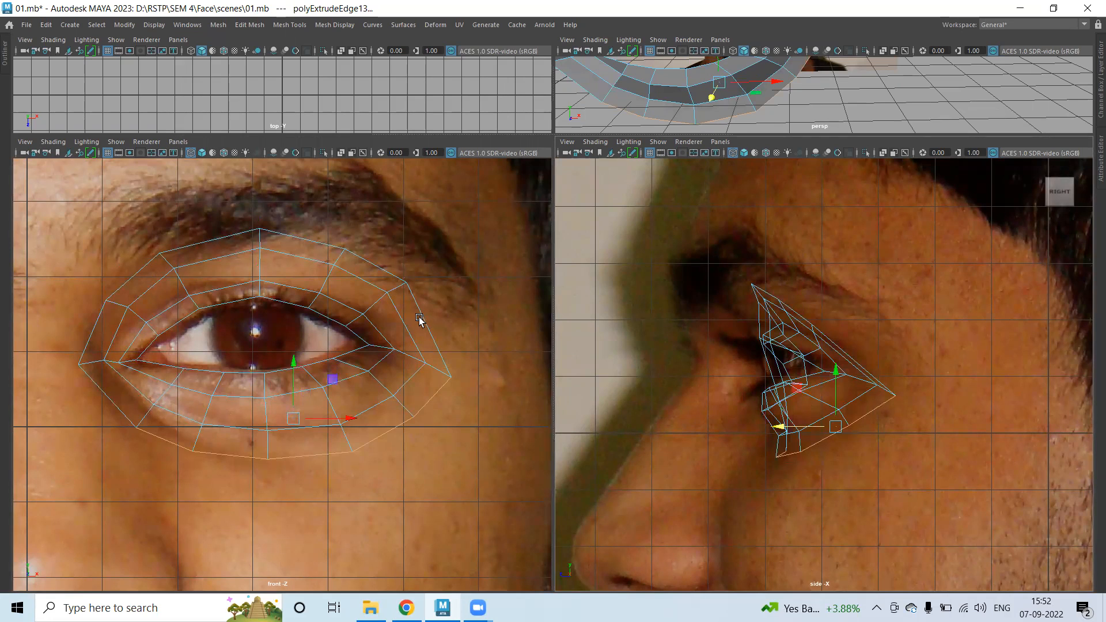
pyautogui.moveTo(351, 302)
pyautogui.mouseDown(button='right')
pyautogui.moveTo(357, 271)
pyautogui.moveTo(331, 302)
pyautogui.mouseUp(button='right')
# Pull the new loop's inner corner vertex toward the eye, raise it, and bring it and the vertex below forward.
pyautogui.click(79, 364)
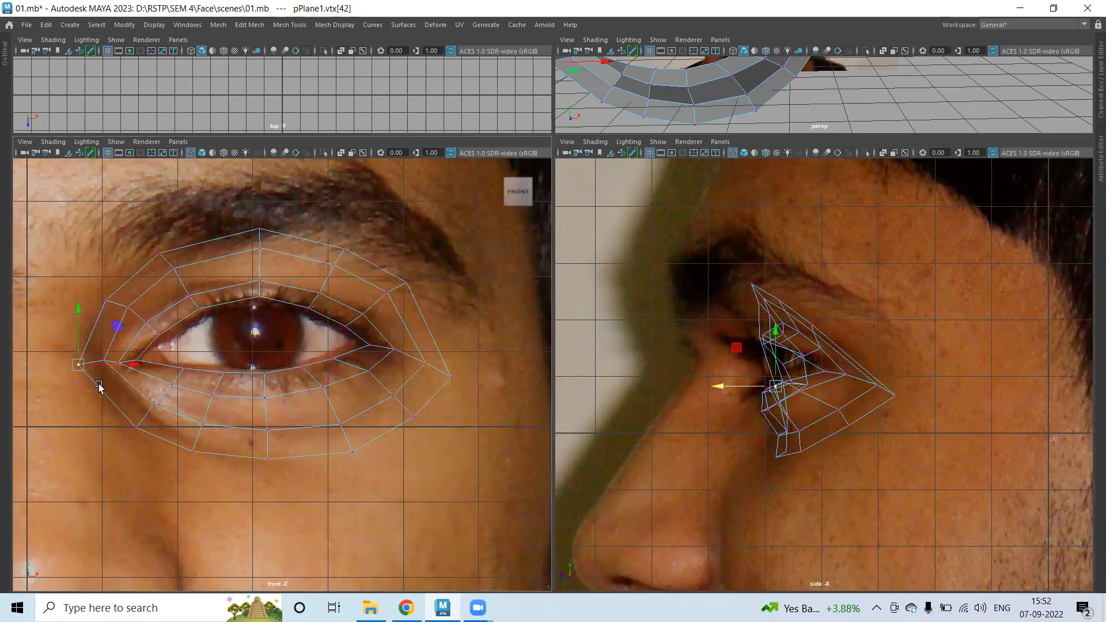
pyautogui.moveTo(130, 364); pyautogui.dragTo(146, 363)
pyautogui.moveTo(92, 307); pyautogui.dragTo(92, 304)
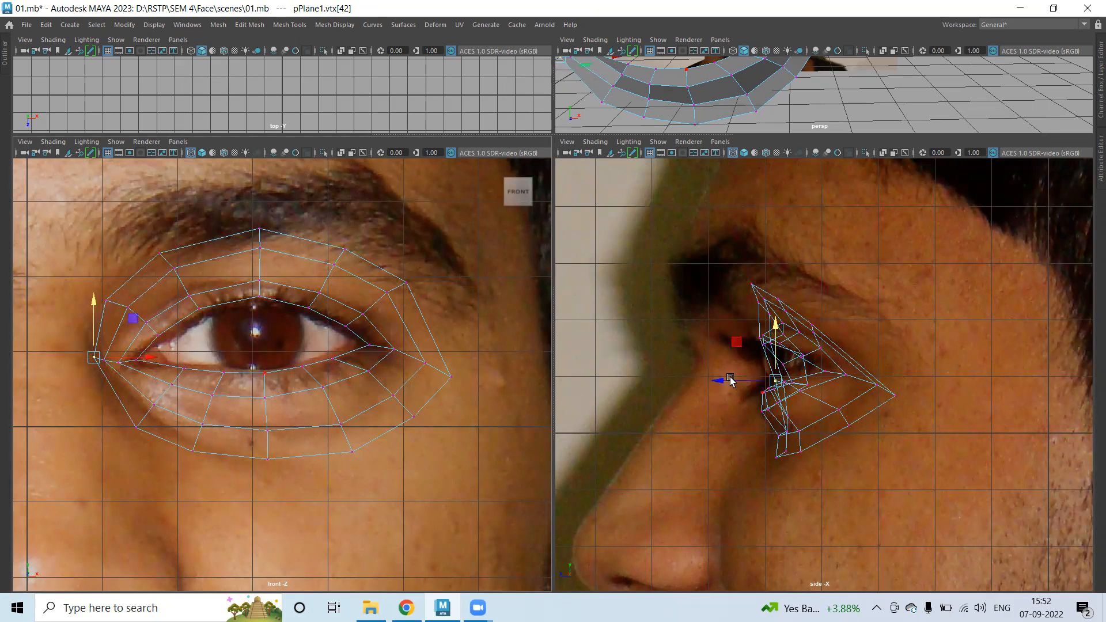
pyautogui.moveTo(730, 380); pyautogui.dragTo(701, 378)
pyautogui.click(786, 433)
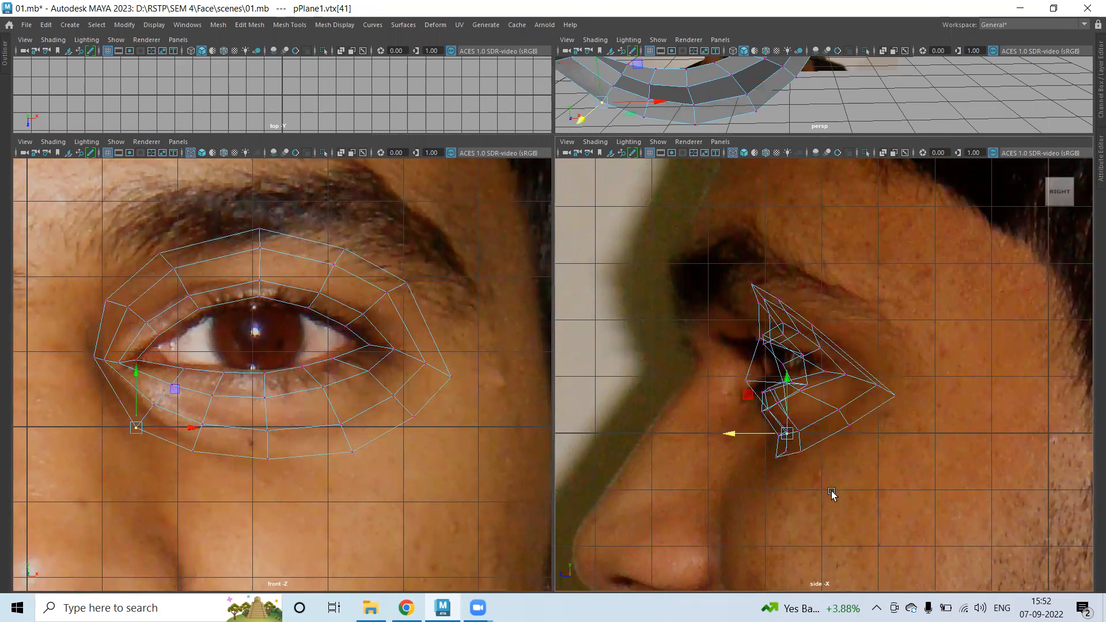
pyautogui.moveTo(742, 435); pyautogui.dragTo(712, 451)
# Move the loop's upper inner vertex forward and re-nudge the inner corner and lower vertices in depth.
pyautogui.click(785, 451)
pyautogui.click(747, 381)
pyautogui.click(760, 338)
pyautogui.moveTo(712, 340); pyautogui.dragTo(682, 338)
pyautogui.click(759, 302)
pyautogui.click(743, 337)
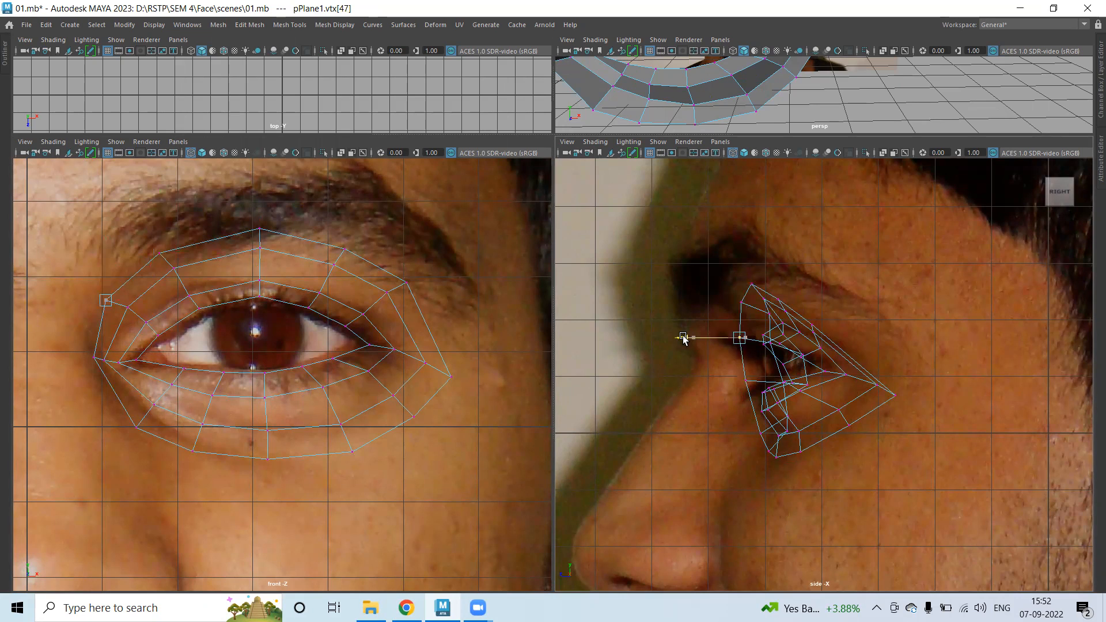
pyautogui.click(739, 381)
pyautogui.moveTo(701, 378); pyautogui.dragTo(698, 378)
pyautogui.click(764, 433)
pyautogui.moveTo(722, 435); pyautogui.dragTo(706, 452)
pyautogui.click(768, 451)
# Raise the new loop's upper outer vertices toward the brow.
pyautogui.click(858, 429)
pyautogui.moveTo(902, 406); pyautogui.dragTo(897, 404)
pyautogui.click(807, 333)
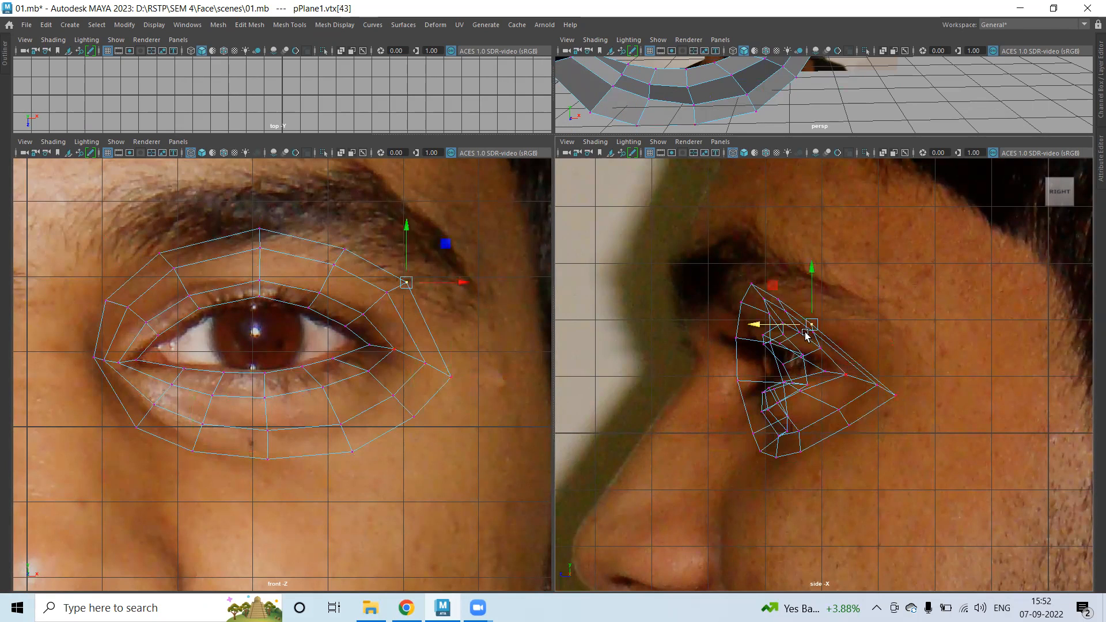
pyautogui.moveTo(814, 299); pyautogui.dragTo(814, 280)
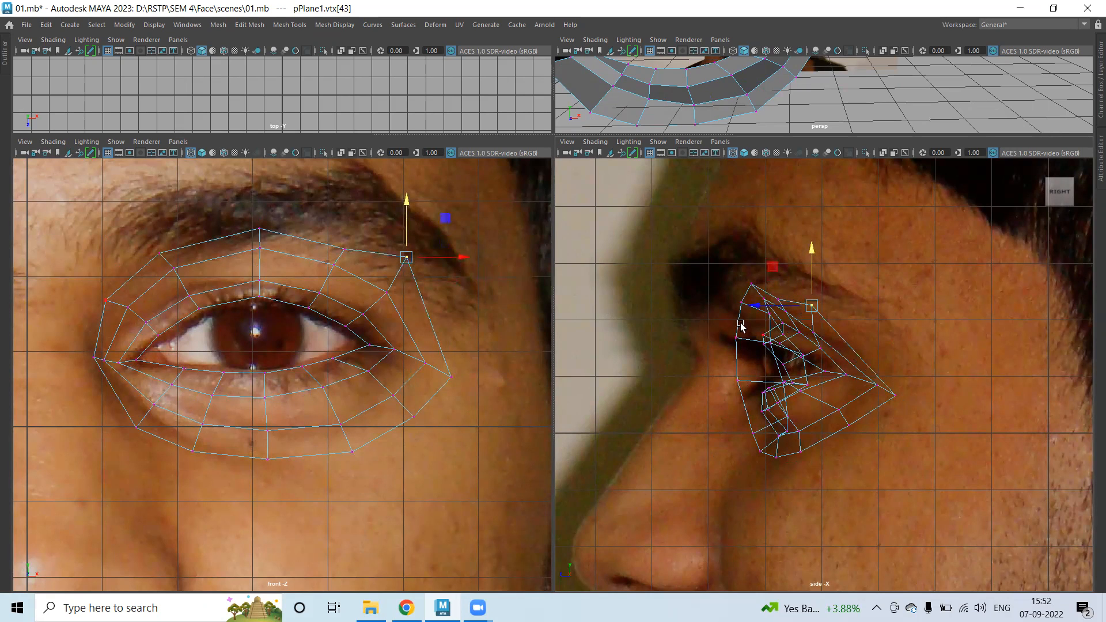
pyautogui.click(778, 301)
pyautogui.moveTo(781, 255); pyautogui.dragTo(783, 239)
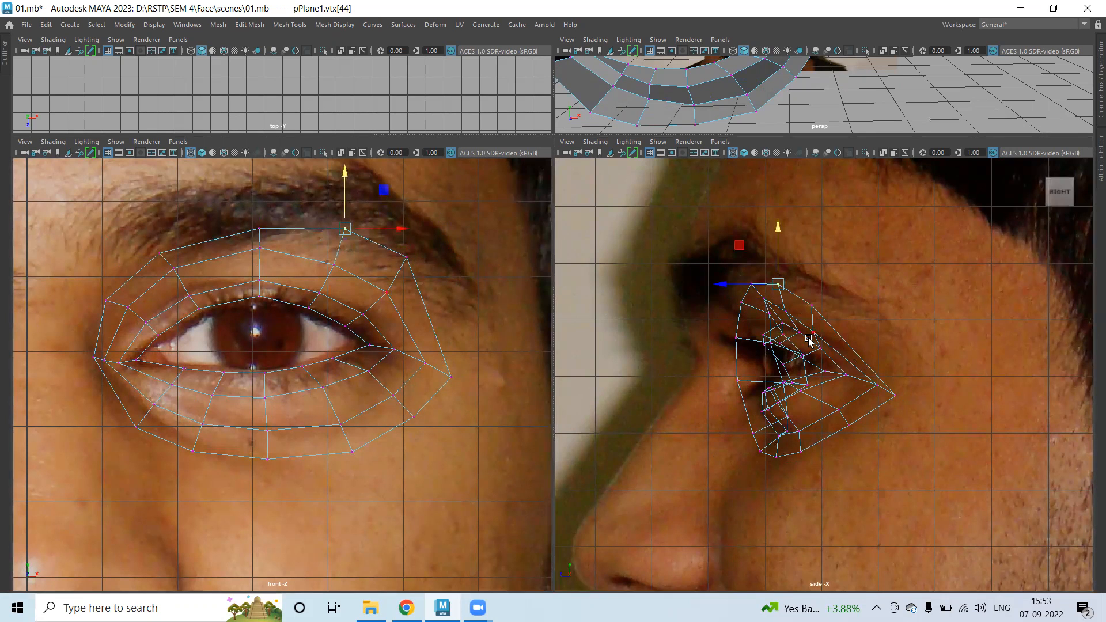
# In the side view, lower an upper eye-ring vertex slightly.
pyautogui.scroll(3, 808, 341)
pyautogui.scroll(-4, 761, 316)
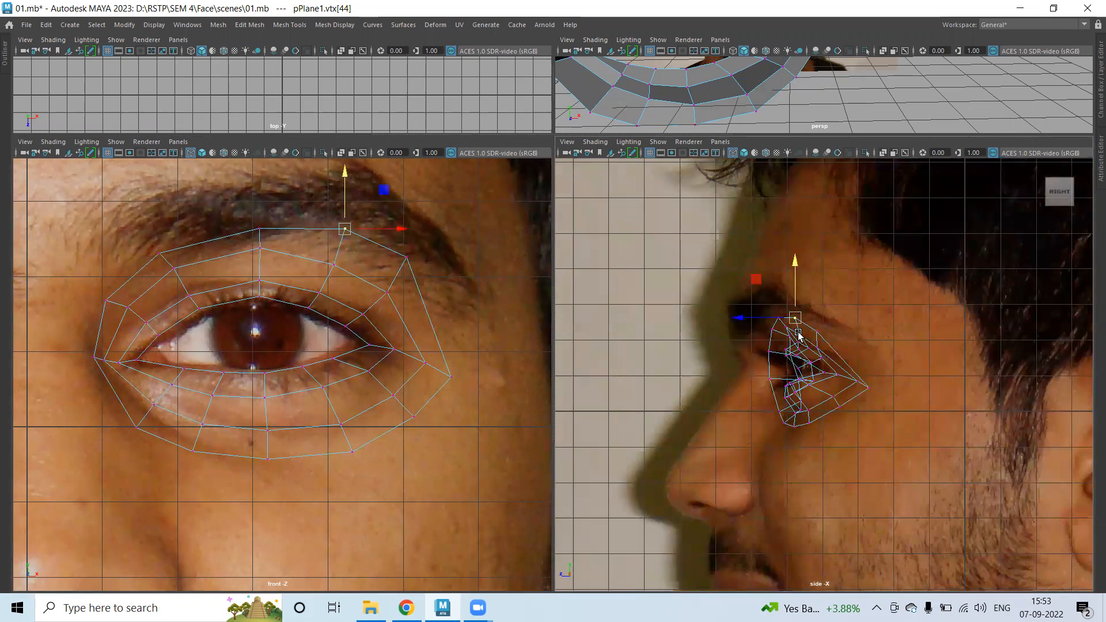
pyautogui.scroll(3, 798, 335)
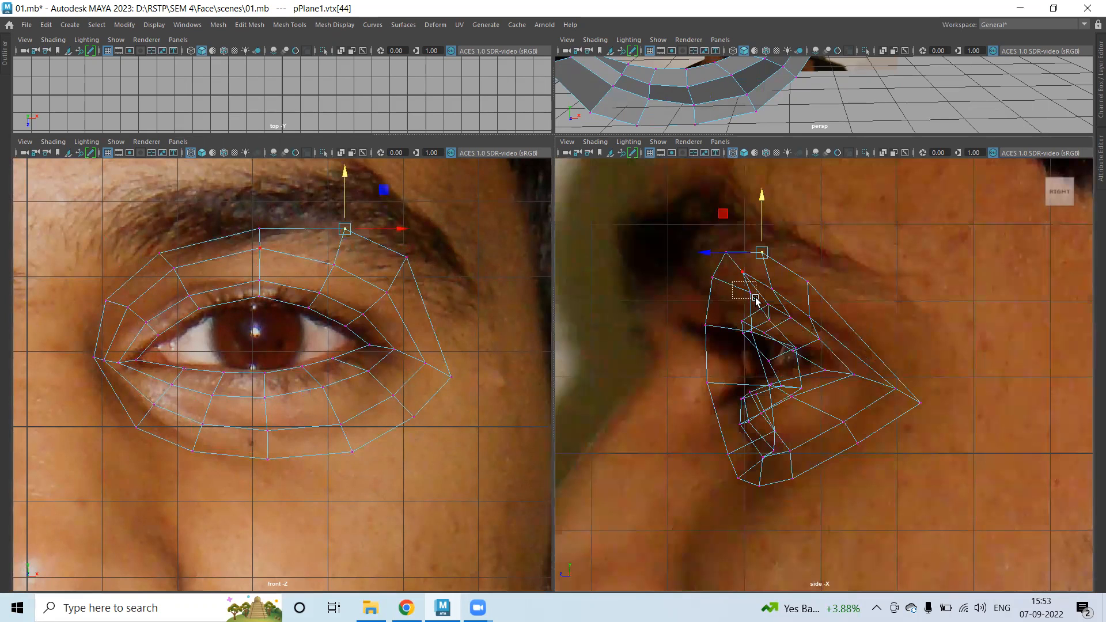
pyautogui.moveTo(756, 300); pyautogui.dragTo(691, 292)
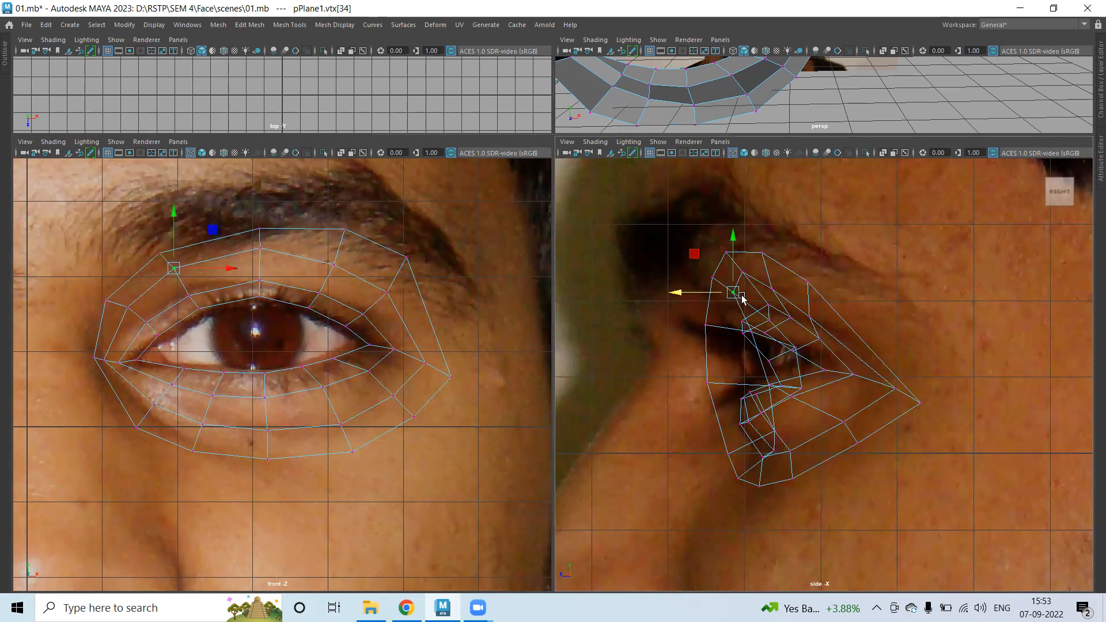
pyautogui.click(739, 273)
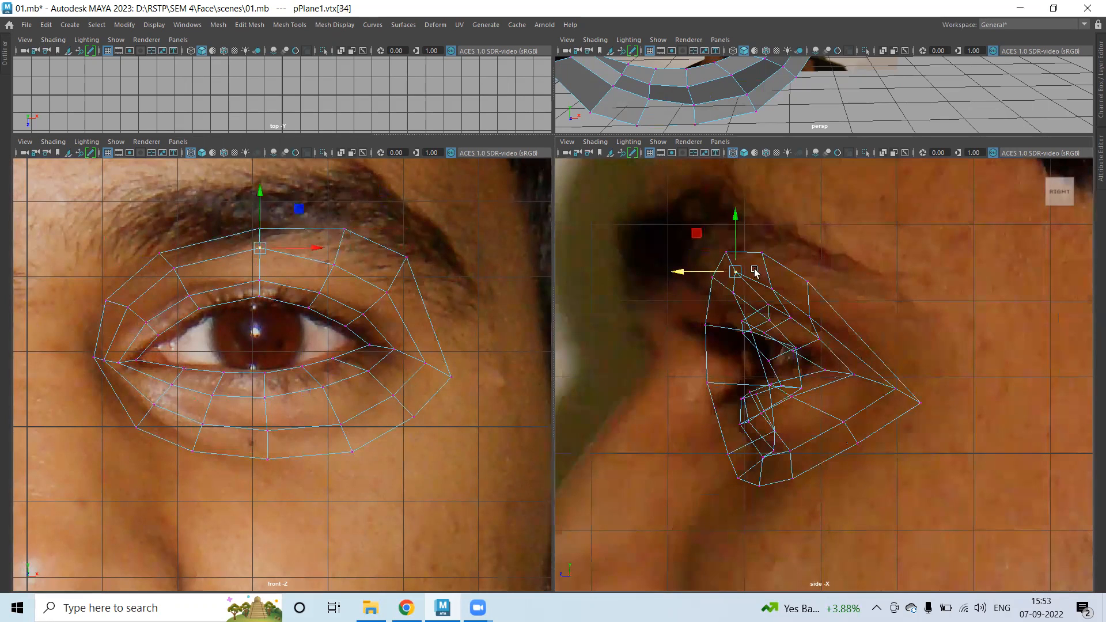
pyautogui.moveTo(733, 211); pyautogui.dragTo(734, 220)
pyautogui.click(771, 286)
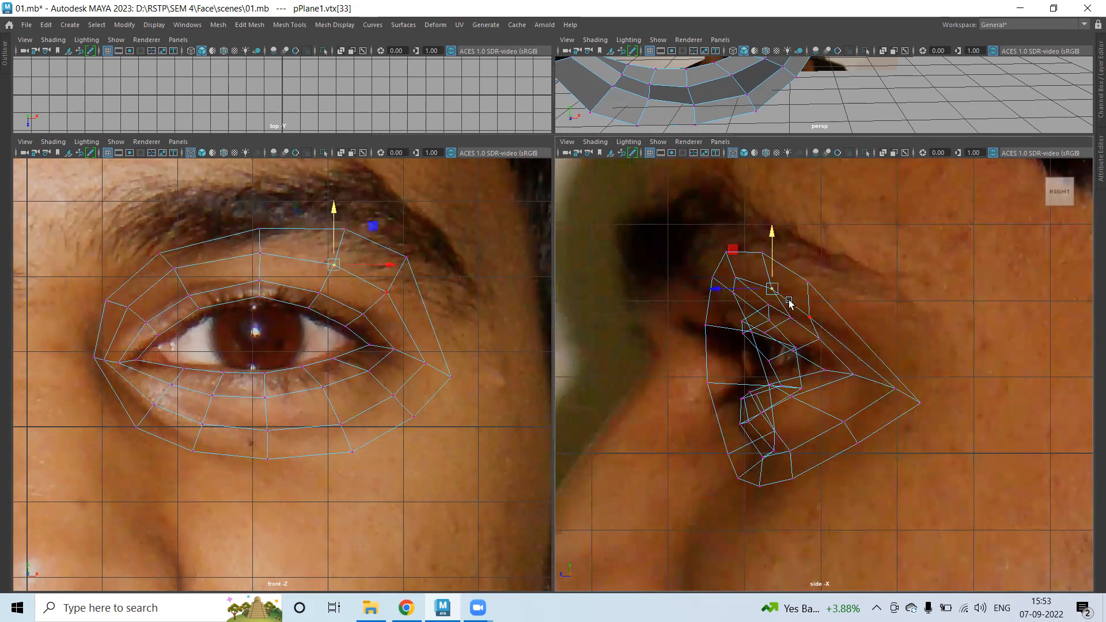
# In the front view, lower the upper-lid vertex, shift the upper corner down-right, and raise the lower-right corner and mid-edge vertices.
pyautogui.click(259, 226)
pyautogui.click(346, 219)
pyautogui.moveTo(345, 196); pyautogui.dragTo(344, 202)
pyautogui.click(406, 258)
pyautogui.moveTo(406, 258); pyautogui.dragTo(415, 268)
pyautogui.click(450, 377)
pyautogui.moveTo(452, 345); pyautogui.dragTo(484, 355)
pyautogui.click(425, 356)
pyautogui.moveTo(426, 322); pyautogui.dragTo(425, 314)
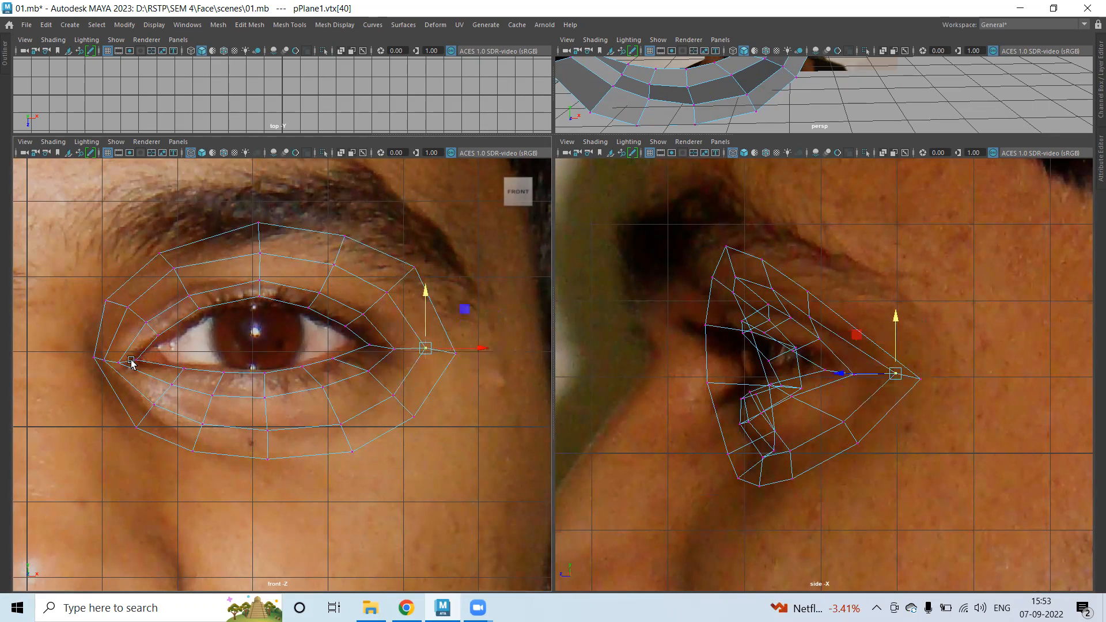
# Raise the outer corner vertex slightly and move it left to fit the eye corner.
pyautogui.click(393, 346)
pyautogui.click(459, 352)
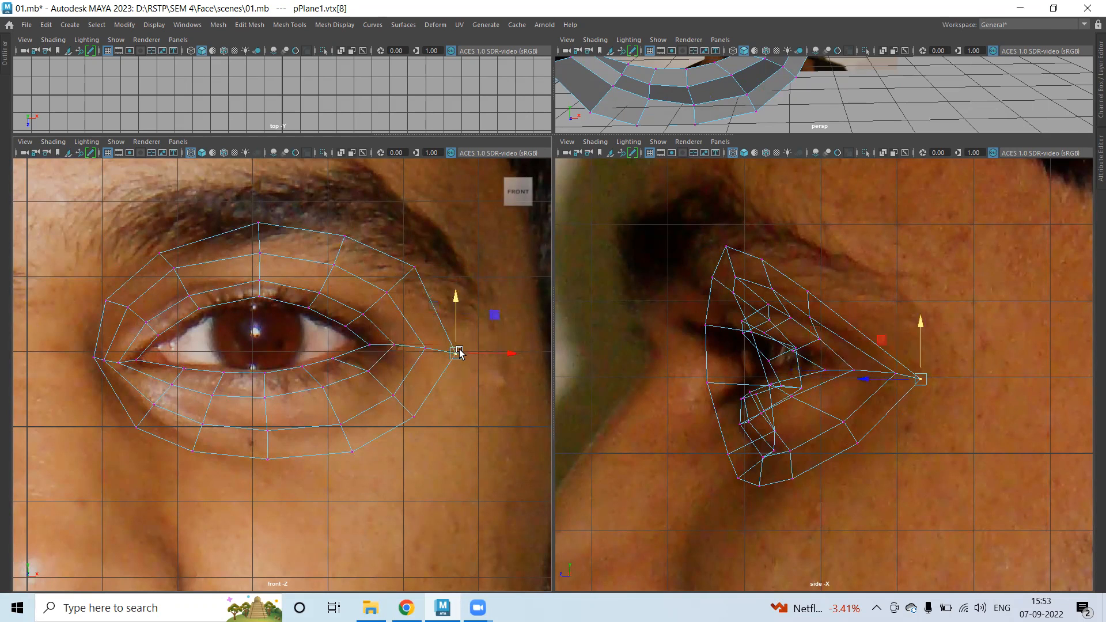
pyautogui.click(466, 346)
pyautogui.moveTo(471, 334); pyautogui.dragTo(442, 330)
pyautogui.moveTo(513, 346); pyautogui.dragTo(505, 345)
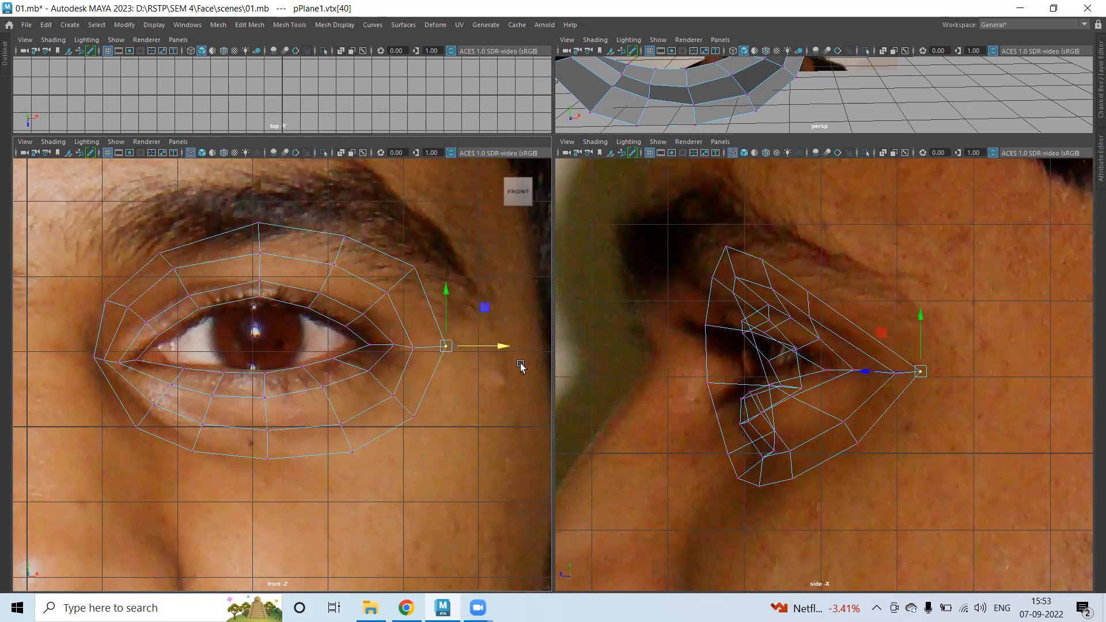
# Raise a lower-left vertex of the ring slightly to tighten the curve beneath the eye.
pyautogui.moveTo(395, 247); pyautogui.dragTo(437, 288)
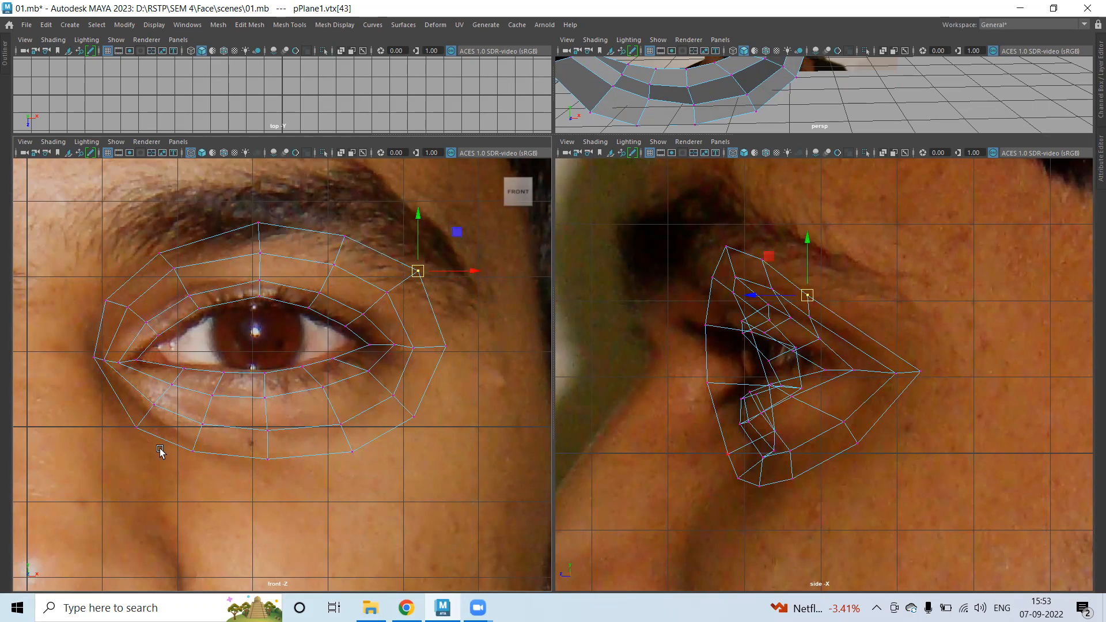
pyautogui.moveTo(131, 424); pyautogui.dragTo(140, 393)
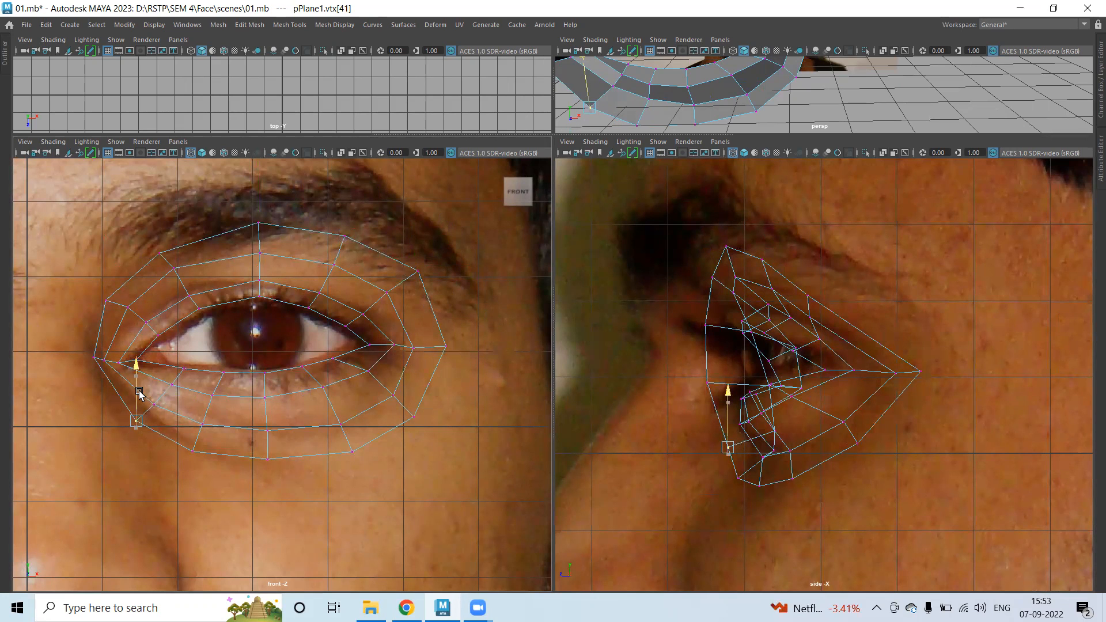
pyautogui.moveTo(179, 442); pyautogui.dragTo(201, 470)
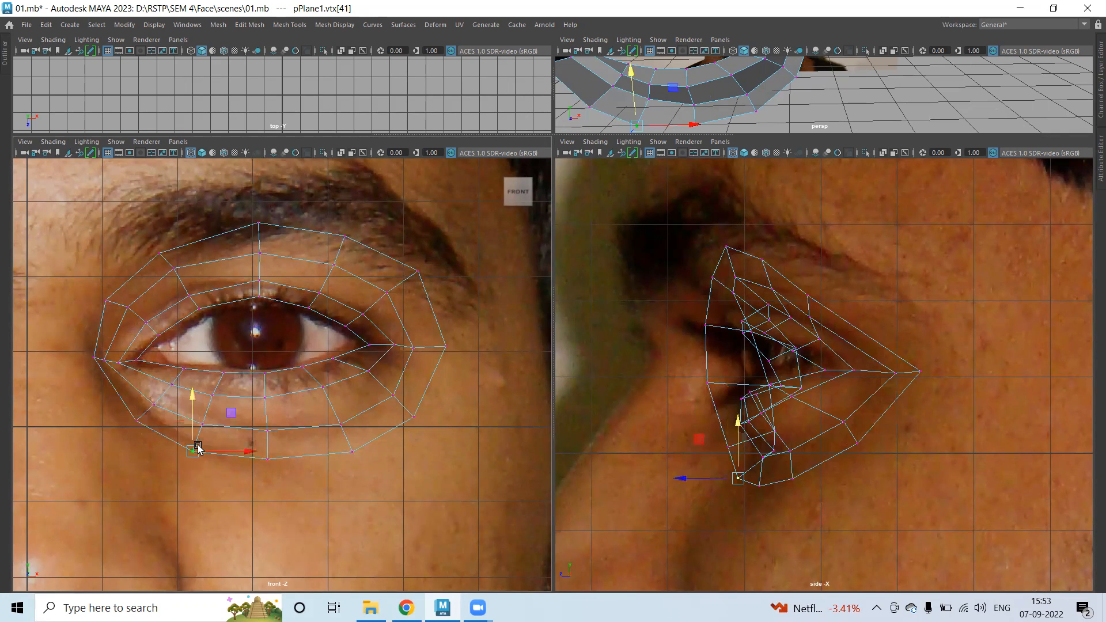
pyautogui.moveTo(193, 427); pyautogui.dragTo(193, 421)
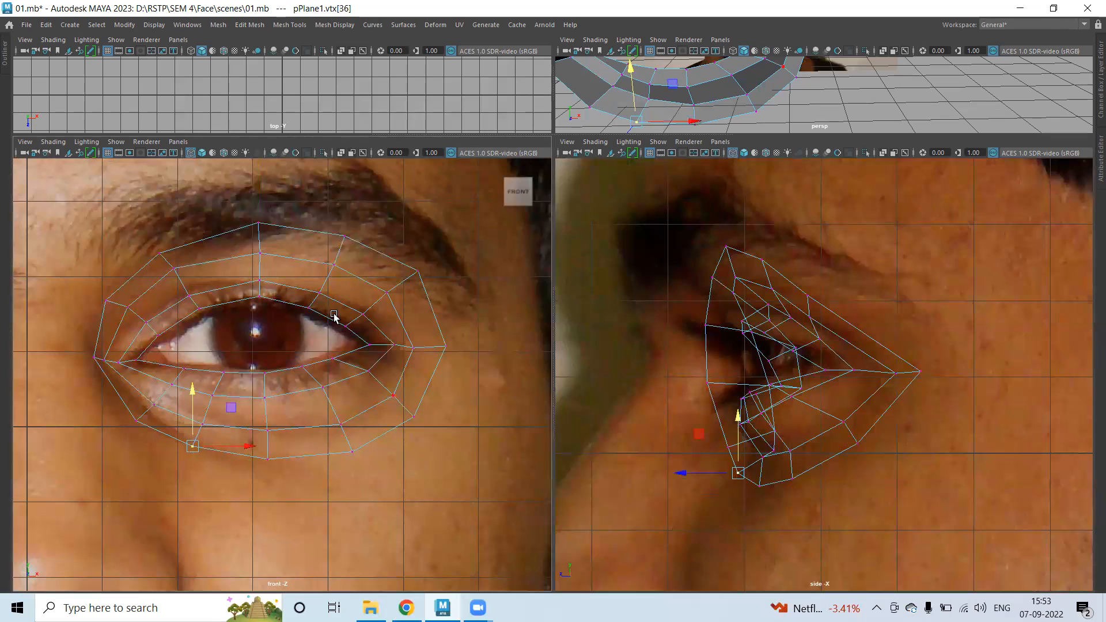
pyautogui.click(405, 272)
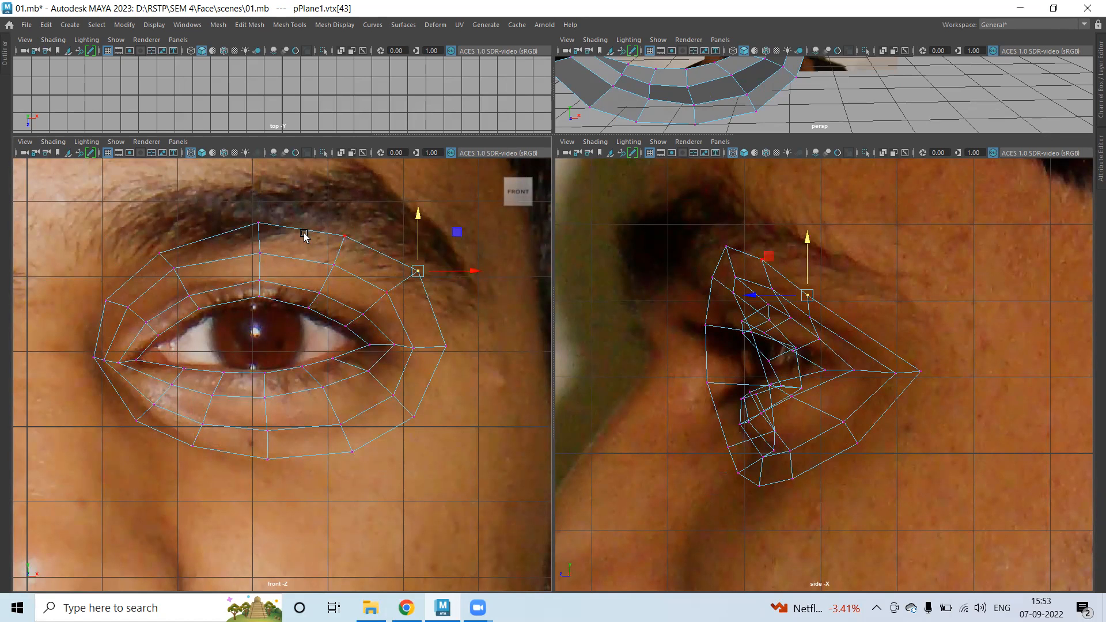
# Maximise the perspective view and orbit around the ring mesh, toggling smooth preview on and off.
pyautogui.press('space')
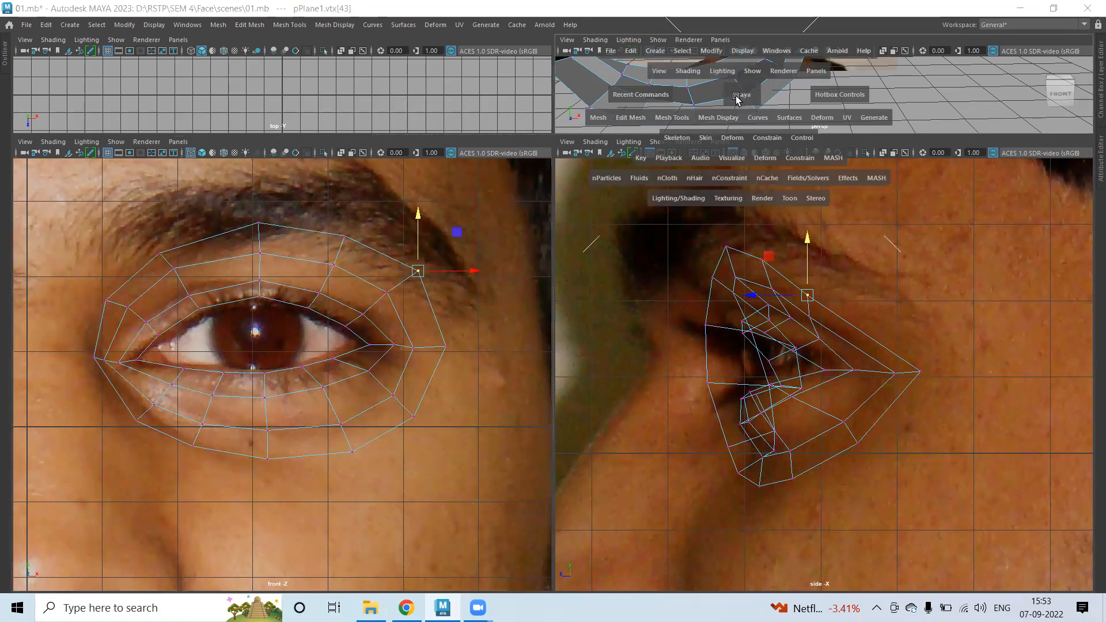
pyautogui.scroll(-5, 646, 177)
pyautogui.keyDown('alt'); pyautogui.moveTo(398, 223); pyautogui.dragTo(361, 143); pyautogui.keyUp('alt')
pyautogui.moveTo(361, 143); pyautogui.dragTo(420, 118, button='right')
pyautogui.press('3')
pyautogui.click(434, 316)
pyautogui.keyDown('alt'); pyautogui.moveTo(434, 317); pyautogui.dragTo(348, 204); pyautogui.keyUp('alt')
pyautogui.click(341, 168)
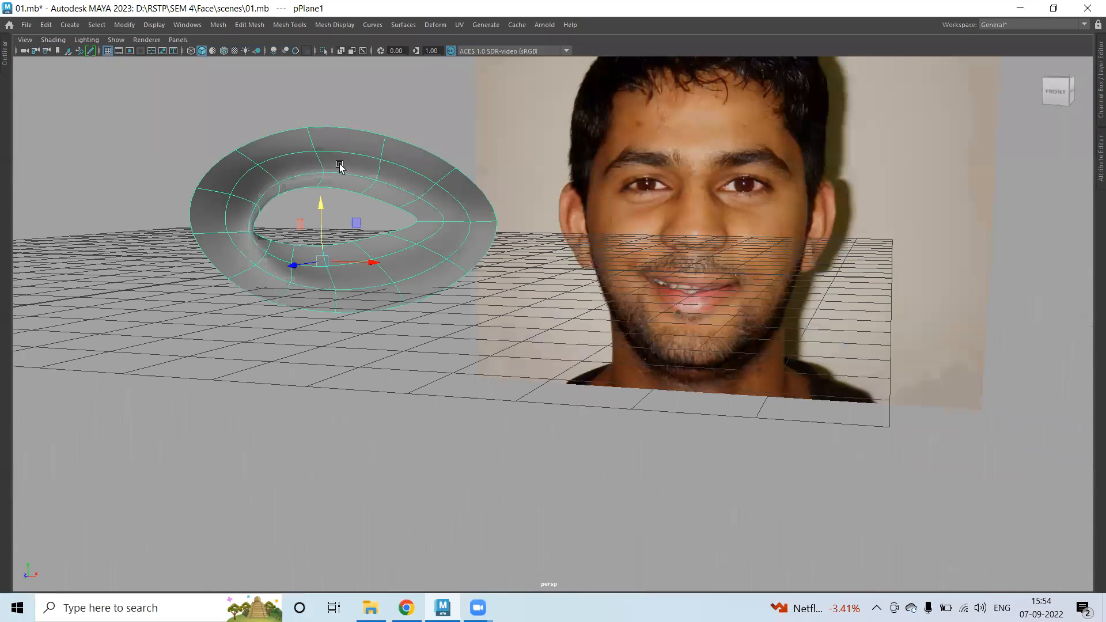
pyautogui.press('1')
pyautogui.keyDown('alt'); pyautogui.moveTo(297, 268); pyautogui.dragTo(261, 189); pyautogui.keyUp('alt')
pyautogui.moveTo(261, 189); pyautogui.dragTo(198, 183, button='right')
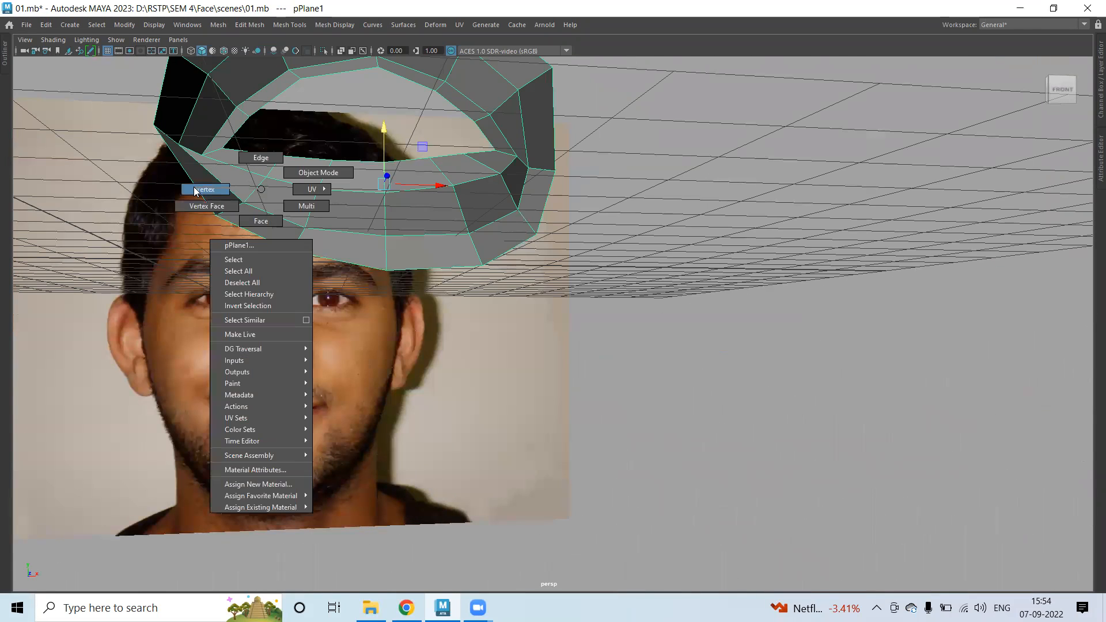
# Select two upper ring vertices and lower them, adjusting their depth.
pyautogui.click(265, 173)
pyautogui.keyDown('alt'); pyautogui.moveTo(264, 173); pyautogui.dragTo(151, 231); pyautogui.keyUp('alt')
pyautogui.keyDown('alt'); pyautogui.moveTo(247, 153); pyautogui.dragTo(249, 204, button='middle'); pyautogui.keyUp('alt')
pyautogui.moveTo(249, 133); pyautogui.dragTo(269, 144)
pyautogui.moveTo(352, 140)
pyautogui.keyDown('shift'); pyautogui.mouseDown()
pyautogui.moveTo(380, 164)
pyautogui.moveTo(265, 156)
pyautogui.mouseUp(); pyautogui.keyUp('shift')
pyautogui.moveTo(278, 106); pyautogui.dragTo(278, 112)
pyautogui.moveTo(243, 163); pyautogui.dragTo(234, 160)
pyautogui.moveTo(270, 110); pyautogui.dragTo(269, 105)
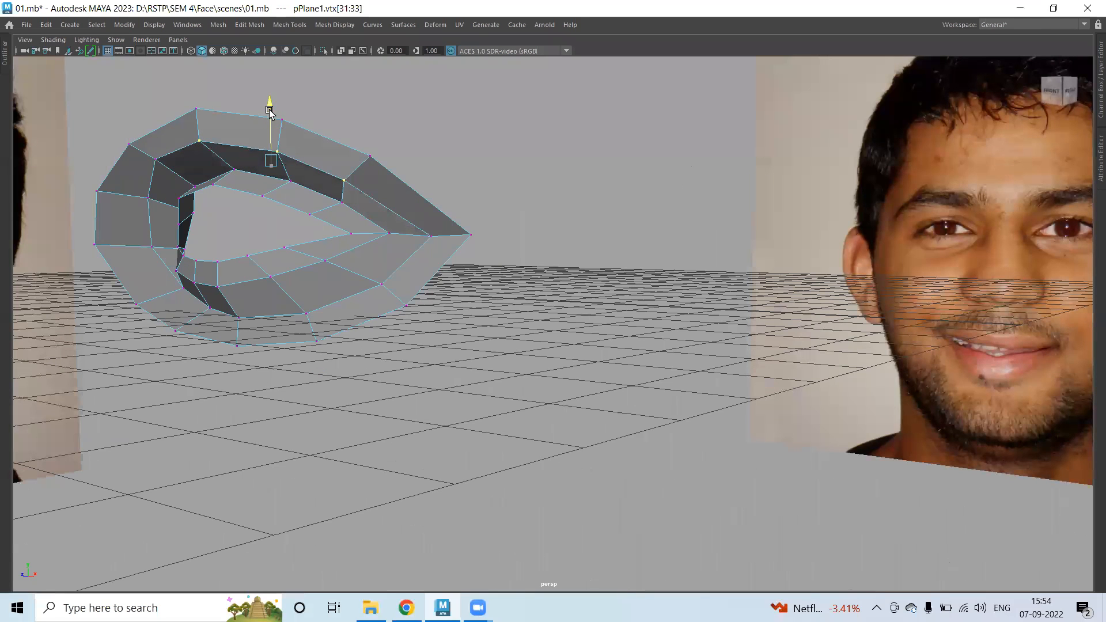
pyautogui.keyDown('alt'); pyautogui.moveTo(336, 275); pyautogui.dragTo(440, 200); pyautogui.keyUp('alt')
# Re-maximise the perspective view and orbit around the ring in smooth preview.
pyautogui.press('space')
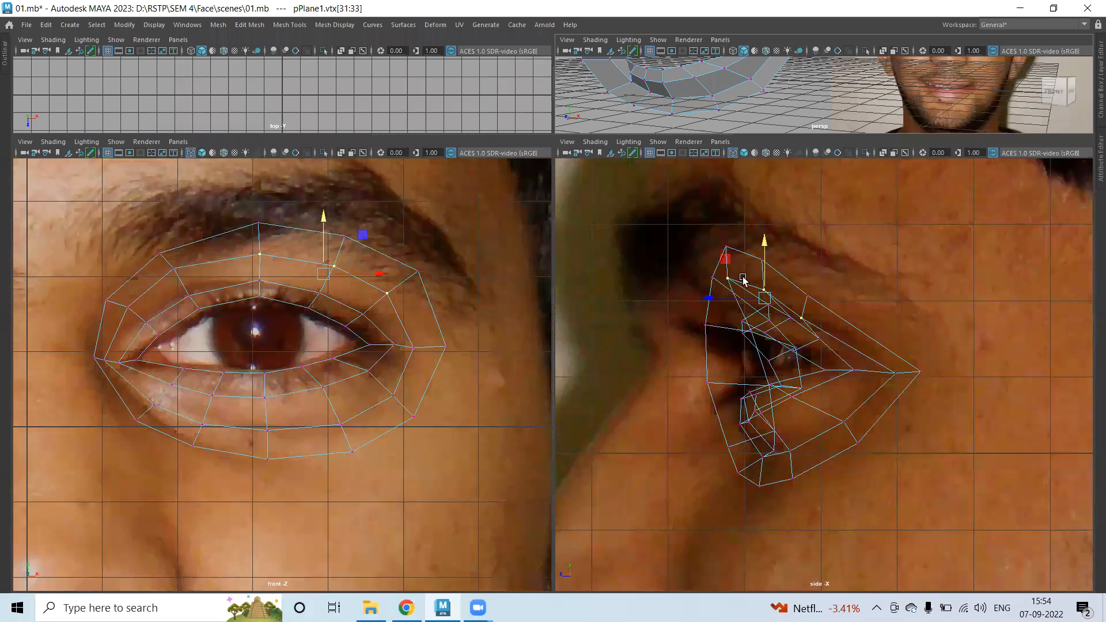
pyautogui.press('space')
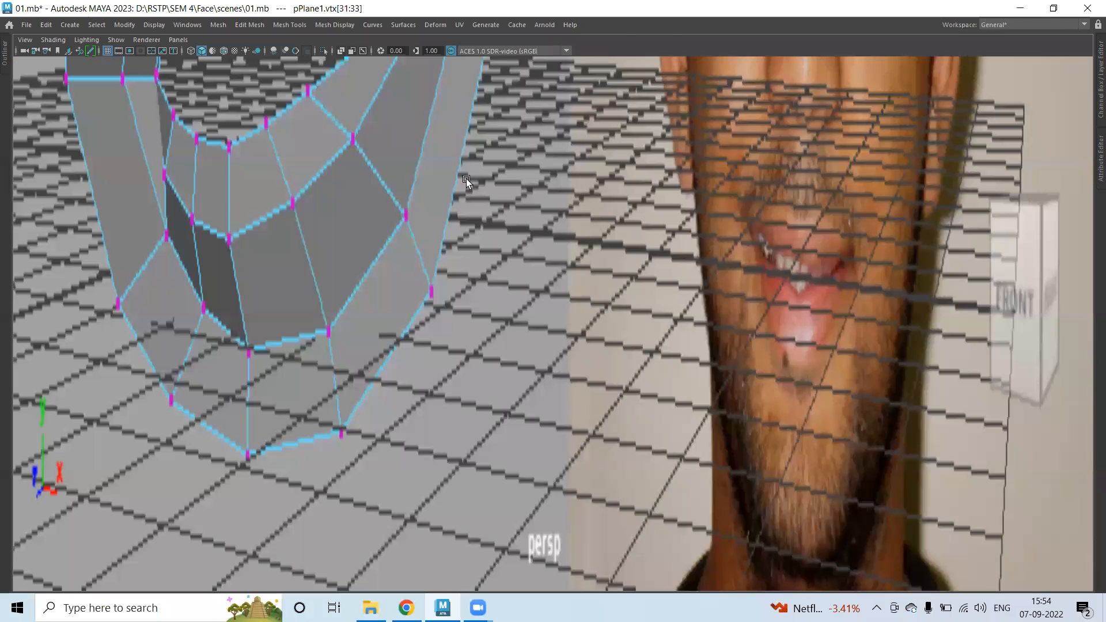
pyautogui.moveTo(395, 208); pyautogui.dragTo(438, 179, button='right')
pyautogui.press('3')
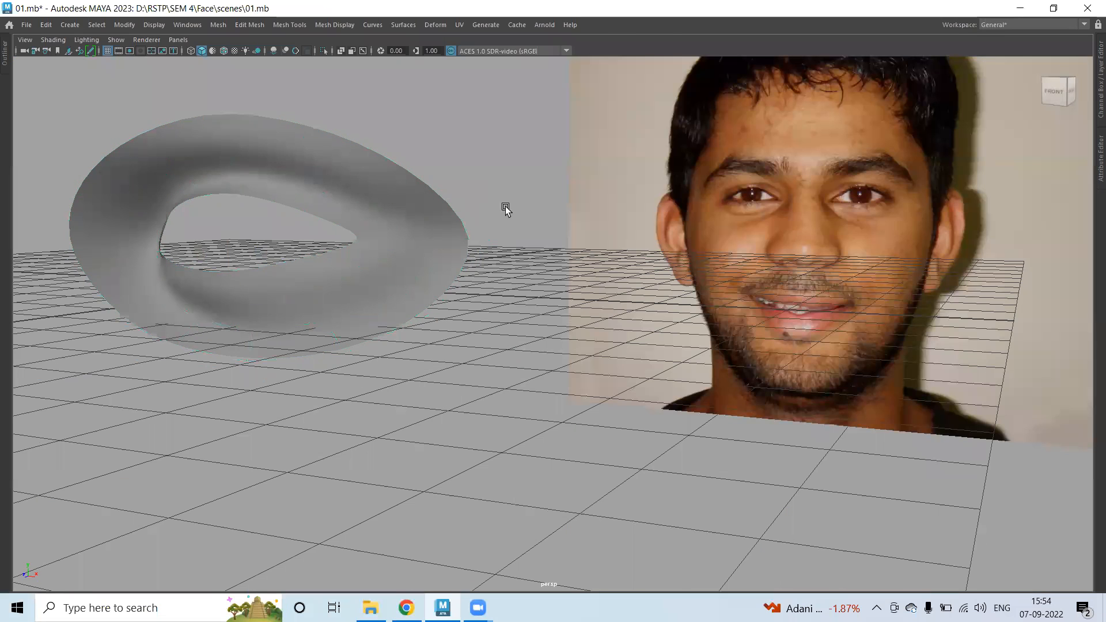
pyautogui.keyDown('alt'); pyautogui.moveTo(511, 279); pyautogui.dragTo(481, 283); pyautogui.keyUp('alt')
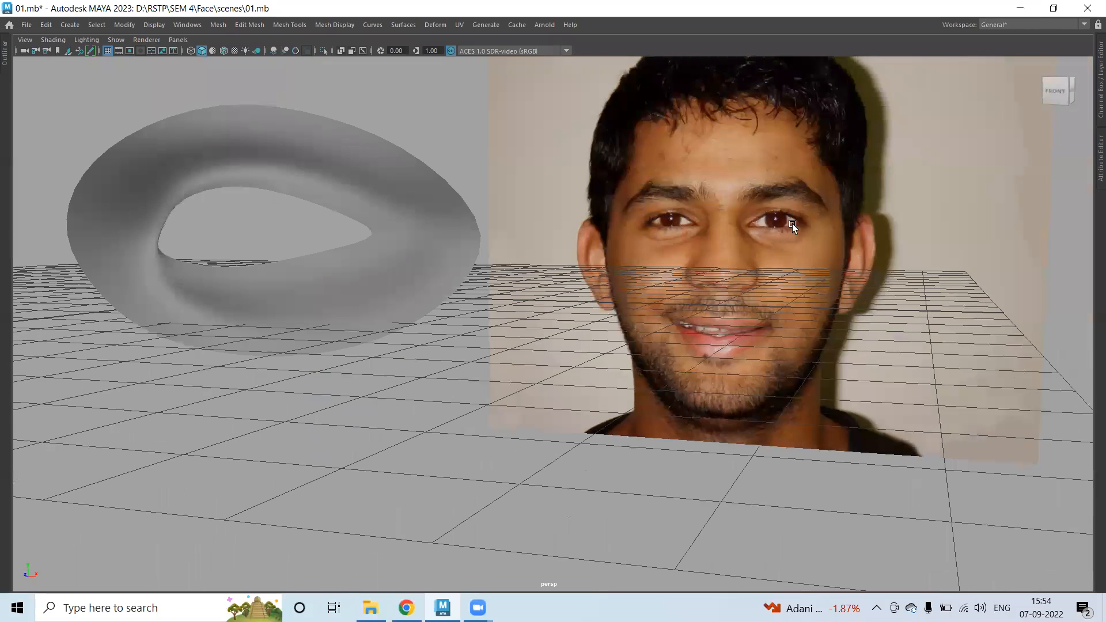
# Maximize the front view and select the two inner-eye-corner edges of the eye-ring mesh.
pyautogui.press('space')
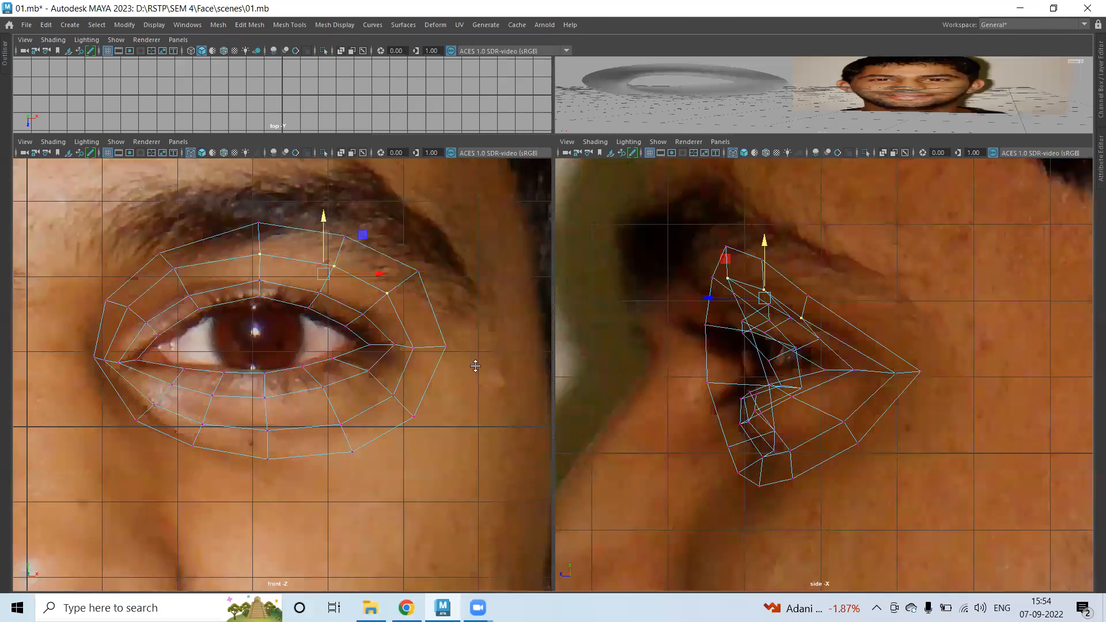
pyautogui.press('space')
pyautogui.click(346, 314)
pyautogui.press('1')
pyautogui.moveTo(177, 254); pyautogui.dragTo(177, 186, button='right')
pyautogui.click(186, 236)
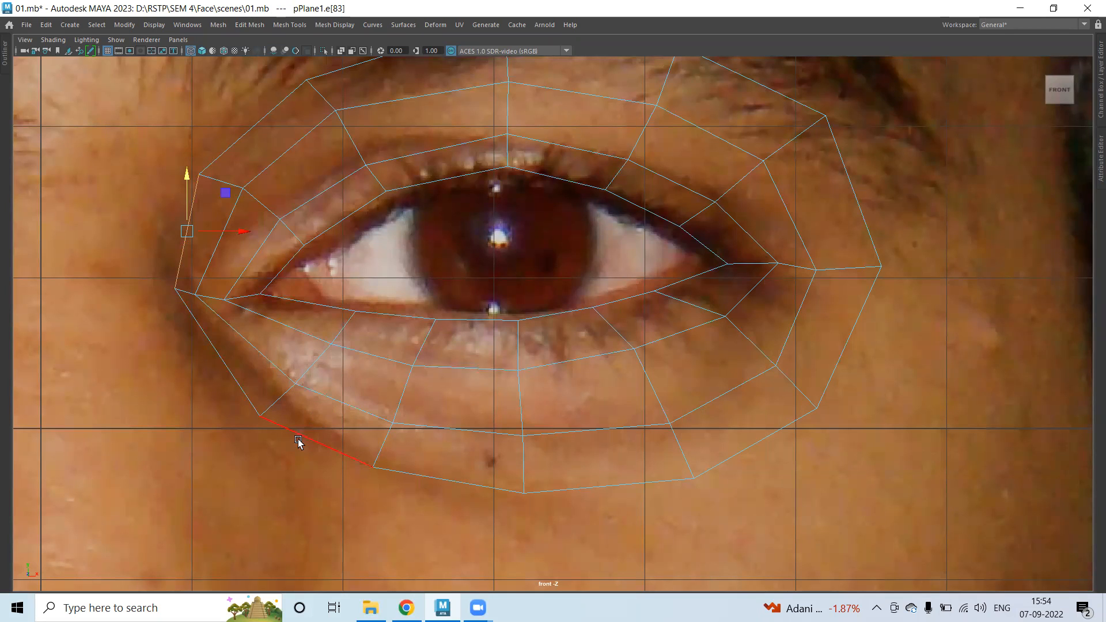
pyautogui.keyDown('shift'); pyautogui.click(206, 338); pyautogui.keyUp('shift')
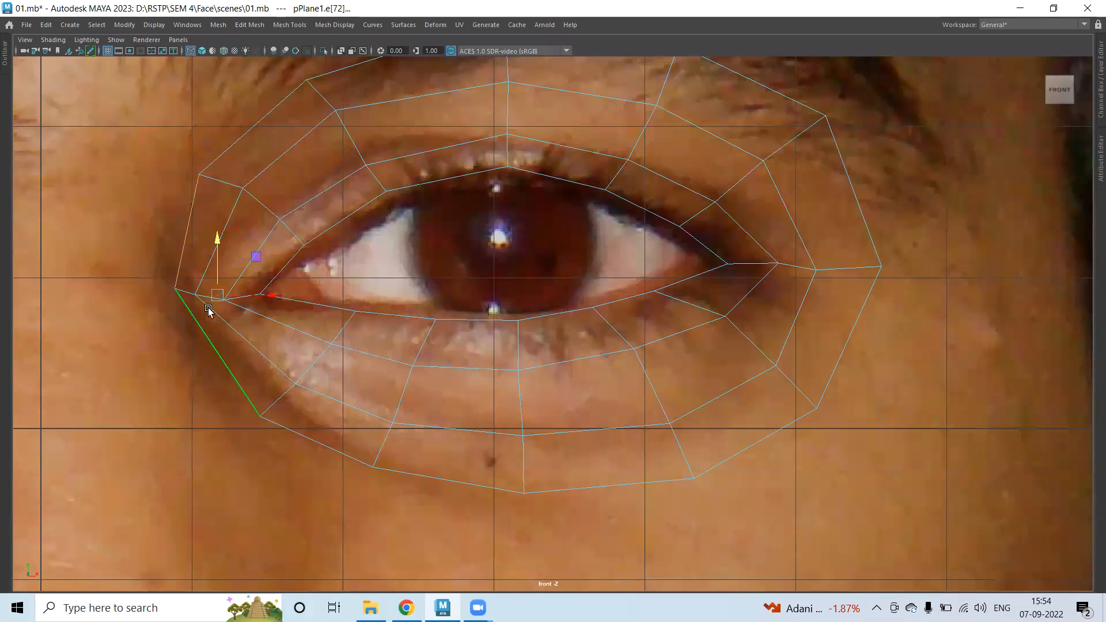
# Extrude the inner-corner edges twice, extending the new strip toward the nose.
pyautogui.scroll(-3, 187, 302)
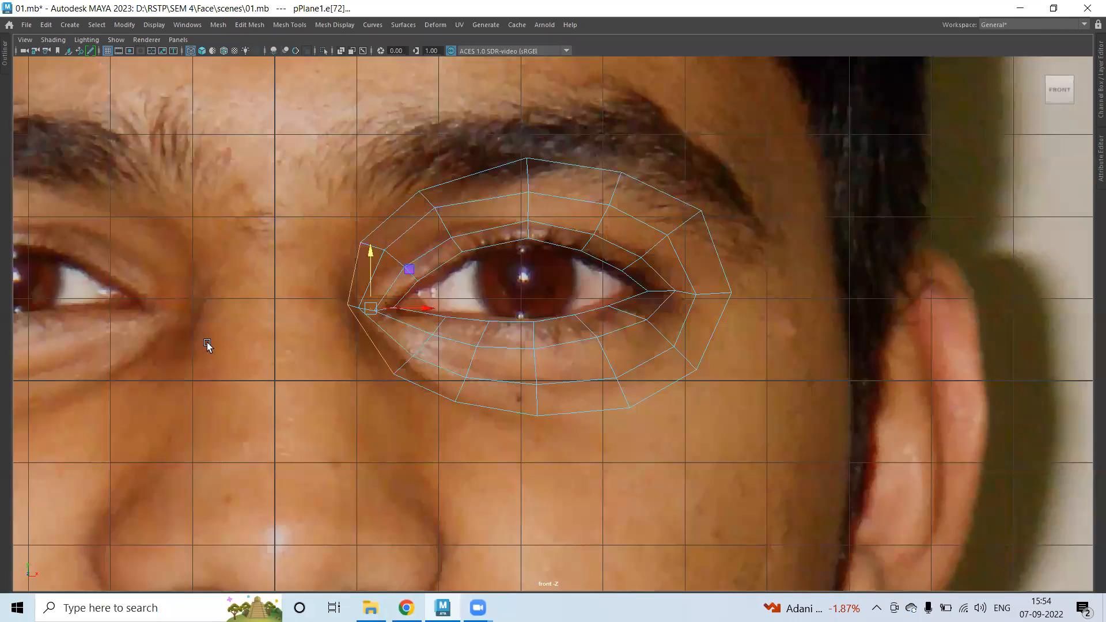
pyautogui.keyDown('shift'); pyautogui.moveTo(265, 258); pyautogui.dragTo(262, 300, button='right'); pyautogui.keyUp('shift')
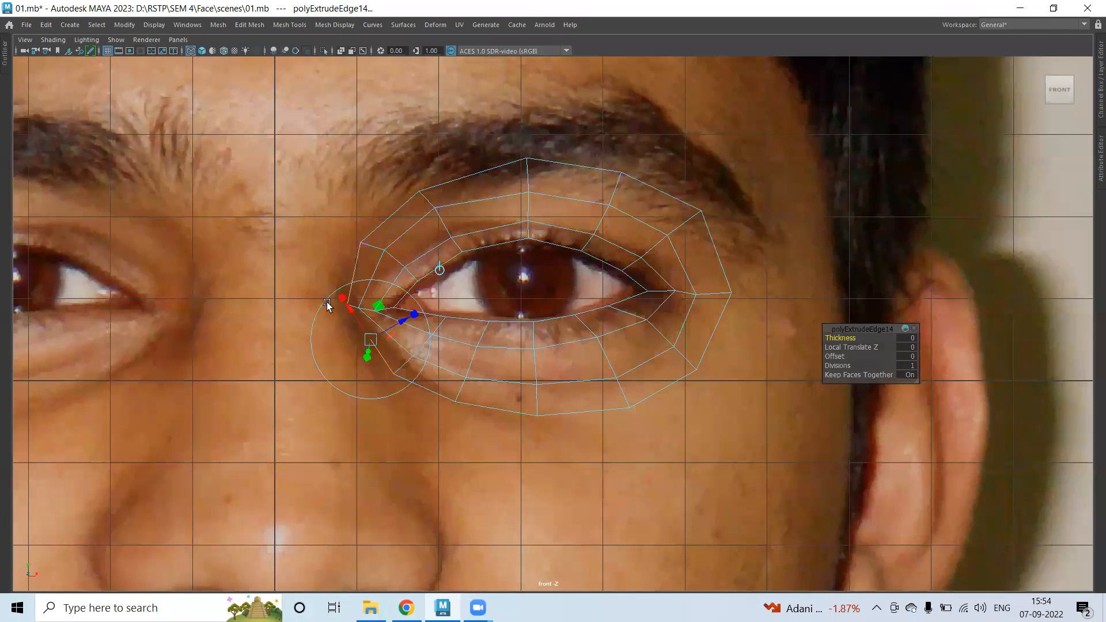
pyautogui.scroll(-2, 405, 309)
pyautogui.press('space')
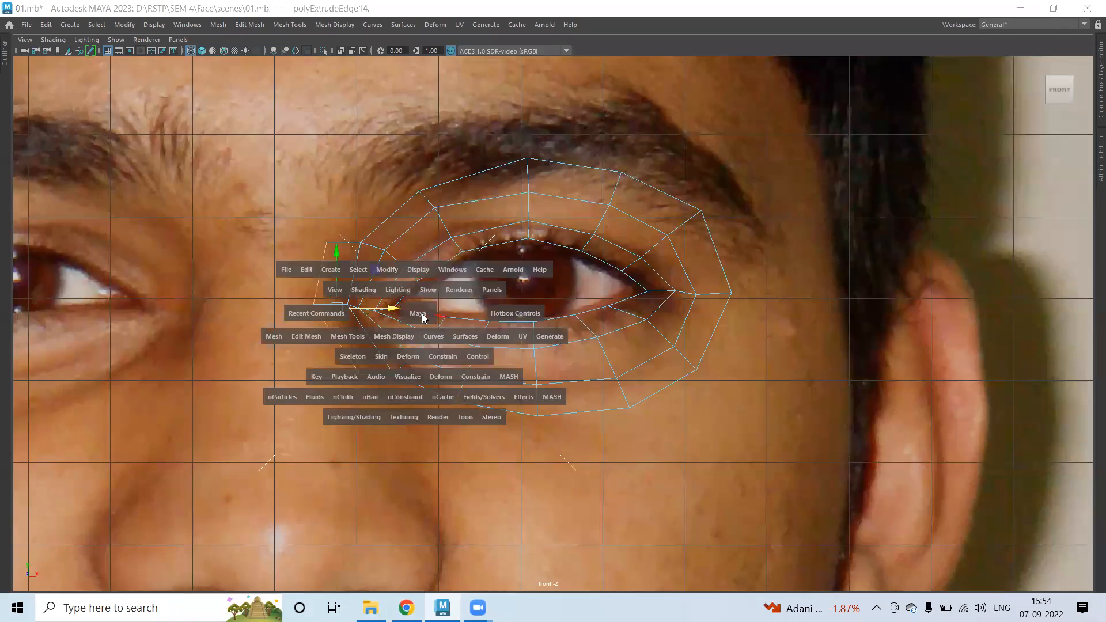
pyautogui.moveTo(649, 385); pyautogui.dragTo(642, 386)
pyautogui.keyDown('shift'); pyautogui.moveTo(643, 386); pyautogui.dragTo(565, 387, button='right'); pyautogui.keyUp('shift')
pyautogui.moveTo(230, 366); pyautogui.dragTo(209, 368)
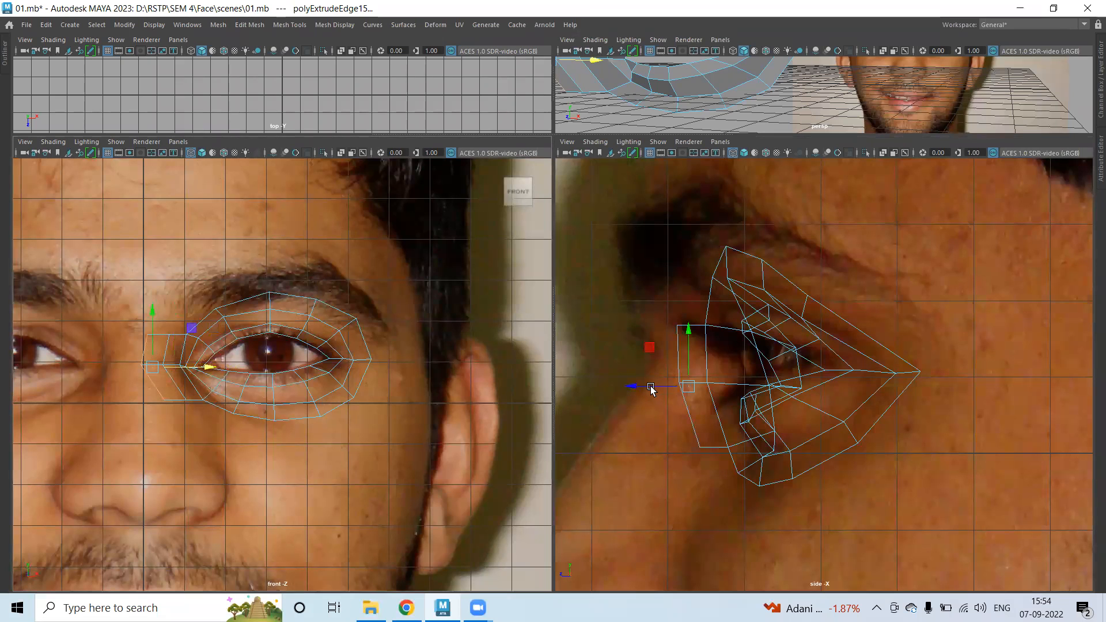
pyautogui.click(650, 387)
# Reposition the strip's left-side vertices, pulling the bottom-left one up toward the nose.
pyautogui.moveTo(672, 264); pyautogui.dragTo(588, 249, button='right')
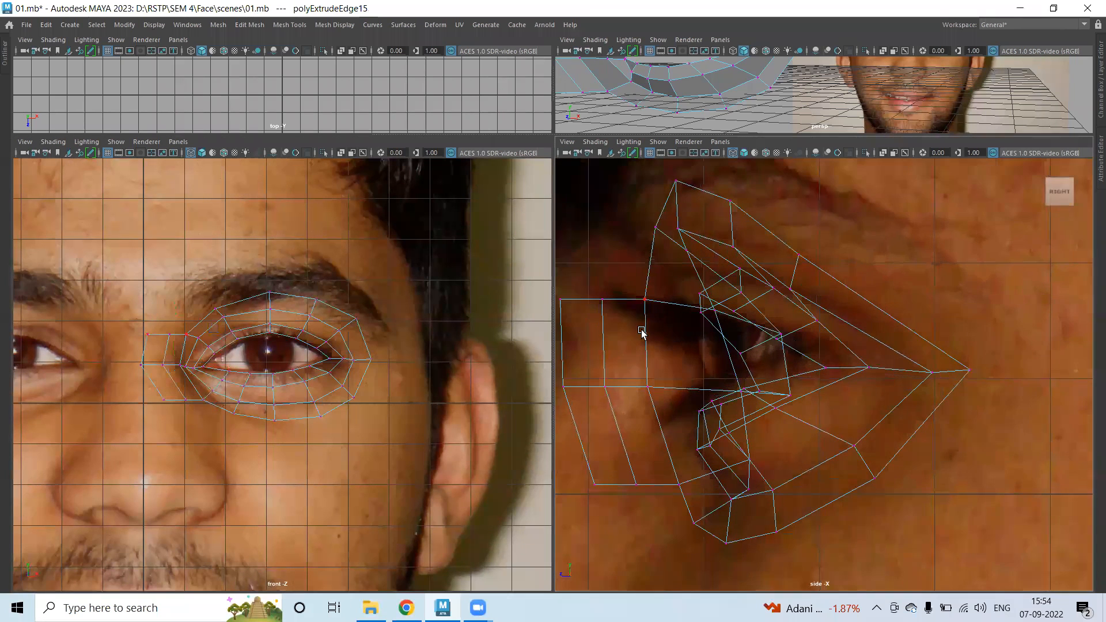
pyautogui.keyDown('alt'); pyautogui.moveTo(574, 329); pyautogui.dragTo(672, 328, button='middle'); pyautogui.keyUp('alt')
pyautogui.click(654, 300)
pyautogui.click(660, 387)
pyautogui.moveTo(659, 386); pyautogui.dragTo(648, 379)
pyautogui.click(691, 484)
pyautogui.moveTo(695, 489); pyautogui.dragTo(608, 451)
# Move the strip's bottom and eye-corner vertices up and left in the side view.
pyautogui.click(732, 484)
pyautogui.moveTo(733, 482); pyautogui.dragTo(695, 452)
pyautogui.click(773, 484)
pyautogui.click(686, 299)
pyautogui.moveTo(690, 346); pyautogui.dragTo(715, 403)
pyautogui.moveTo(702, 386); pyautogui.dragTo(686, 382)
# Frame the strip and shift its inner-corner vertices left, aligning one with the vertical grid line.
pyautogui.press('f')
pyautogui.click(156, 325)
pyautogui.moveTo(203, 324); pyautogui.dragTo(194, 324)
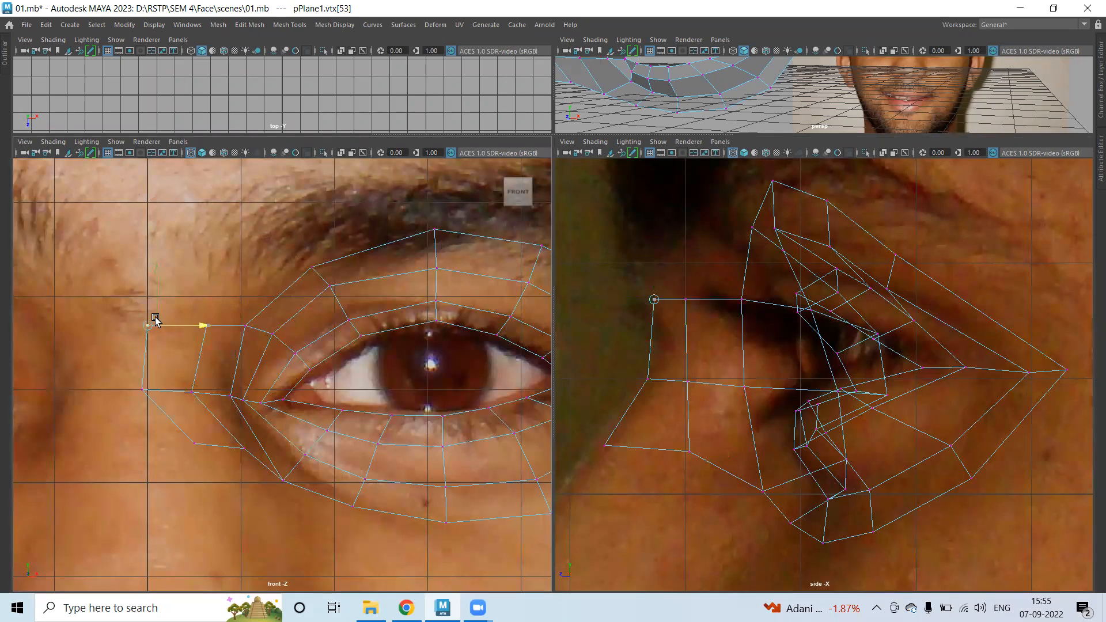
pyautogui.moveTo(128, 382); pyautogui.dragTo(187, 390)
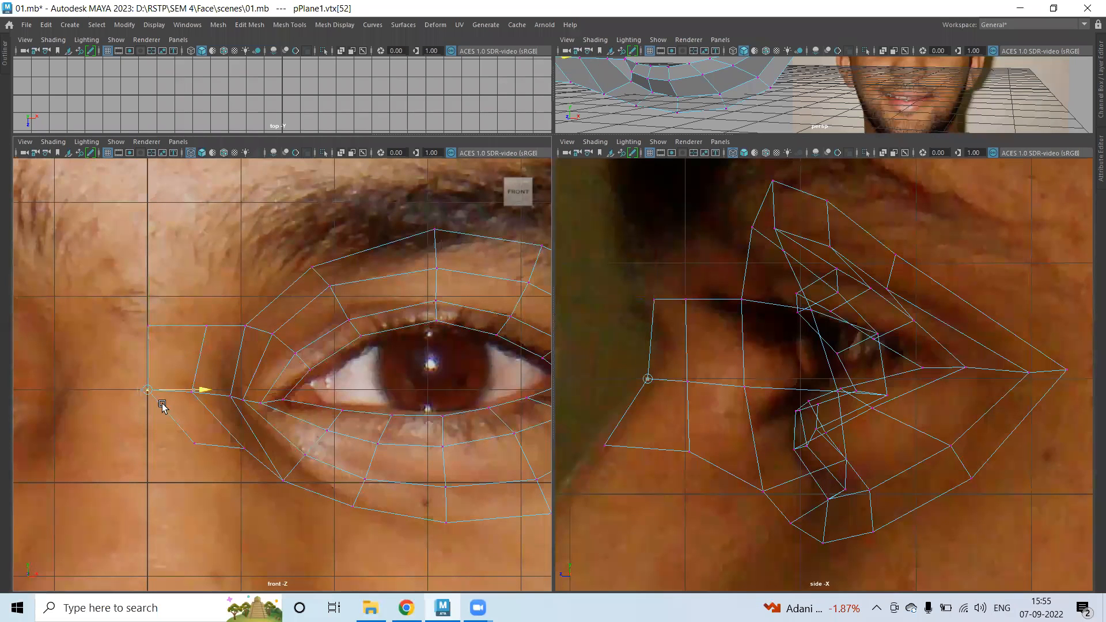
pyautogui.moveTo(213, 456); pyautogui.dragTo(247, 436)
pyautogui.moveTo(171, 444); pyautogui.dragTo(163, 443, button='middle')
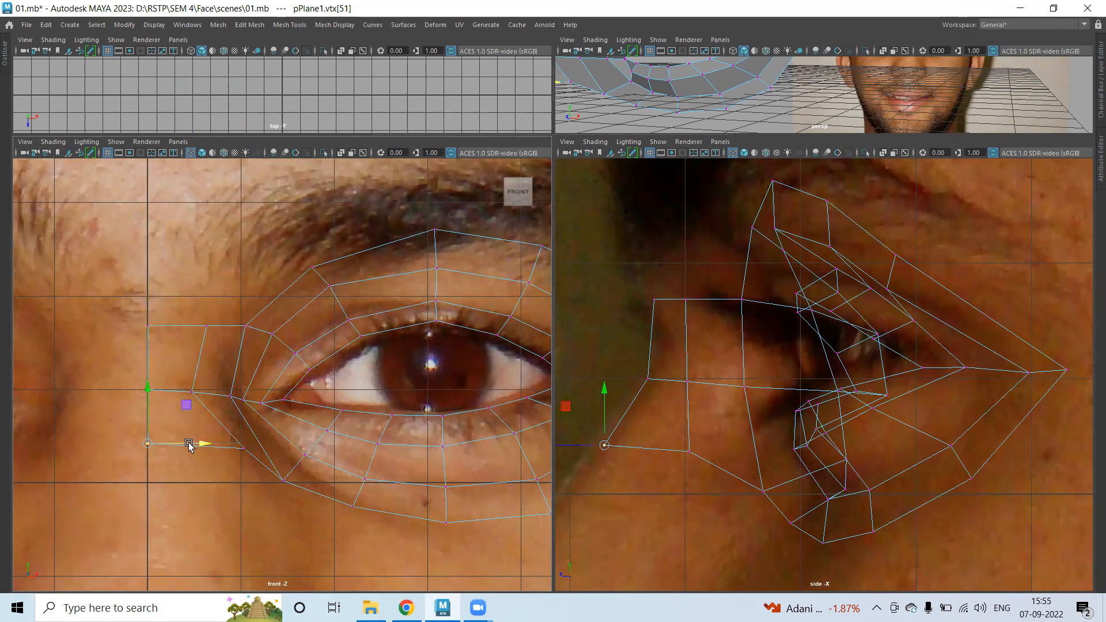
pyautogui.click(206, 326)
pyautogui.moveTo(264, 326); pyautogui.dragTo(243, 325)
pyautogui.click(244, 449)
pyautogui.moveTo(244, 448); pyautogui.dragTo(215, 447)
# Nudge the upper-left eye-loop vertex and lower strip vertices left, refining the corner in side view.
pyautogui.click(245, 326)
pyautogui.moveTo(246, 326); pyautogui.dragTo(227, 330)
pyautogui.click(283, 481)
pyautogui.moveTo(283, 480); pyautogui.dragTo(270, 478)
pyautogui.click(216, 447)
pyautogui.moveTo(217, 451); pyautogui.dragTo(211, 453)
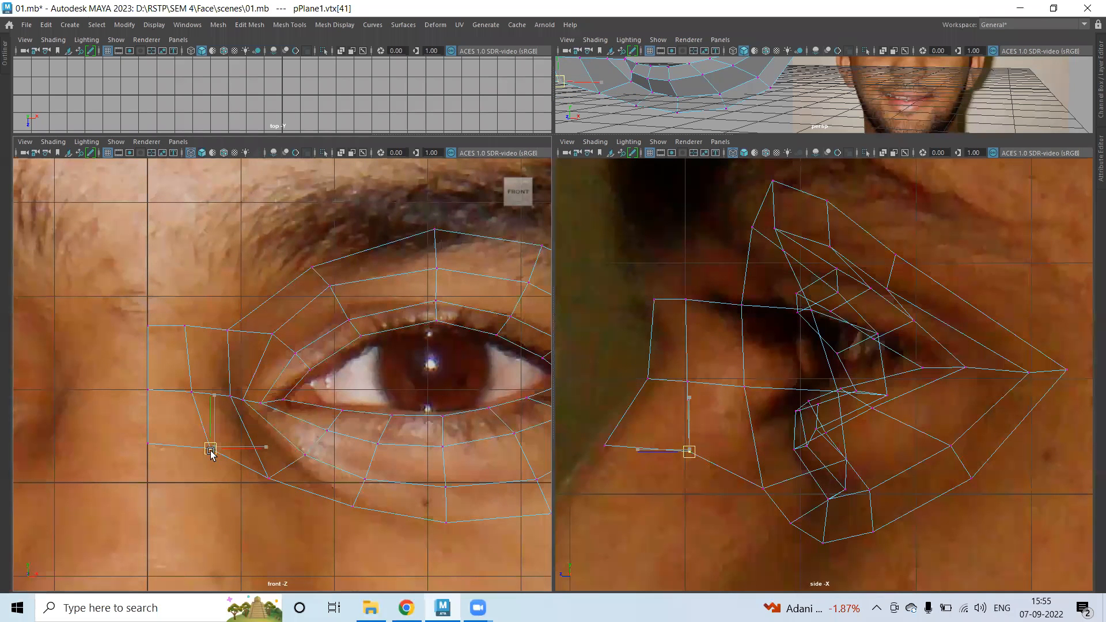
pyautogui.moveTo(744, 439); pyautogui.dragTo(772, 451)
pyautogui.keyDown('alt'); pyautogui.moveTo(772, 451); pyautogui.dragTo(809, 215, button='middle'); pyautogui.keyUp('alt')
# Bring the nose area into view and select the strip's three bottom edges.
pyautogui.click(308, 458)
pyautogui.keyDown('alt'); pyautogui.moveTo(316, 466); pyautogui.dragTo(234, 298, button='middle'); pyautogui.keyUp('alt')
pyautogui.moveTo(234, 298); pyautogui.dragTo(234, 227, button='right')
pyautogui.click(170, 281)
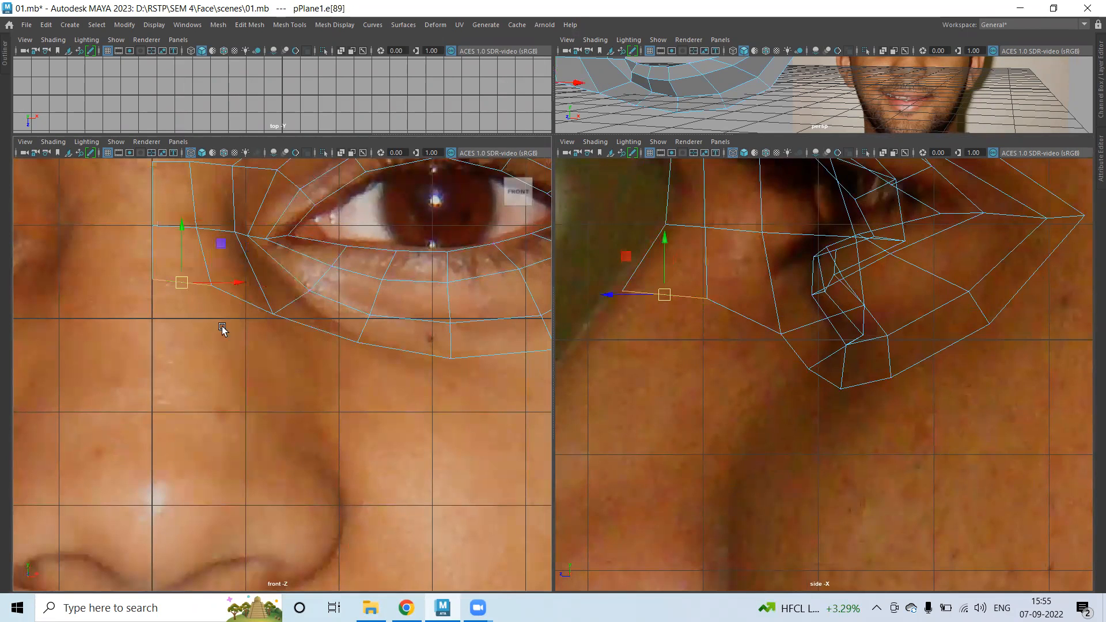
pyautogui.keyDown('shift'); pyautogui.click(245, 305); pyautogui.keyUp('shift')
pyautogui.keyDown('shift'); pyautogui.click(306, 326); pyautogui.keyUp('shift')
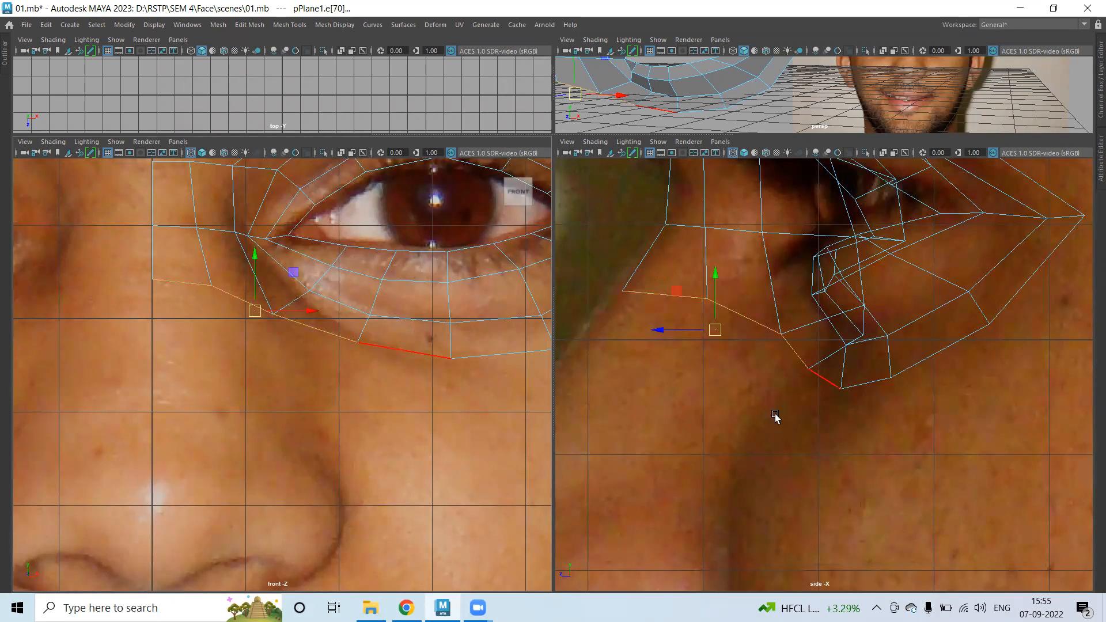
# Extrude the bottom edges three times in the side view, carrying rows down the nose to the nostril.
pyautogui.middleClick(646, 403)
pyautogui.scroll(-5, 714, 346)
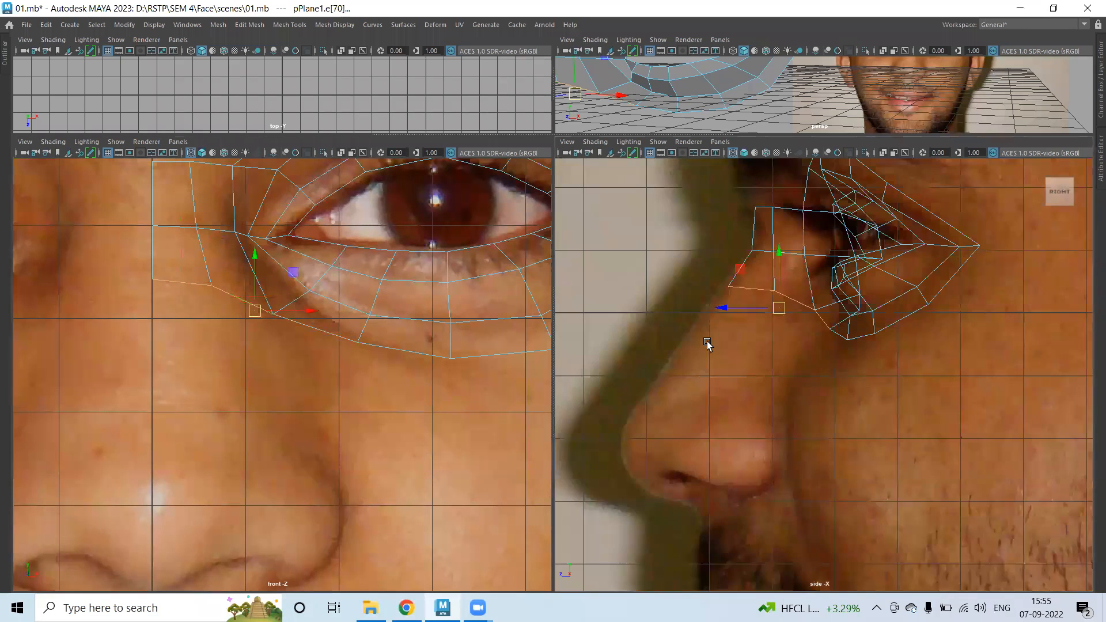
pyautogui.scroll(1, 729, 329)
pyautogui.keyDown('shift'); pyautogui.moveTo(728, 328); pyautogui.dragTo(725, 359, button='right'); pyautogui.keyUp('shift')
pyautogui.moveTo(735, 300); pyautogui.dragTo(723, 348)
pyautogui.keyDown('shift'); pyautogui.moveTo(723, 348); pyautogui.dragTo(743, 353, button='right'); pyautogui.keyUp('shift')
pyautogui.moveTo(743, 353); pyautogui.dragTo(693, 410)
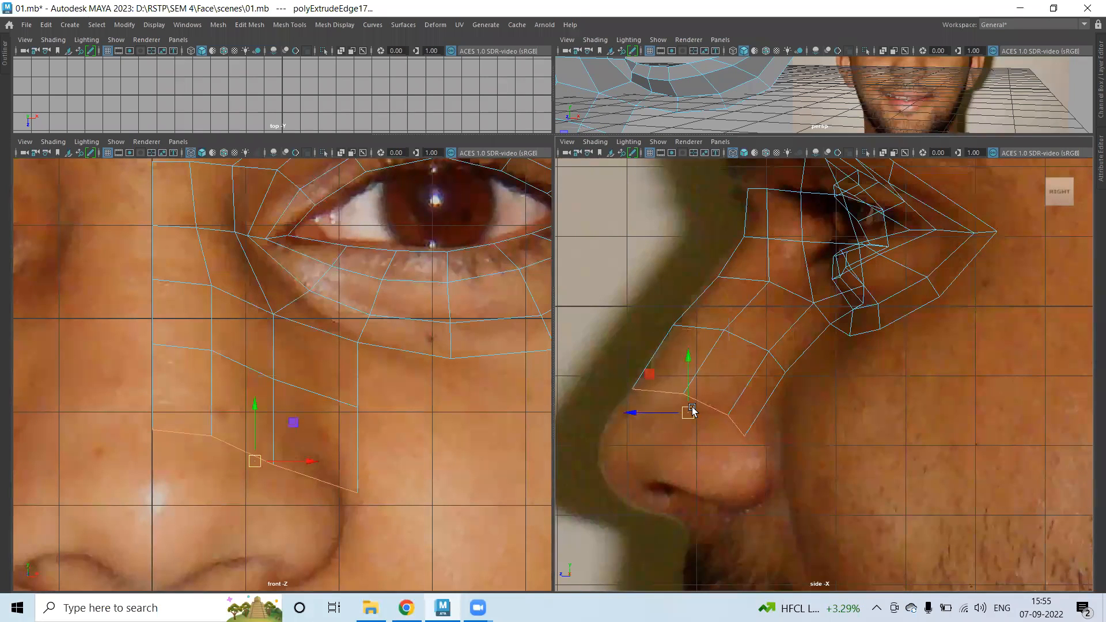
pyautogui.keyDown('shift'); pyautogui.moveTo(692, 410); pyautogui.dragTo(699, 412, button='right'); pyautogui.keyUp('shift')
pyautogui.moveTo(672, 410); pyautogui.dragTo(652, 479)
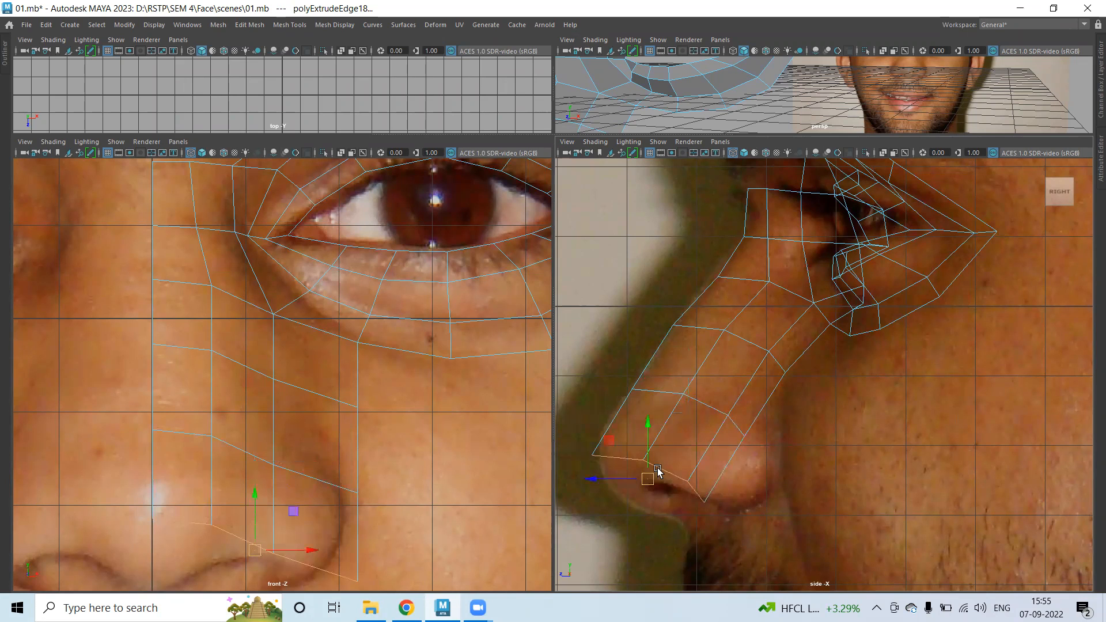
# Shift a column of strip vertices left and pick the strip's upper corner vertex.
pyautogui.moveTo(222, 266); pyautogui.dragTo(156, 265, button='right')
pyautogui.moveTo(219, 436); pyautogui.dragTo(225, 533)
pyautogui.moveTo(270, 405); pyautogui.dragTo(258, 394)
pyautogui.click(272, 314)
# Move the strip's corner and outer-edge vertices left in the front view to follow the nose.
pyautogui.moveTo(273, 313); pyautogui.dragTo(259, 309)
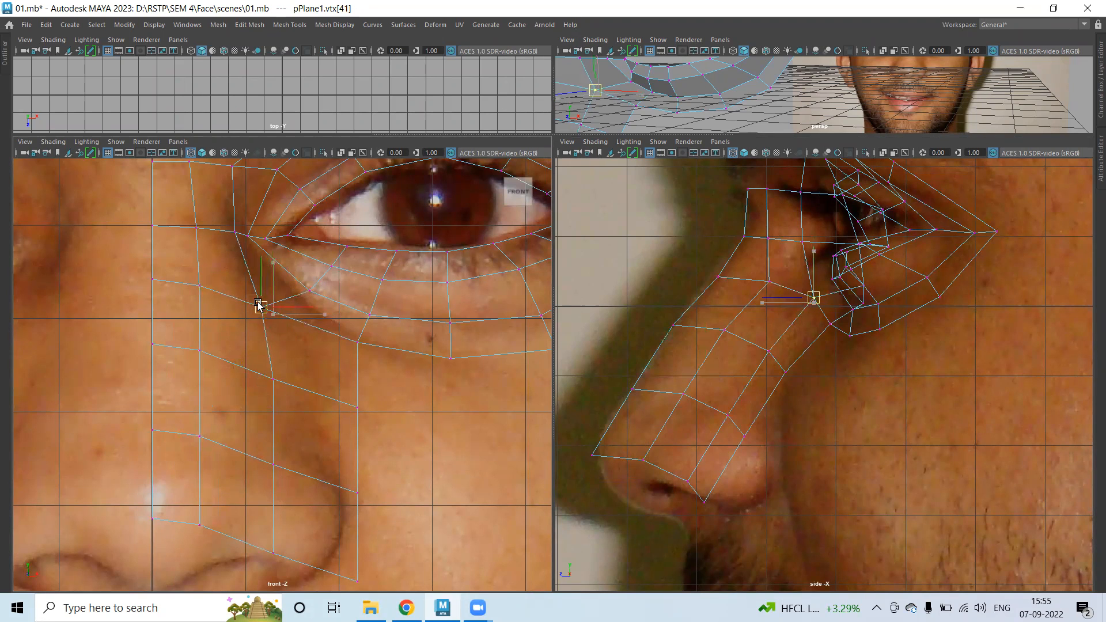
pyautogui.click(273, 379)
pyautogui.moveTo(273, 379); pyautogui.dragTo(270, 367)
pyautogui.click(357, 343)
pyautogui.moveTo(368, 343)
pyautogui.mouseDown()
pyautogui.moveTo(316, 346)
pyautogui.moveTo(350, 345)
pyautogui.mouseUp()
pyautogui.click(357, 408)
pyautogui.moveTo(359, 419); pyautogui.dragTo(311, 401)
pyautogui.click(357, 493)
pyautogui.moveTo(357, 493); pyautogui.dragTo(342, 491)
pyautogui.click(357, 580)
pyautogui.moveTo(357, 581); pyautogui.dragTo(320, 573)
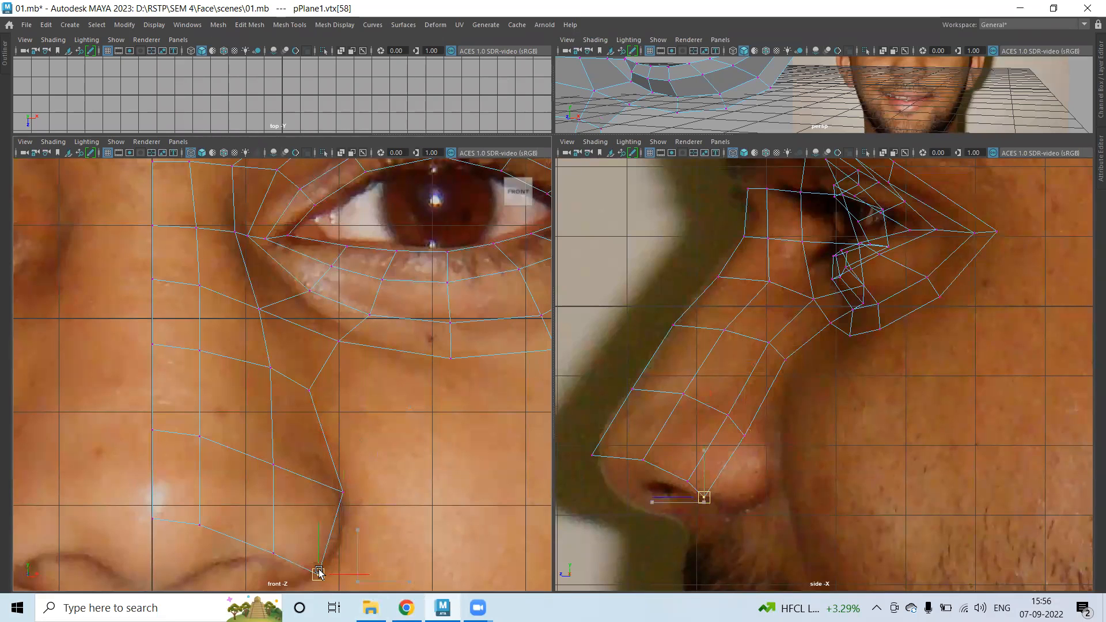
# Fit the nose-strip vertices onto the nostril in the side view, then nudge a front-view vertex left.
pyautogui.click(790, 359)
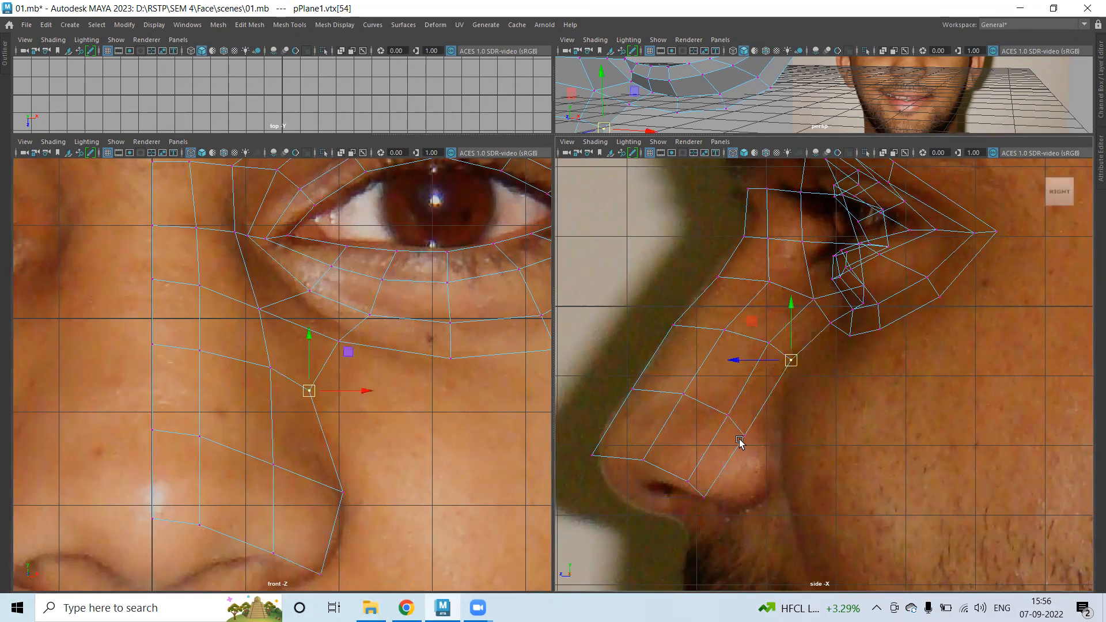
pyautogui.moveTo(765, 453)
pyautogui.mouseDown()
pyautogui.moveTo(757, 447)
pyautogui.moveTo(775, 445)
pyautogui.mouseUp()
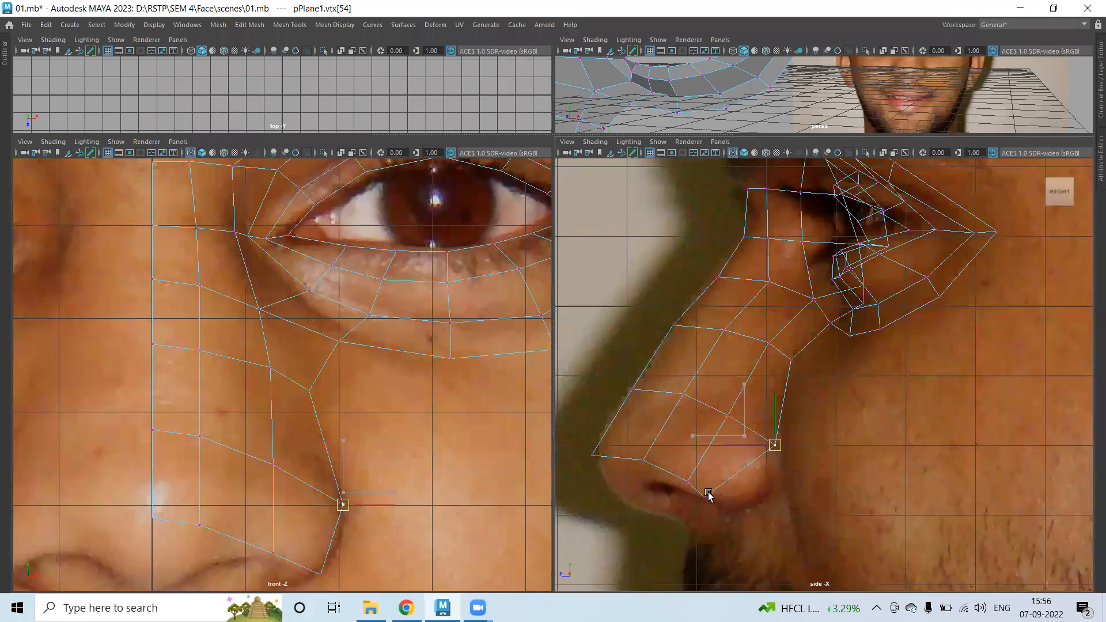
pyautogui.moveTo(691, 486); pyautogui.dragTo(764, 507)
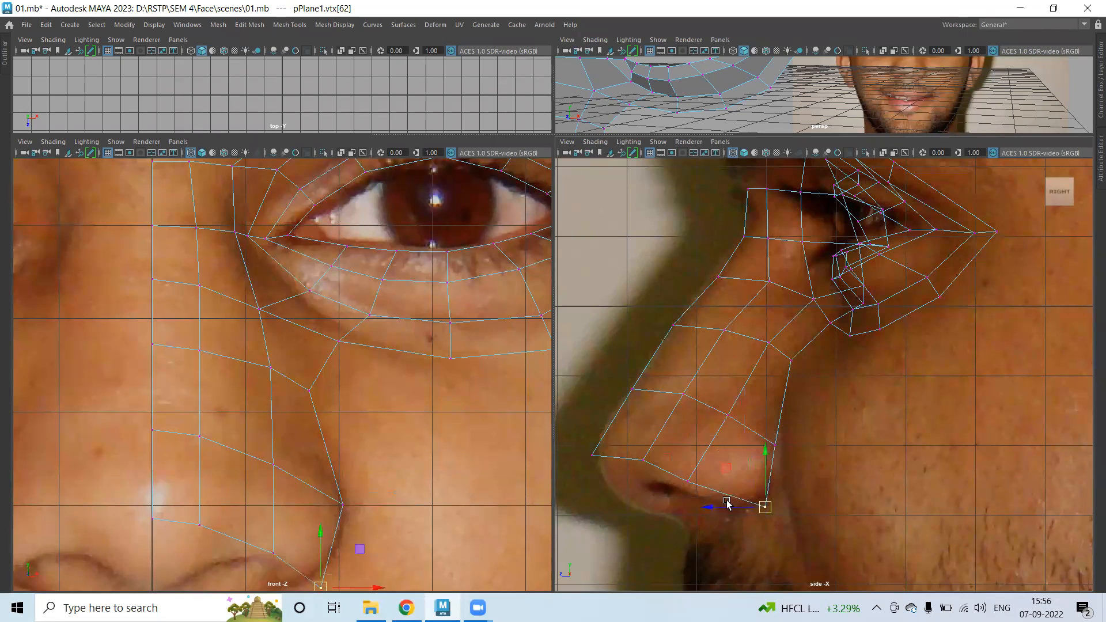
pyautogui.moveTo(706, 399); pyautogui.dragTo(733, 407)
pyautogui.moveTo(677, 463); pyautogui.dragTo(712, 464)
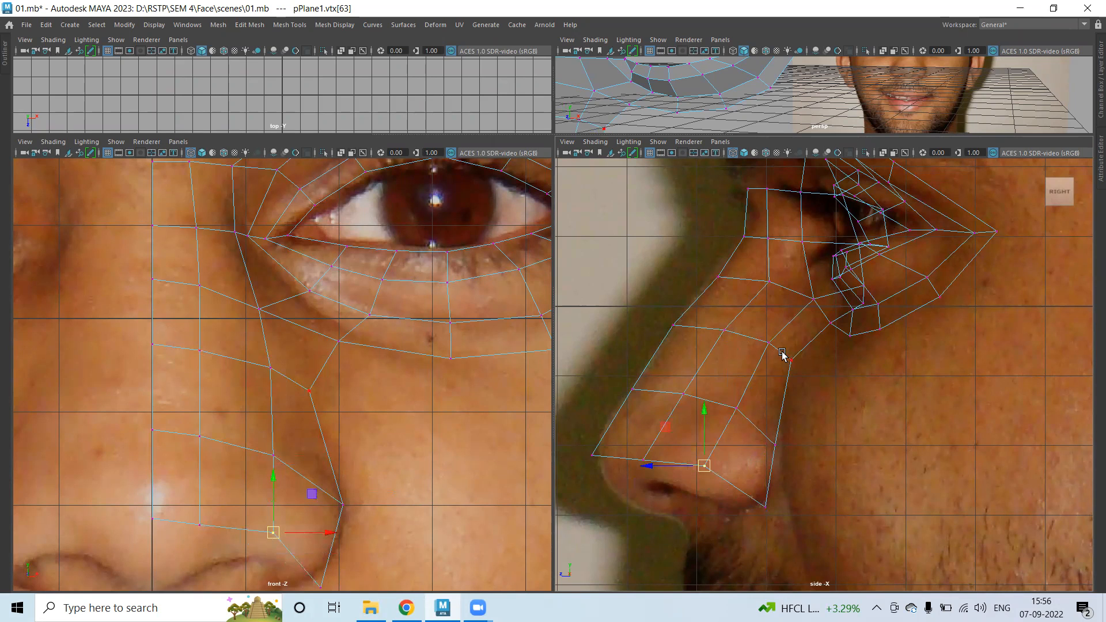
pyautogui.click(795, 364)
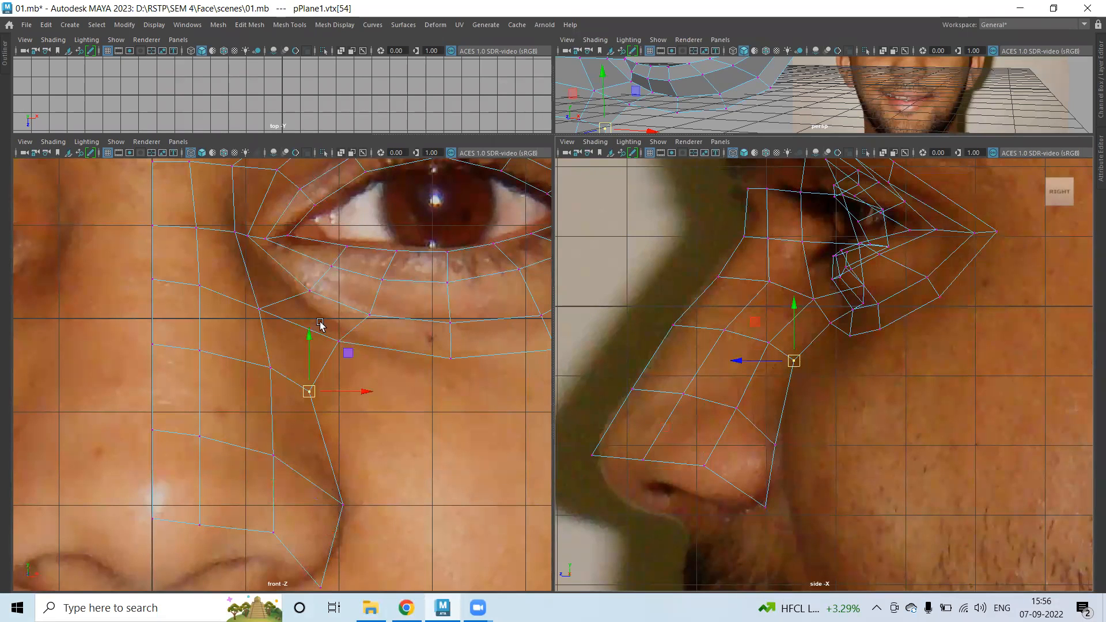
pyautogui.click(270, 366)
pyautogui.moveTo(306, 368); pyautogui.dragTo(299, 365)
pyautogui.click(260, 310)
# Undo a stray vertex move and lower two lower-eyelid vertices to even the loop.
pyautogui.scroll(-5, 340, 403)
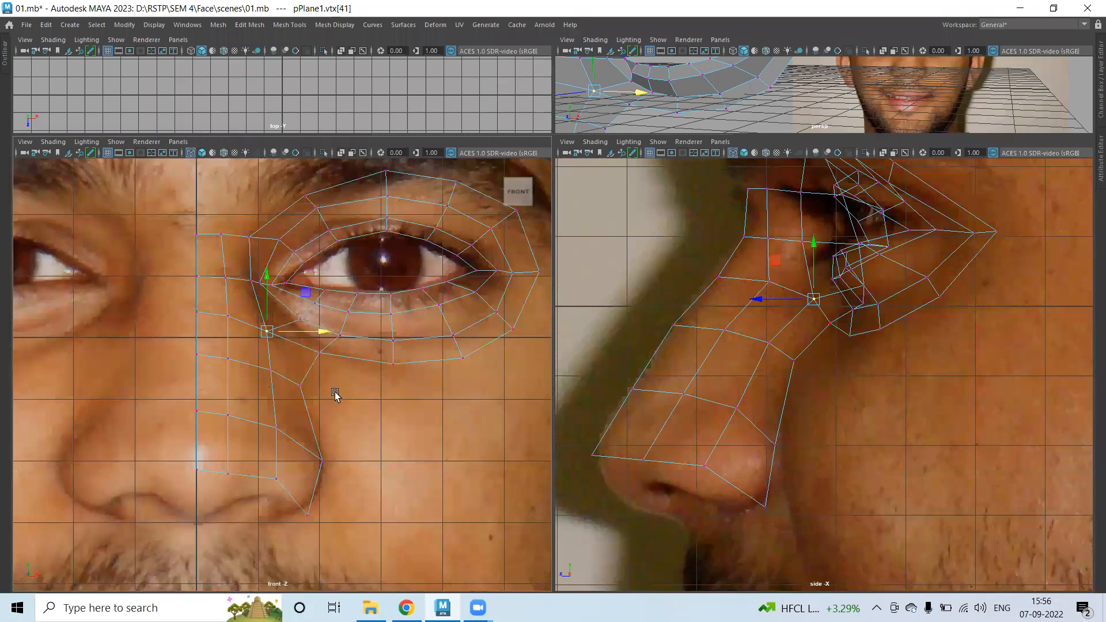
pyautogui.scroll(4, 333, 395)
pyautogui.moveTo(345, 342); pyautogui.dragTo(324, 349)
pyautogui.hotkey('ctrl', 'z')
pyautogui.click(365, 395)
pyautogui.moveTo(331, 314); pyautogui.dragTo(377, 351)
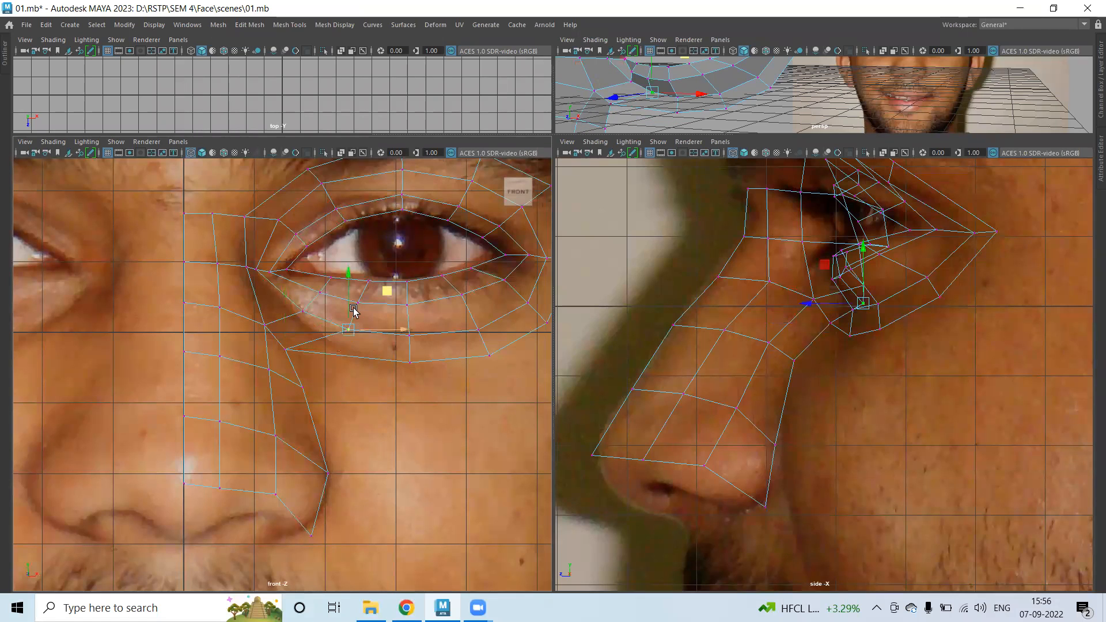
pyautogui.moveTo(349, 283); pyautogui.dragTo(348, 296)
pyautogui.moveTo(399, 343); pyautogui.dragTo(389, 343)
pyautogui.moveTo(294, 301); pyautogui.dragTo(314, 320)
pyautogui.moveTo(303, 263); pyautogui.dragTo(302, 271)
# Push the lower-eyelid edge loop slightly in depth in the side view.
pyautogui.moveTo(320, 264); pyautogui.dragTo(321, 229, button='right')
pyautogui.click(326, 337)
pyautogui.moveTo(809, 305); pyautogui.dragTo(817, 306)
pyautogui.moveTo(406, 264); pyautogui.dragTo(322, 258, button='right')
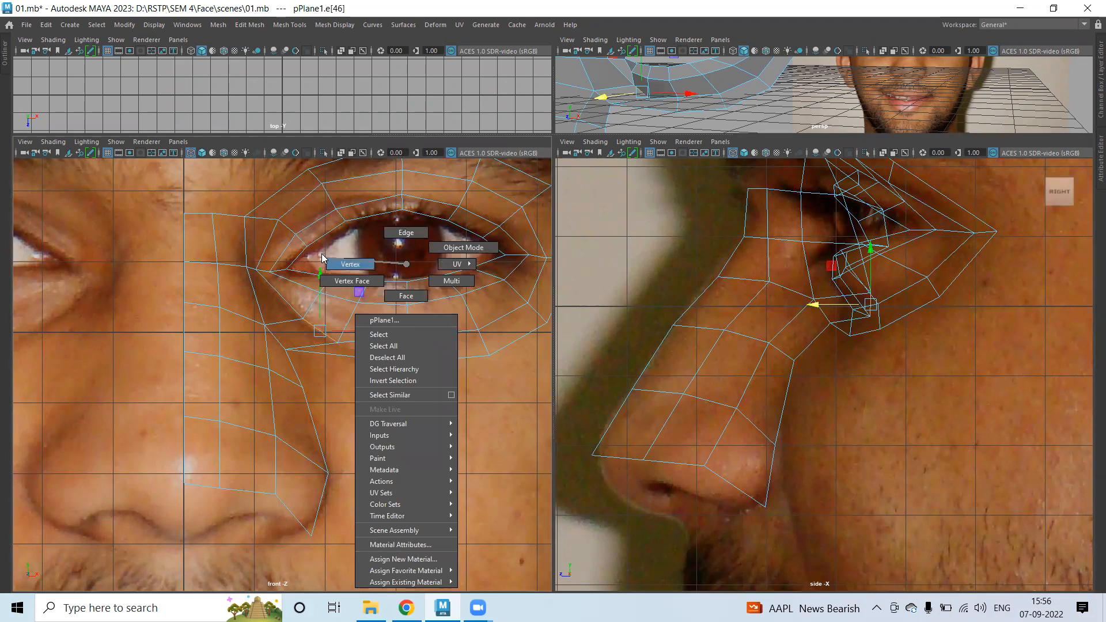
pyautogui.moveTo(346, 361); pyautogui.dragTo(354, 342, button='right')
# Lower the outer lower-lid vertices slightly and raise the vertex at the nose bottom.
pyautogui.click(337, 342)
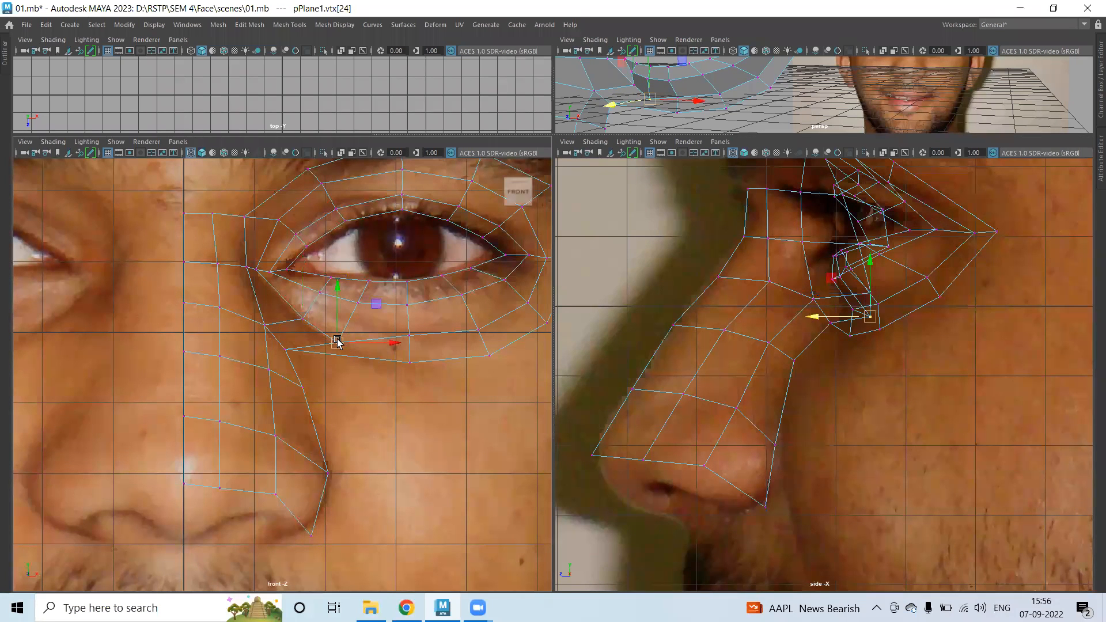
pyautogui.click(415, 365)
pyautogui.moveTo(417, 367)
pyautogui.mouseDown()
pyautogui.moveTo(390, 374)
pyautogui.moveTo(409, 344)
pyautogui.moveTo(405, 375)
pyautogui.mouseUp()
pyautogui.hotkey('ctrl', 'z')
pyautogui.hotkey('ctrl', 'z')
pyautogui.click(412, 361)
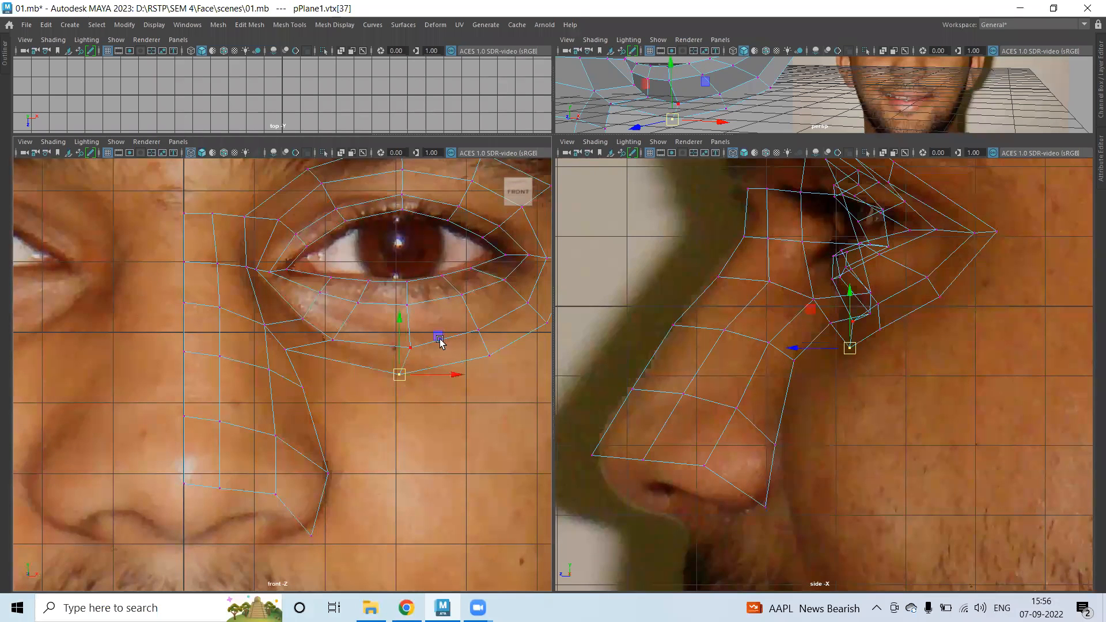
pyautogui.moveTo(400, 300); pyautogui.dragTo(452, 303)
pyautogui.moveTo(435, 247); pyautogui.dragTo(435, 255)
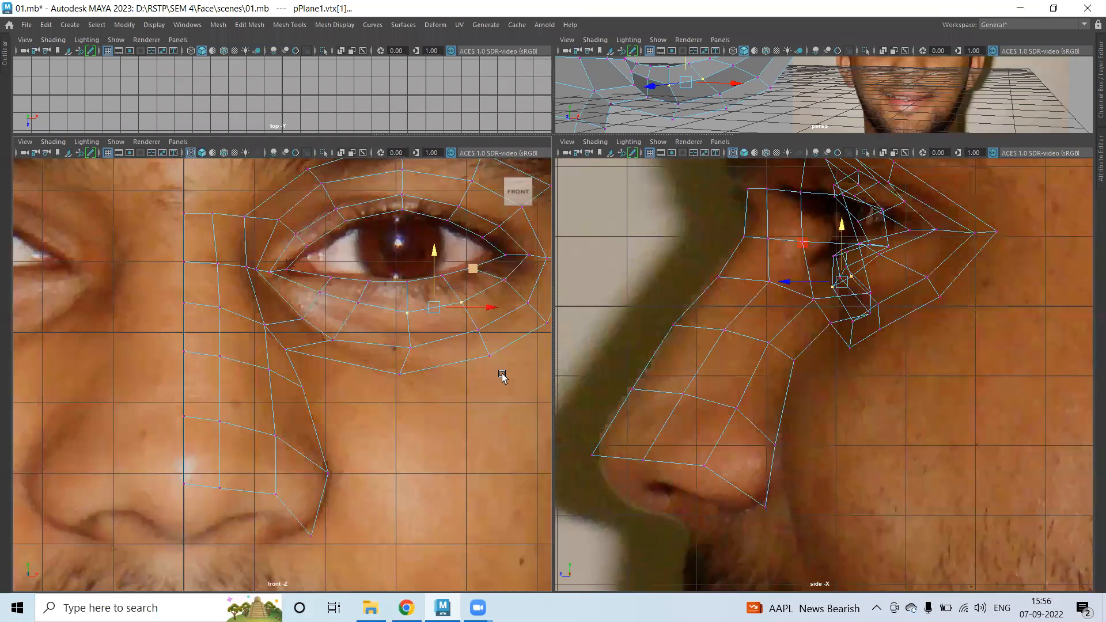
pyautogui.click(488, 355)
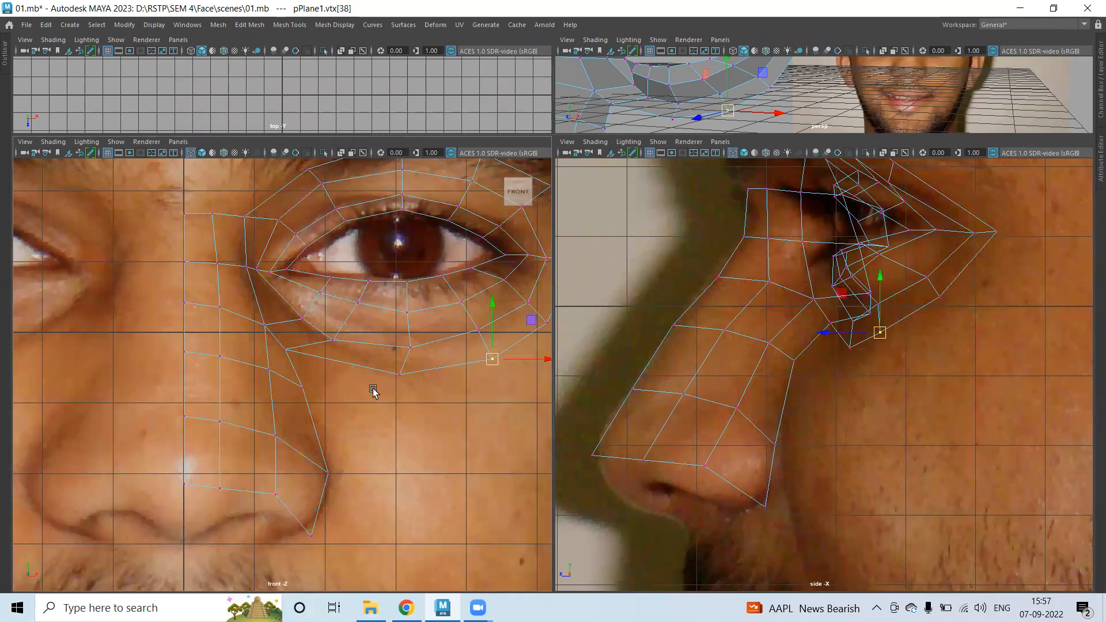
pyautogui.click(220, 490)
pyautogui.moveTo(222, 473); pyautogui.dragTo(224, 467)
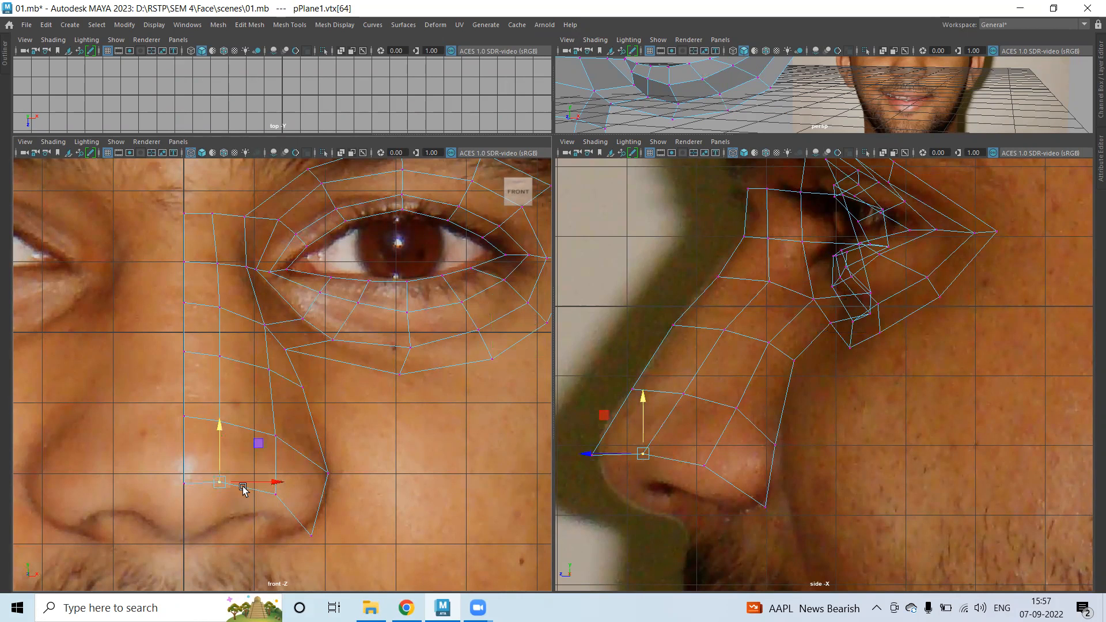
# Select the three edges along the bottom of the nose strip.
pyautogui.rightClick(244, 263)
pyautogui.click(239, 232)
pyautogui.click(202, 487)
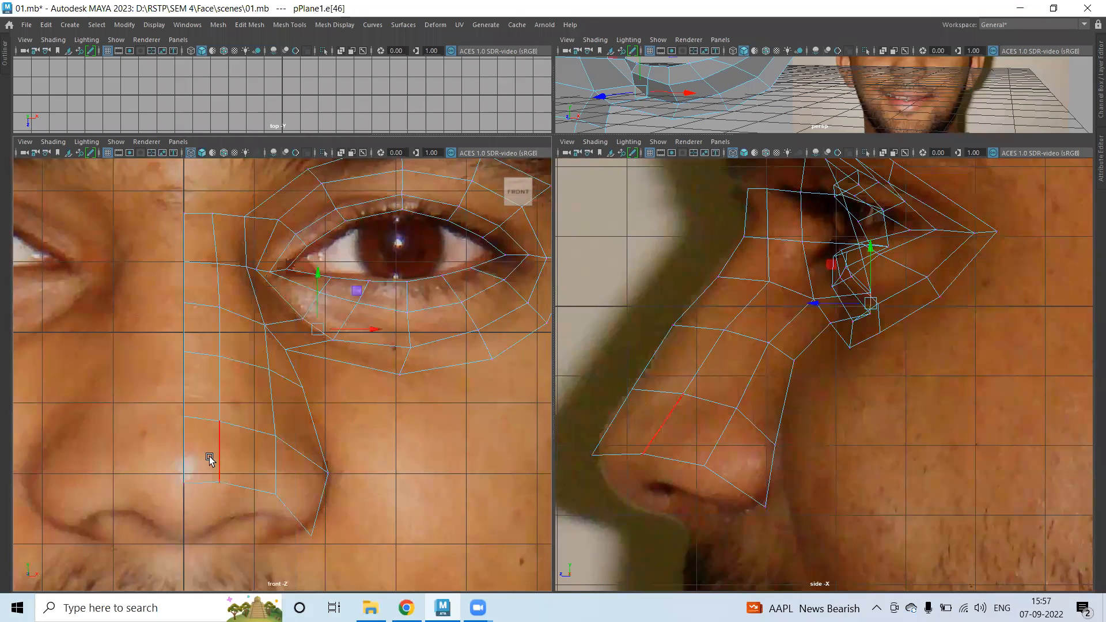
pyautogui.keyDown('shift'); pyautogui.click(249, 506); pyautogui.keyUp('shift')
pyautogui.keyDown('shift'); pyautogui.click(292, 510); pyautogui.keyUp('shift')
# Extrude those edges twice, pulling rows under the nostril and then toward the upper lip.
pyautogui.keyDown('shift'); pyautogui.moveTo(470, 346); pyautogui.dragTo(467, 394, button='right'); pyautogui.keyUp('shift')
pyautogui.keyDown('alt'); pyautogui.moveTo(735, 409); pyautogui.dragTo(727, 269, button='middle'); pyautogui.keyUp('alt')
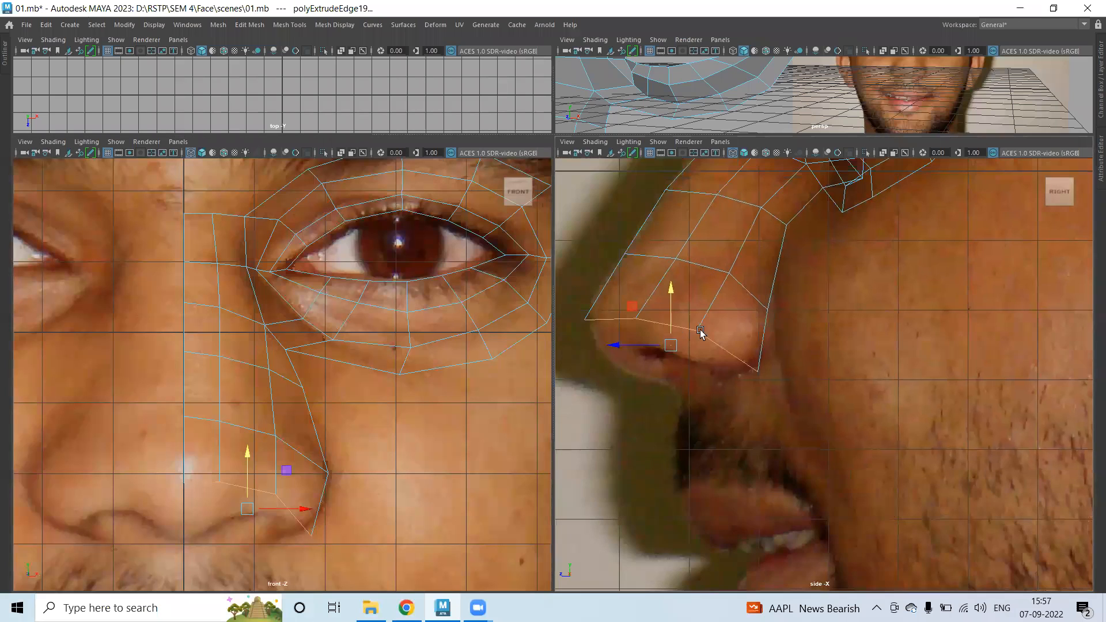
pyautogui.moveTo(670, 338); pyautogui.dragTo(677, 375)
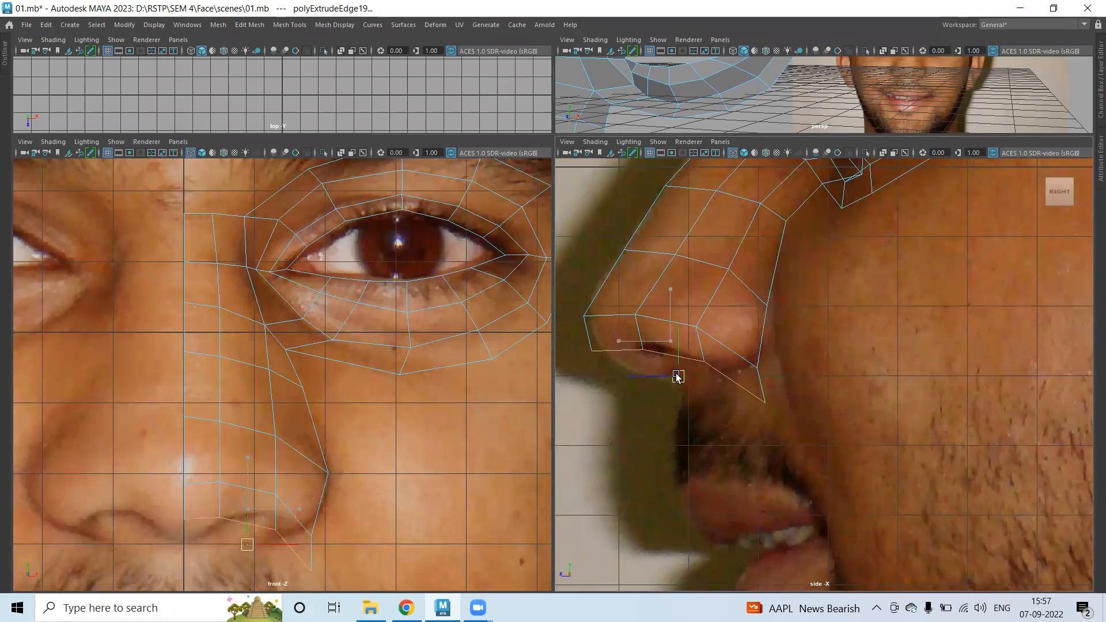
pyautogui.keyDown('alt'); pyautogui.moveTo(739, 400); pyautogui.dragTo(733, 378, button='middle'); pyautogui.keyUp('alt')
pyautogui.press('g')
pyautogui.press('w')
pyautogui.moveTo(691, 362); pyautogui.dragTo(731, 362)
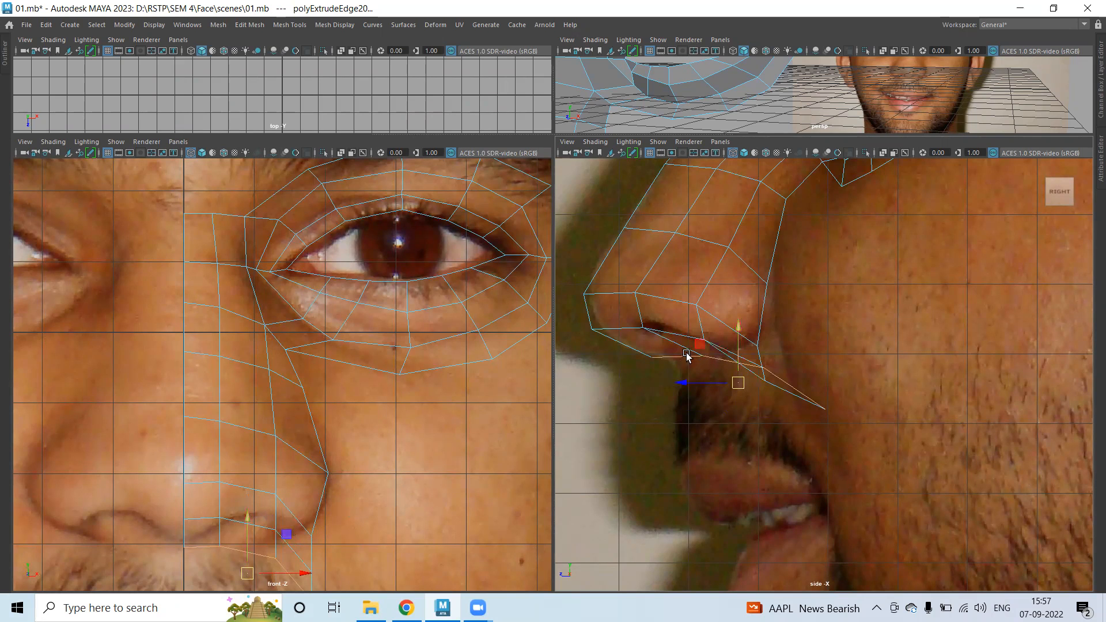
# Delete the single polygon beneath the nostril, leaving an opening in the nose mesh.
pyautogui.keyDown('alt'); pyautogui.moveTo(354, 377); pyautogui.dragTo(380, 225, button='middle'); pyautogui.keyUp('alt')
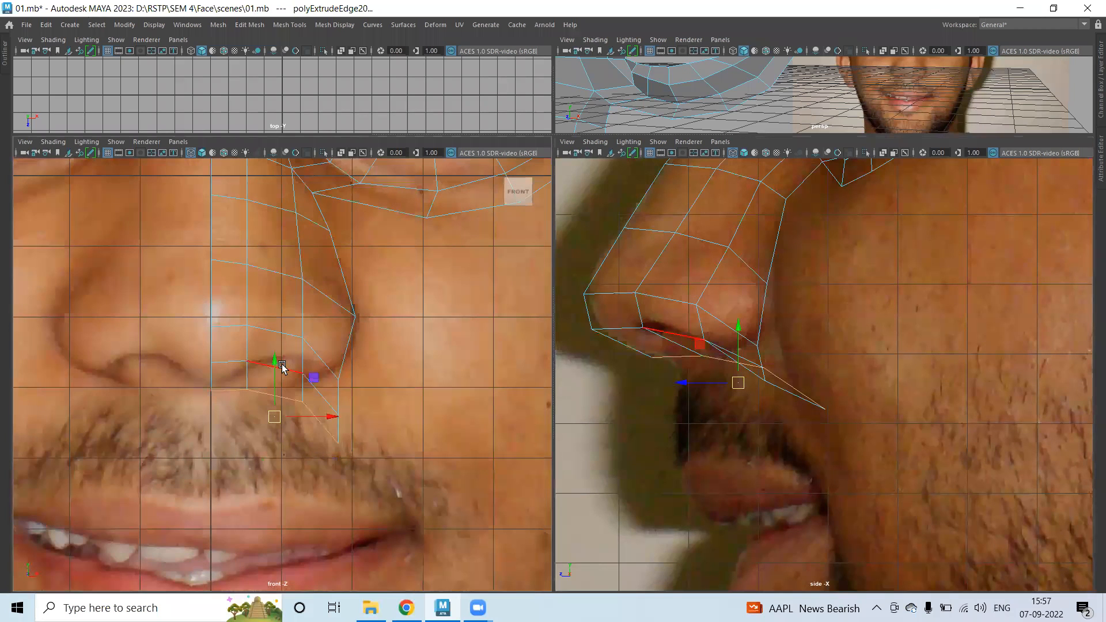
pyautogui.moveTo(283, 264); pyautogui.dragTo(283, 300, button='right')
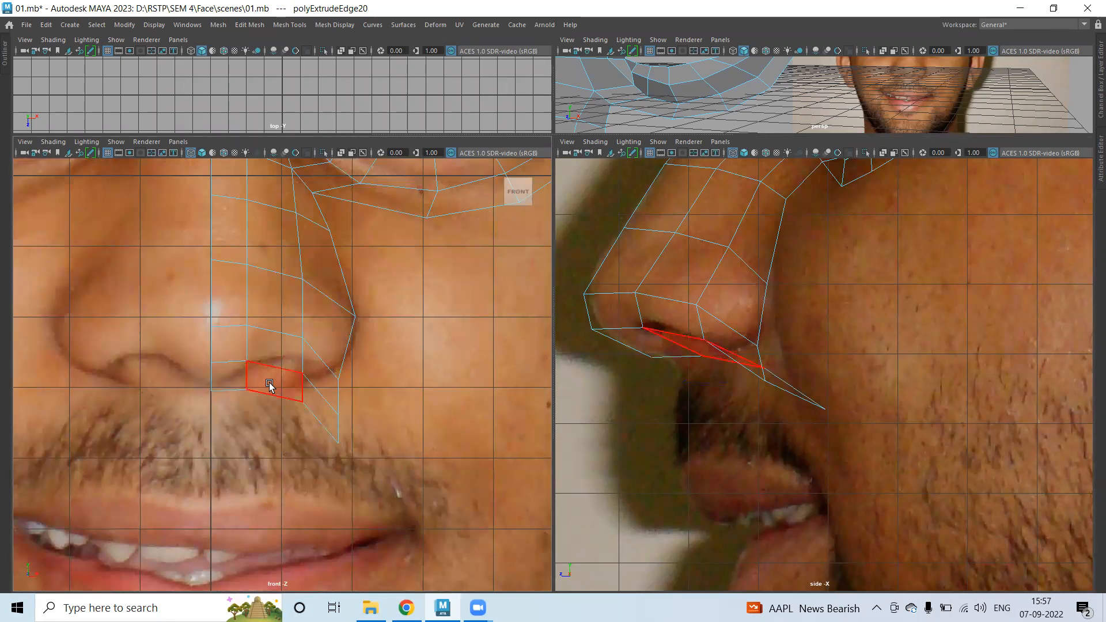
pyautogui.click(271, 382)
pyautogui.keyDown('shift'); pyautogui.click(276, 358); pyautogui.keyUp('shift')
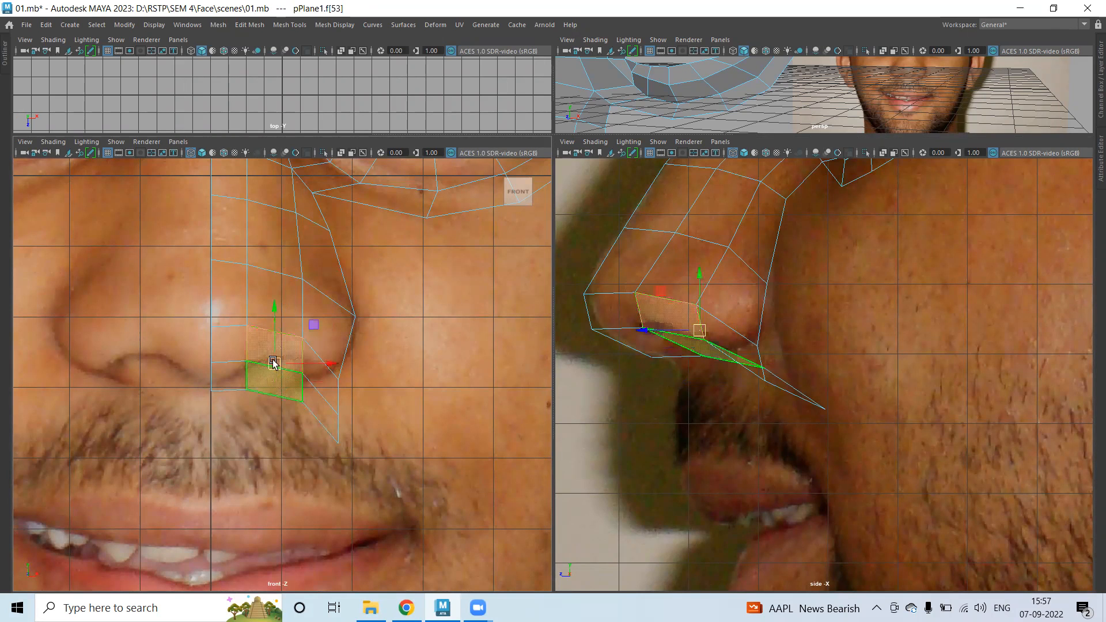
pyautogui.click(276, 406)
pyautogui.moveTo(266, 264); pyautogui.dragTo(210, 264, button='right')
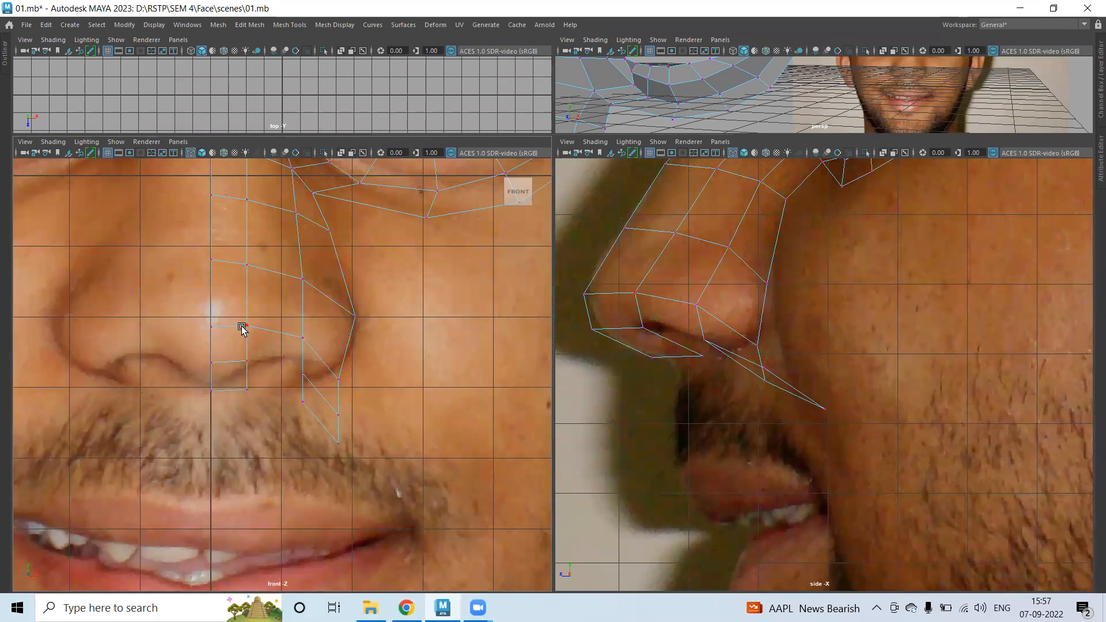
pyautogui.click(247, 323)
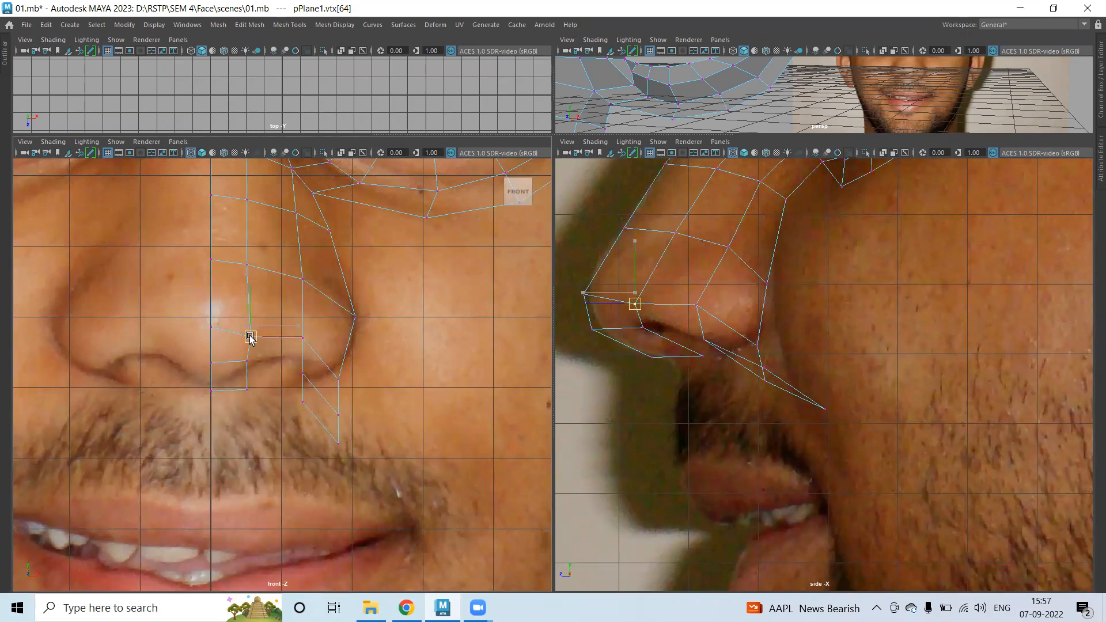
pyautogui.click(288, 411)
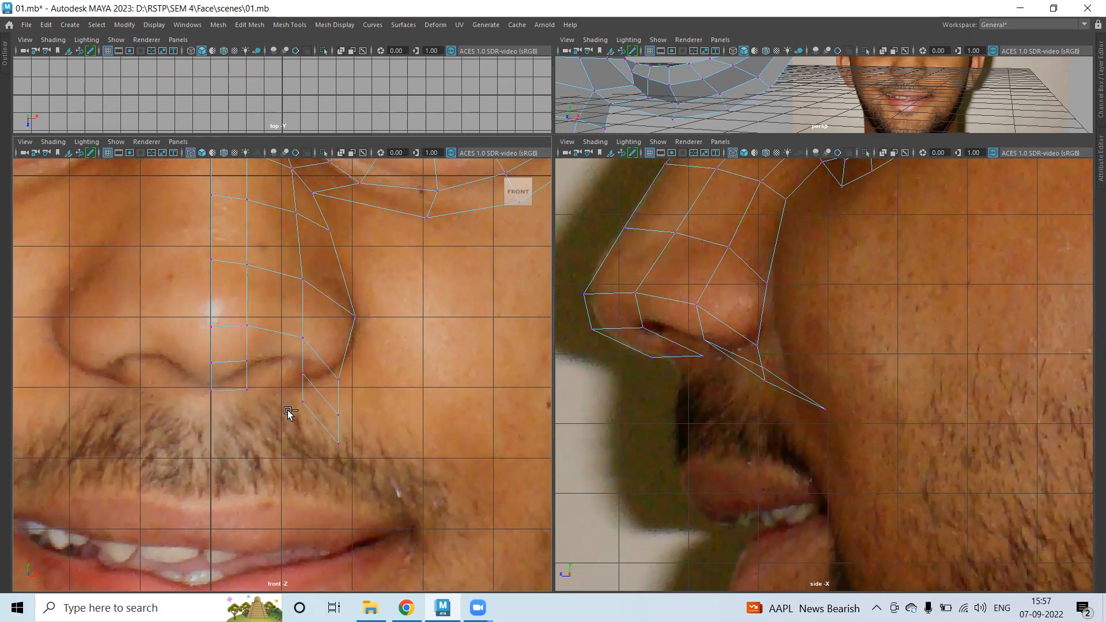
pyautogui.hotkey('ctrl', 'z')
pyautogui.hotkey('ctrl', 'z')
pyautogui.hotkey('ctrl', 'z')
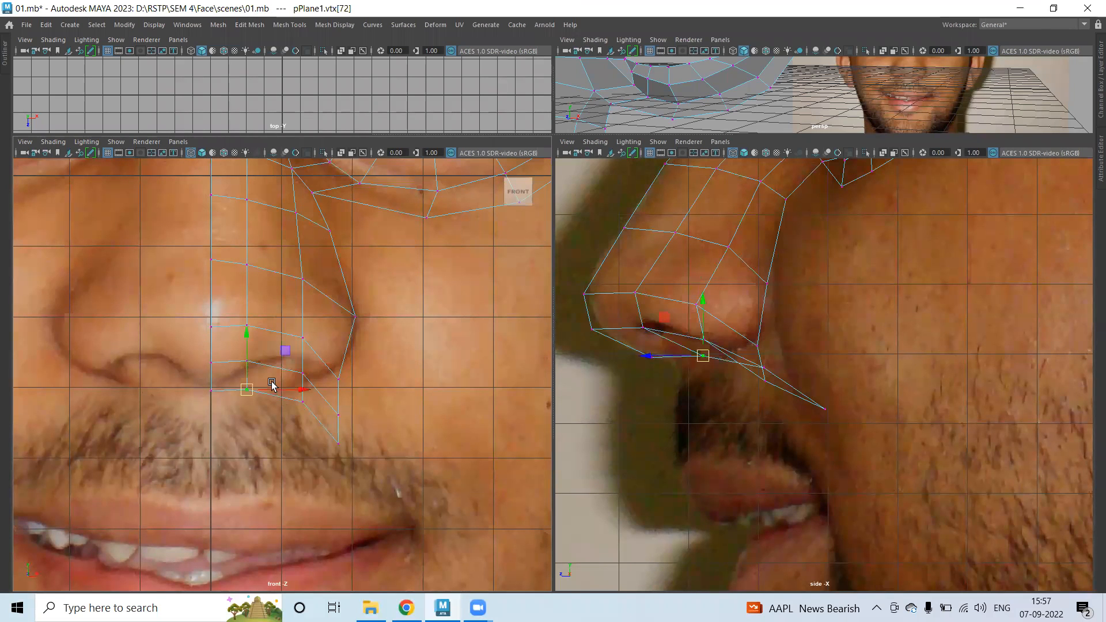
pyautogui.moveTo(277, 265); pyautogui.dragTo(276, 297, button='right')
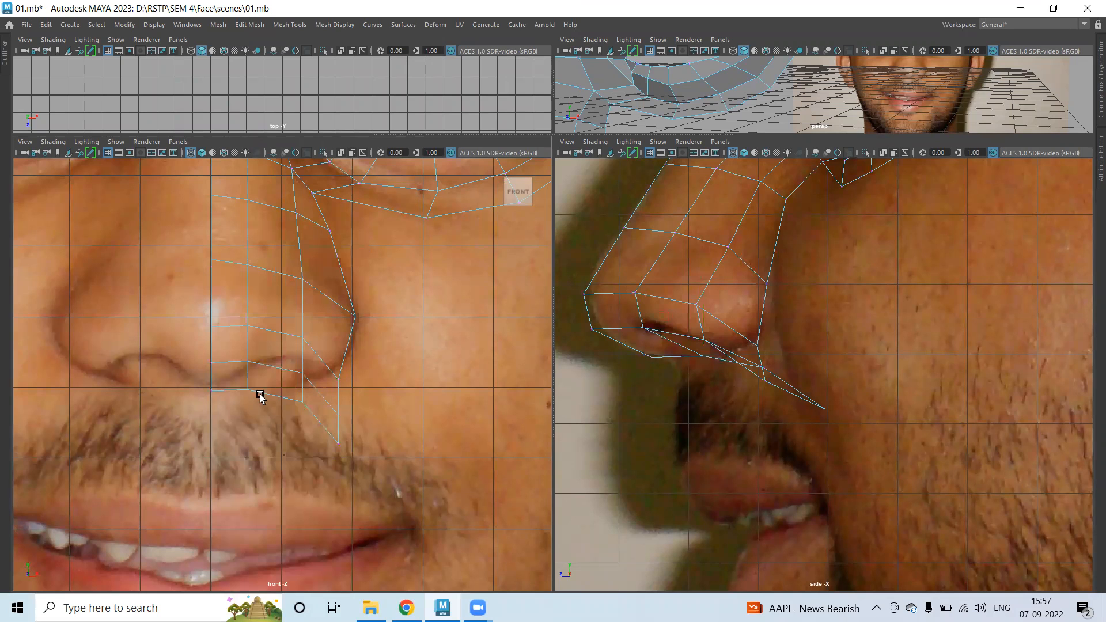
pyautogui.click(266, 386)
pyautogui.press('Delete')
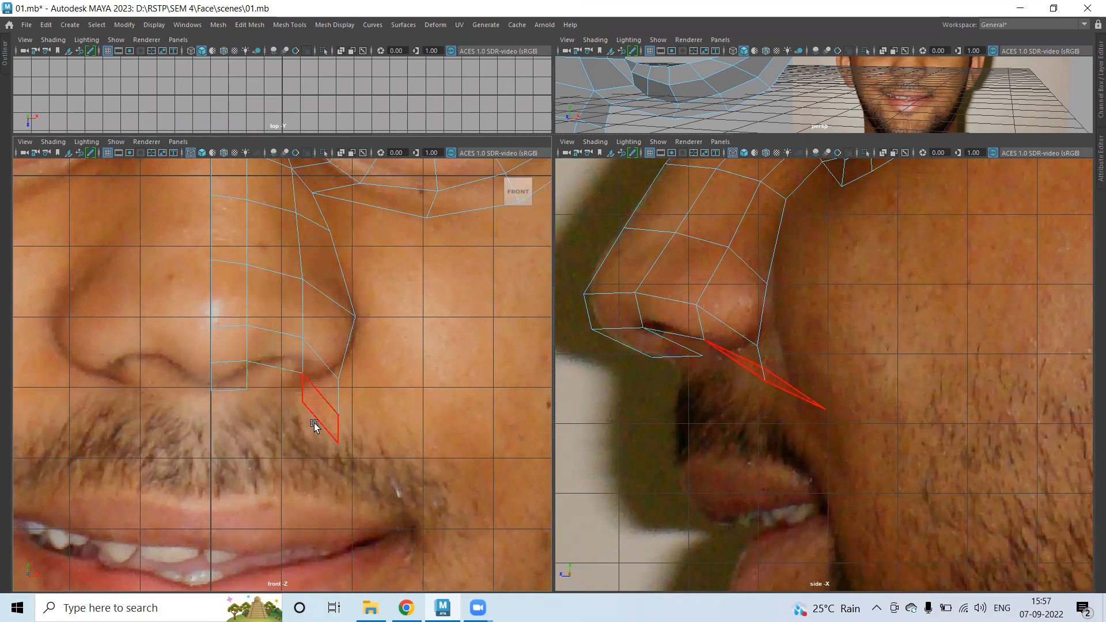
# Pull the vertices below the nostril up into the nostril crease and forward in depth.
pyautogui.scroll(3, 254, 401)
pyautogui.moveTo(321, 262); pyautogui.dragTo(273, 262, button='right')
pyautogui.click(319, 370)
pyautogui.moveTo(318, 370); pyautogui.dragTo(300, 339)
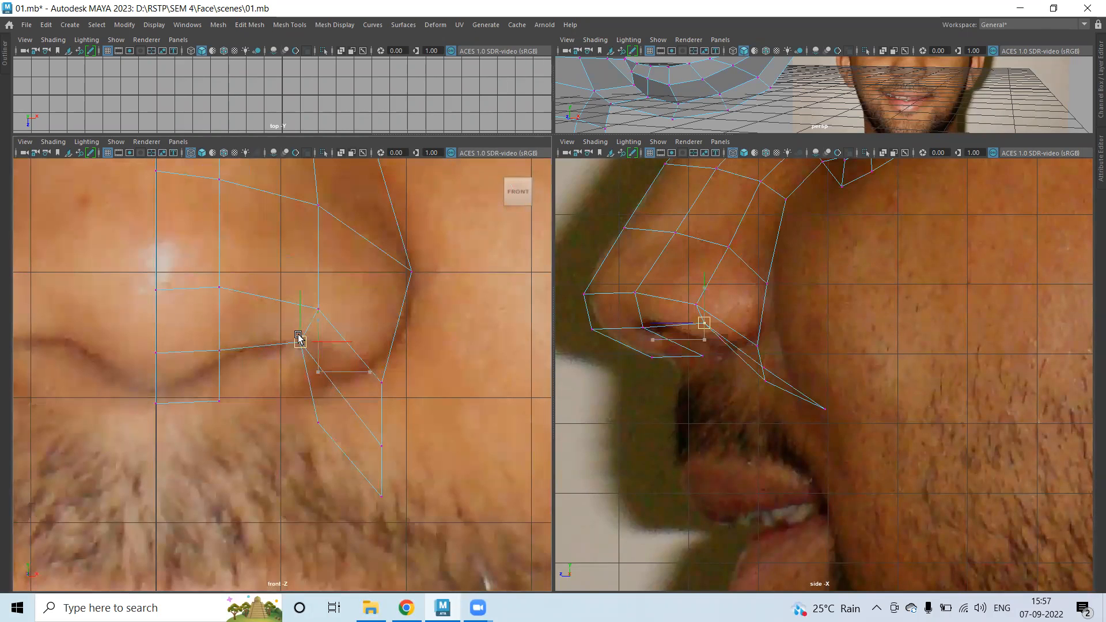
pyautogui.click(306, 403)
pyautogui.click(318, 422)
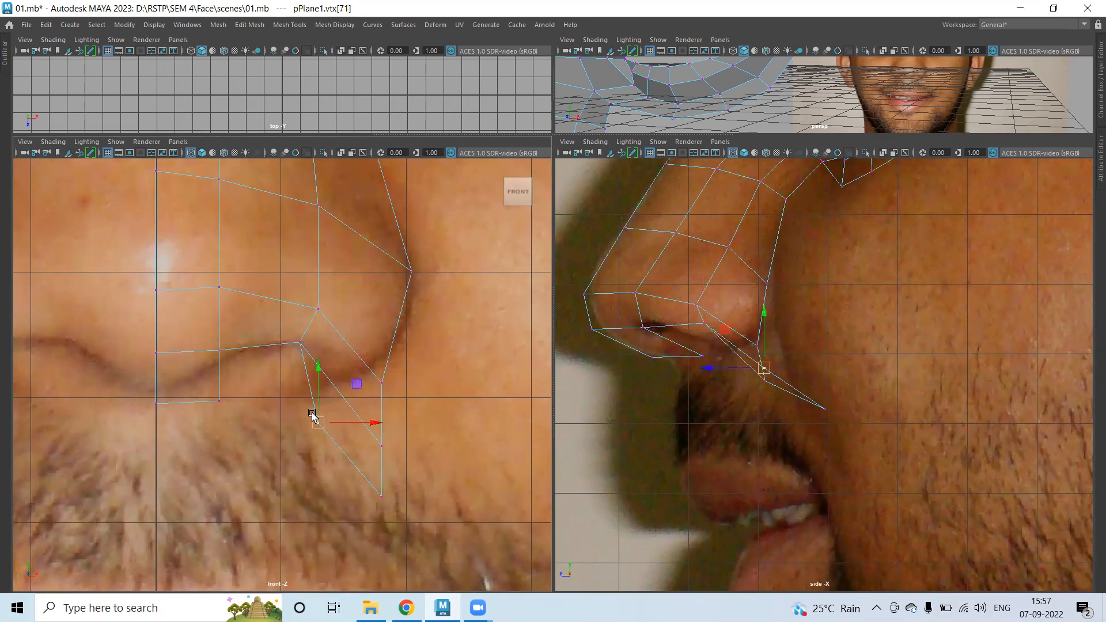
pyautogui.moveTo(318, 423); pyautogui.dragTo(262, 375)
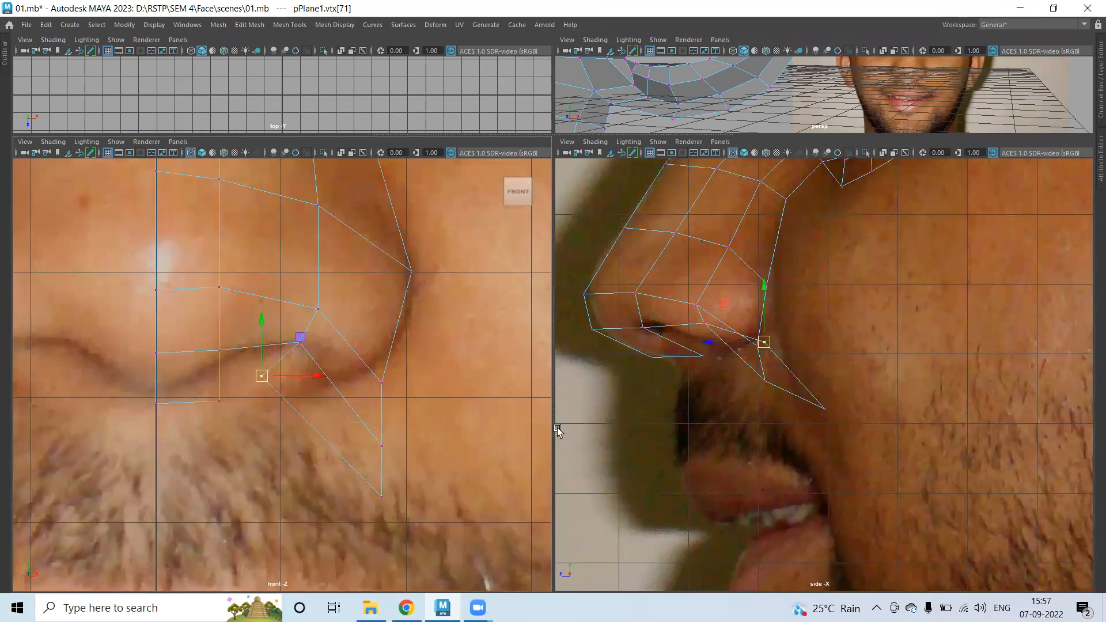
pyautogui.moveTo(718, 347); pyautogui.dragTo(666, 340)
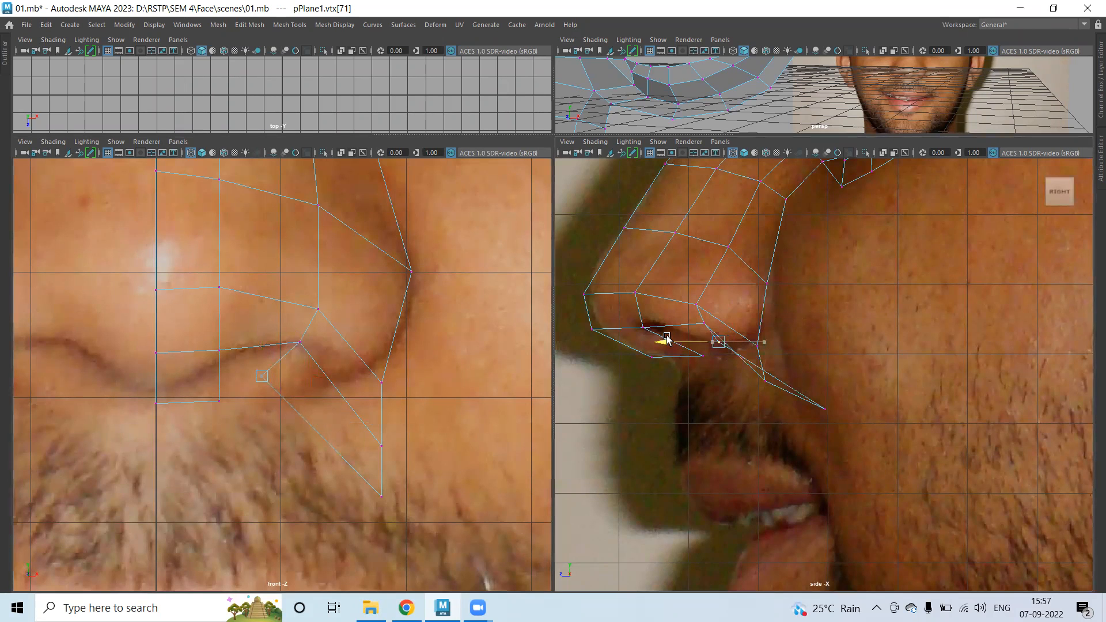
# Raise the next nostril vertices to the nostril rim and push them forward in side view.
pyautogui.moveTo(388, 516); pyautogui.dragTo(353, 486)
pyautogui.click(380, 494)
pyautogui.moveTo(378, 491); pyautogui.dragTo(289, 397, button='middle')
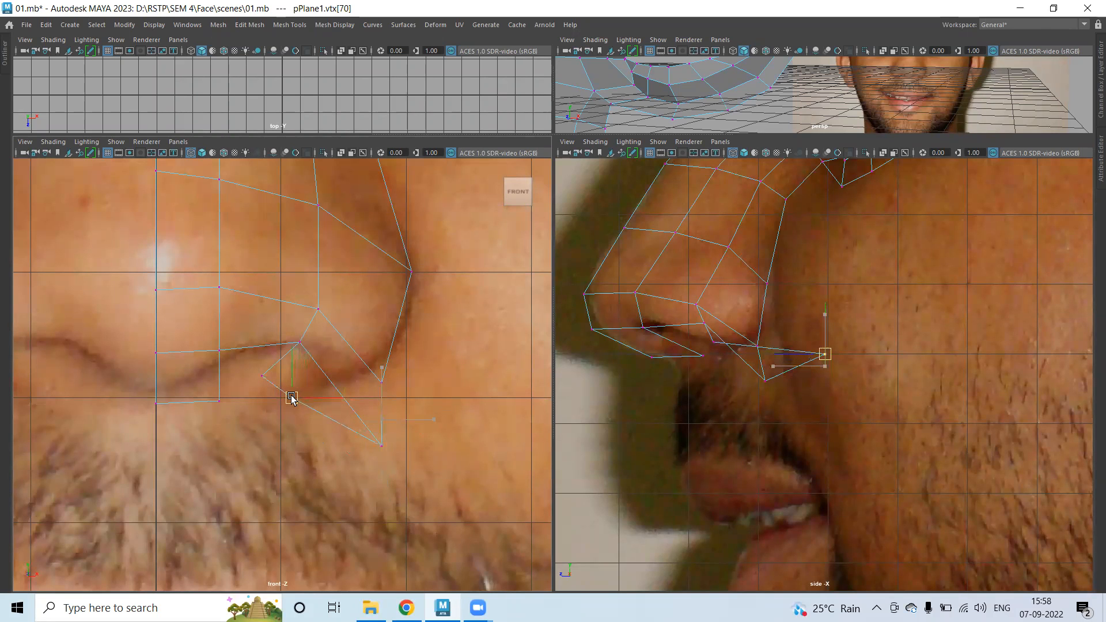
pyautogui.moveTo(771, 354); pyautogui.dragTo(699, 352, button='middle')
pyautogui.click(382, 442)
pyautogui.moveTo(381, 442); pyautogui.dragTo(408, 352, button='middle')
pyautogui.click(381, 383)
pyautogui.click(347, 385)
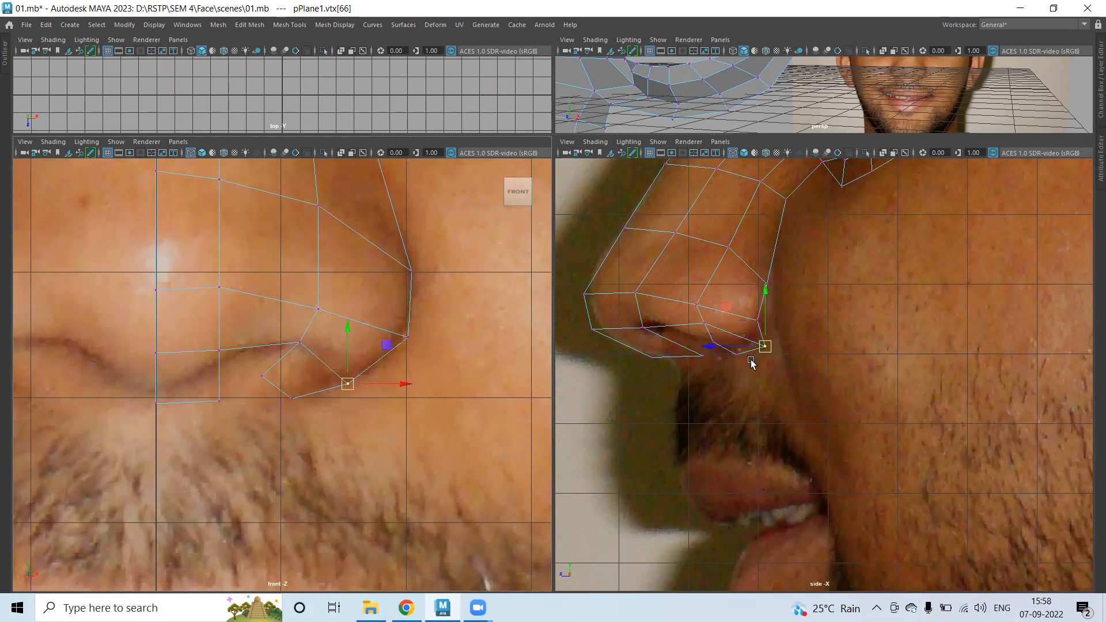
pyautogui.moveTo(709, 345); pyautogui.dragTo(689, 322)
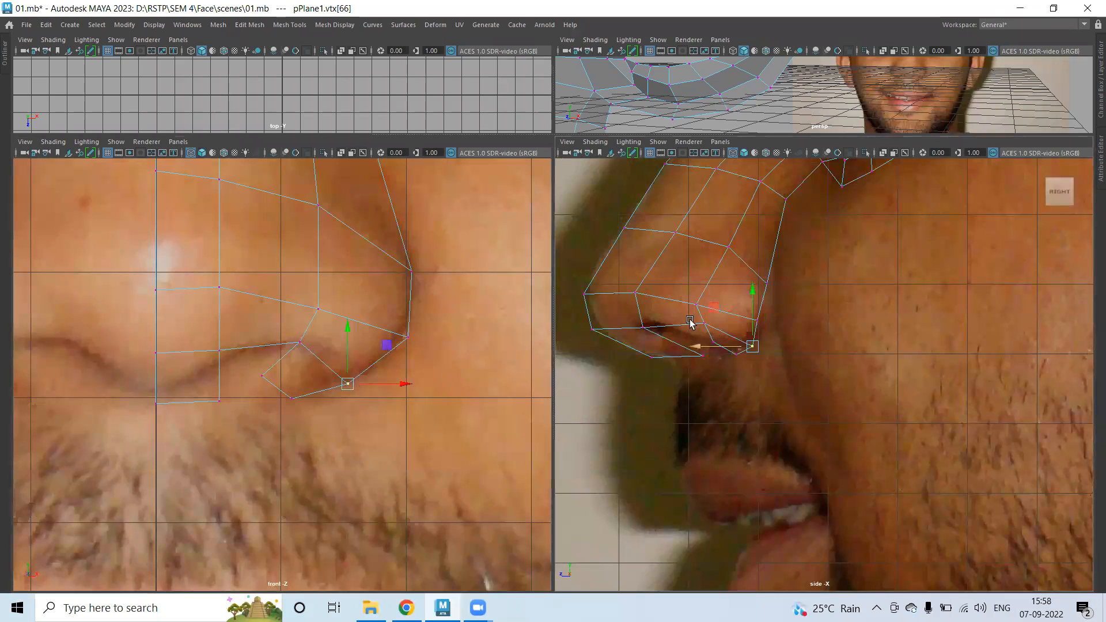
# Move the upper and lower nose vertices forward in side view to match the nose profile.
pyautogui.click(678, 323)
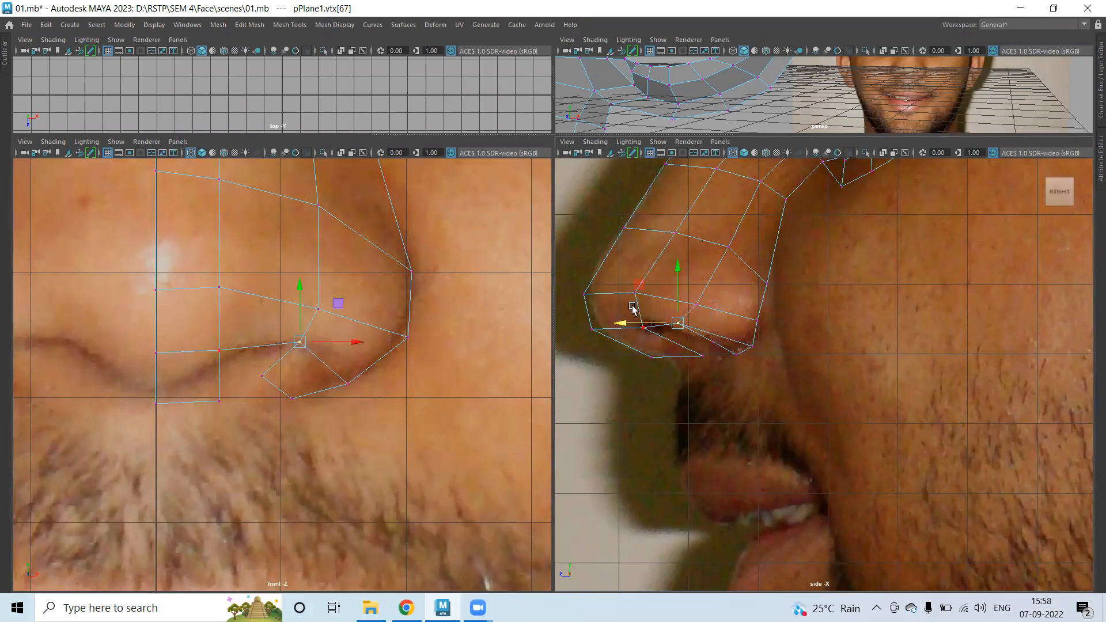
pyautogui.moveTo(653, 341); pyautogui.dragTo(652, 339)
pyautogui.moveTo(587, 311); pyautogui.dragTo(564, 309)
pyautogui.click(658, 227)
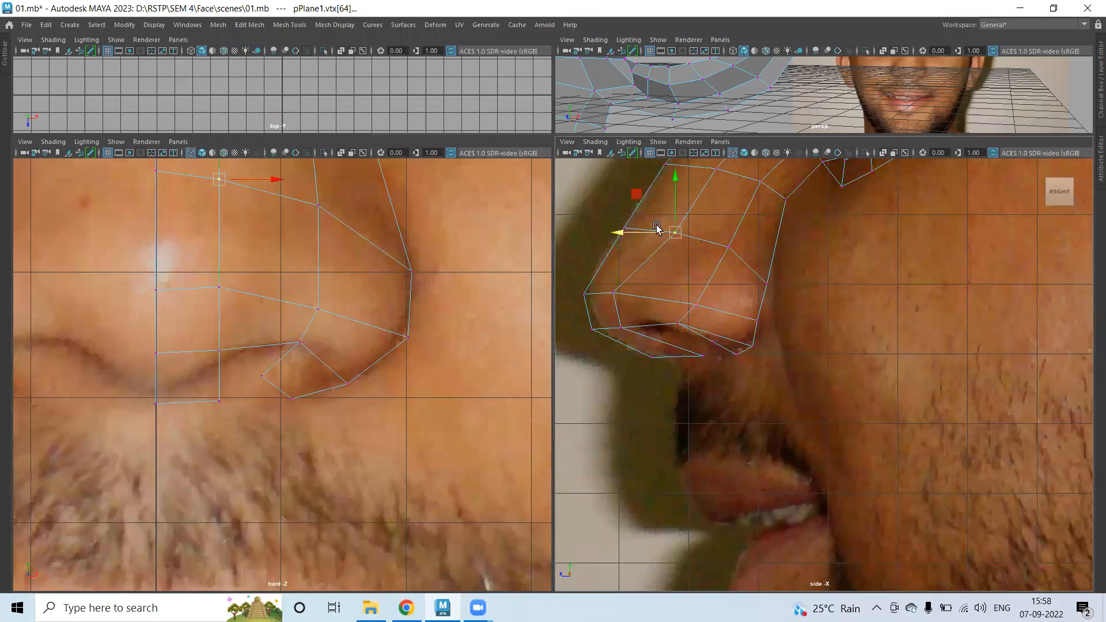
pyautogui.click(663, 239)
pyautogui.moveTo(662, 236); pyautogui.dragTo(640, 233)
pyautogui.moveTo(709, 283)
pyautogui.mouseDown()
pyautogui.moveTo(673, 319)
pyautogui.moveTo(638, 314)
pyautogui.moveTo(663, 315)
pyautogui.moveTo(689, 289)
pyautogui.mouseUp()
pyautogui.click(654, 321)
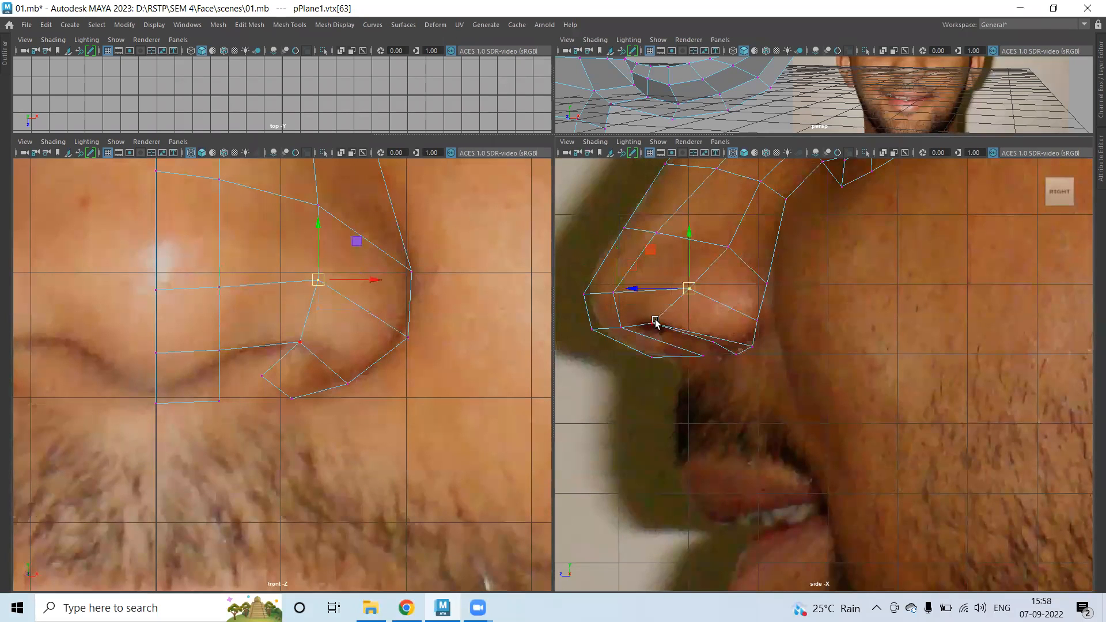
pyautogui.moveTo(654, 322); pyautogui.dragTo(658, 319)
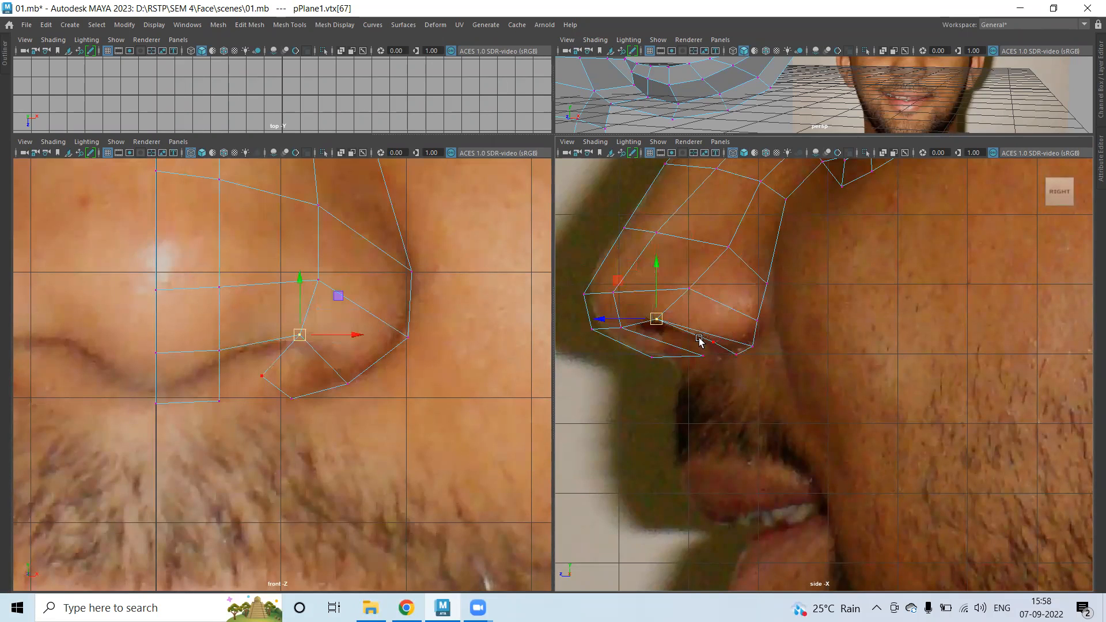
# Refine the nose-tip and side-contour vertices so they hug the reference nose outline.
pyautogui.click(260, 377)
pyautogui.moveTo(670, 341); pyautogui.dragTo(767, 321)
pyautogui.click(729, 357)
pyautogui.click(769, 286)
pyautogui.moveTo(770, 283); pyautogui.dragTo(778, 278)
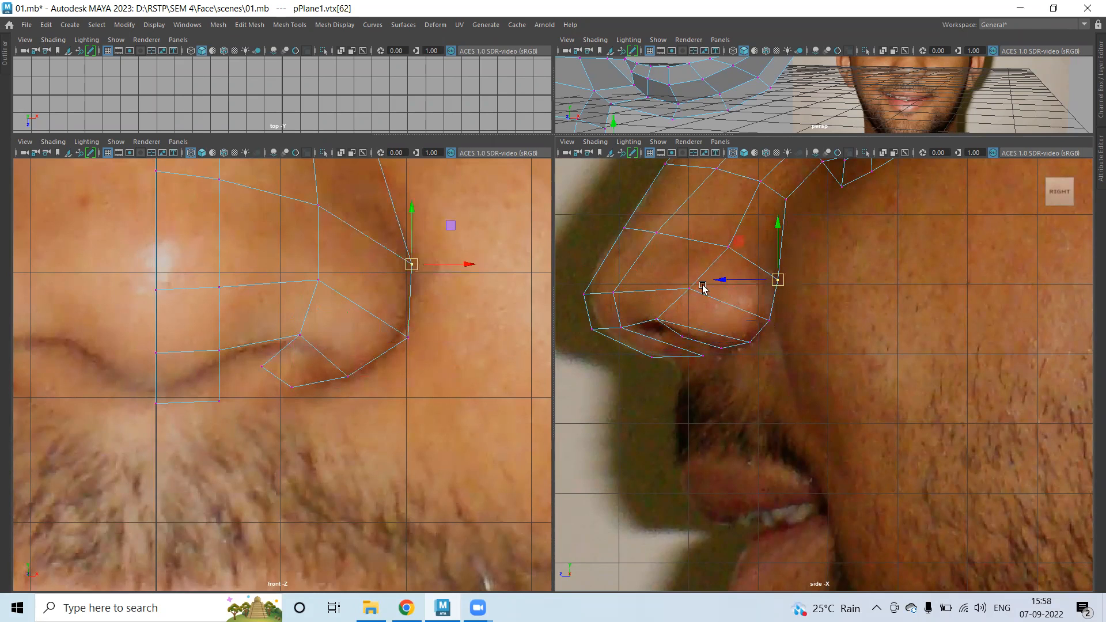
pyautogui.click(688, 287)
pyautogui.moveTo(679, 276); pyautogui.dragTo(703, 292)
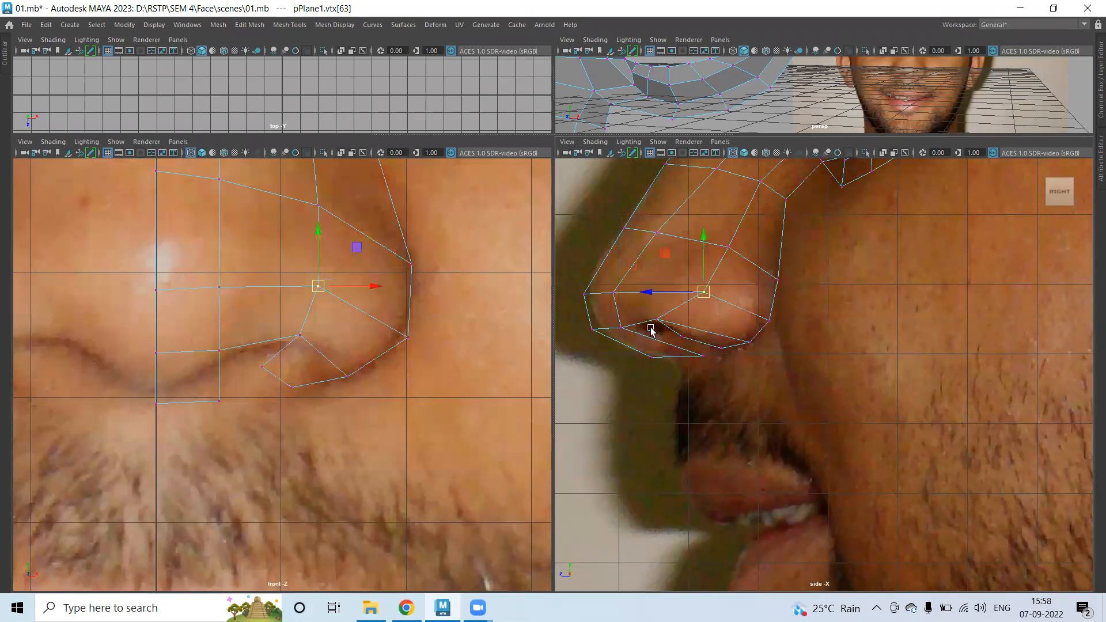
pyautogui.moveTo(361, 287); pyautogui.dragTo(367, 285)
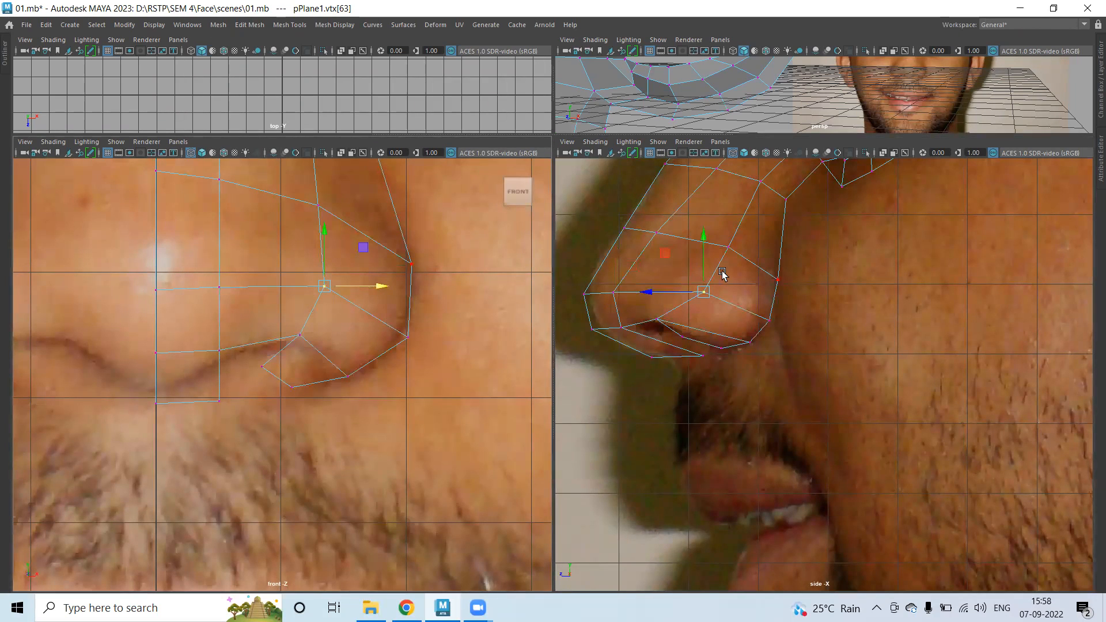
pyautogui.click(730, 247)
pyautogui.moveTo(731, 245); pyautogui.dragTo(736, 239)
pyautogui.moveTo(716, 266); pyautogui.dragTo(692, 285, button='right')
# Extrude the four nose-tip faces and scale them inward into a smaller inset.
pyautogui.click(740, 286)
pyautogui.keyDown('shift'); pyautogui.click(717, 313); pyautogui.keyUp('shift')
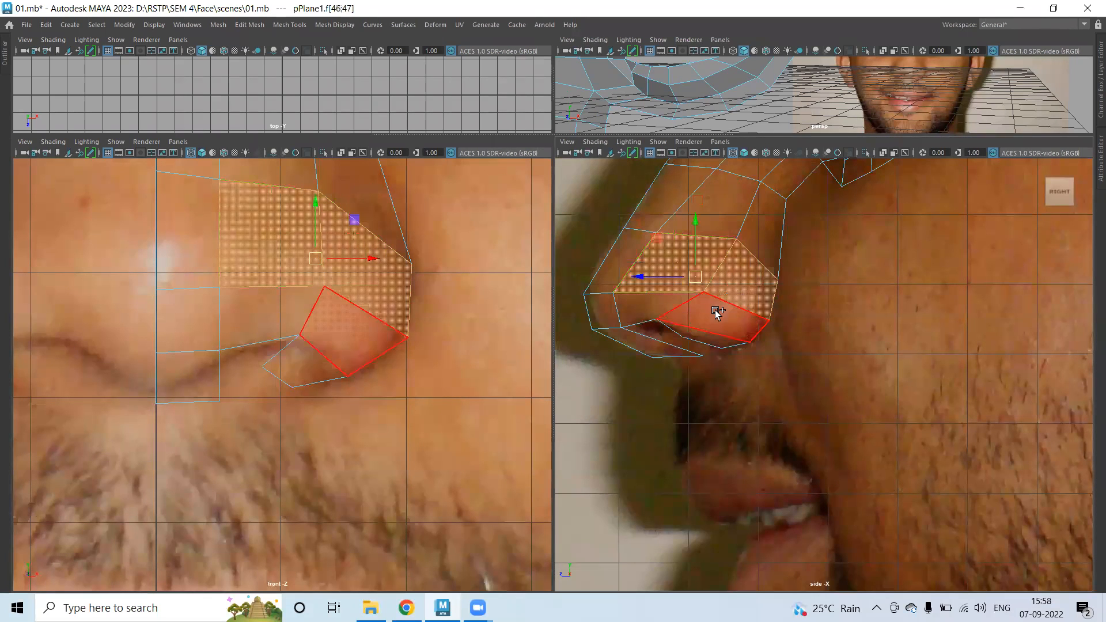
pyautogui.keyDown('shift'); pyautogui.click(717, 313); pyautogui.keyUp('shift')
pyautogui.keyDown('shift'); pyautogui.click(640, 304); pyautogui.keyUp('shift')
pyautogui.keyDown('shift'); pyautogui.moveTo(343, 295); pyautogui.dragTo(340, 327, button='right'); pyautogui.keyUp('shift')
pyautogui.moveTo(311, 280); pyautogui.dragTo(337, 289)
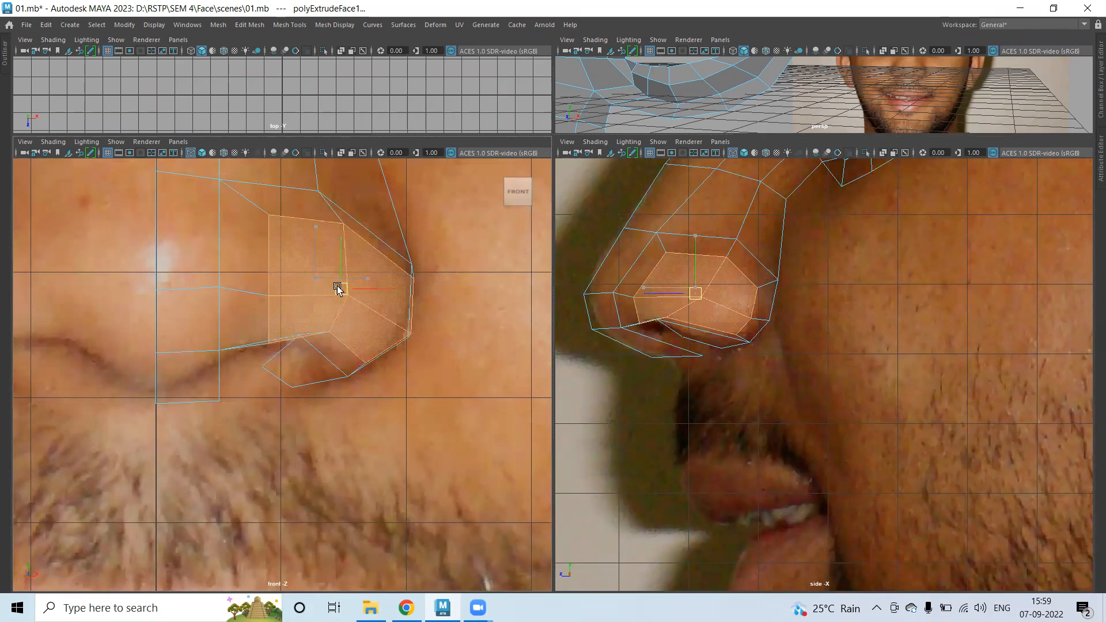
# Move the new inset vertices down to round off the nose tip.
pyautogui.moveTo(746, 284); pyautogui.dragTo(692, 264, button='right')
pyautogui.scroll(3, 278, 362)
pyautogui.scroll(3, 324, 279)
pyautogui.click(327, 286)
pyautogui.moveTo(328, 290); pyautogui.dragTo(296, 316)
pyautogui.click(252, 300)
pyautogui.click(392, 275)
pyautogui.moveTo(403, 279); pyautogui.dragTo(414, 306)
# Adjust the nostril-edge and outer nose vertices outward onto the reference nose outline.
pyautogui.keyDown('alt'); pyautogui.moveTo(415, 306); pyautogui.dragTo(233, 397, button='middle'); pyautogui.keyUp('alt')
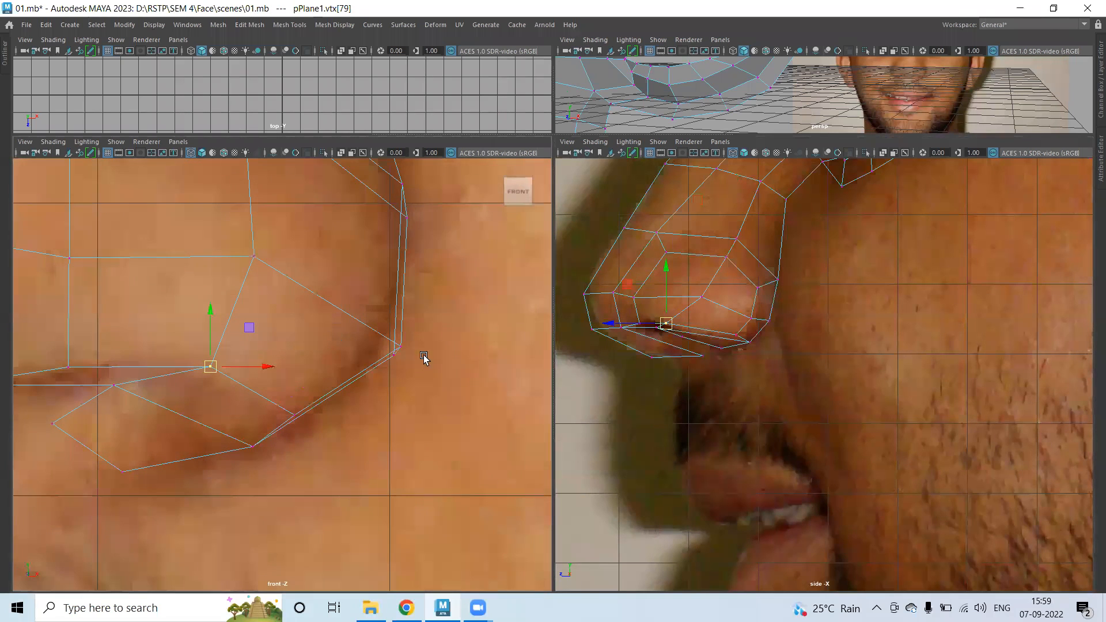
pyautogui.keyDown('alt'); pyautogui.moveTo(348, 378); pyautogui.dragTo(352, 494, button='middle'); pyautogui.keyUp('alt')
pyautogui.click(257, 369)
pyautogui.moveTo(277, 370); pyautogui.dragTo(288, 368)
pyautogui.keyDown('alt'); pyautogui.moveTo(189, 326); pyautogui.dragTo(296, 428, button='middle'); pyautogui.keyUp('alt')
pyautogui.click(183, 286)
pyautogui.moveTo(184, 286); pyautogui.dragTo(254, 308)
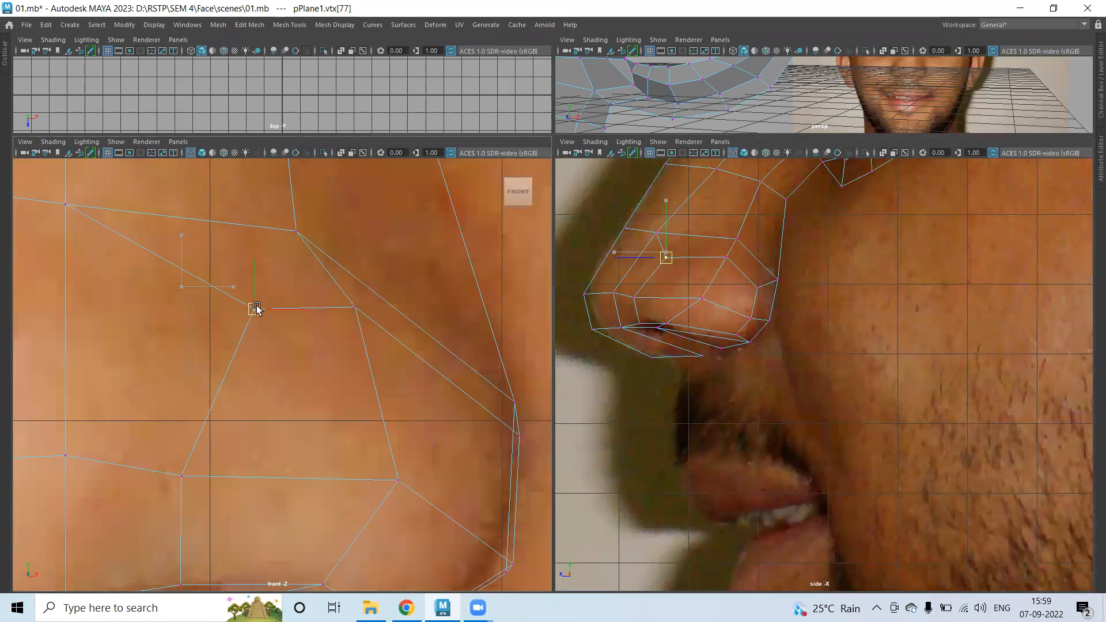
pyautogui.click(293, 230)
pyautogui.moveTo(292, 226); pyautogui.dragTo(333, 224)
pyautogui.moveTo(528, 419); pyautogui.dragTo(530, 422)
pyautogui.moveTo(514, 402); pyautogui.dragTo(508, 367)
# Move two nose-edge vertices up and left, undoing one bad move along the way.
pyautogui.scroll(-6, 510, 431)
pyautogui.keyDown('alt'); pyautogui.moveTo(372, 385); pyautogui.dragTo(380, 288, button='middle'); pyautogui.keyUp('alt')
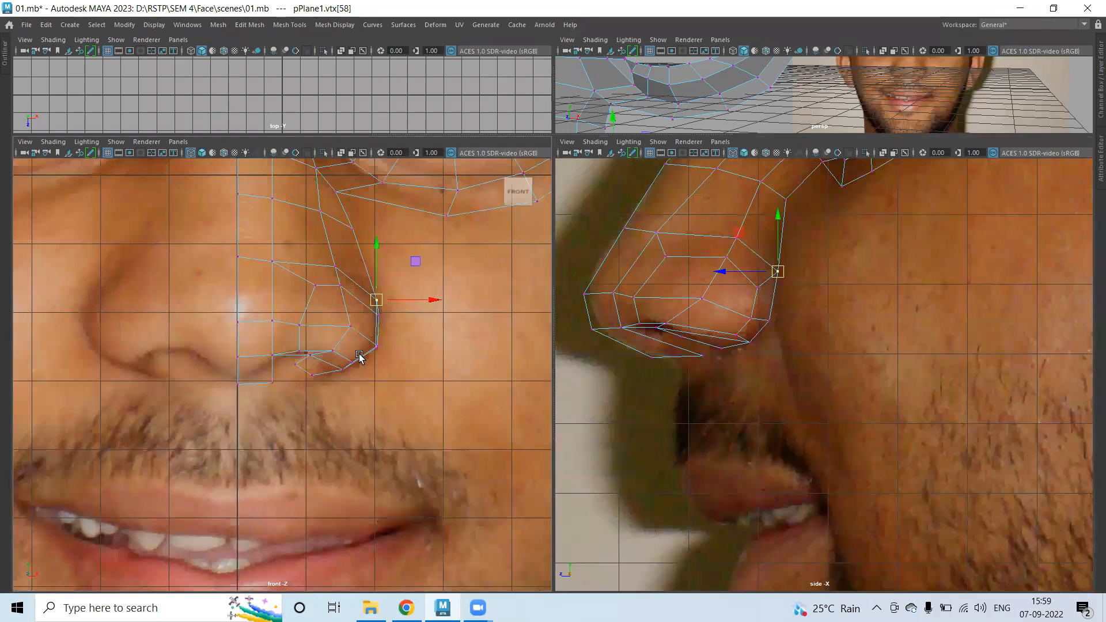
pyautogui.scroll(4, 397, 344)
pyautogui.keyDown('alt'); pyautogui.moveTo(455, 308); pyautogui.dragTo(413, 349, button='middle'); pyautogui.keyUp('alt')
pyautogui.moveTo(420, 319); pyautogui.dragTo(383, 319)
pyautogui.moveTo(421, 275); pyautogui.dragTo(363, 323)
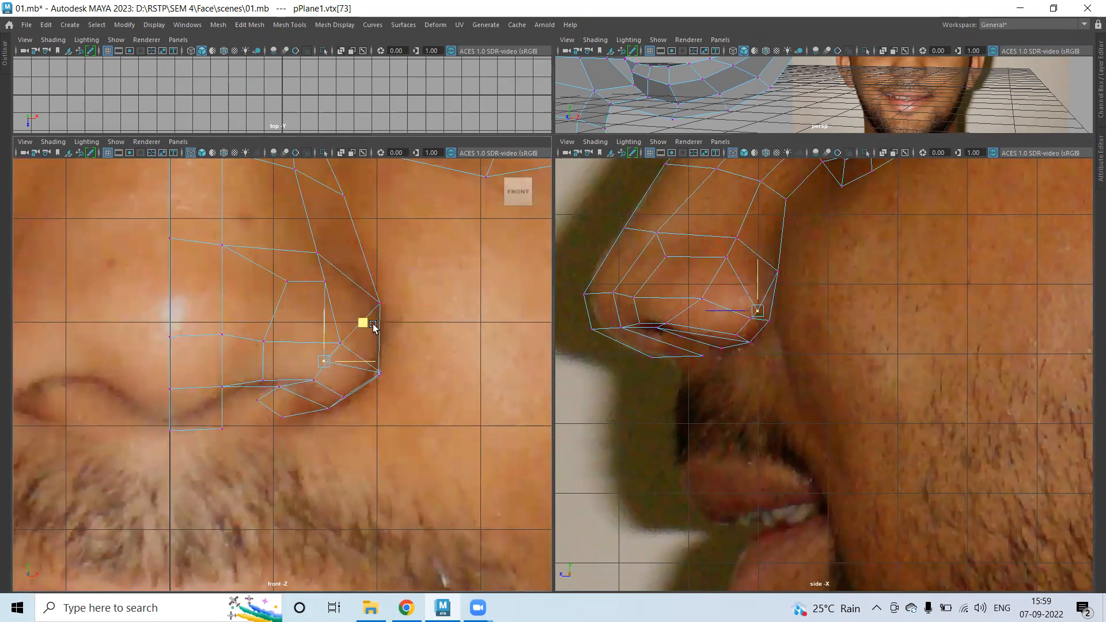
pyautogui.hotkey('ctrl', 'z')
pyautogui.moveTo(413, 281); pyautogui.dragTo(358, 326)
pyautogui.moveTo(381, 311); pyautogui.dragTo(327, 270)
pyautogui.click(322, 282)
# Shift the nose-side and nostril vertices so they follow the nose outline in front view.
pyautogui.moveTo(273, 351); pyautogui.dragTo(275, 353)
pyautogui.moveTo(264, 341); pyautogui.dragTo(267, 321)
pyautogui.moveTo(257, 371)
pyautogui.mouseDown()
pyautogui.moveTo(270, 389)
pyautogui.moveTo(268, 372)
pyautogui.mouseUp()
pyautogui.click(340, 344)
pyautogui.moveTo(351, 344); pyautogui.dragTo(362, 344)
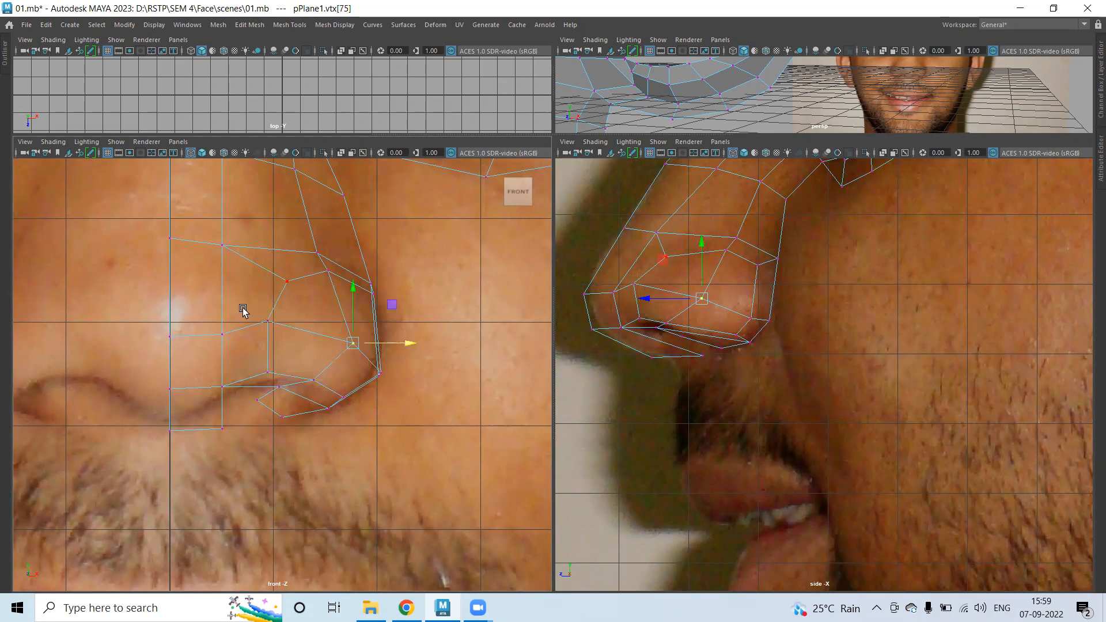
pyautogui.moveTo(244, 345); pyautogui.dragTo(250, 330)
pyautogui.moveTo(220, 225); pyautogui.dragTo(243, 245)
pyautogui.moveTo(240, 324)
pyautogui.mouseDown()
pyautogui.moveTo(257, 341)
pyautogui.moveTo(256, 314)
pyautogui.mouseUp()
pyautogui.moveTo(202, 426); pyautogui.dragTo(253, 420)
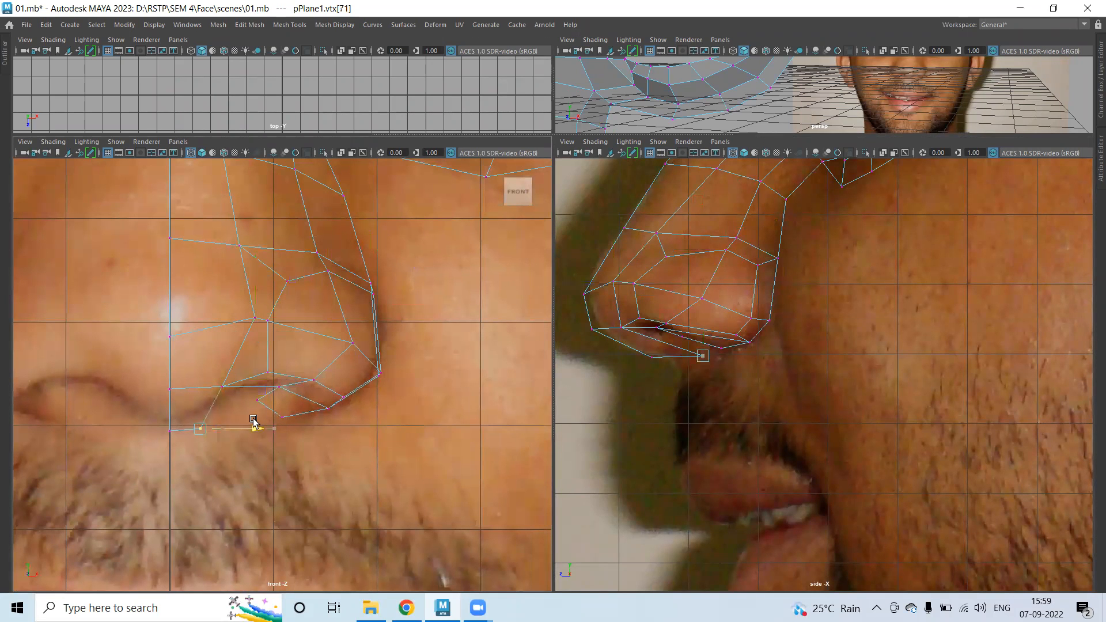
pyautogui.moveTo(198, 368); pyautogui.dragTo(197, 355)
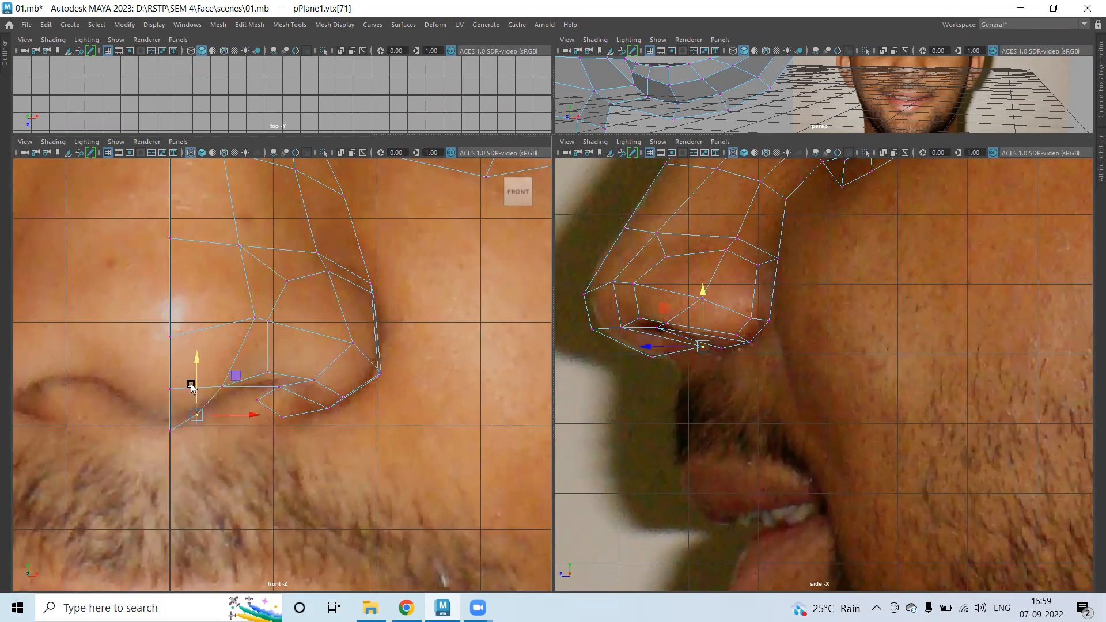
# Settle the vertices under the nostril and pull the nostril vertices forward along the side profile.
pyautogui.moveTo(198, 463); pyautogui.dragTo(180, 414)
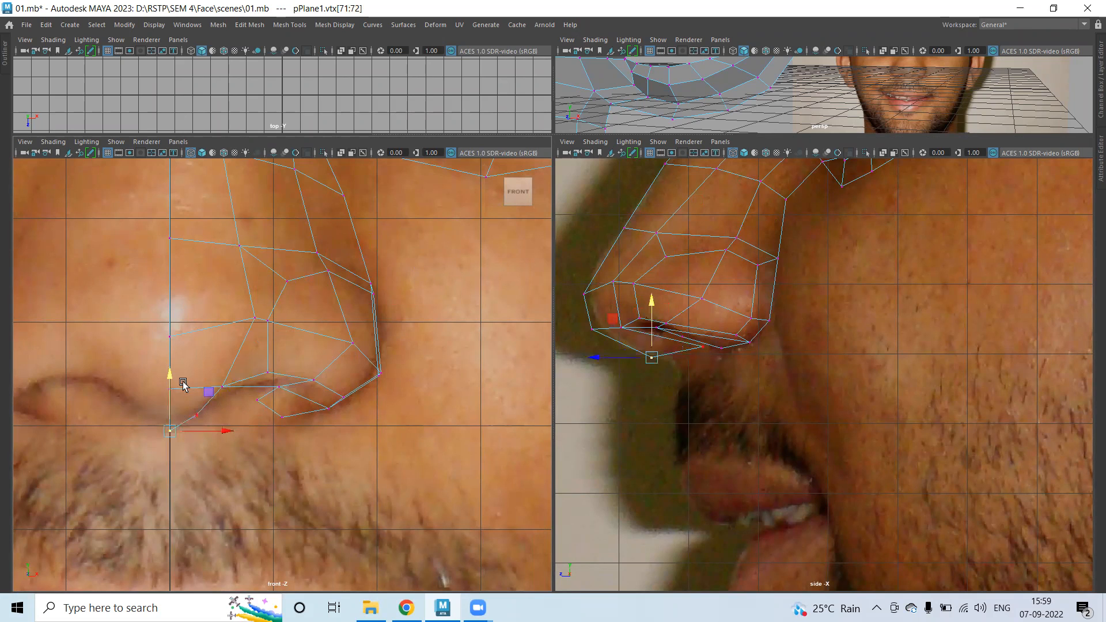
pyautogui.moveTo(168, 372); pyautogui.dragTo(169, 367, button='middle')
pyautogui.moveTo(173, 369); pyautogui.dragTo(172, 373)
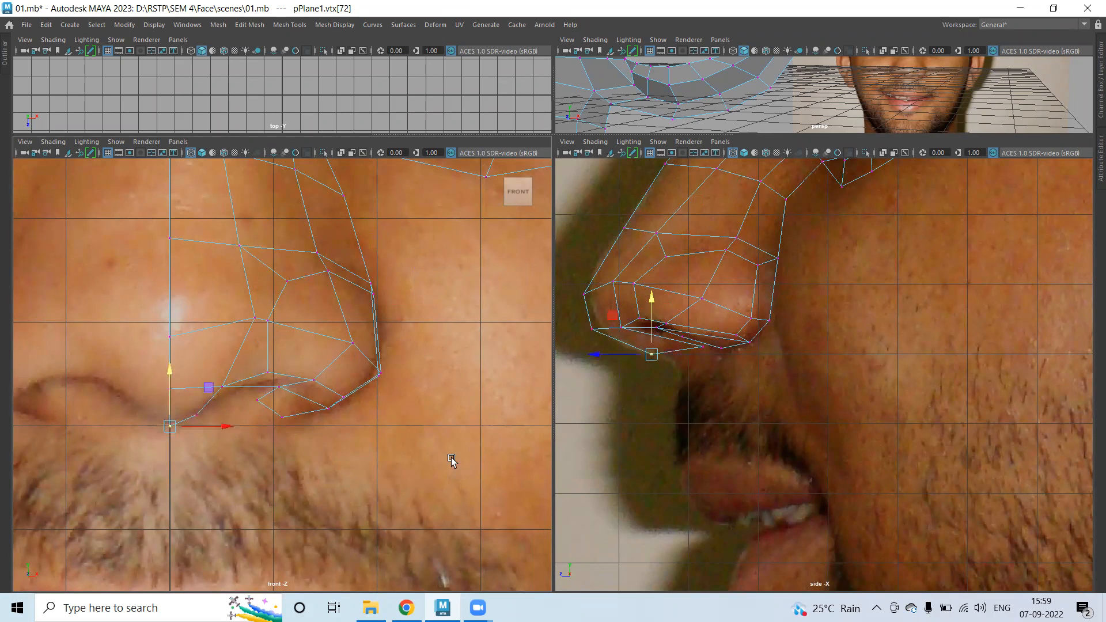
pyautogui.moveTo(600, 357); pyautogui.dragTo(605, 356)
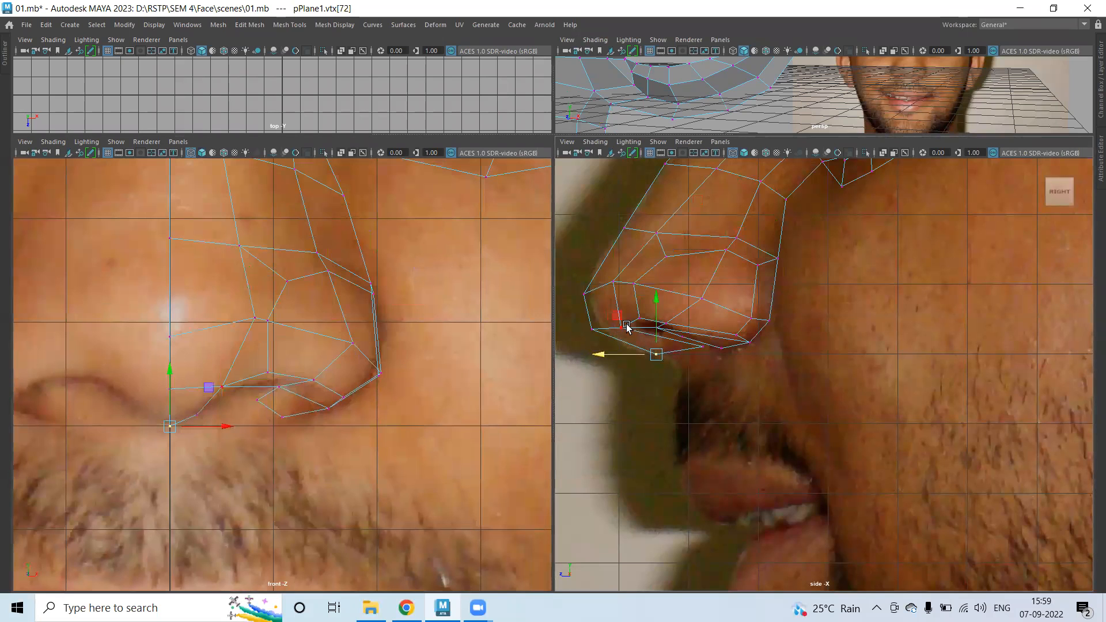
pyautogui.moveTo(620, 317); pyautogui.dragTo(601, 331)
pyautogui.click(644, 351)
pyautogui.click(628, 333)
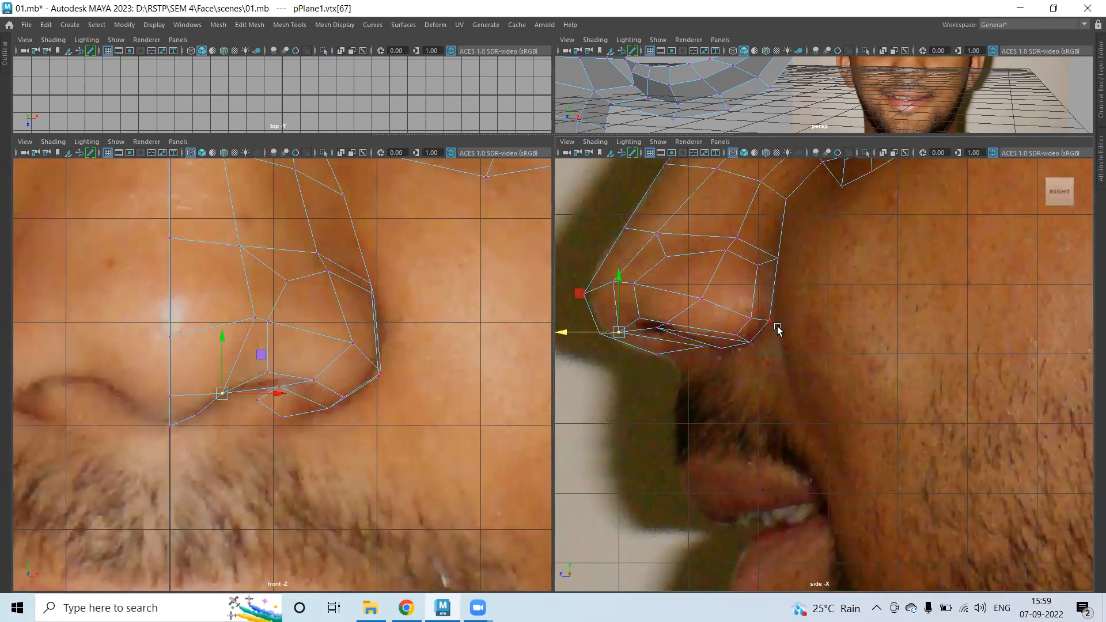
# Nudge three nose-side vertices in side view to match the nose profile.
pyautogui.scroll(2, 800, 282)
pyautogui.keyDown('alt'); pyautogui.moveTo(800, 282); pyautogui.dragTo(793, 338, button='middle'); pyautogui.keyUp('alt')
pyautogui.click(723, 358)
pyautogui.moveTo(723, 358); pyautogui.dragTo(732, 356)
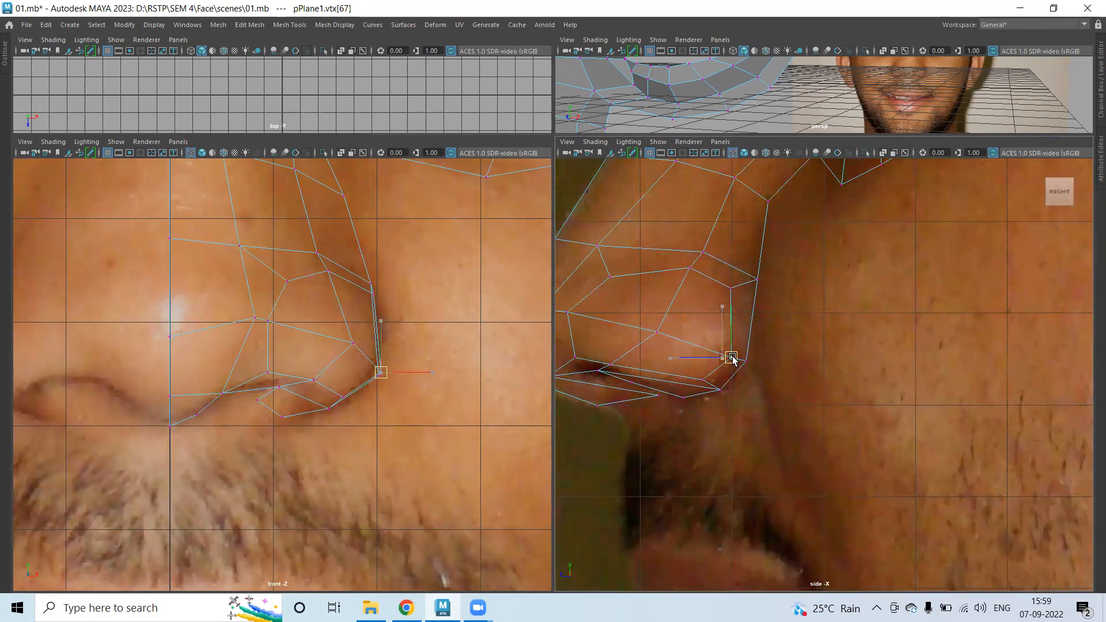
pyautogui.click(690, 267)
pyautogui.moveTo(691, 267); pyautogui.dragTo(699, 271)
pyautogui.click(657, 332)
pyautogui.moveTo(659, 330); pyautogui.dragTo(664, 312)
# Adjust a higher nose vertex and a lower nostril vertex to the side-view profile.
pyautogui.keyDown('alt'); pyautogui.moveTo(712, 340); pyautogui.dragTo(766, 320, button='middle'); pyautogui.keyUp('alt')
pyautogui.click(687, 273)
pyautogui.moveTo(687, 273); pyautogui.dragTo(700, 266)
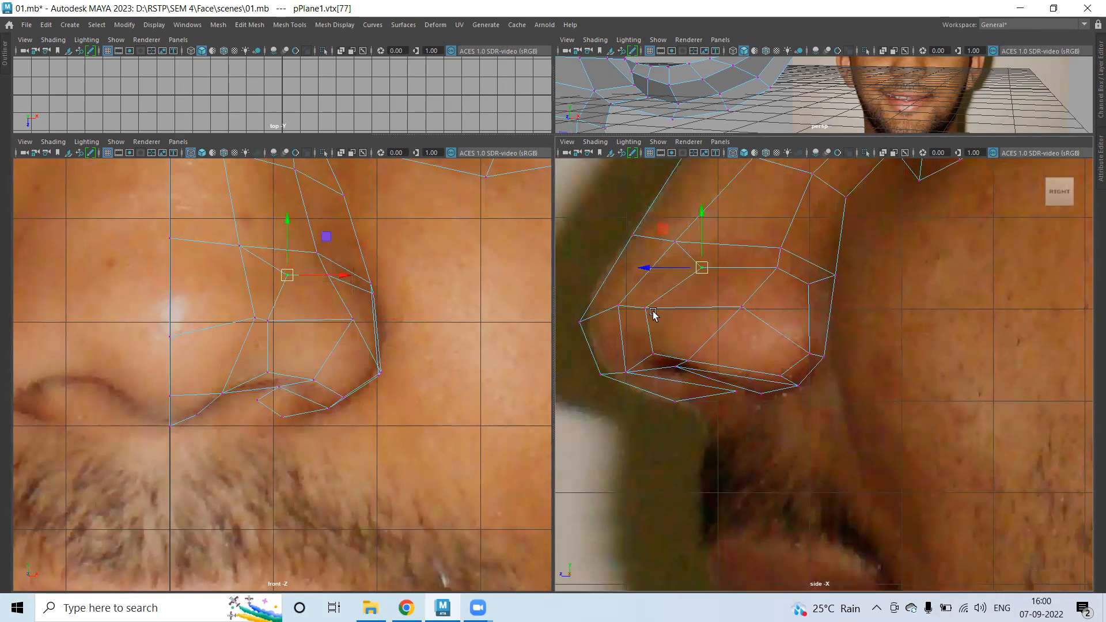
pyautogui.click(685, 360)
pyautogui.moveTo(686, 362); pyautogui.dragTo(707, 367)
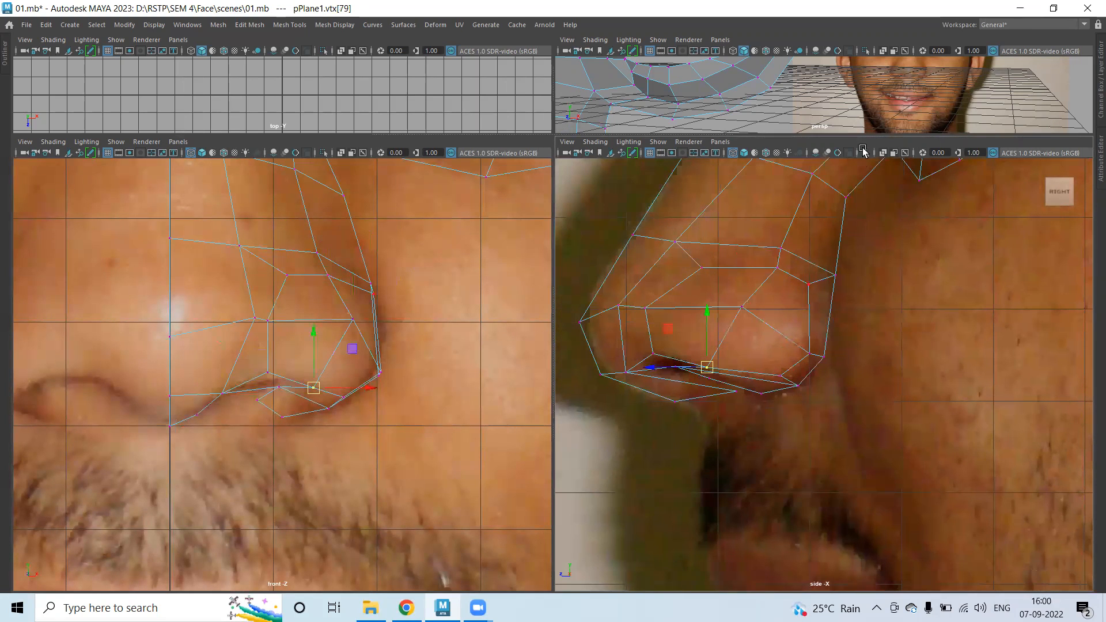
# Maximize the perspective view and orbit around the mesh to inspect it.
pyautogui.press('space')
pyautogui.keyDown('alt'); pyautogui.moveTo(309, 350); pyautogui.dragTo(229, 419); pyautogui.keyUp('alt')
pyautogui.keyDown('alt'); pyautogui.moveTo(291, 431); pyautogui.dragTo(222, 361); pyautogui.keyUp('alt')
# Preview the mesh smoothed (3) in object mode, orbit underneath, then return it to low-poly (1).
pyautogui.click(295, 374)
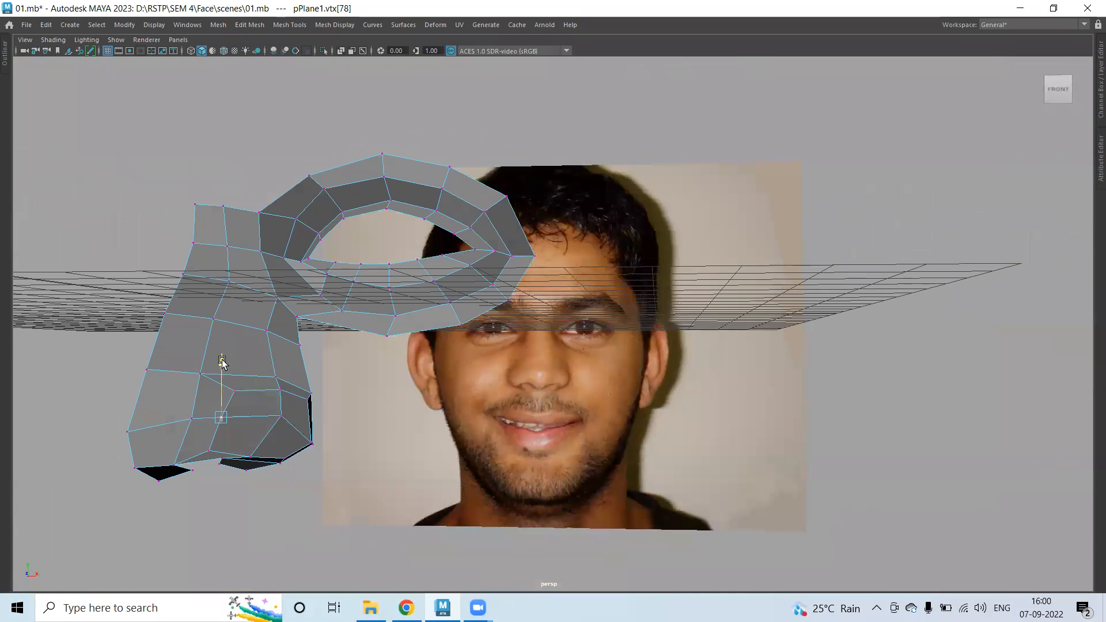
pyautogui.click(440, 444)
pyautogui.moveTo(239, 264); pyautogui.dragTo(281, 242, button='right')
pyautogui.press('3')
pyautogui.click(266, 513)
pyautogui.keyDown('alt'); pyautogui.moveTo(301, 421); pyautogui.dragTo(230, 424); pyautogui.keyUp('alt')
pyautogui.click(231, 425)
pyautogui.press('1')
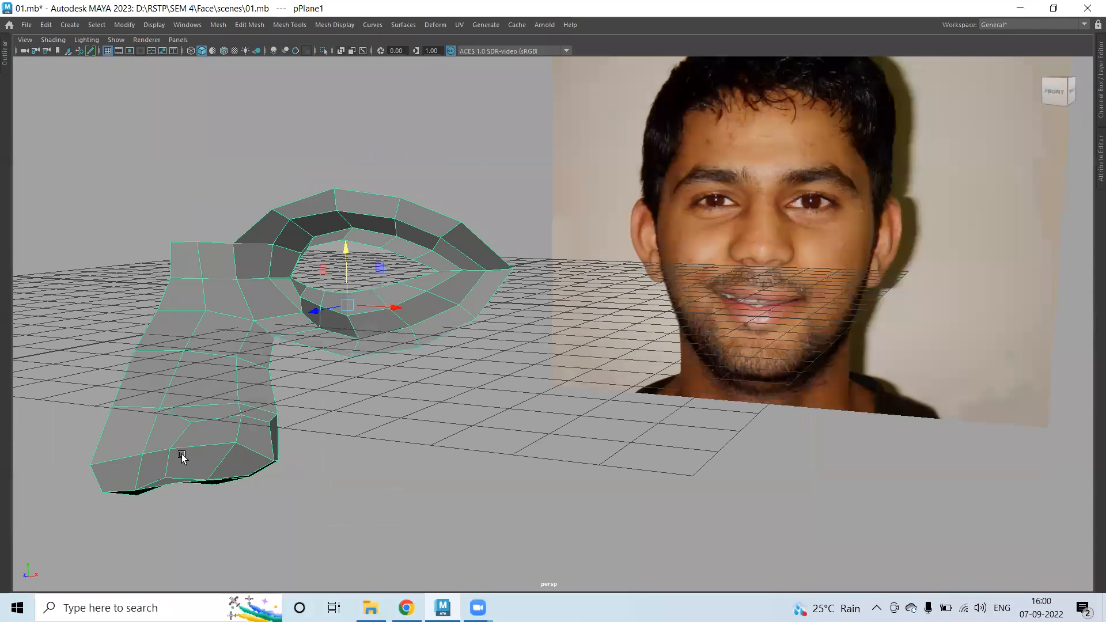
pyautogui.keyDown('alt'); pyautogui.moveTo(174, 465); pyautogui.dragTo(237, 451); pyautogui.keyUp('alt')
# Switch the mesh to vertex mode and move the nose vertices to match the front photo.
pyautogui.press('space')
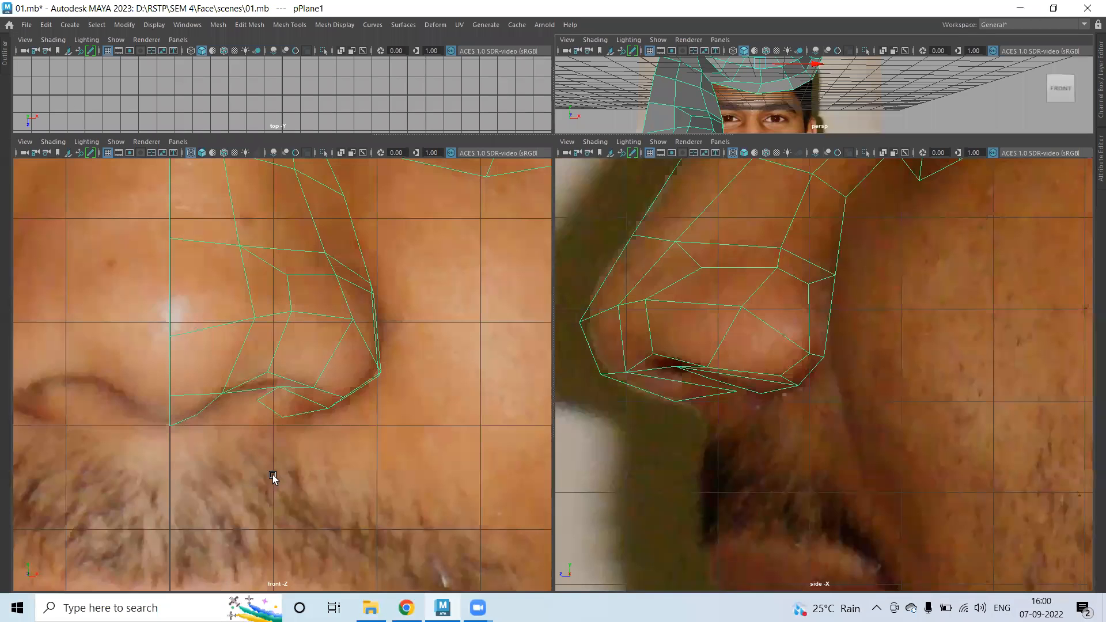
pyautogui.moveTo(288, 325); pyautogui.dragTo(229, 263, button='right')
pyautogui.moveTo(299, 279); pyautogui.dragTo(262, 392)
pyautogui.moveTo(325, 349); pyautogui.dragTo(345, 349)
pyautogui.moveTo(283, 262); pyautogui.dragTo(370, 284)
pyautogui.click(314, 313)
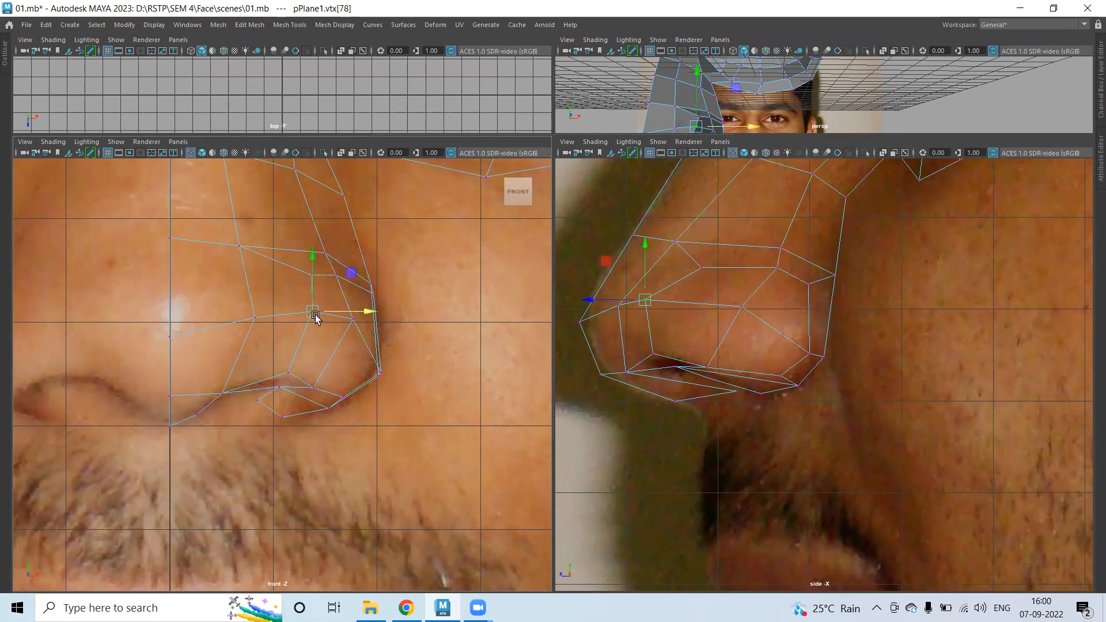
pyautogui.moveTo(313, 314); pyautogui.dragTo(338, 298)
pyautogui.moveTo(352, 318); pyautogui.dragTo(356, 345)
pyautogui.moveTo(299, 299); pyautogui.dragTo(242, 315)
pyautogui.click(256, 315)
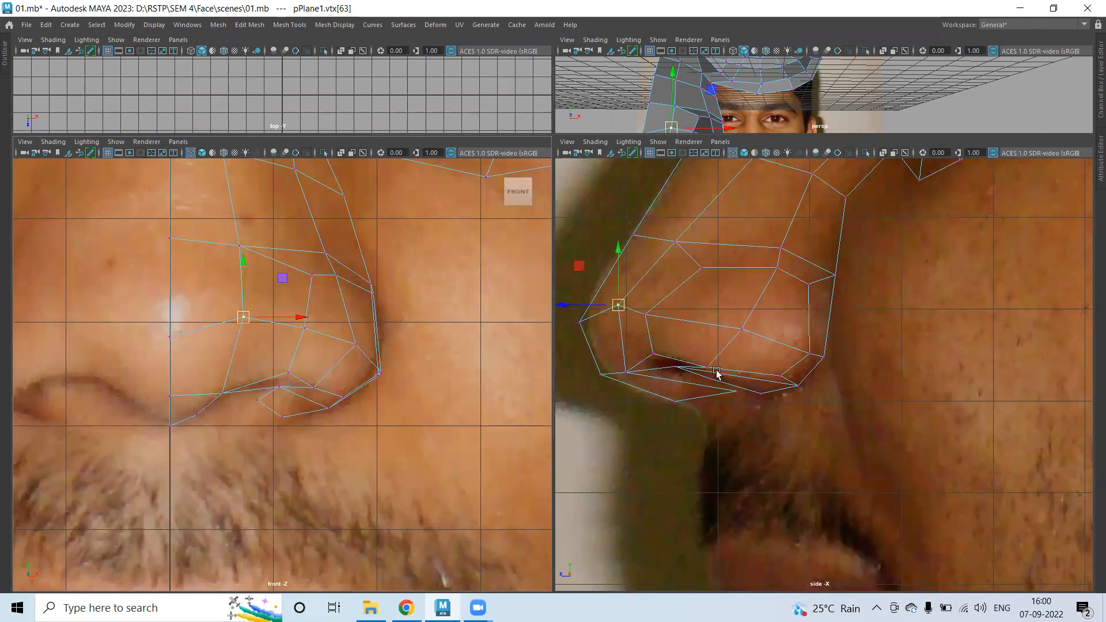
# Adjust the nose and nose-edge vertices to follow the side reference photo.
pyautogui.click(647, 316)
pyautogui.moveTo(646, 316)
pyautogui.mouseDown()
pyautogui.moveTo(673, 313)
pyautogui.moveTo(664, 315)
pyautogui.mouseUp()
pyautogui.click(738, 343)
pyautogui.moveTo(413, 352); pyautogui.dragTo(450, 361)
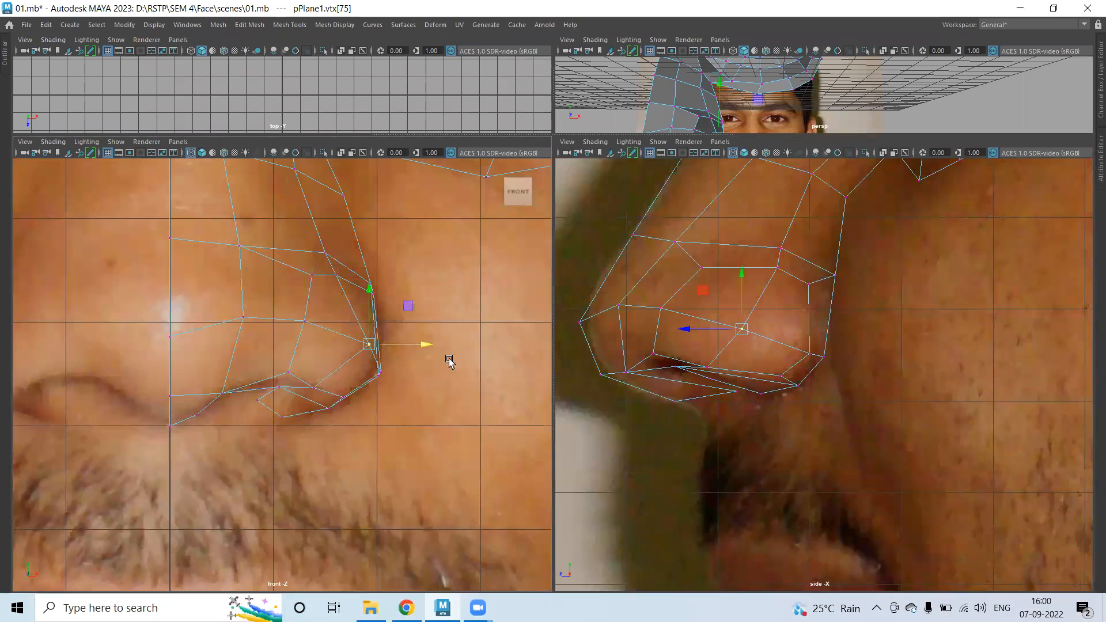
# Maximize the perspective view and orbit the face mesh with smooth preview on.
pyautogui.press('space')
pyautogui.keyDown('alt'); pyautogui.moveTo(547, 301); pyautogui.dragTo(301, 309); pyautogui.keyUp('alt')
pyautogui.moveTo(305, 265); pyautogui.dragTo(334, 283, button='right')
pyautogui.press('3')
pyautogui.click(405, 496)
pyautogui.moveTo(405, 496)
pyautogui.keyDown('alt'); pyautogui.mouseDown()
pyautogui.moveTo(397, 466)
pyautogui.moveTo(368, 459)
pyautogui.moveTo(410, 484)
pyautogui.moveTo(435, 424)
pyautogui.moveTo(396, 463)
pyautogui.moveTo(306, 368)
pyautogui.mouseUp(); pyautogui.keyUp('alt')
# Select the mesh, return it to low-poly display, and orbit to a head-on view.
pyautogui.click(320, 381)
pyautogui.press('1')
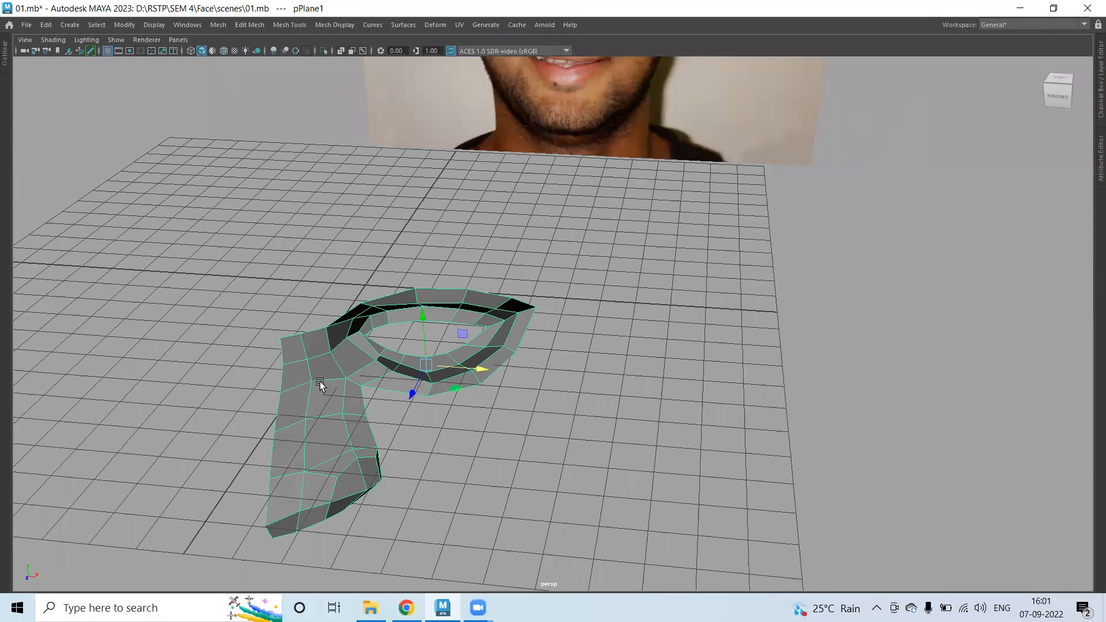
pyautogui.keyDown('alt'); pyautogui.moveTo(354, 401); pyautogui.dragTo(300, 156); pyautogui.keyUp('alt')
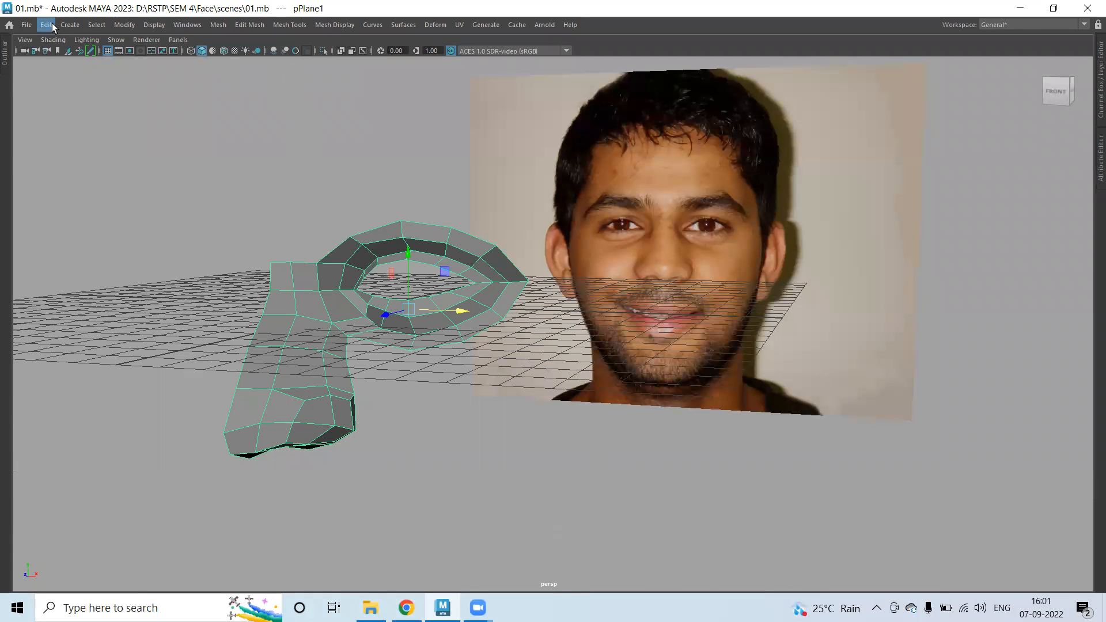
pyautogui.moveTo(423, 396)
pyautogui.keyDown('alt'); pyautogui.mouseDown()
pyautogui.moveTo(451, 400)
pyautogui.moveTo(434, 387)
pyautogui.mouseUp(); pyautogui.keyUp('alt')
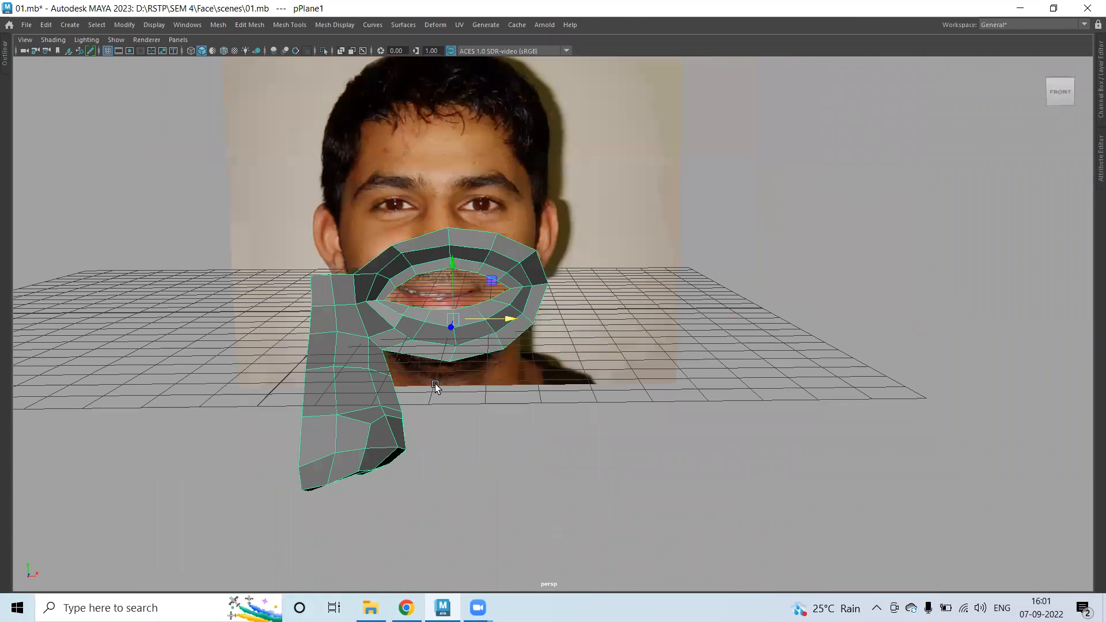
# Duplicate the mesh with Scale X -1 and move the mirrored copy to the left.
pyautogui.click(41, 25)
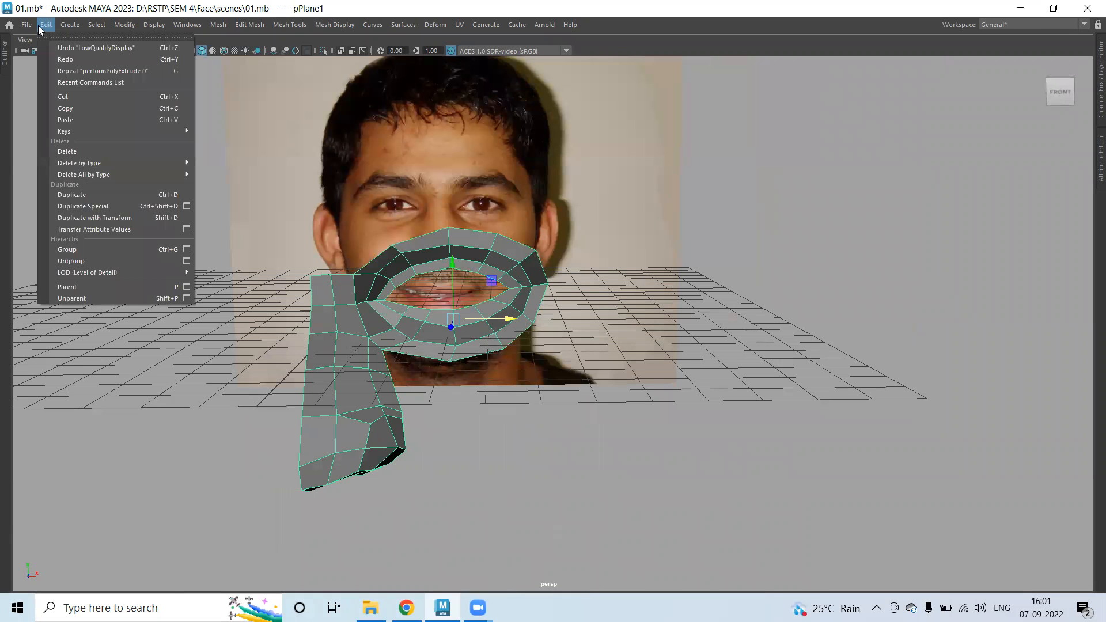
pyautogui.hotkey('ctrl', 'space')
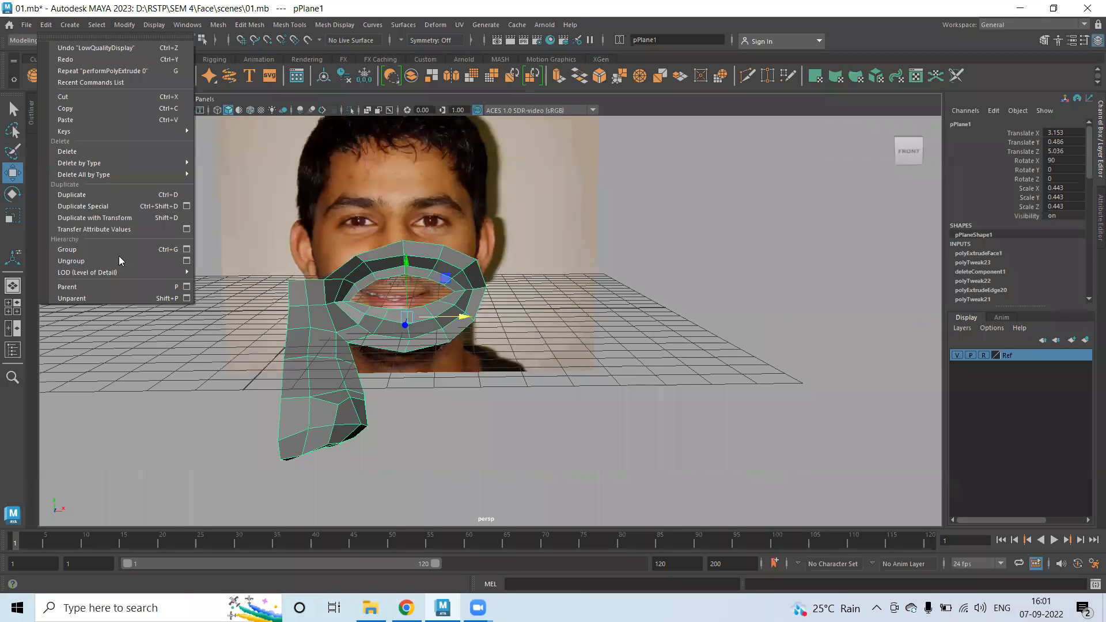
pyautogui.click(186, 205)
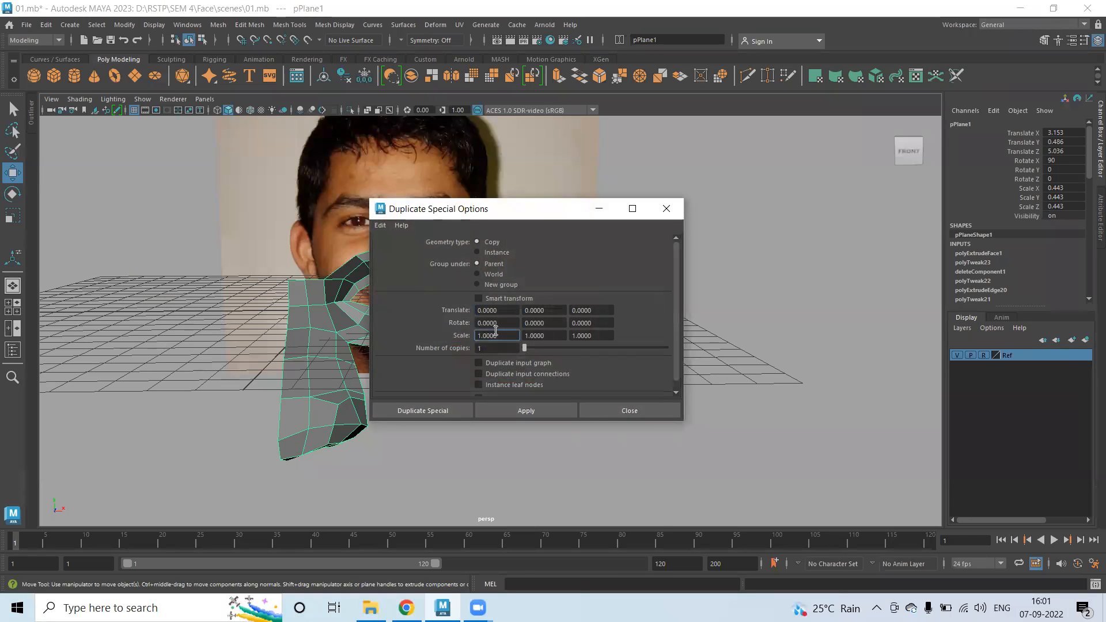
pyautogui.write('-')
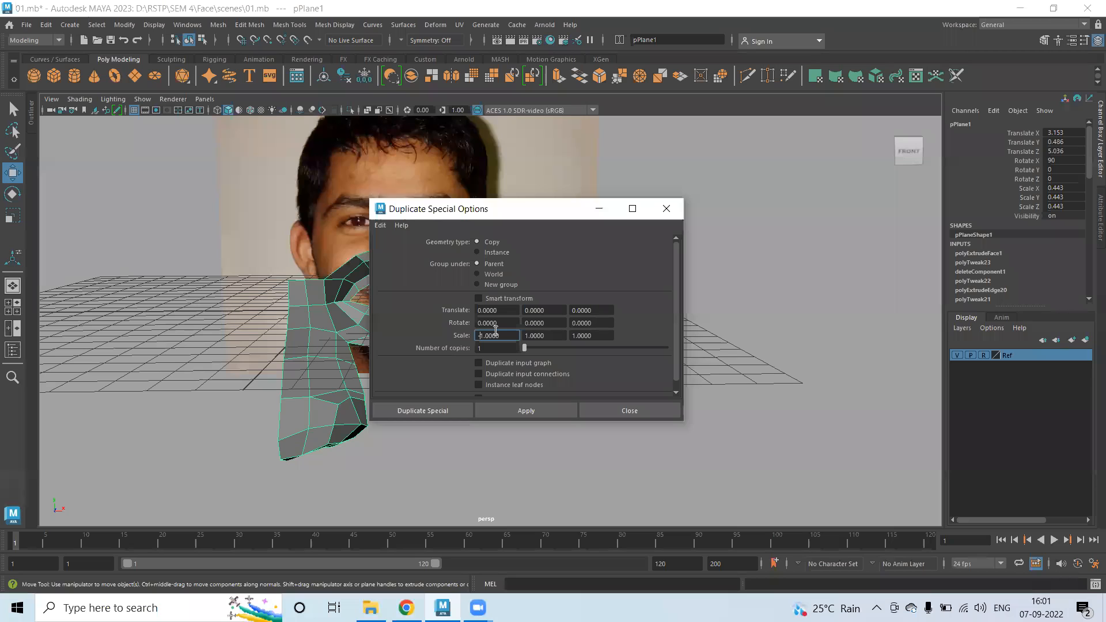
pyautogui.click(435, 413)
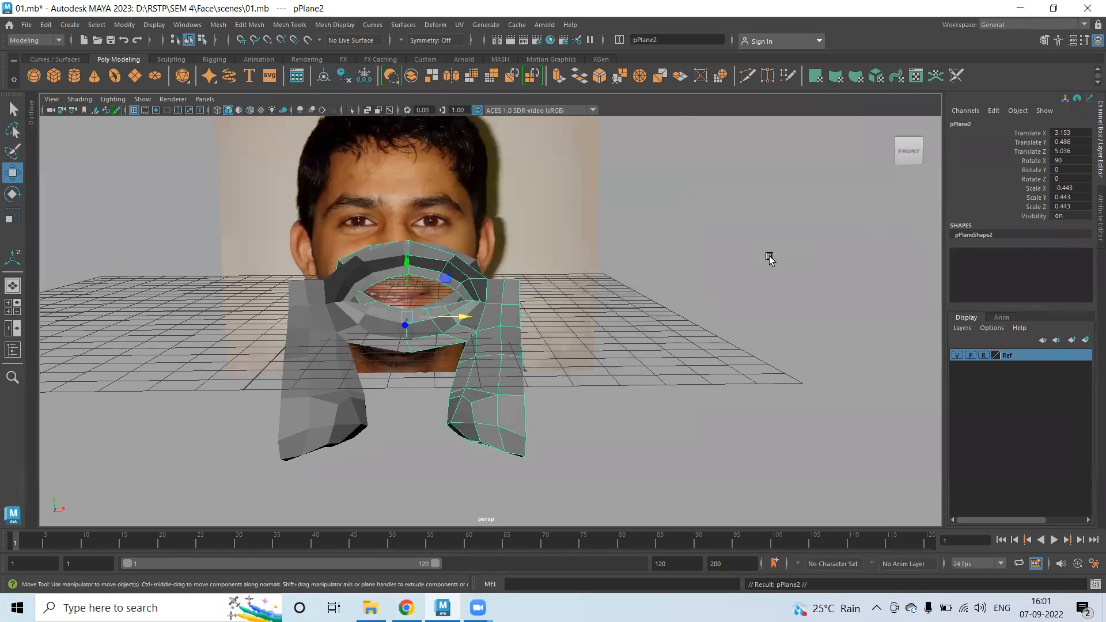
pyautogui.moveTo(463, 317); pyautogui.dragTo(245, 319)
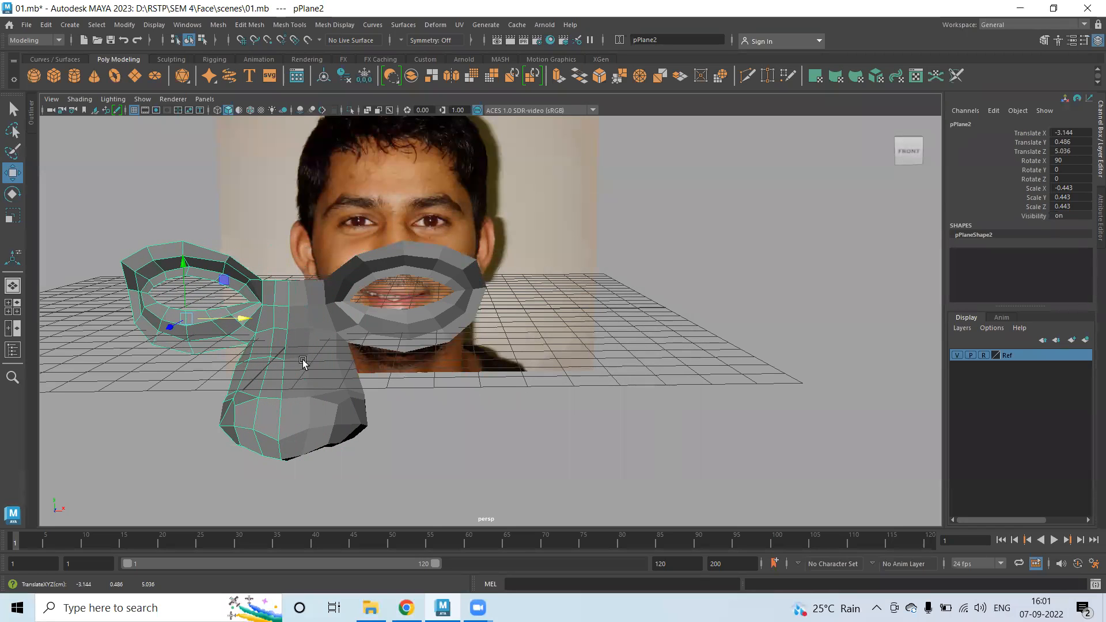
# Preview the original smoothed, delete the mirrored copy, and reselect the original mesh.
pyautogui.click(302, 361)
pyautogui.press('3')
pyautogui.click(461, 444)
pyautogui.click(243, 344)
pyautogui.press('Delete')
pyautogui.click(301, 330)
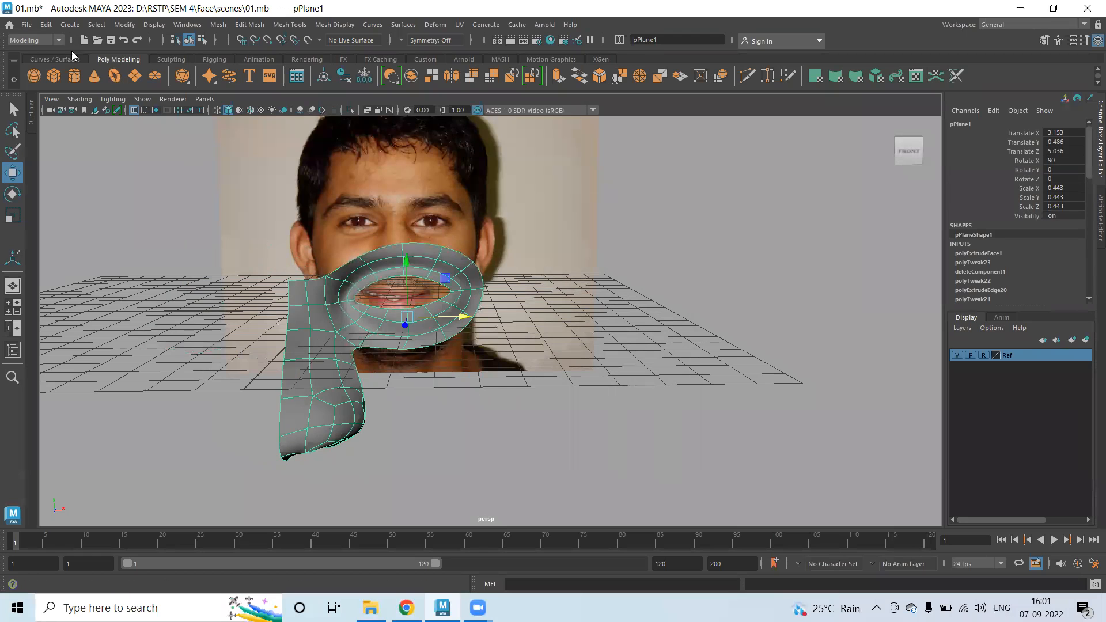
# Delete the mesh's construction history and freeze its transformations.
pyautogui.click(46, 25)
pyautogui.moveTo(132, 167)
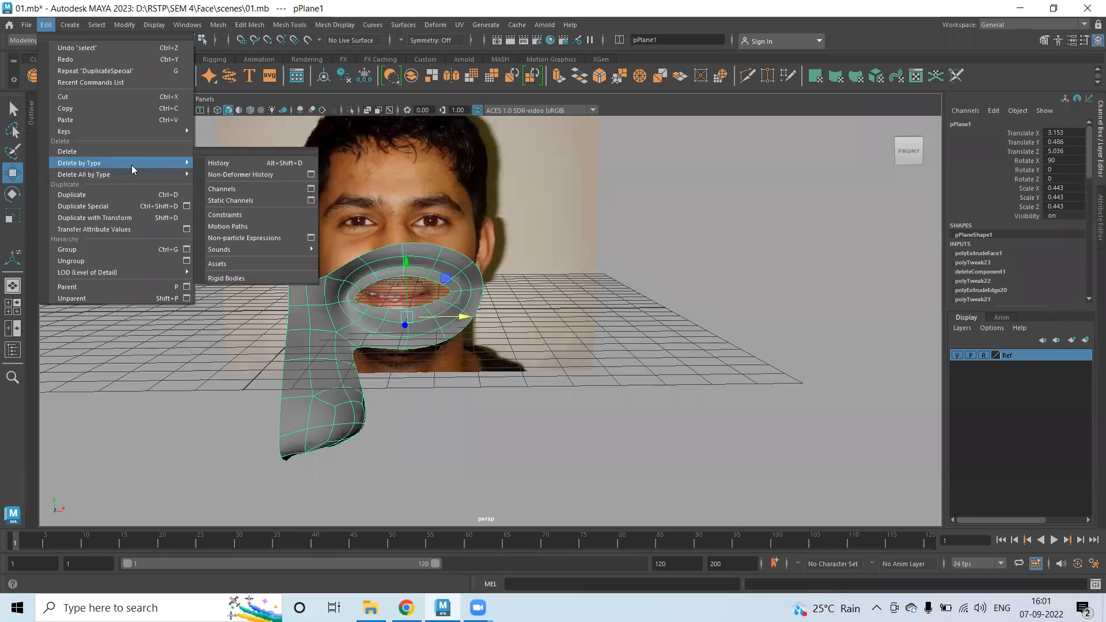
pyautogui.click(224, 163)
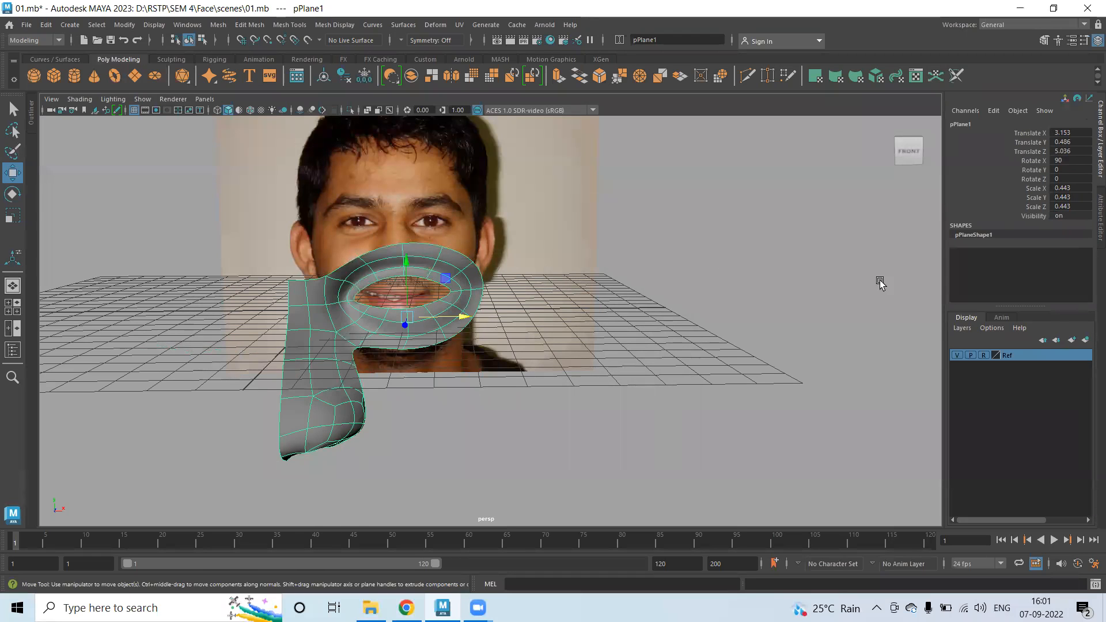
pyautogui.click(132, 30)
pyautogui.click(155, 77)
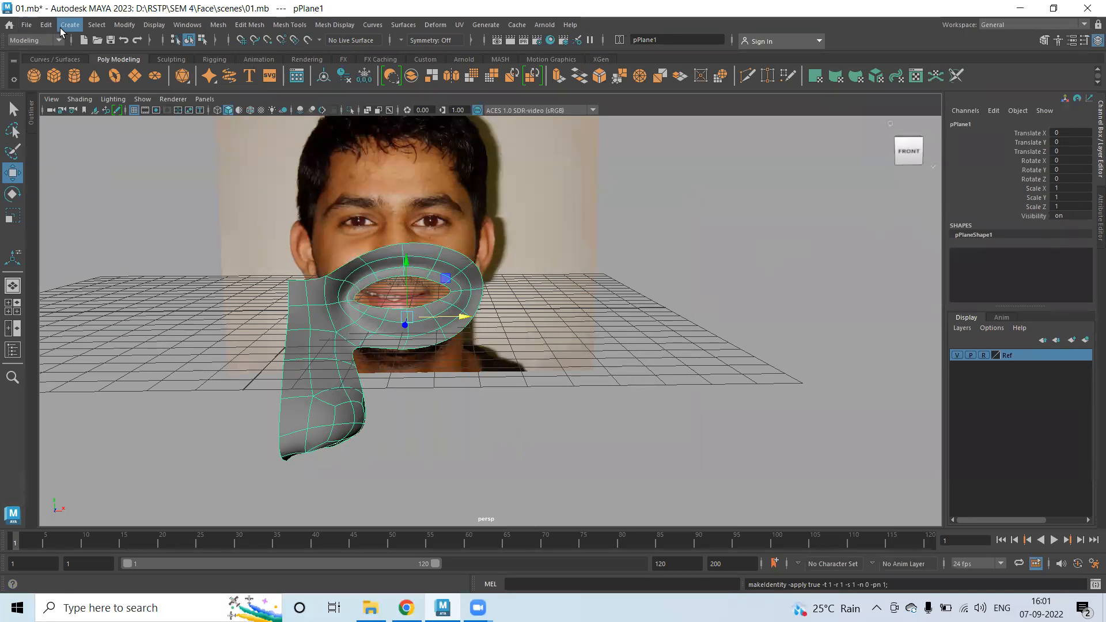
# Center the pivot, then snap it to the midline vertex in the front view.
pyautogui.click(124, 26)
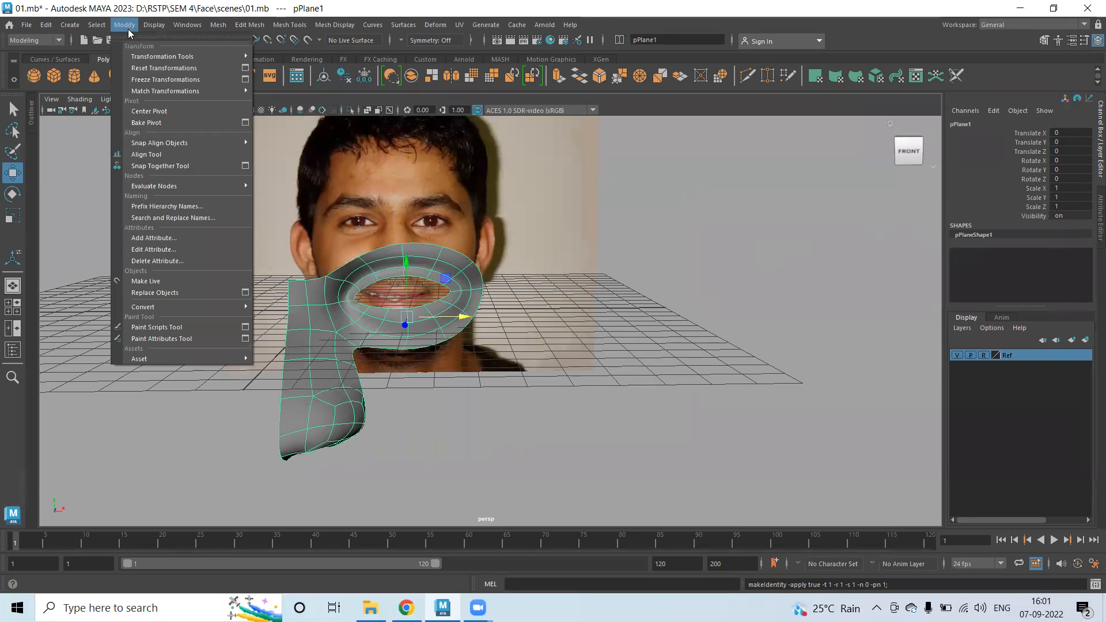
pyautogui.click(151, 121)
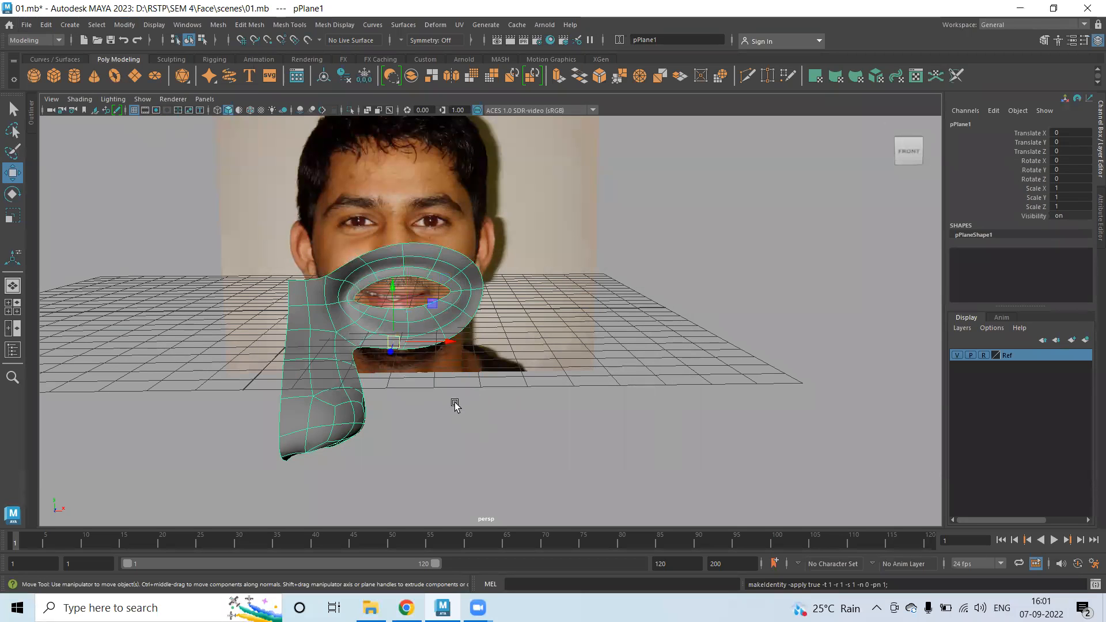
pyautogui.press('space')
pyautogui.press('space')
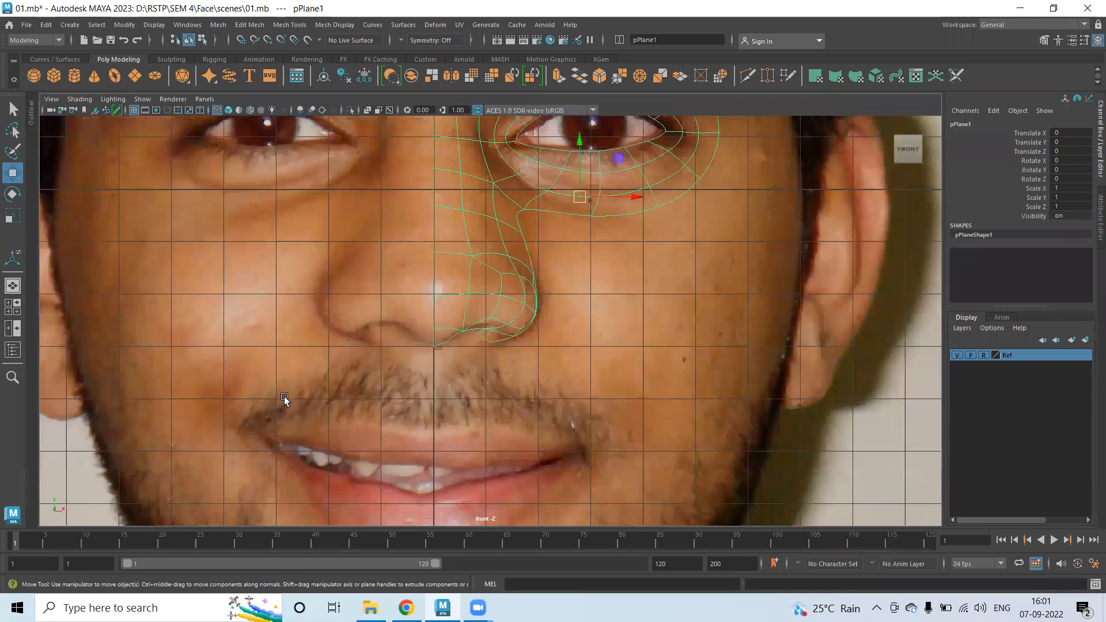
pyautogui.scroll(-3, 284, 397)
pyautogui.scroll(2, 474, 384)
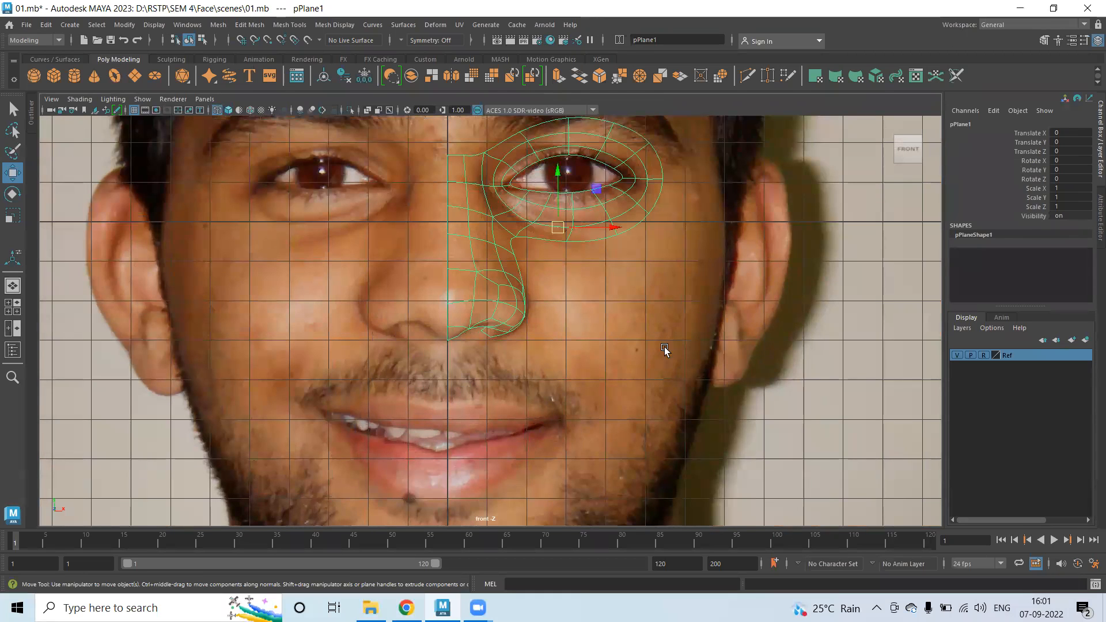
pyautogui.press('d')
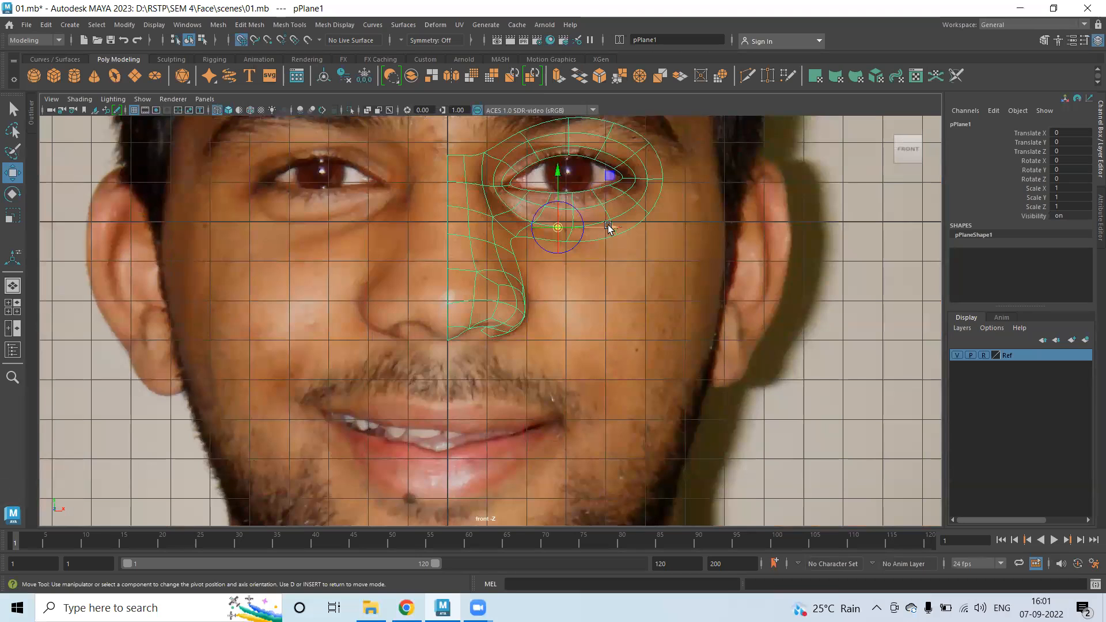
pyautogui.click(458, 230)
pyautogui.press('d')
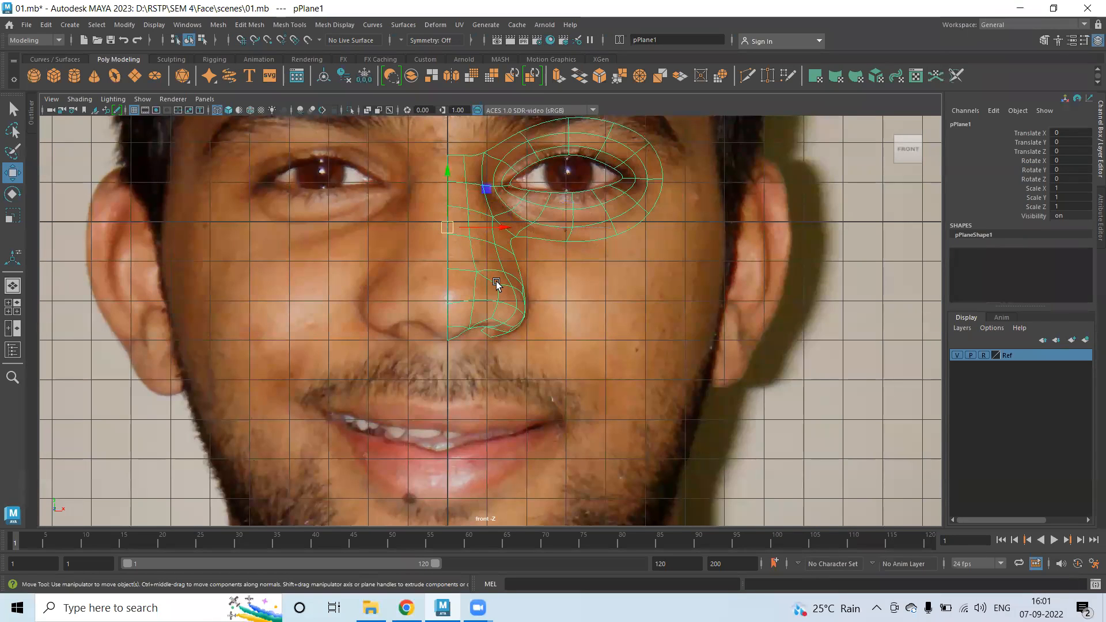
pyautogui.click(46, 24)
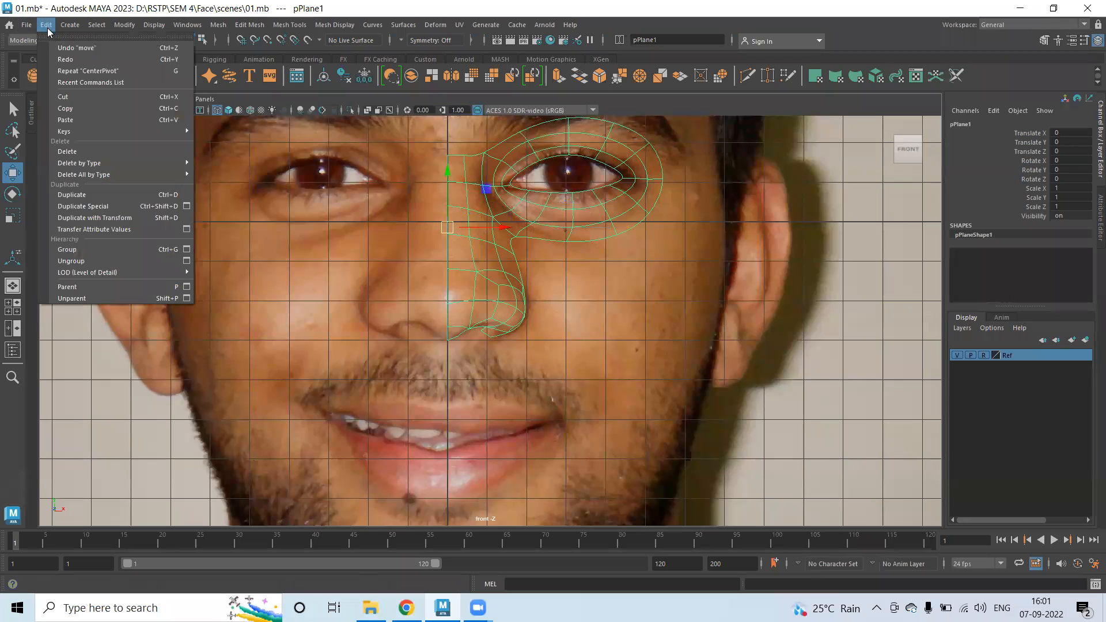
# Create a mirrored instance via Duplicate Special with Geometry type Instance and Scale X -1.
pyautogui.click(187, 206)
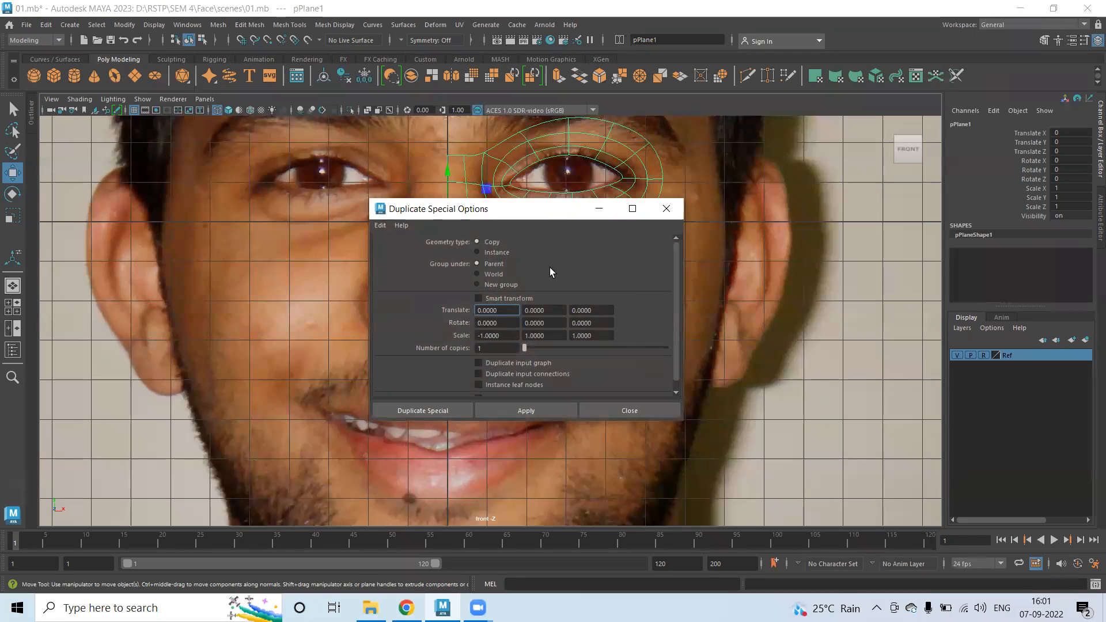
pyautogui.click(478, 253)
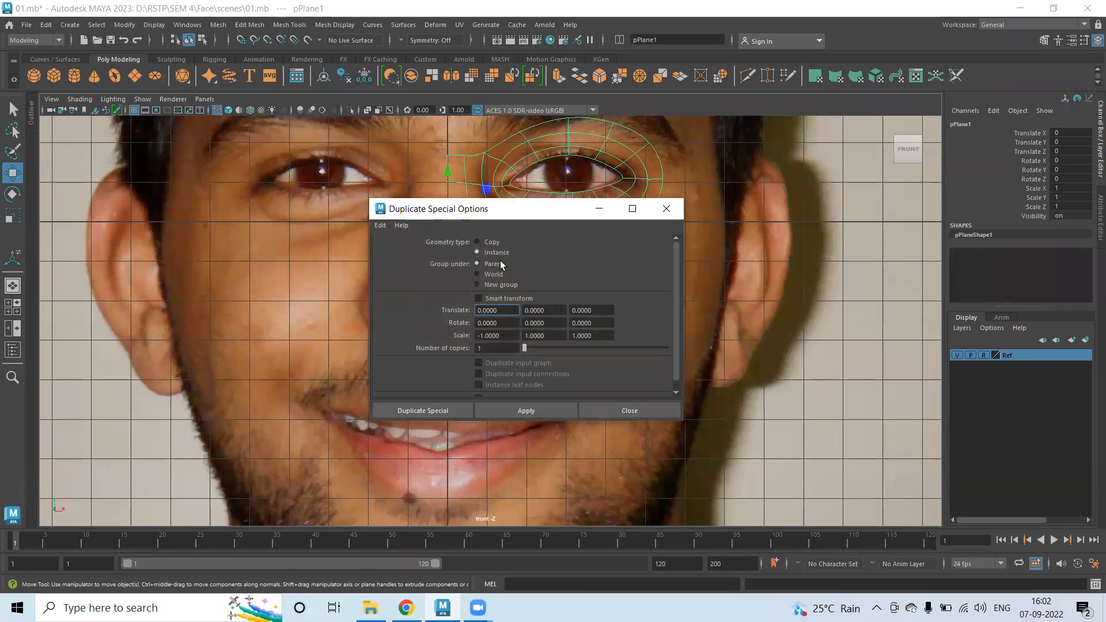
pyautogui.click(435, 411)
pyautogui.press('space')
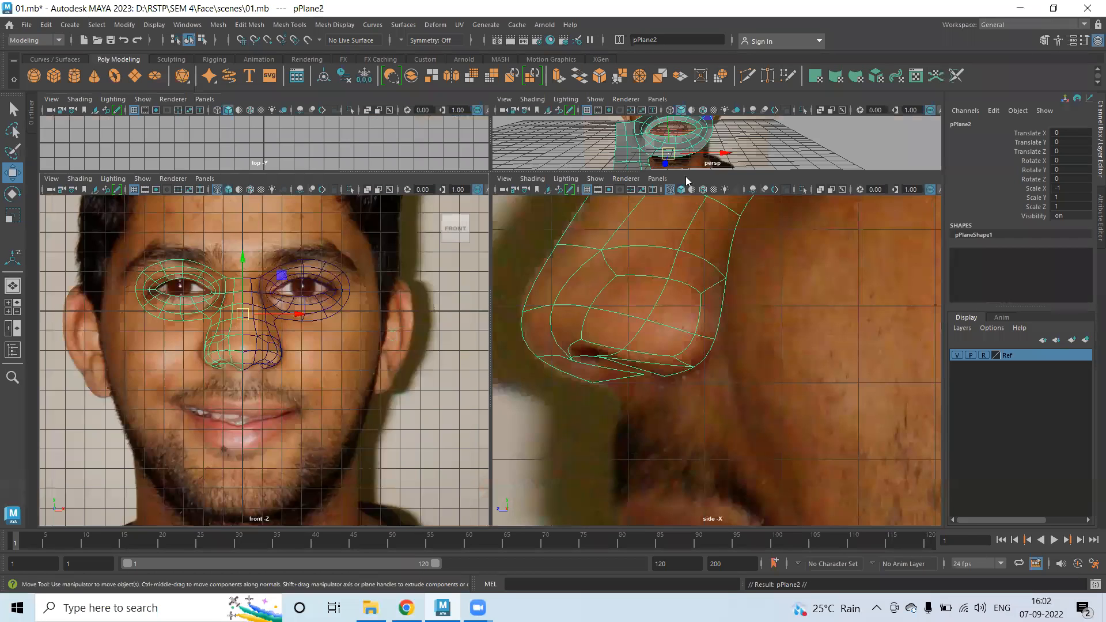
pyautogui.press('space')
# Maximize the perspective view and orbit the mirrored mask, showing the mesh unsmoothed.
pyautogui.scroll(-5, 546, 262)
pyautogui.press('space')
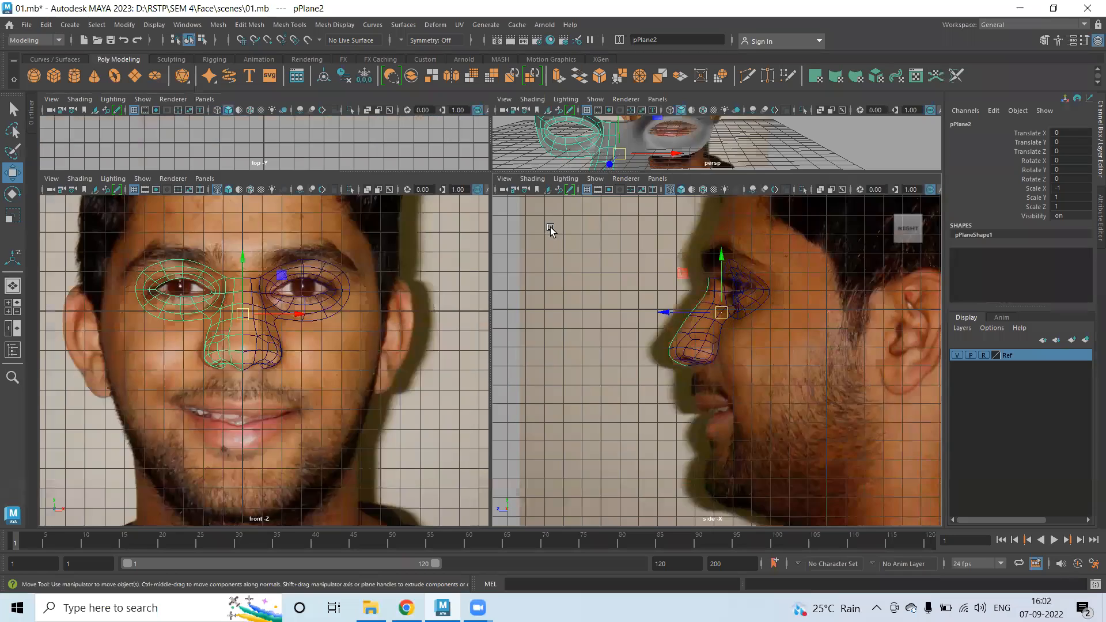
pyautogui.press('space')
pyautogui.keyDown('alt'); pyautogui.moveTo(524, 378); pyautogui.dragTo(519, 402); pyautogui.keyUp('alt')
pyautogui.click(518, 402)
pyautogui.keyDown('alt'); pyautogui.moveTo(383, 402); pyautogui.dragTo(386, 360); pyautogui.keyUp('alt')
pyautogui.click(368, 407)
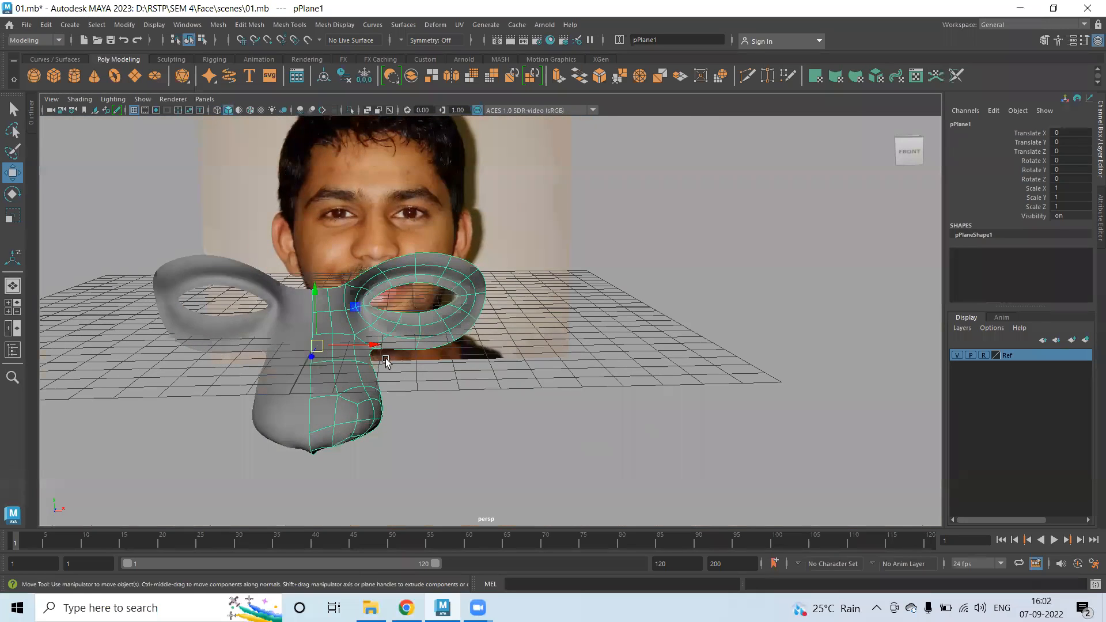
pyautogui.press('1')
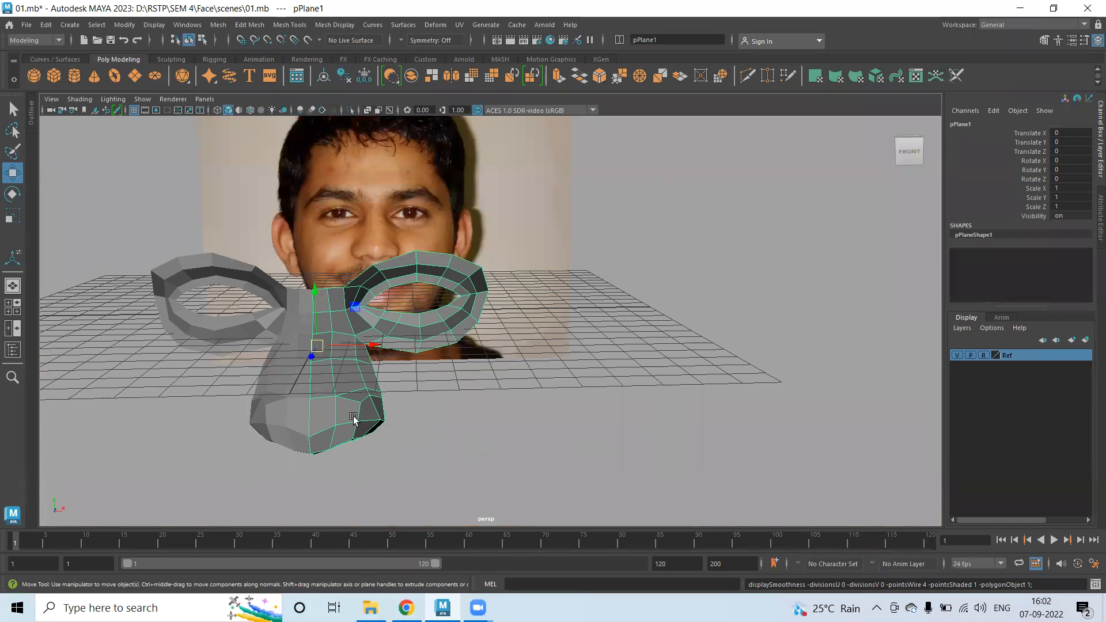
# Orbit around the mask with smooth preview on, then reselect the original mesh.
pyautogui.click(432, 435)
pyautogui.keyDown('alt'); pyautogui.moveTo(432, 434); pyautogui.dragTo(345, 382); pyautogui.keyUp('alt')
pyautogui.click(338, 354)
pyautogui.press('3')
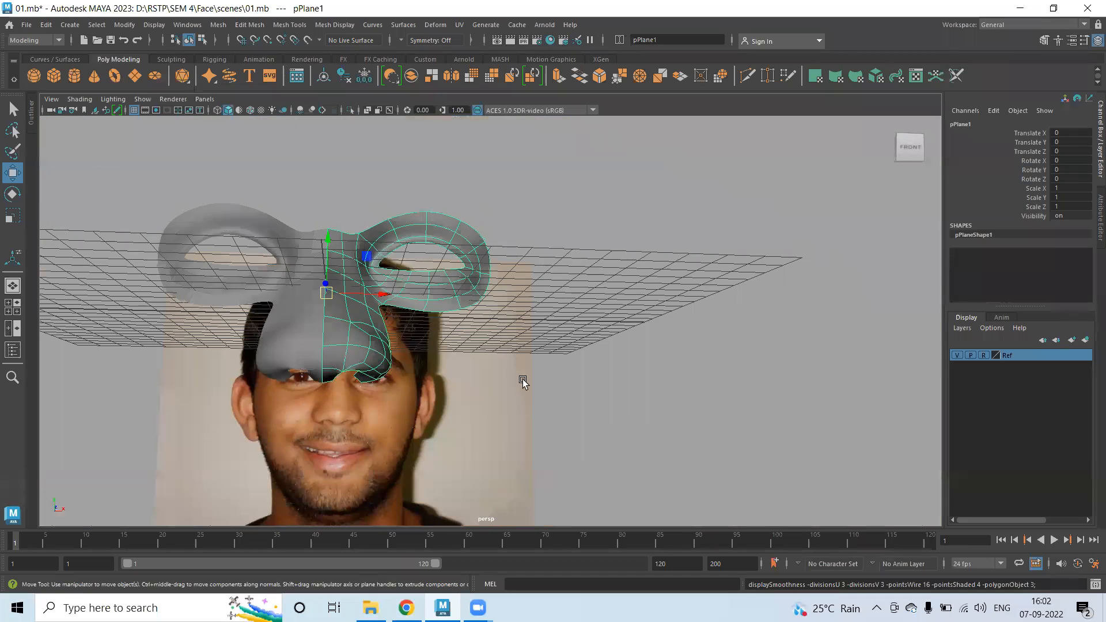
pyautogui.click(466, 346)
pyautogui.keyDown('alt'); pyautogui.moveTo(465, 346); pyautogui.dragTo(432, 369); pyautogui.keyUp('alt')
pyautogui.keyDown('alt'); pyautogui.moveTo(424, 369); pyautogui.dragTo(447, 363); pyautogui.keyUp('alt')
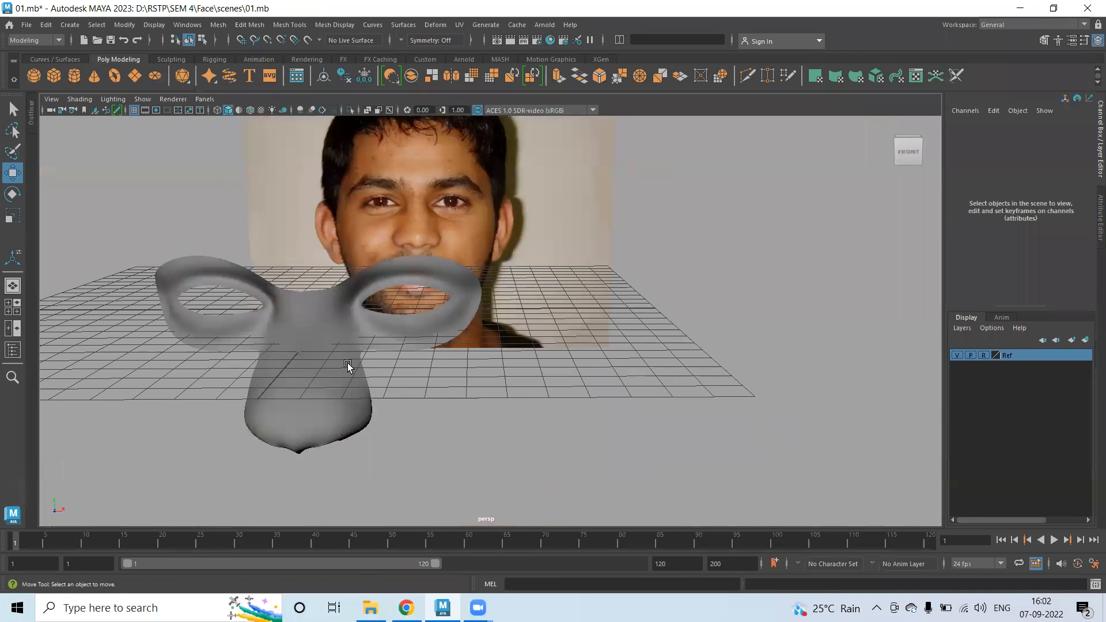
pyautogui.click(316, 338)
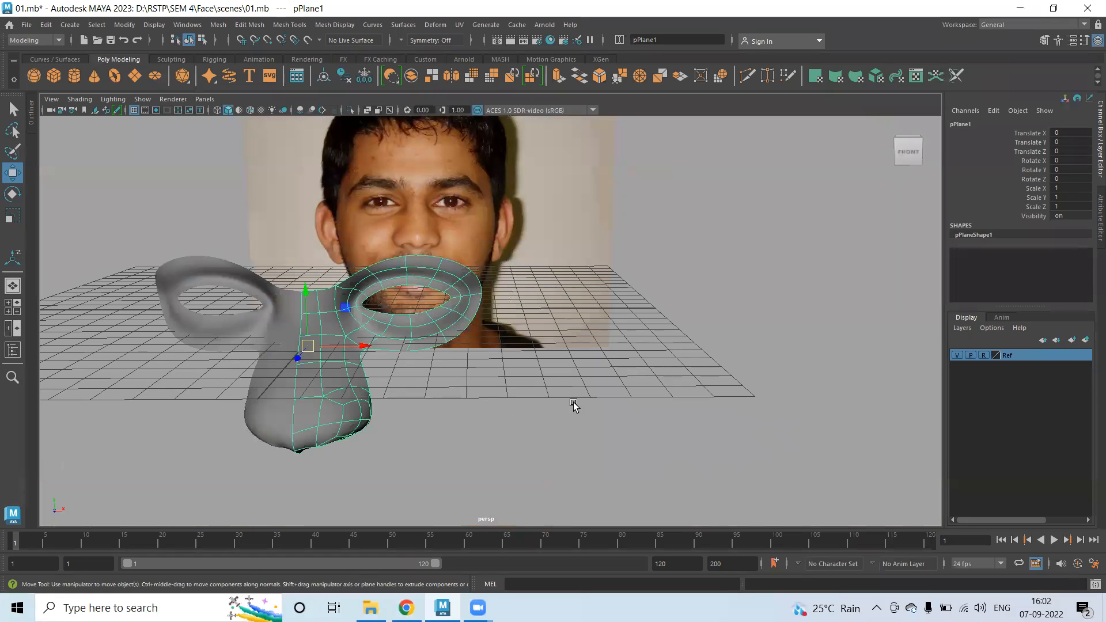
pyautogui.press('space')
pyautogui.press('space')
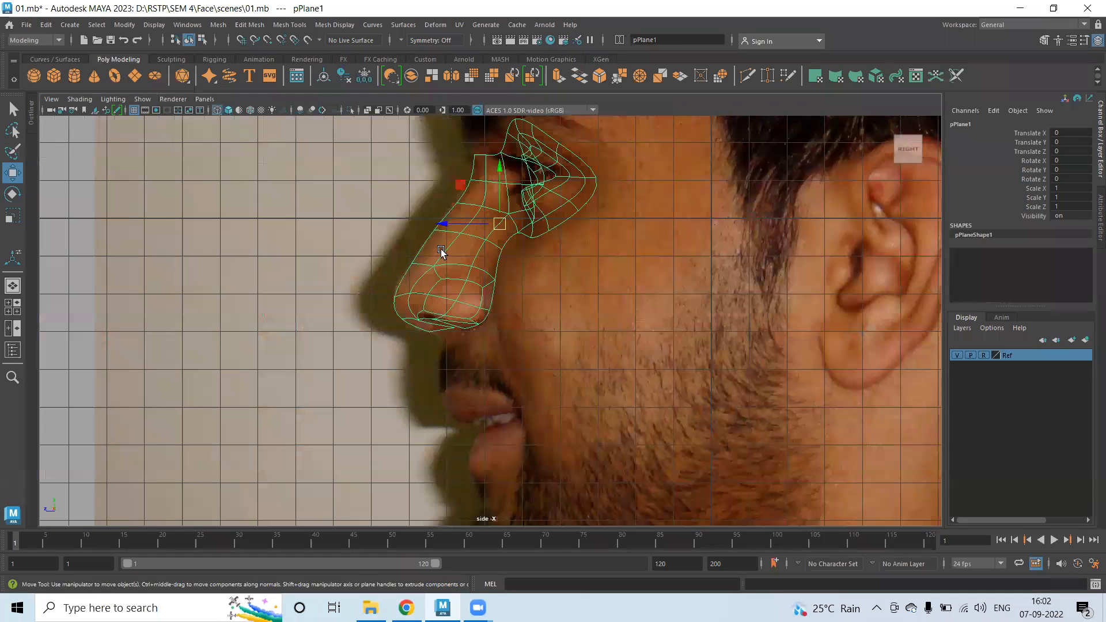
# In the side view, switch to vertices and pull the nose-bridge vertex forward to the profile.
pyautogui.scroll(3, 473, 279)
pyautogui.keyDown('alt'); pyautogui.moveTo(472, 280); pyautogui.dragTo(465, 326, button='middle'); pyautogui.keyUp('alt')
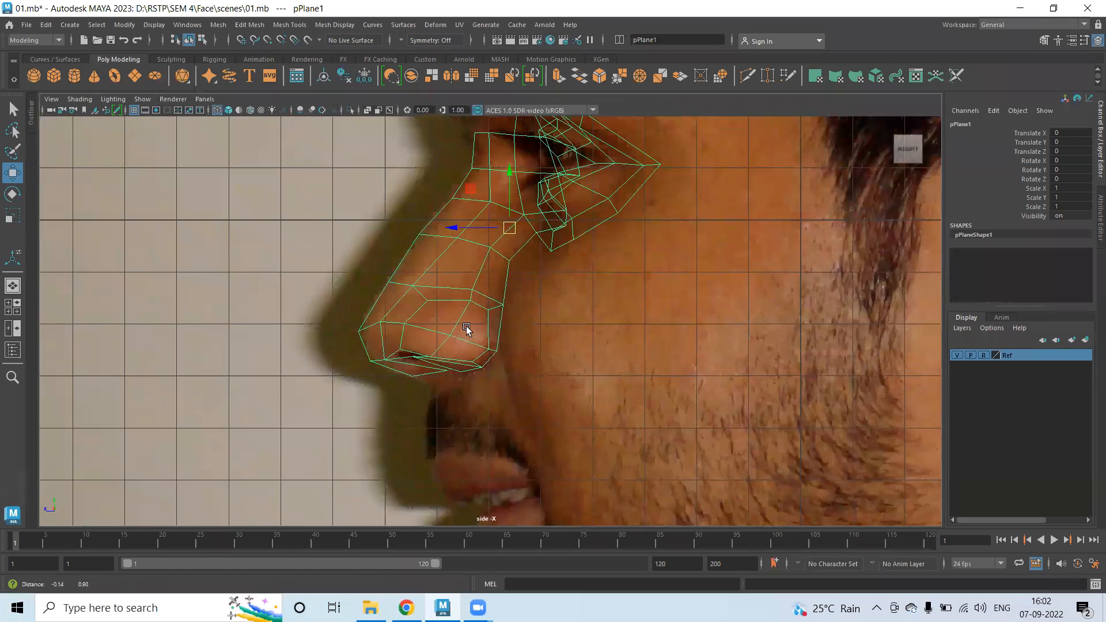
pyautogui.scroll(2, 466, 326)
pyautogui.moveTo(450, 263); pyautogui.dragTo(391, 265, button='right')
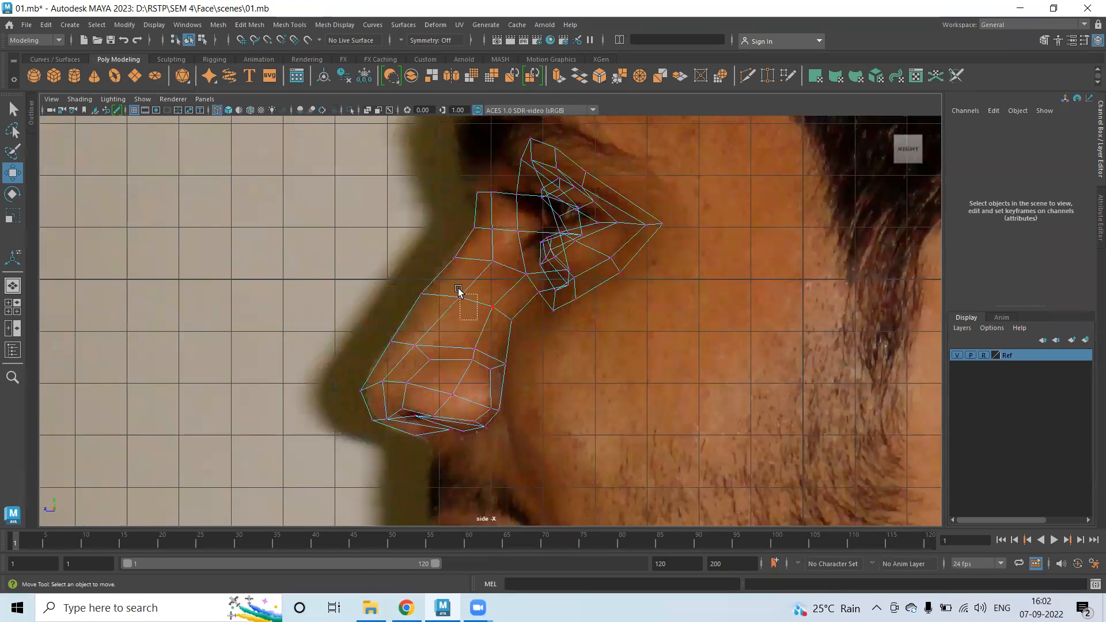
pyautogui.click(455, 298)
pyautogui.moveTo(432, 294); pyautogui.dragTo(403, 295)
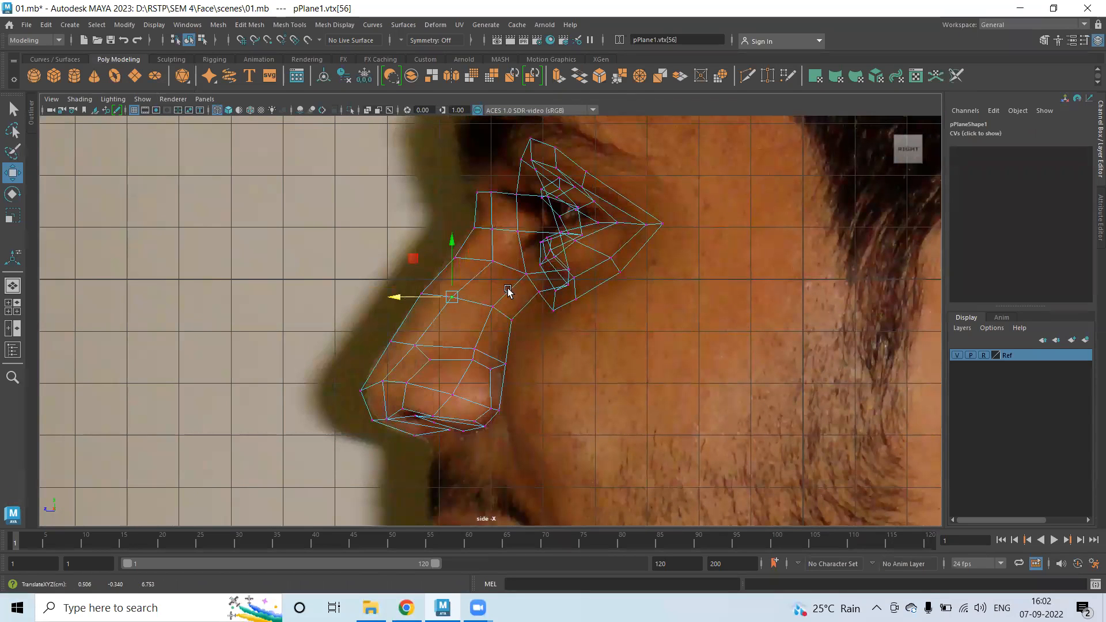
# Move the nose-tip vertex forward and select further nose-bridge and eye-corner vertices.
pyautogui.click(485, 257)
pyautogui.moveTo(458, 341); pyautogui.dragTo(476, 362)
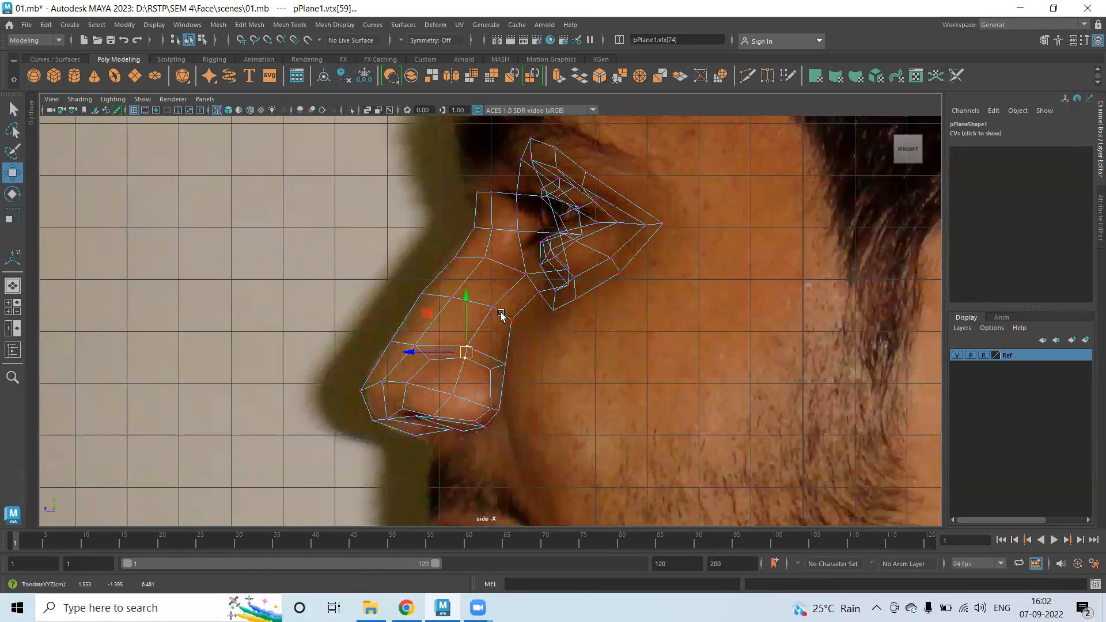
pyautogui.moveTo(516, 265)
pyautogui.mouseDown()
pyautogui.moveTo(532, 280)
pyautogui.moveTo(521, 274)
pyautogui.moveTo(501, 311)
pyautogui.moveTo(491, 305)
pyautogui.moveTo(498, 270)
pyautogui.moveTo(512, 271)
pyautogui.mouseUp()
pyautogui.click(514, 271)
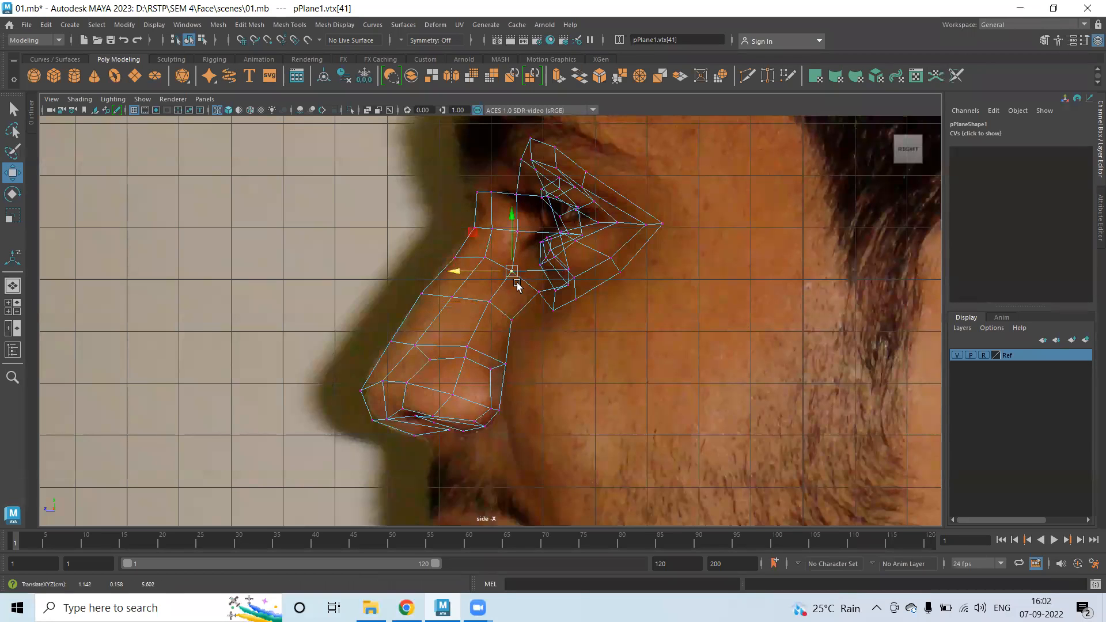
pyautogui.click(455, 387)
pyautogui.moveTo(455, 387); pyautogui.dragTo(407, 381)
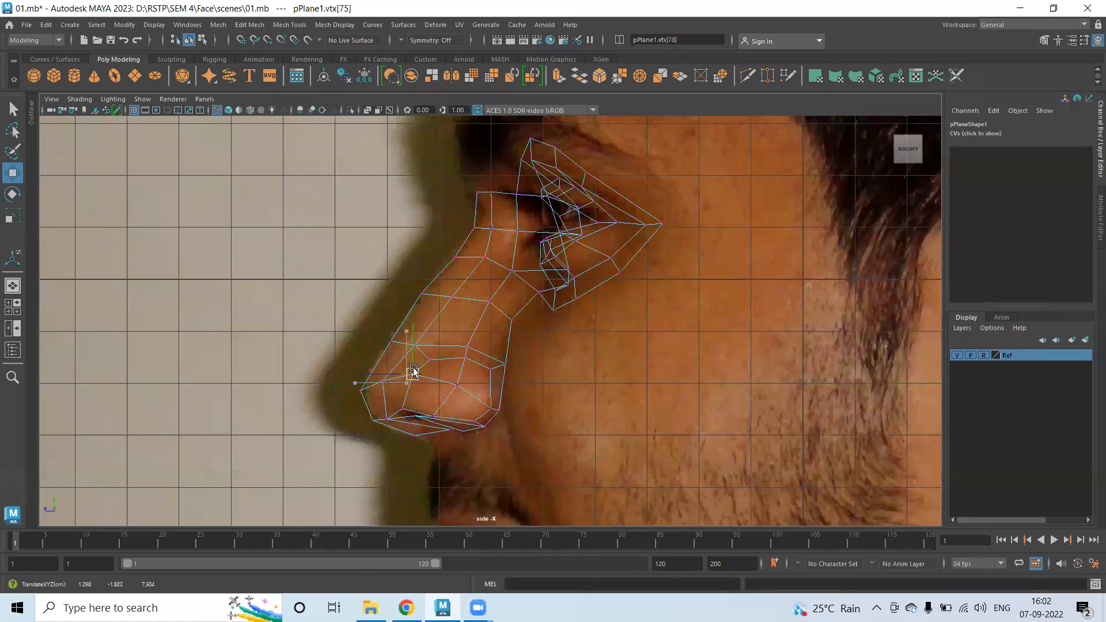
pyautogui.click(413, 376)
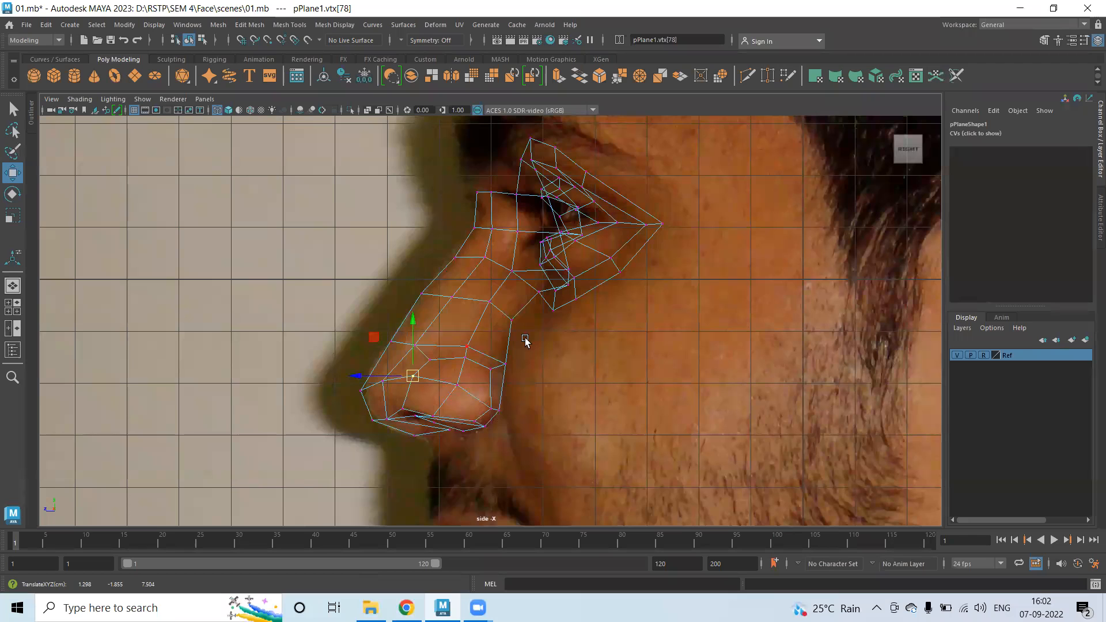
pyautogui.click(580, 165)
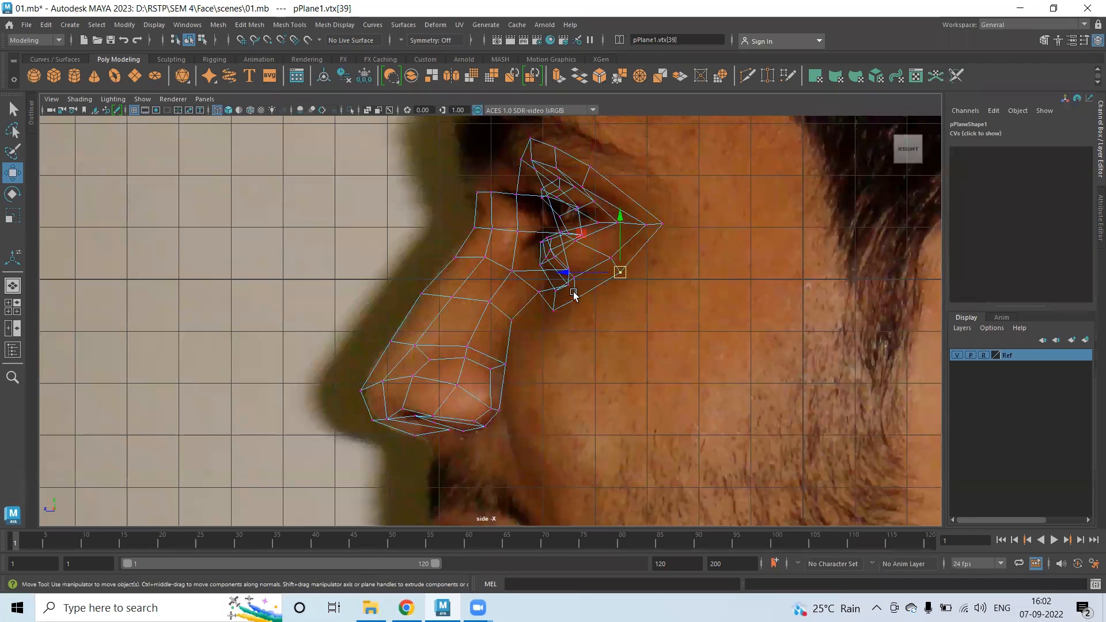
pyautogui.click(577, 301)
pyautogui.press('space')
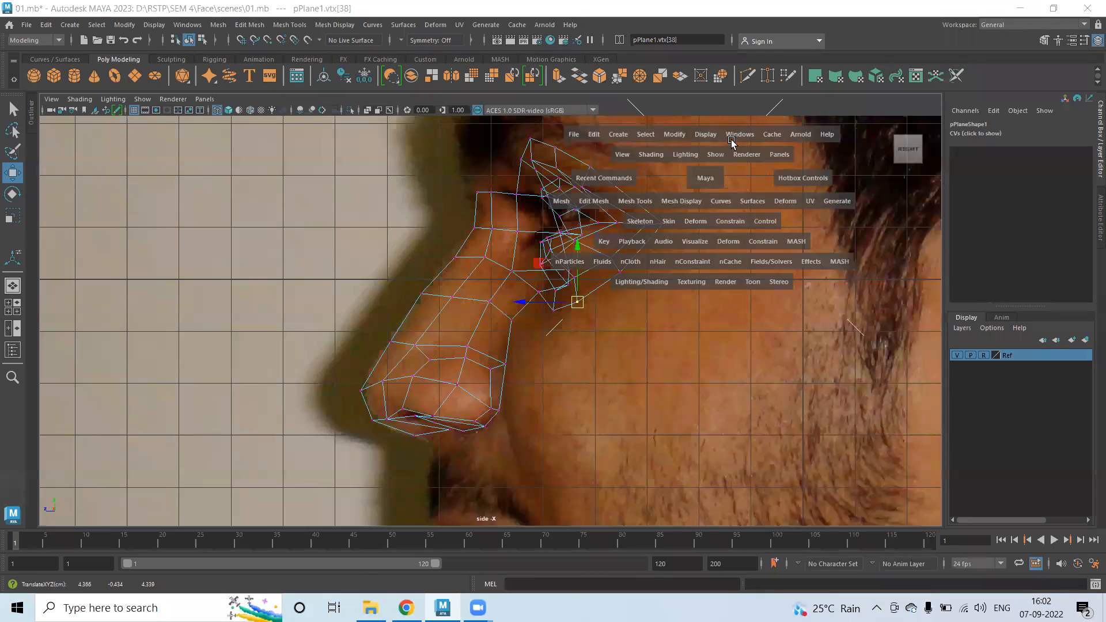
# Maximize the perspective view, orbit the mirrored mask, and return to object selection mode.
pyautogui.press('space')
pyautogui.keyDown('alt'); pyautogui.moveTo(573, 296); pyautogui.dragTo(474, 284); pyautogui.keyUp('alt')
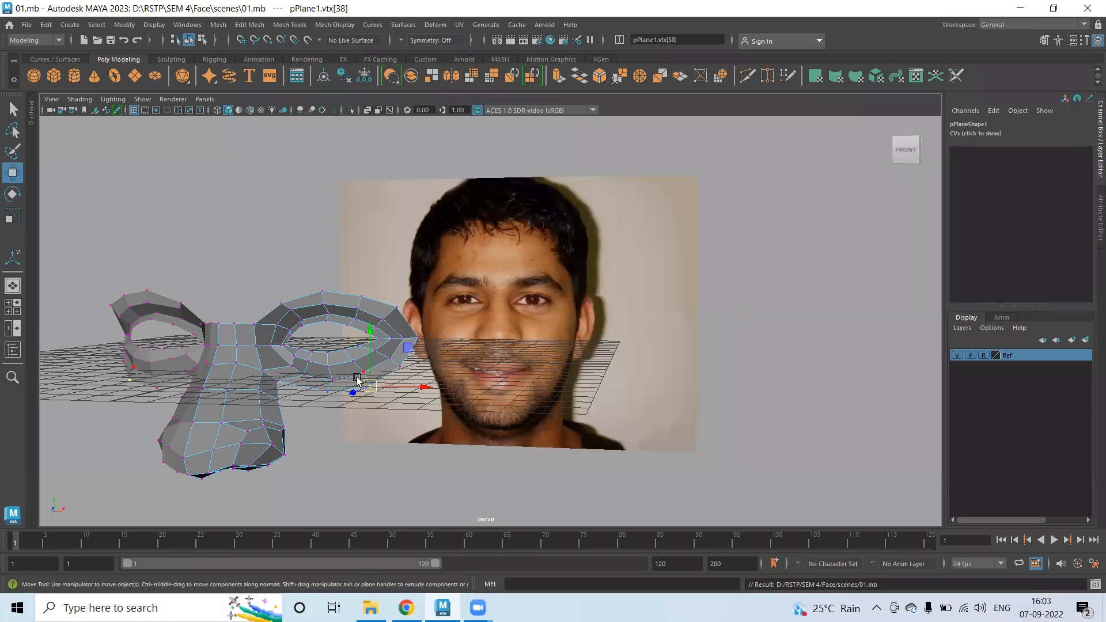
pyautogui.scroll(3, 315, 374)
pyautogui.keyDown('alt'); pyautogui.moveTo(316, 374); pyautogui.dragTo(291, 346); pyautogui.keyUp('alt')
pyautogui.moveTo(314, 268); pyautogui.dragTo(341, 241, button='right')
pyautogui.keyDown('alt'); pyautogui.moveTo(293, 410); pyautogui.dragTo(321, 403); pyautogui.keyUp('alt')
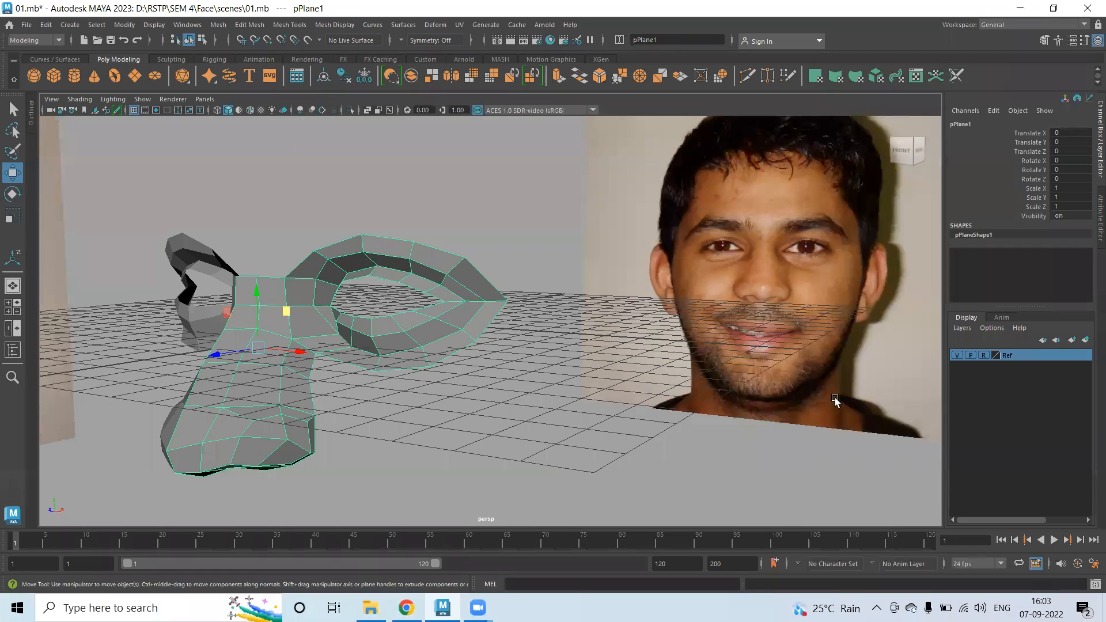